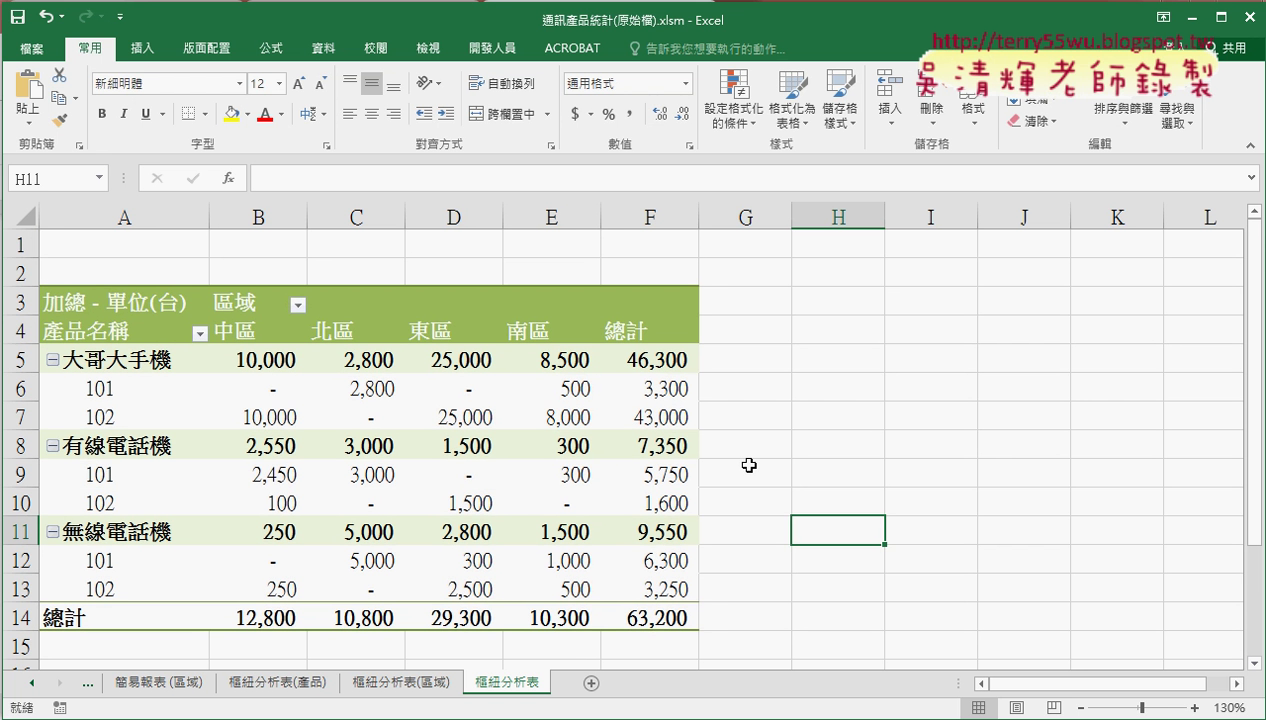
Select a cell in the regional units pivot table to show its field list, then check several value cells
{"action": "left_click", "coordinate": [350, 420]}
{"action": "mouse_move", "coordinate": [517, 443]}
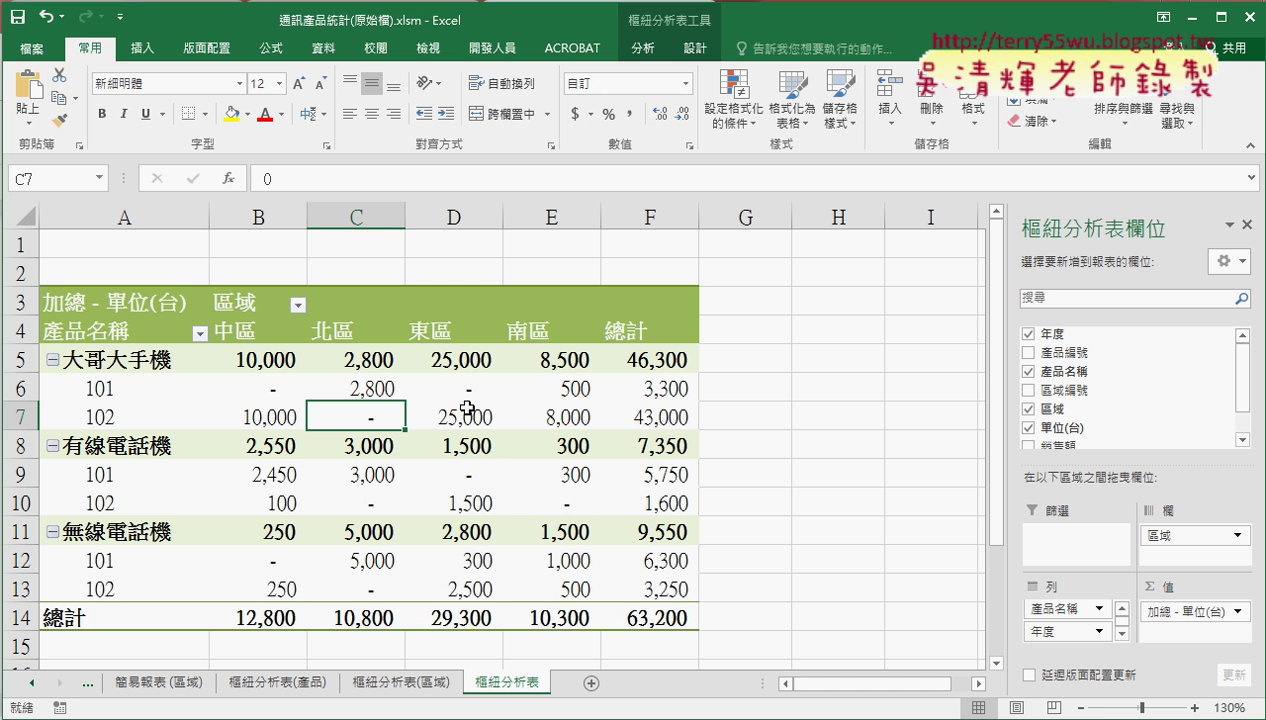
{"action": "left_click", "coordinate": [121, 385]}
{"action": "left_click", "coordinate": [290, 401]}
{"action": "left_click", "coordinate": [290, 412]}
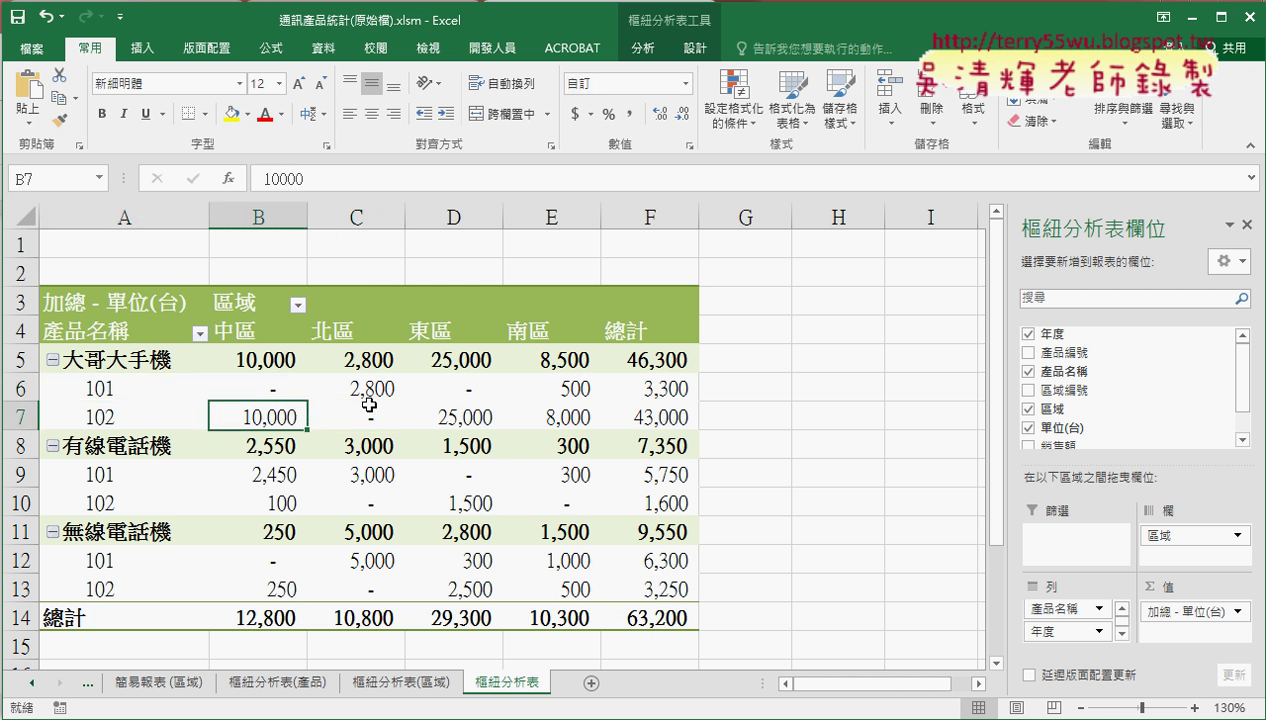
{"action": "left_click", "coordinate": [371, 398]}
{"action": "mouse_move", "coordinate": [590, 409]}
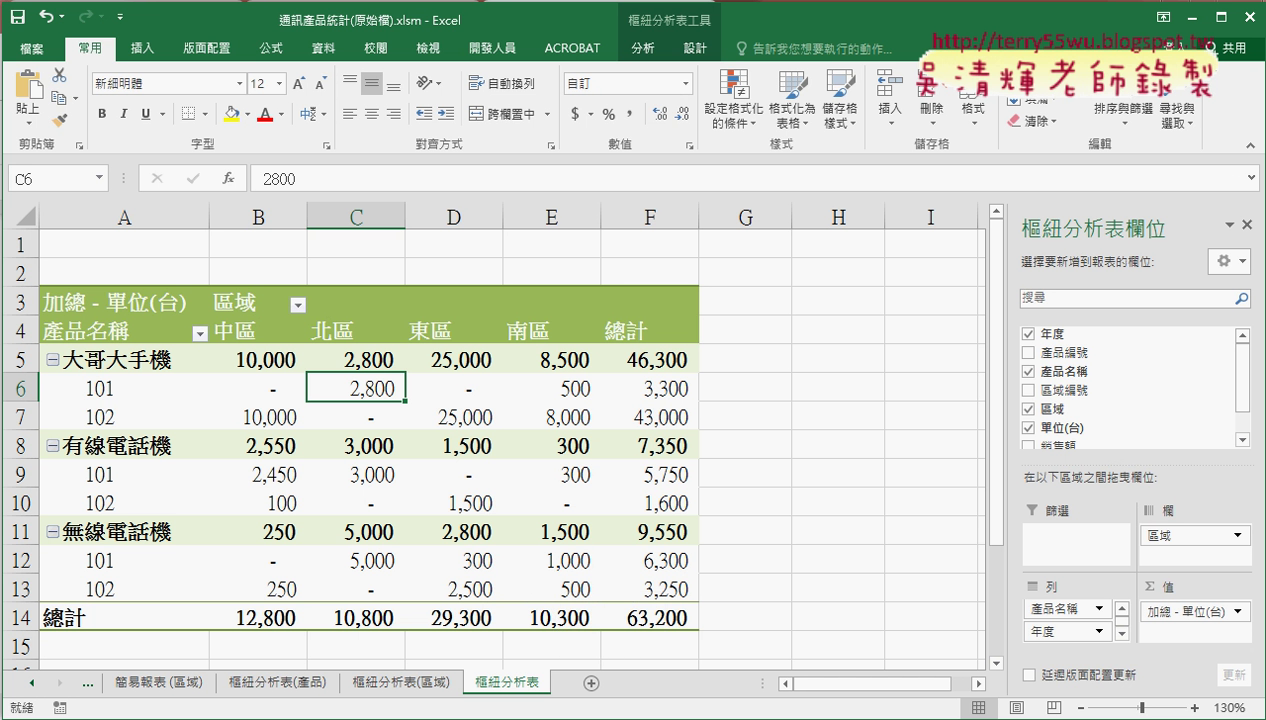
Switch to the Chrome course notes and scroll to the 建立樞紐分析圖 section and example chart
{"action": "left_click", "coordinate": [140, 560]}
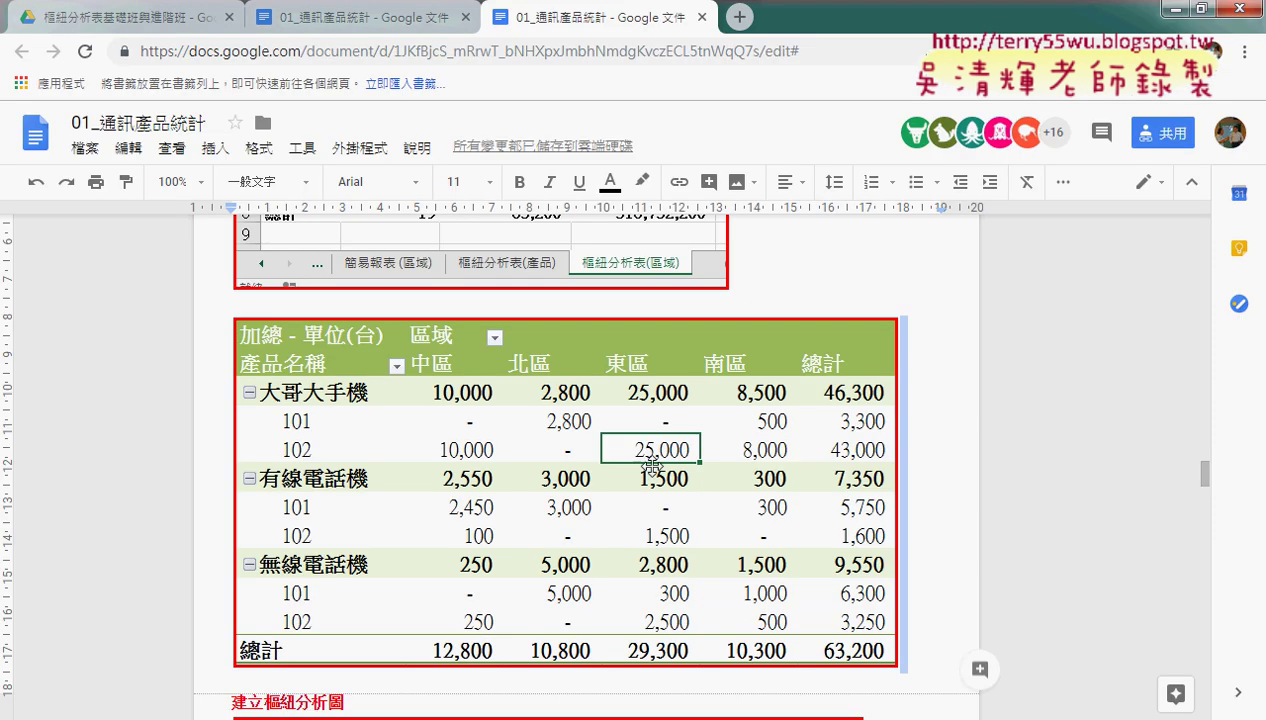
{"action": "scroll", "coordinate": [651, 465], "scroll_direction": "down", "scroll_amount": 3}
{"action": "scroll", "coordinate": [651, 465], "scroll_direction": "down", "scroll_amount": 3}
{"action": "scroll", "coordinate": [651, 465], "scroll_direction": "down", "scroll_amount": 3}
{"action": "scroll", "coordinate": [651, 465], "scroll_direction": "down", "scroll_amount": 1}
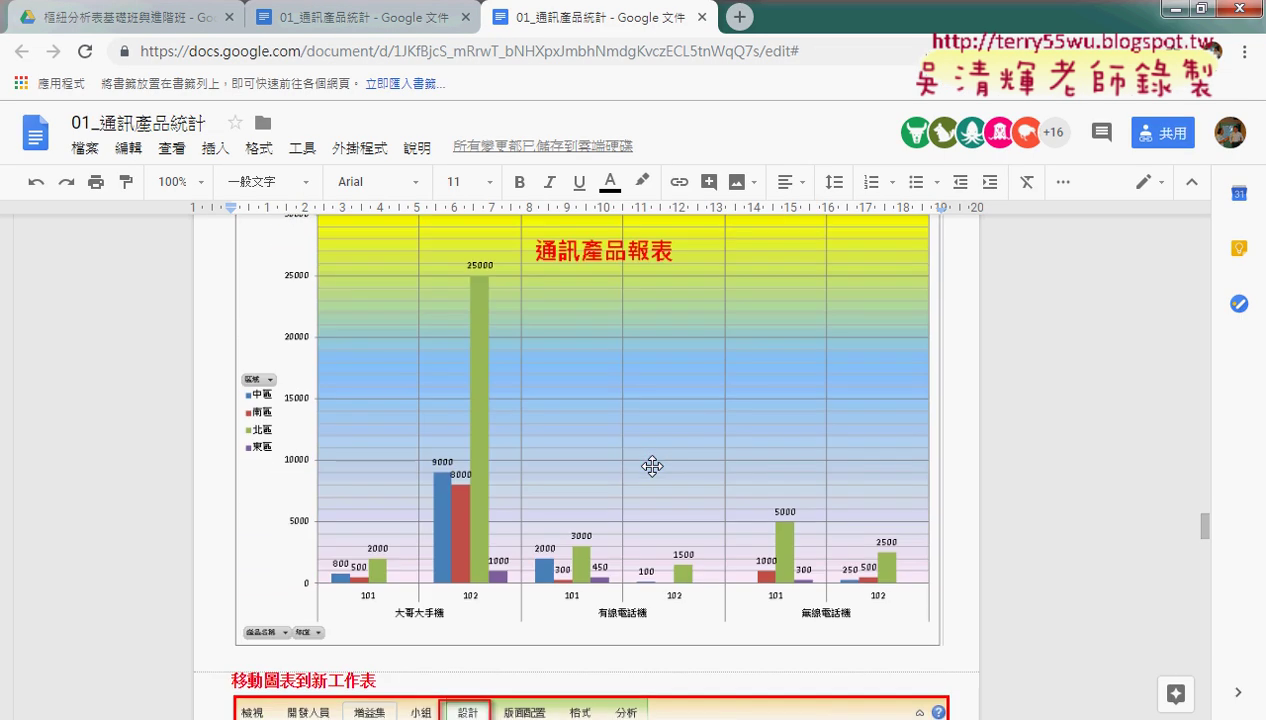
{"action": "scroll", "coordinate": [651, 465], "scroll_direction": "up", "scroll_amount": 2}
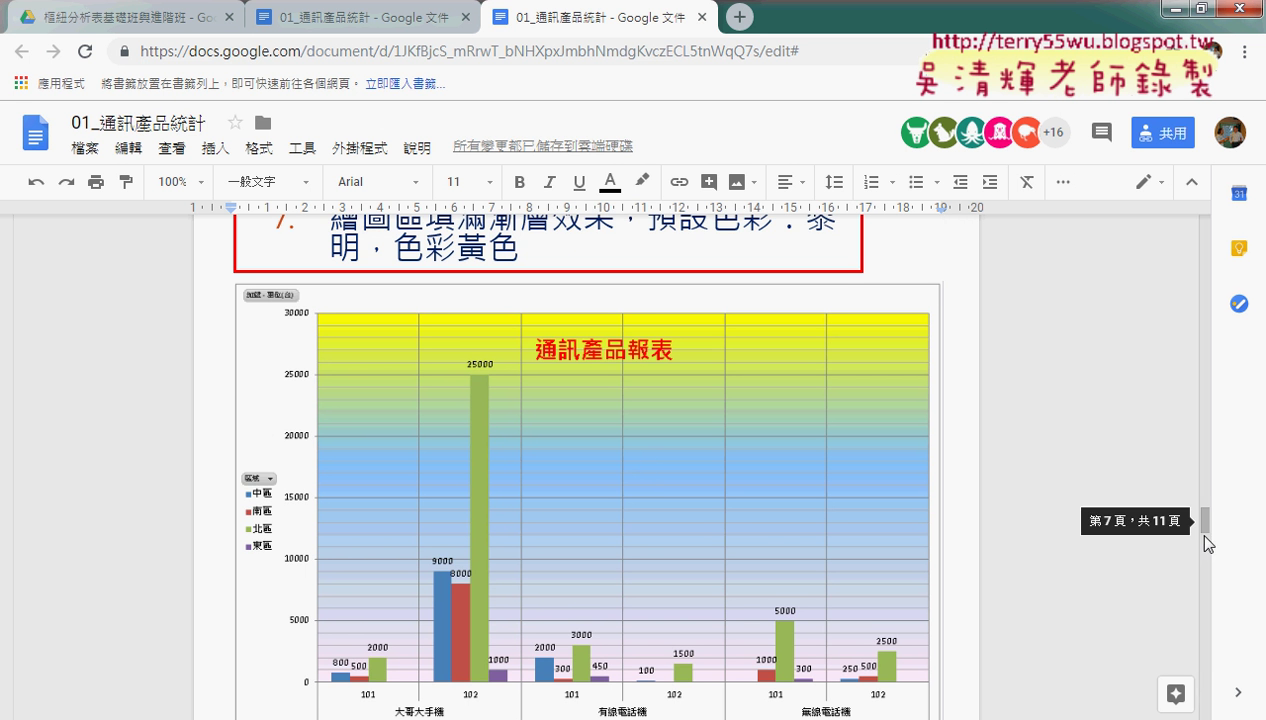
{"action": "left_click_drag", "start_coordinate": [1207, 532], "coordinate": [1208, 534]}
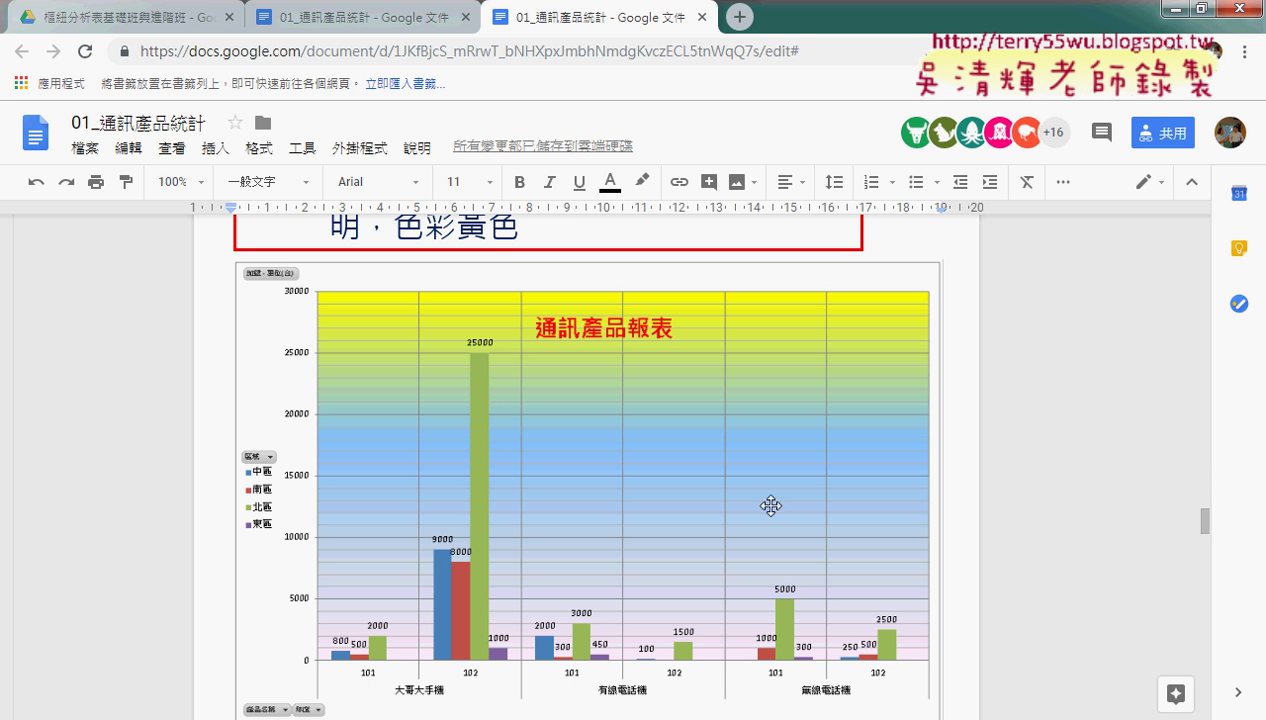
{"action": "scroll", "coordinate": [770, 505], "scroll_direction": "down", "scroll_amount": 3}
{"action": "scroll", "coordinate": [770, 507], "scroll_direction": "up", "scroll_amount": 2}
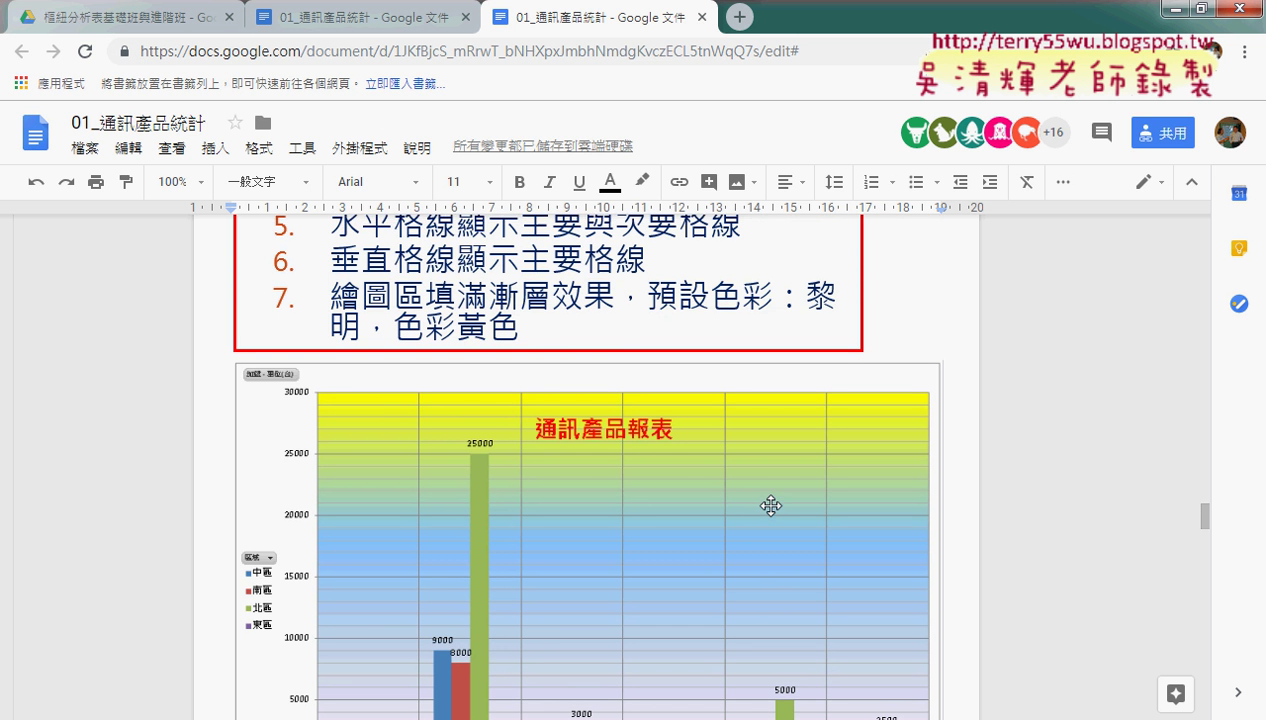
{"action": "scroll", "coordinate": [790, 510], "scroll_direction": "up", "scroll_amount": 6}
{"action": "scroll", "coordinate": [895, 528], "scroll_direction": "up", "scroll_amount": 3}
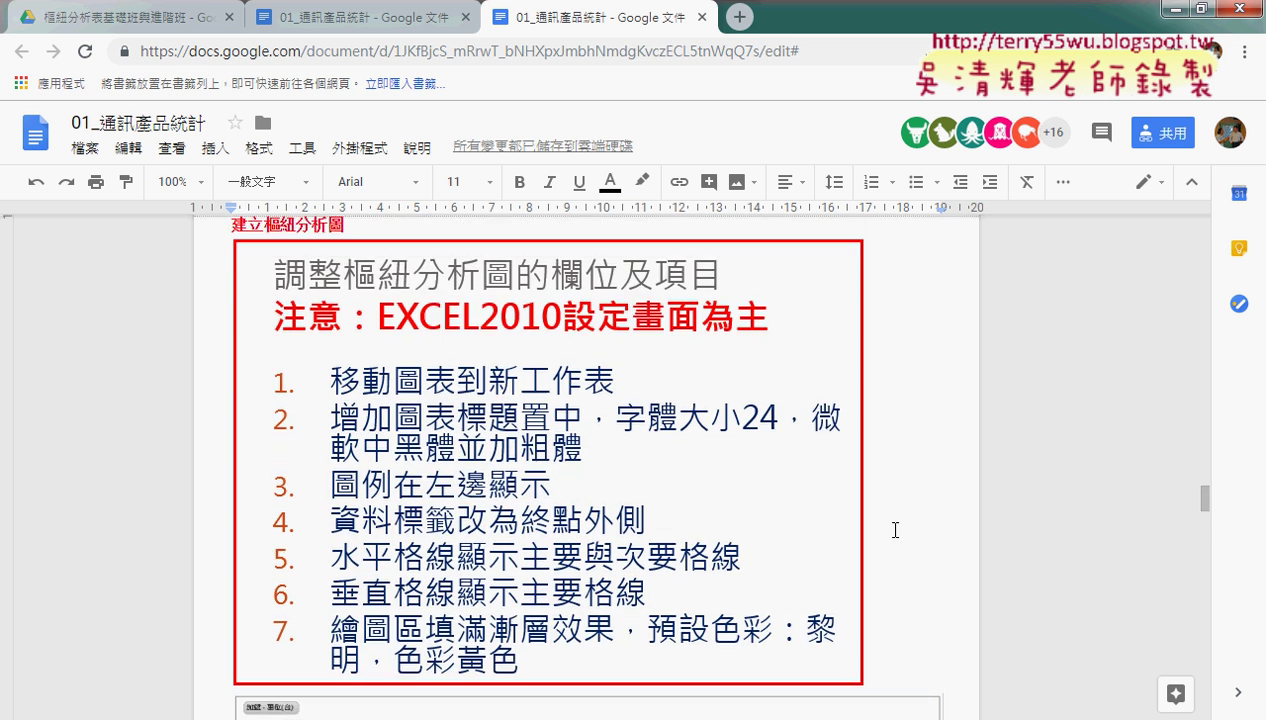
Scroll between the seven-step checklist and the sample 通訊產品報表 chart
{"action": "scroll", "coordinate": [895, 530], "scroll_direction": "down", "scroll_amount": 3}
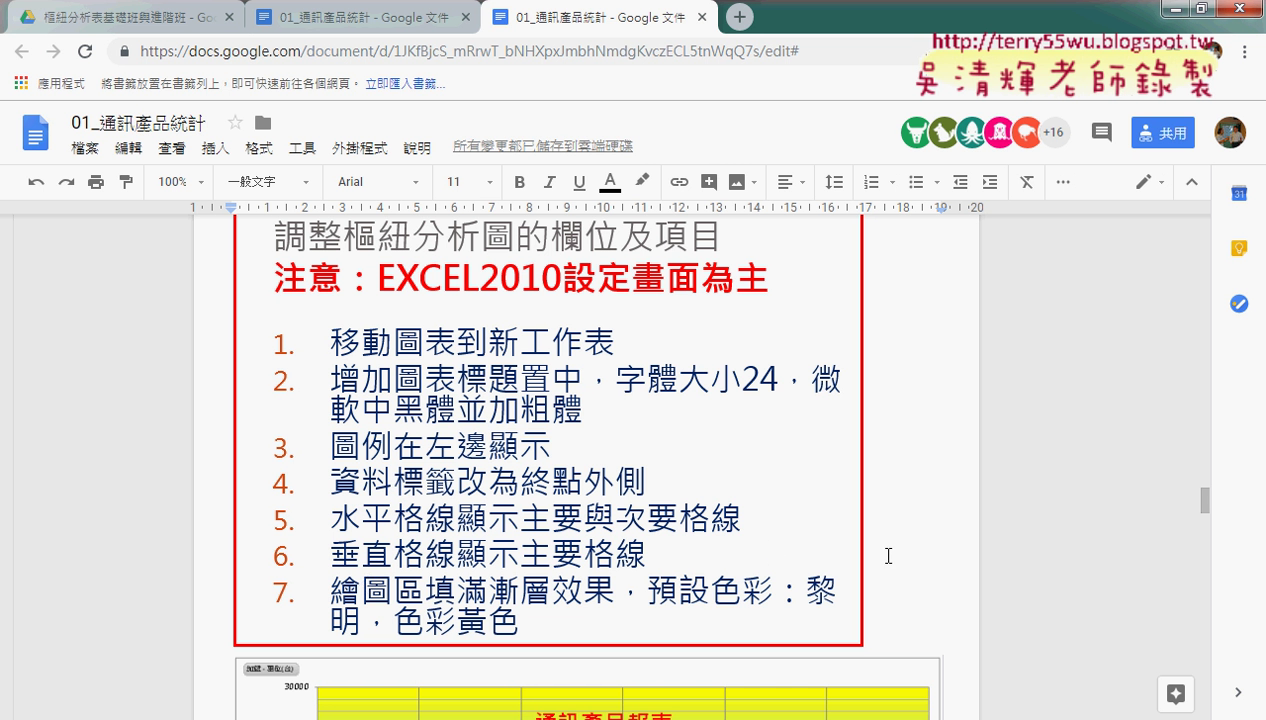
{"action": "scroll", "coordinate": [887, 555], "scroll_direction": "down", "scroll_amount": 4}
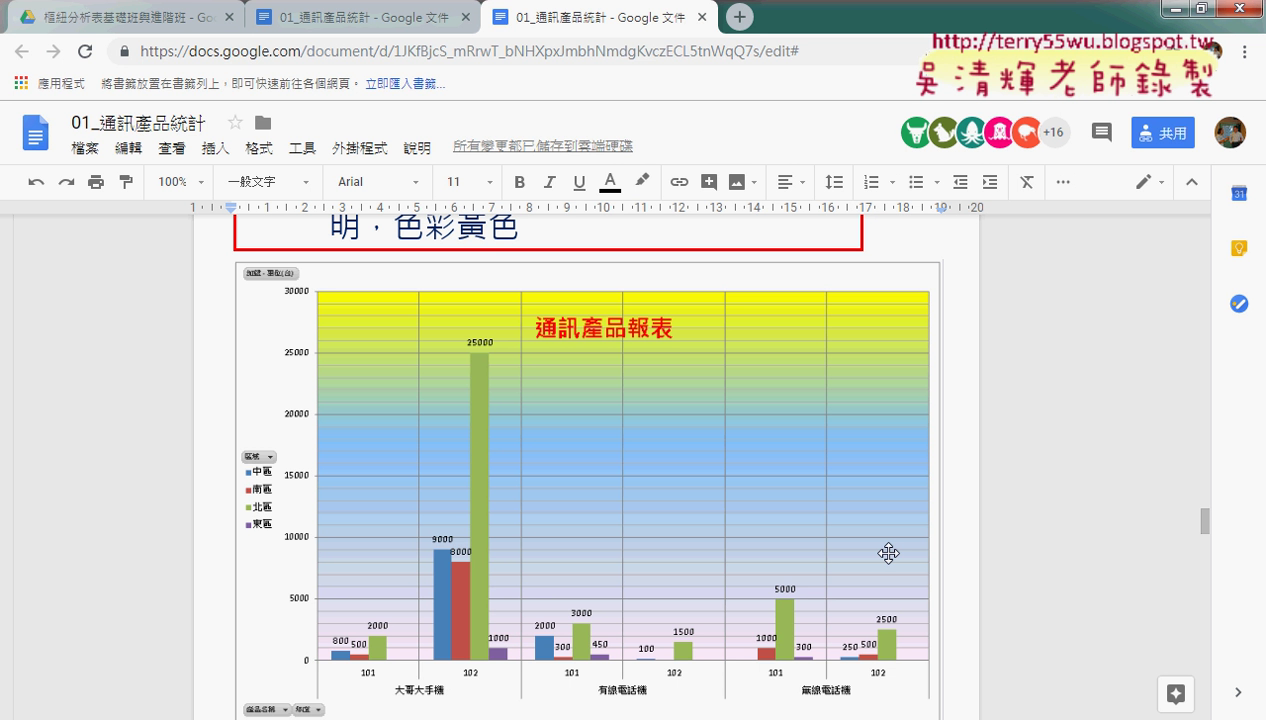
{"action": "scroll", "coordinate": [888, 553], "scroll_direction": "up", "scroll_amount": 1}
{"action": "scroll", "coordinate": [890, 551], "scroll_direction": "up", "scroll_amount": 2}
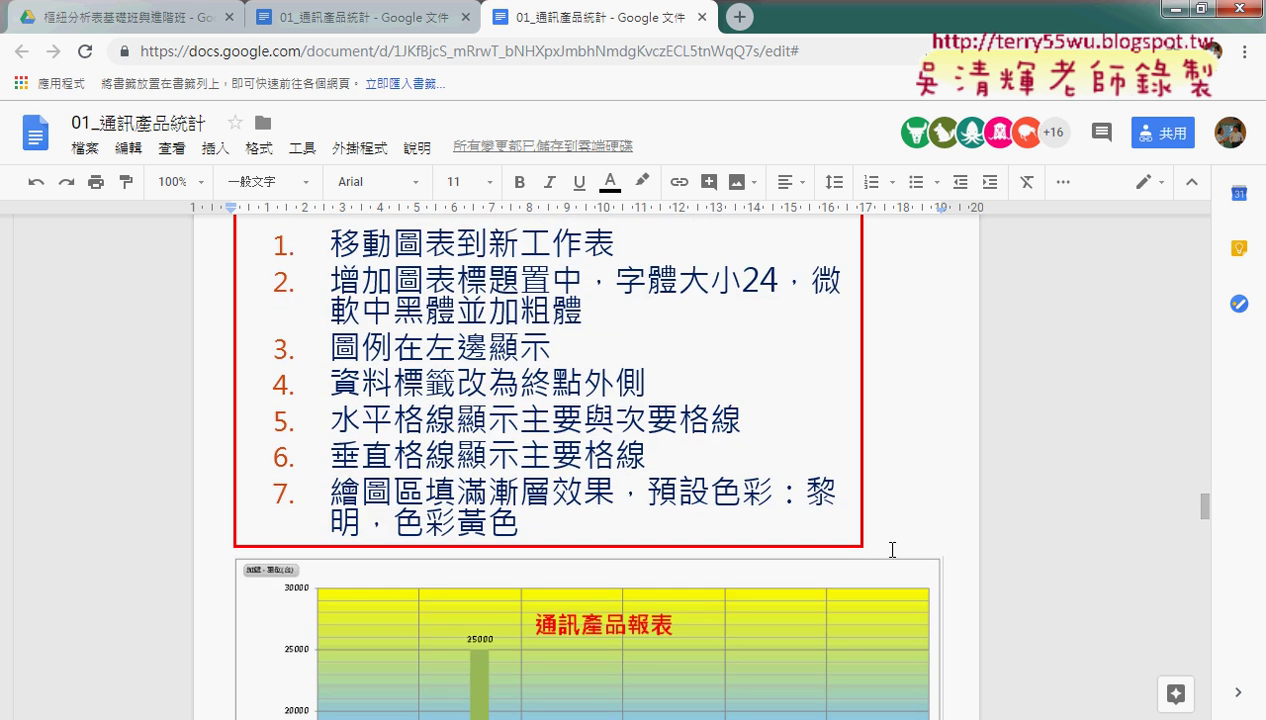
Return to Excel, select a pivot value cell, and point out 樞紐分析圖 on the 分析 tab
{"action": "key", "text": "alt+Tab"}
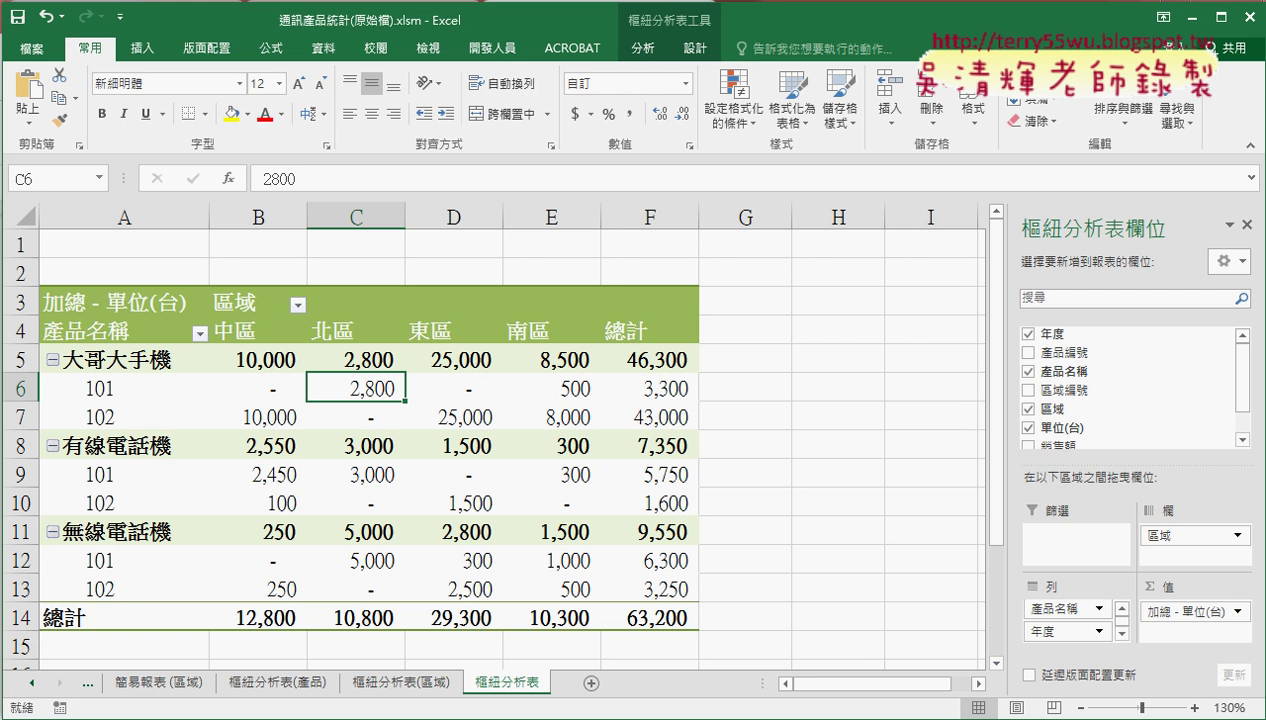
{"action": "left_click", "coordinate": [396, 450]}
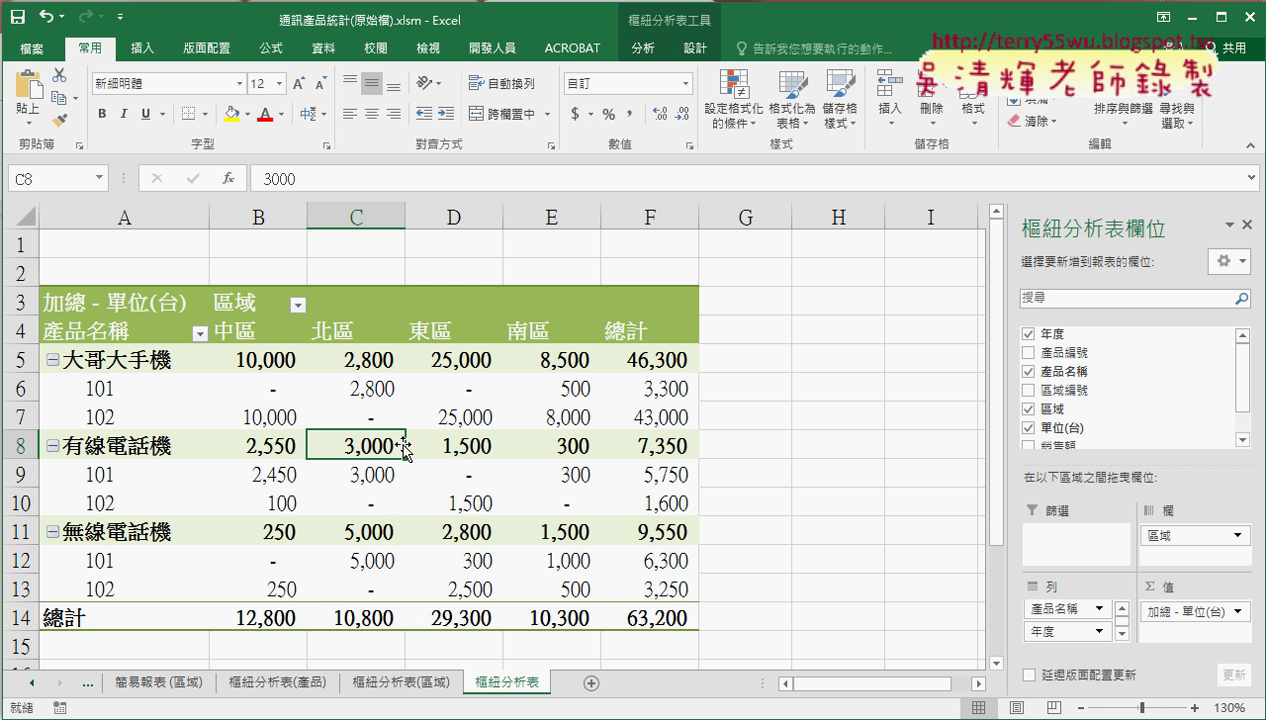
{"action": "left_click", "coordinate": [645, 50]}
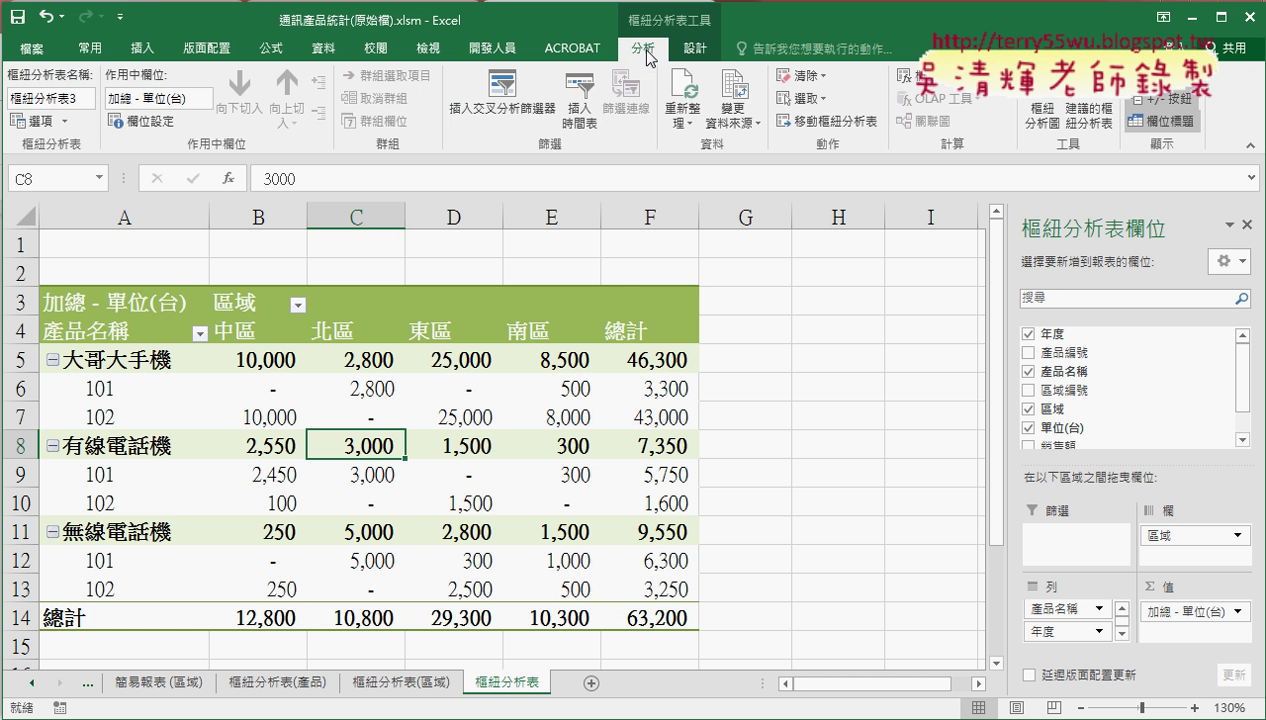
{"action": "left_click_drag", "start_coordinate": [655, 60], "coordinate": [690, 55]}
{"action": "left_click_drag", "start_coordinate": [545, 288], "coordinate": [630, 68]}
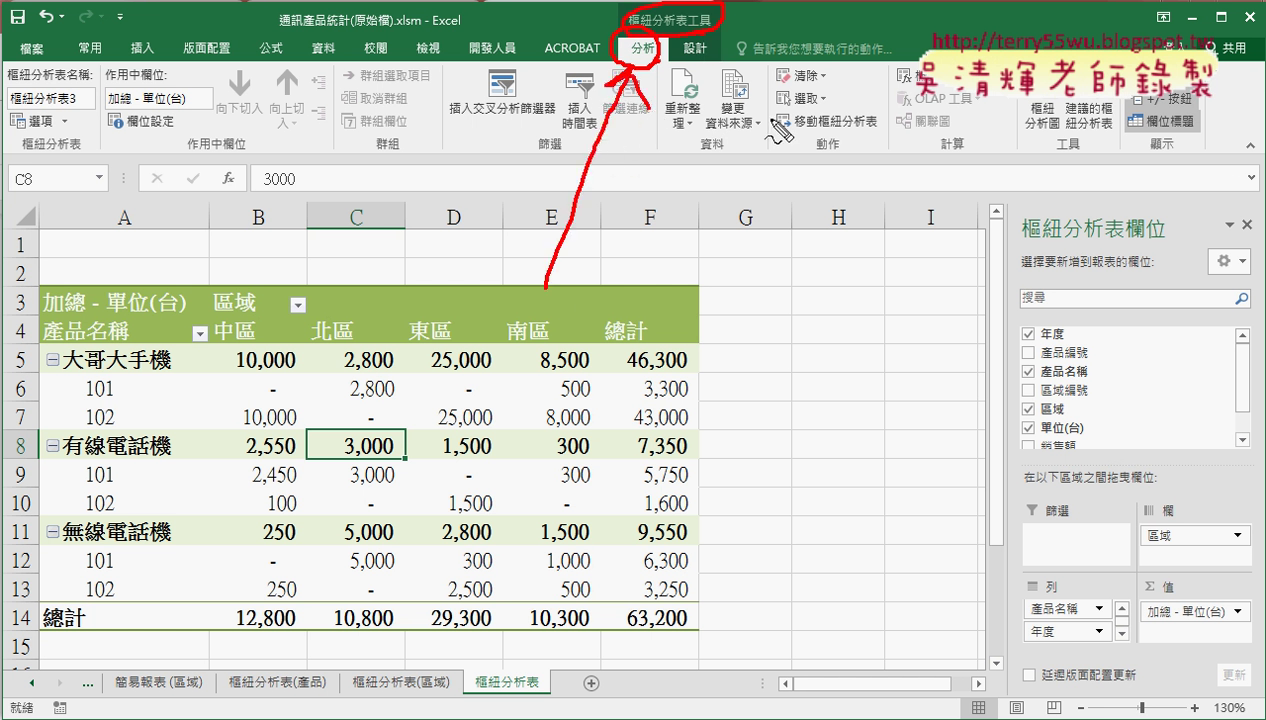
{"action": "left_click_drag", "start_coordinate": [1046, 148], "coordinate": [1010, 108]}
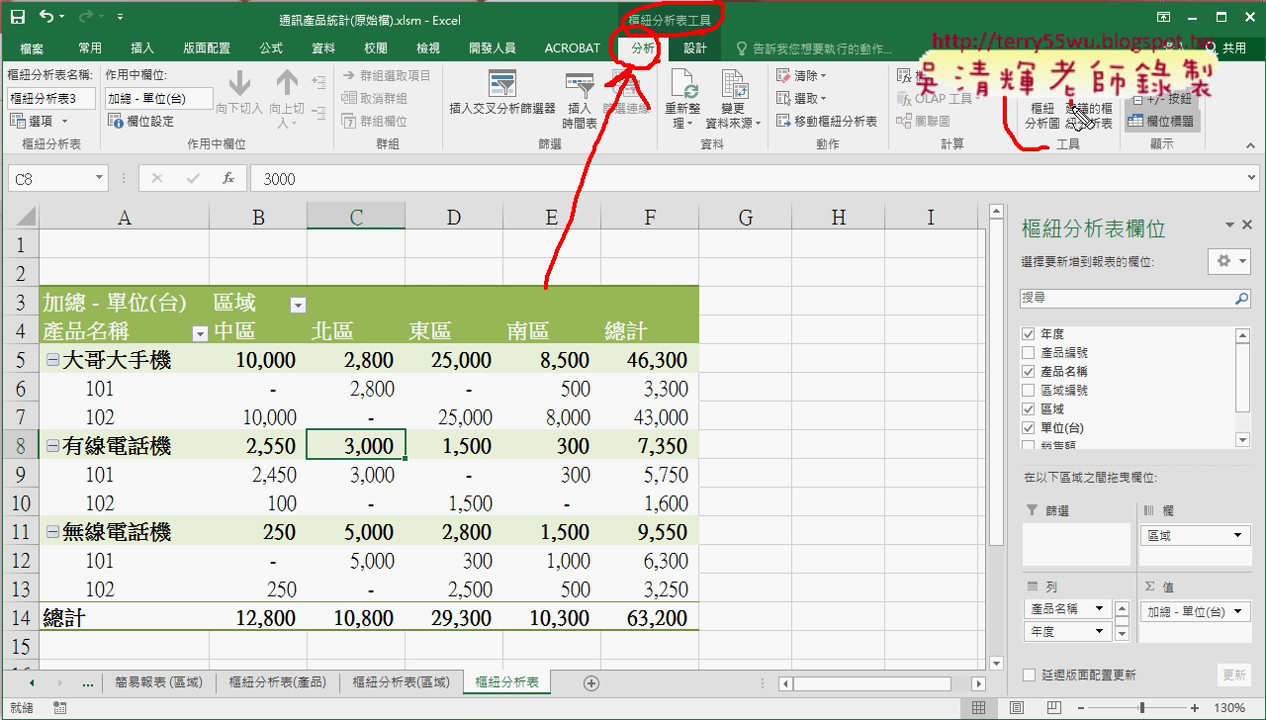
{"action": "left_click_drag", "start_coordinate": [660, 62], "coordinate": [1003, 128]}
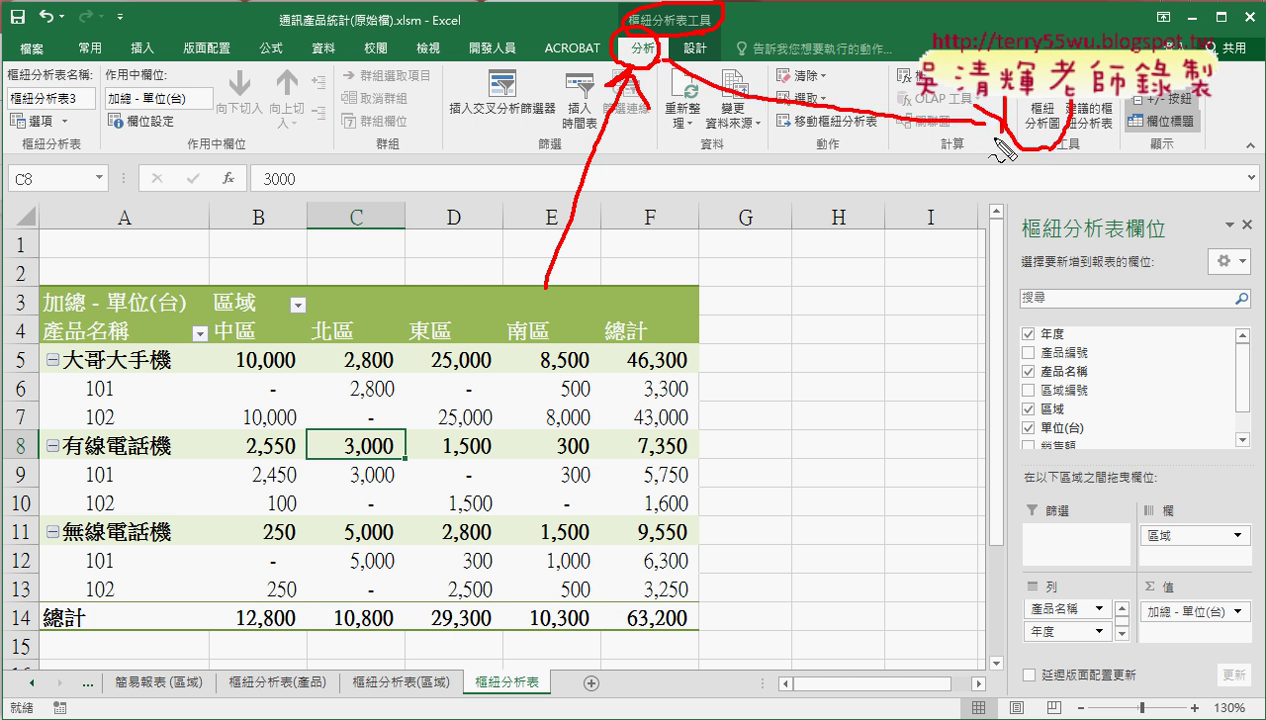
{"action": "key", "text": "Escape"}
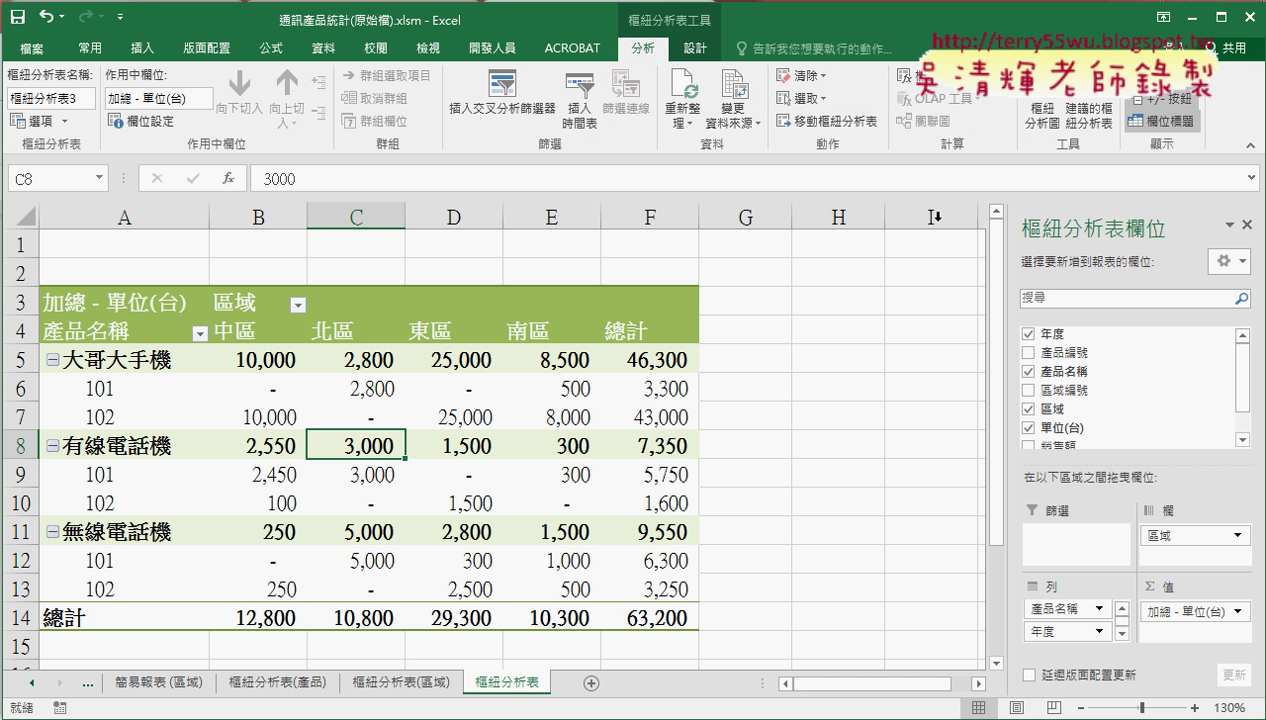
Insert a pivot chart, previewing stacked, pie and line types before choosing 群組直條圖
{"action": "left_click", "coordinate": [1045, 125]}
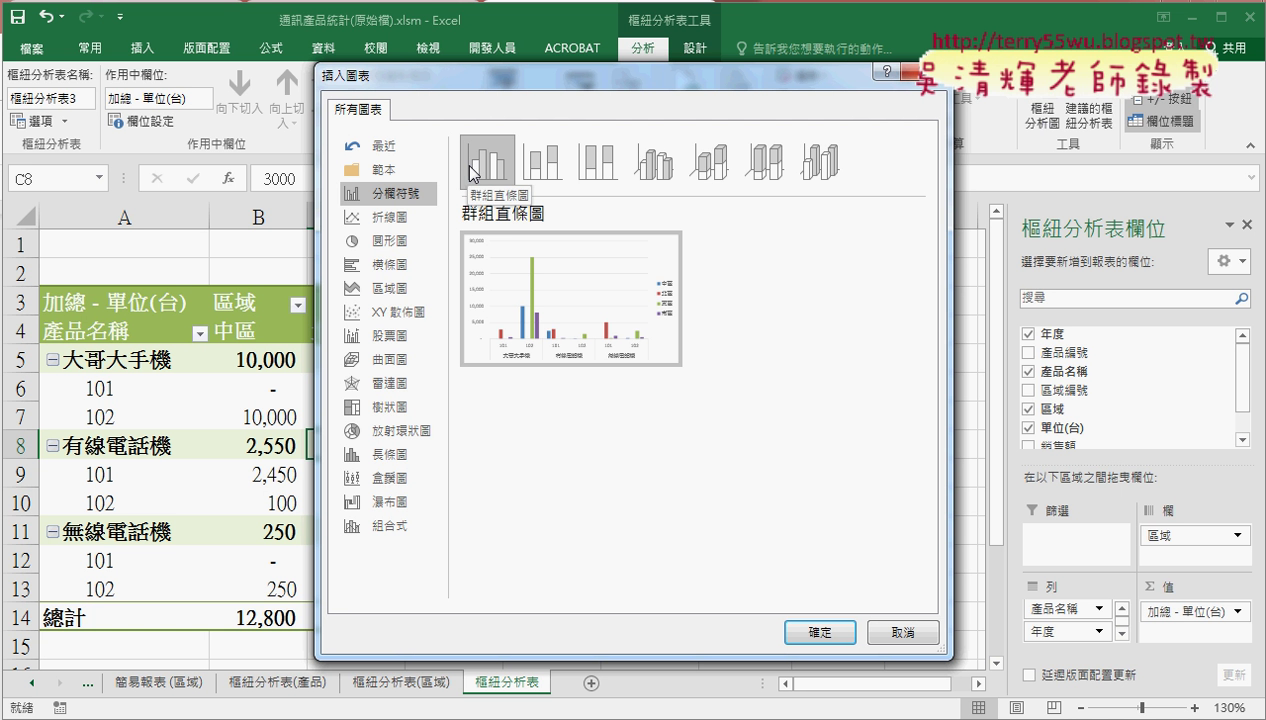
{"action": "left_click", "coordinate": [540, 181]}
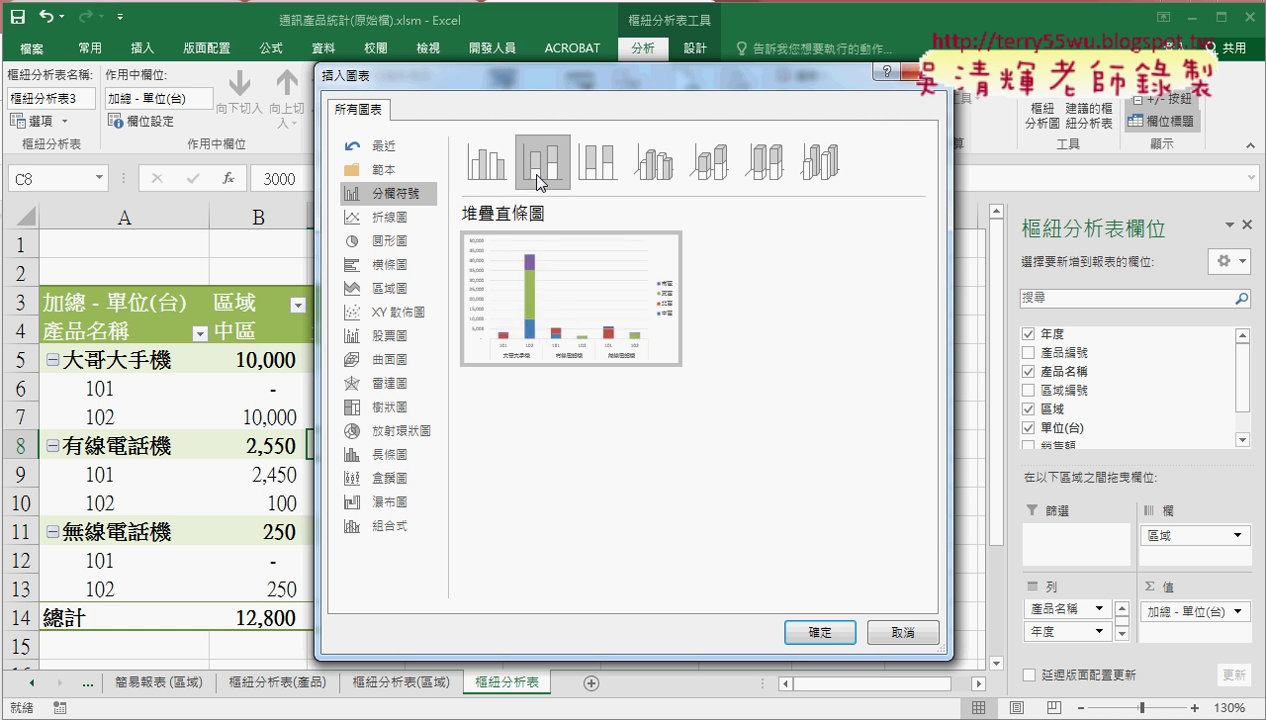
{"action": "left_click", "coordinate": [588, 190]}
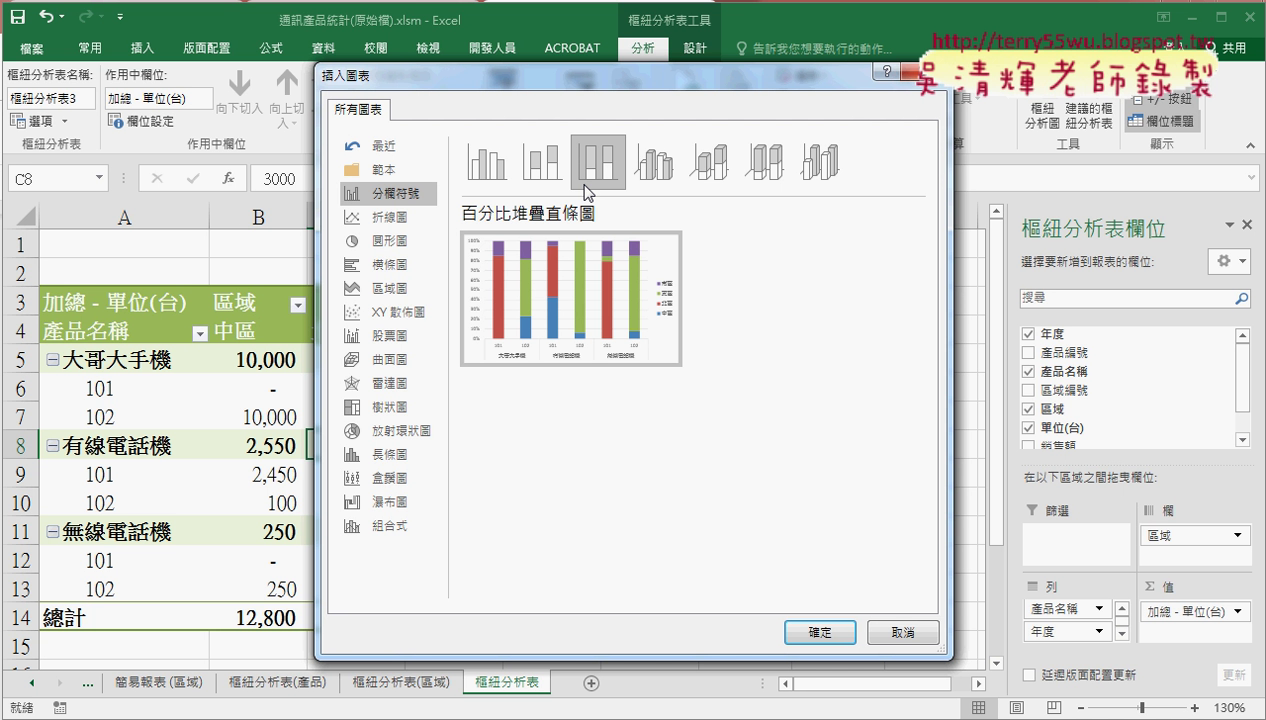
{"action": "mouse_move", "coordinate": [595, 312]}
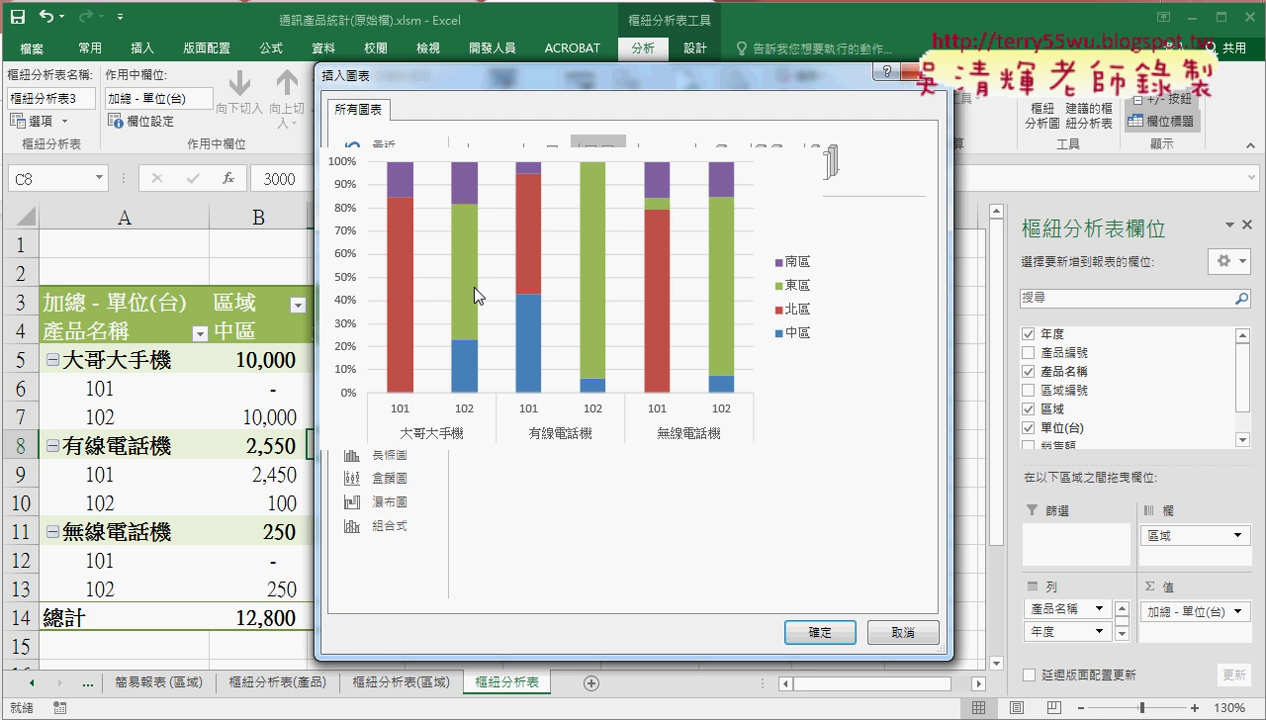
{"action": "left_click", "coordinate": [383, 243]}
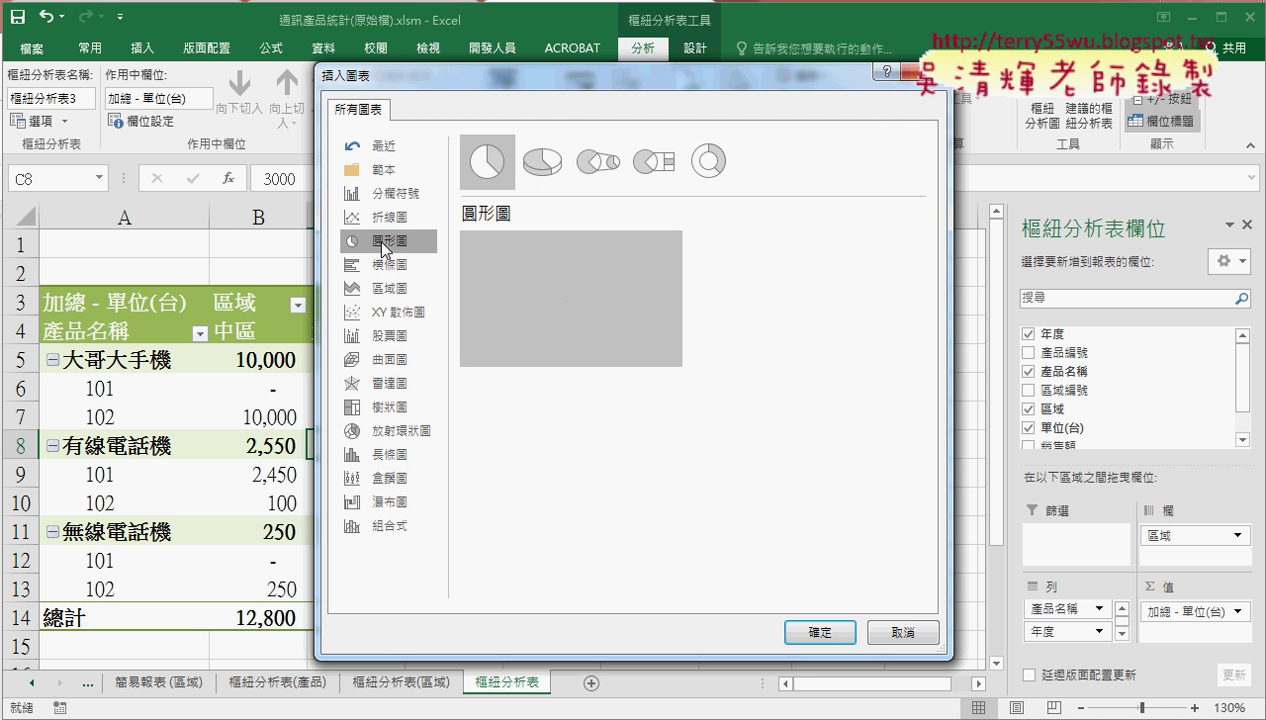
{"action": "mouse_move", "coordinate": [512, 274]}
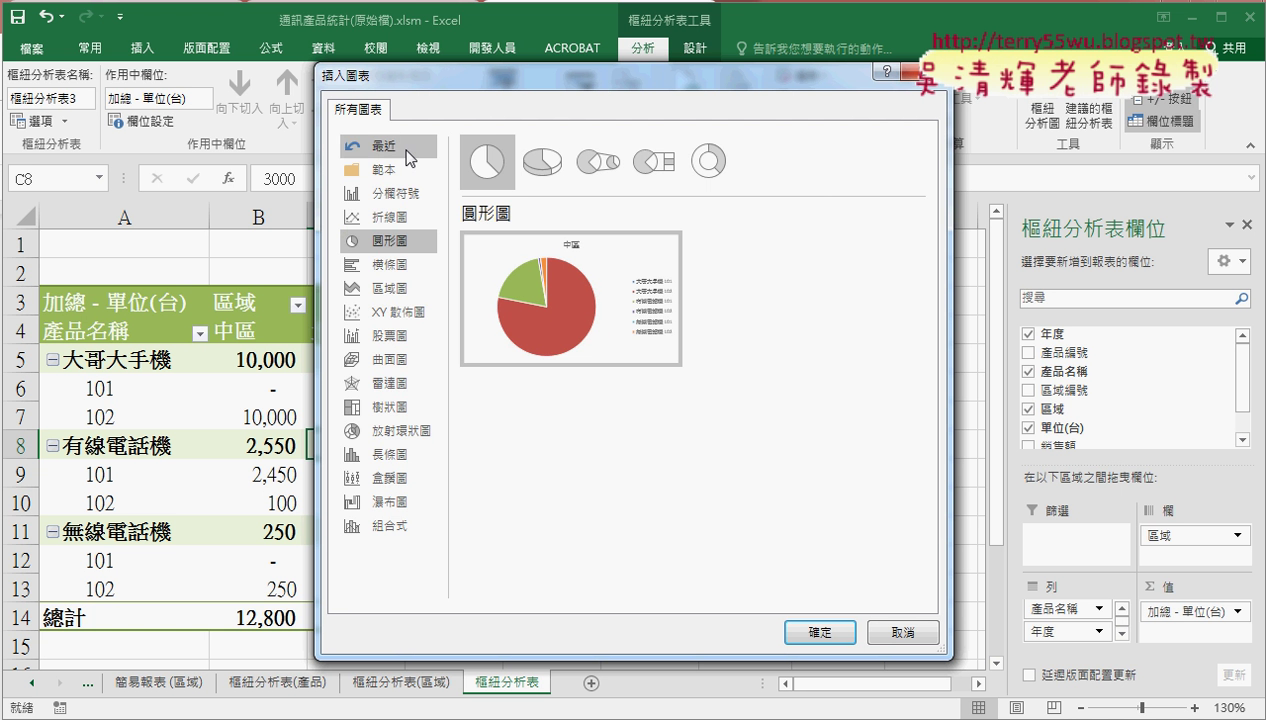
{"action": "left_click", "coordinate": [395, 201]}
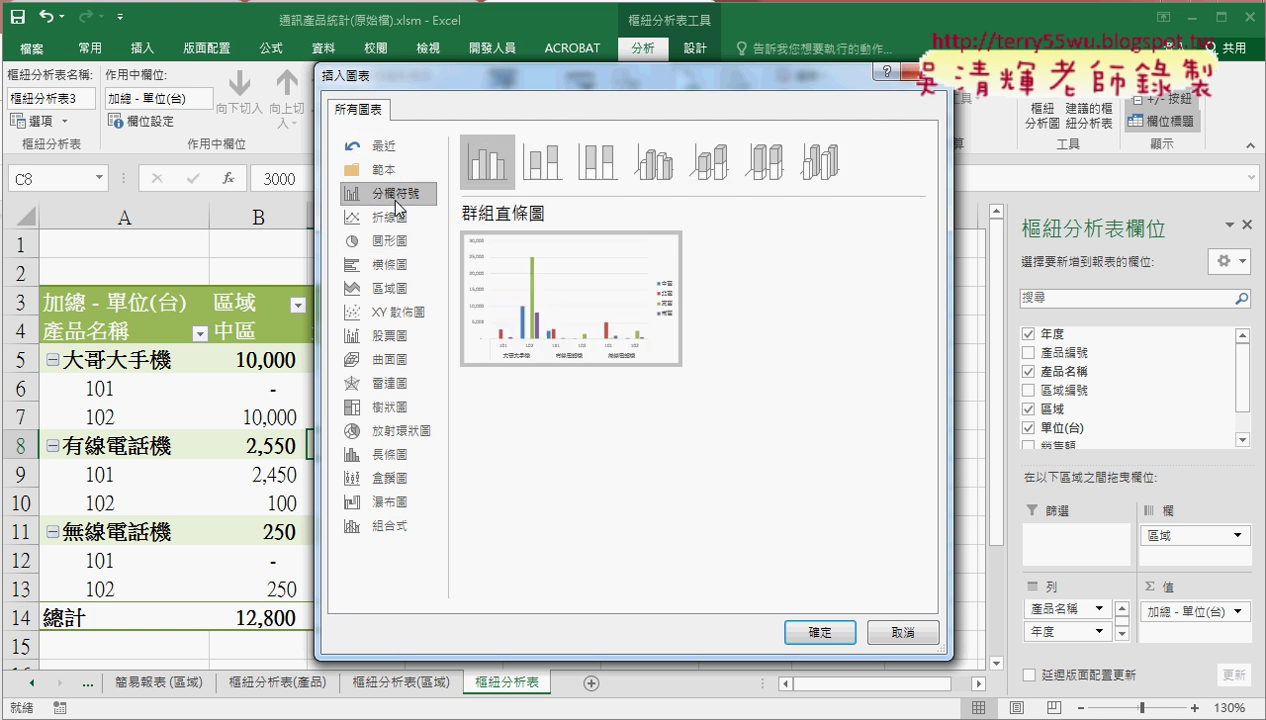
{"action": "left_click", "coordinate": [396, 215]}
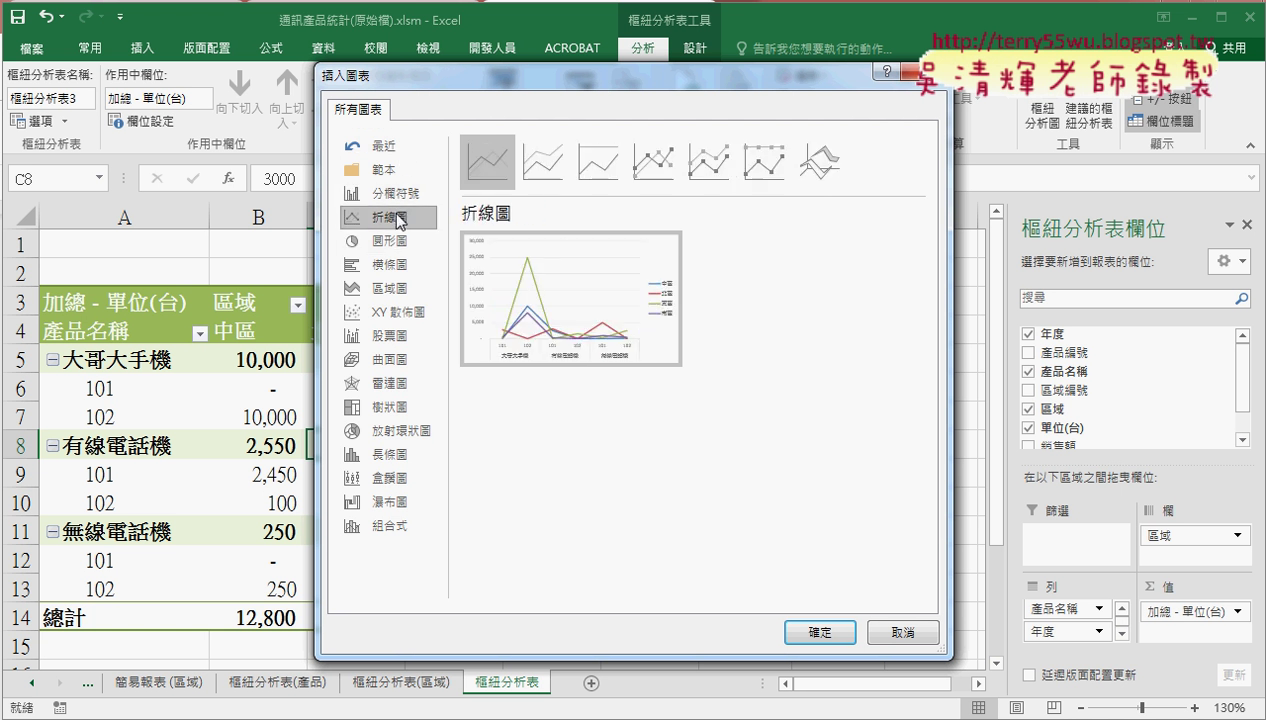
{"action": "mouse_move", "coordinate": [515, 314]}
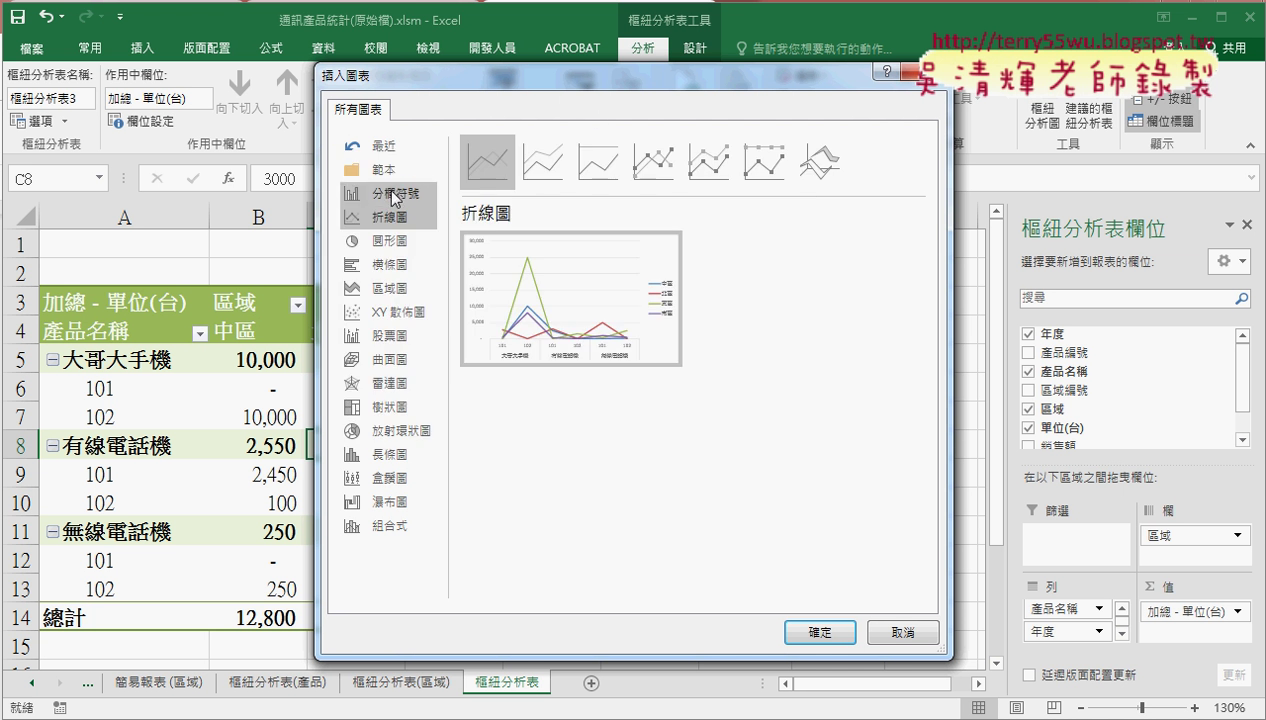
{"action": "left_click", "coordinate": [396, 193]}
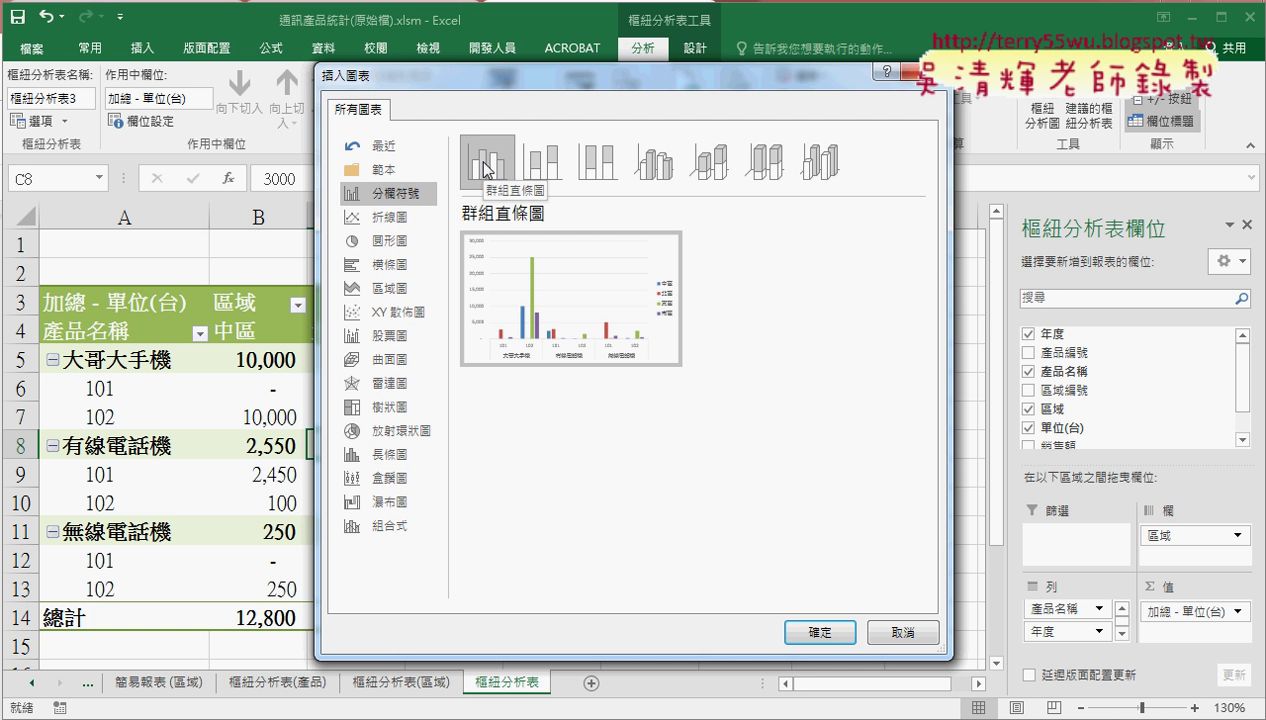
{"action": "left_click", "coordinate": [827, 632]}
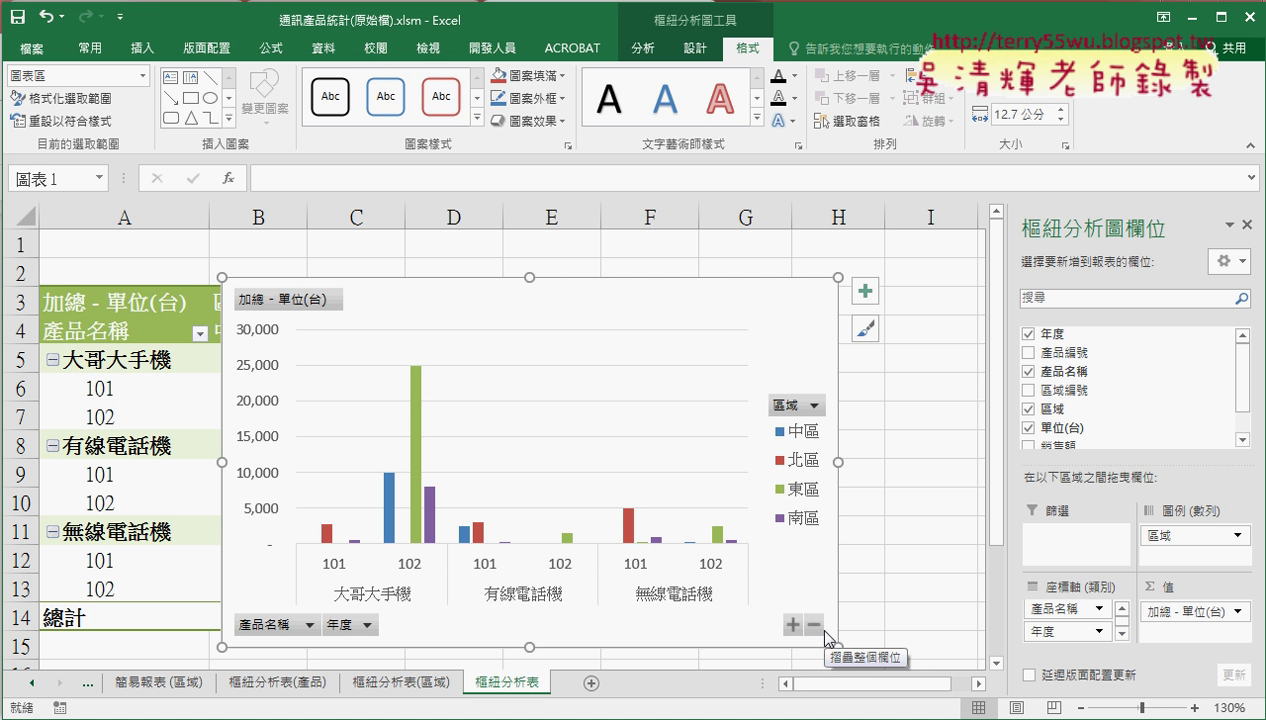
Scroll the sheet right and drag the pivot chart clear of the 東區, 南區 and 總計 columns
{"action": "left_click", "coordinate": [469, 433]}
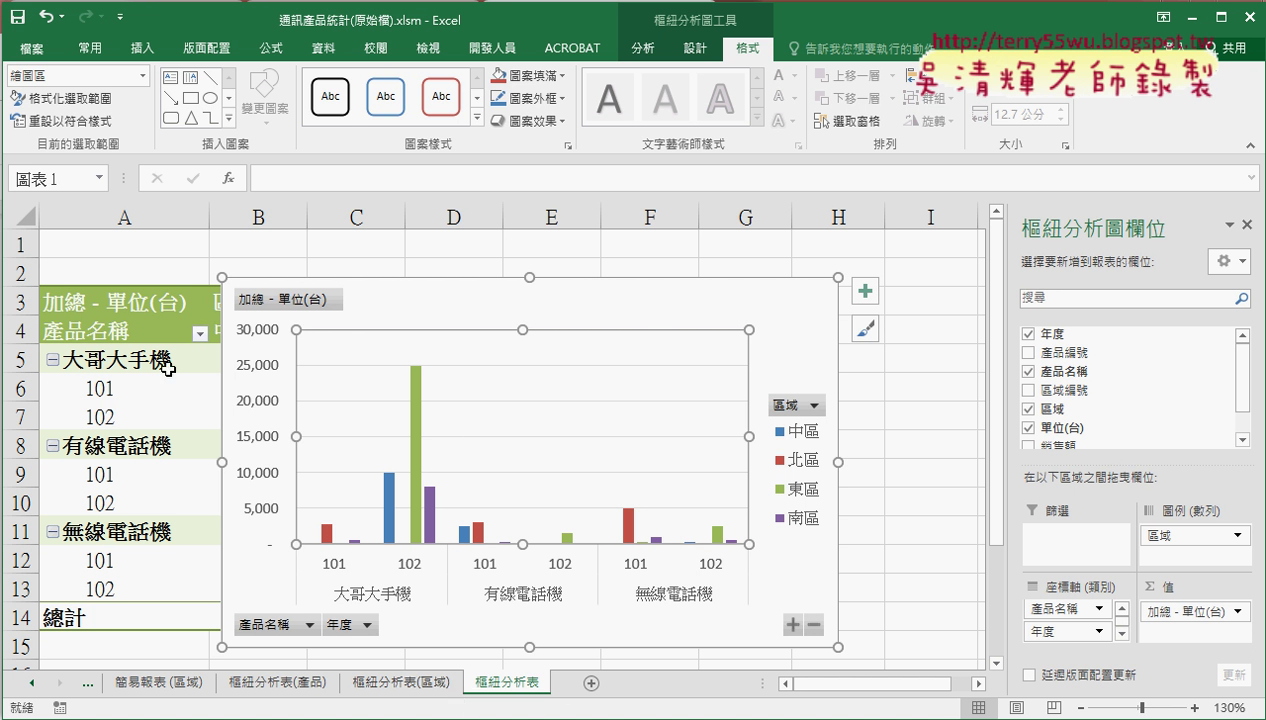
{"action": "left_click", "coordinate": [979, 700]}
{"action": "left_click", "coordinate": [979, 700]}
{"action": "left_click", "coordinate": [979, 700]}
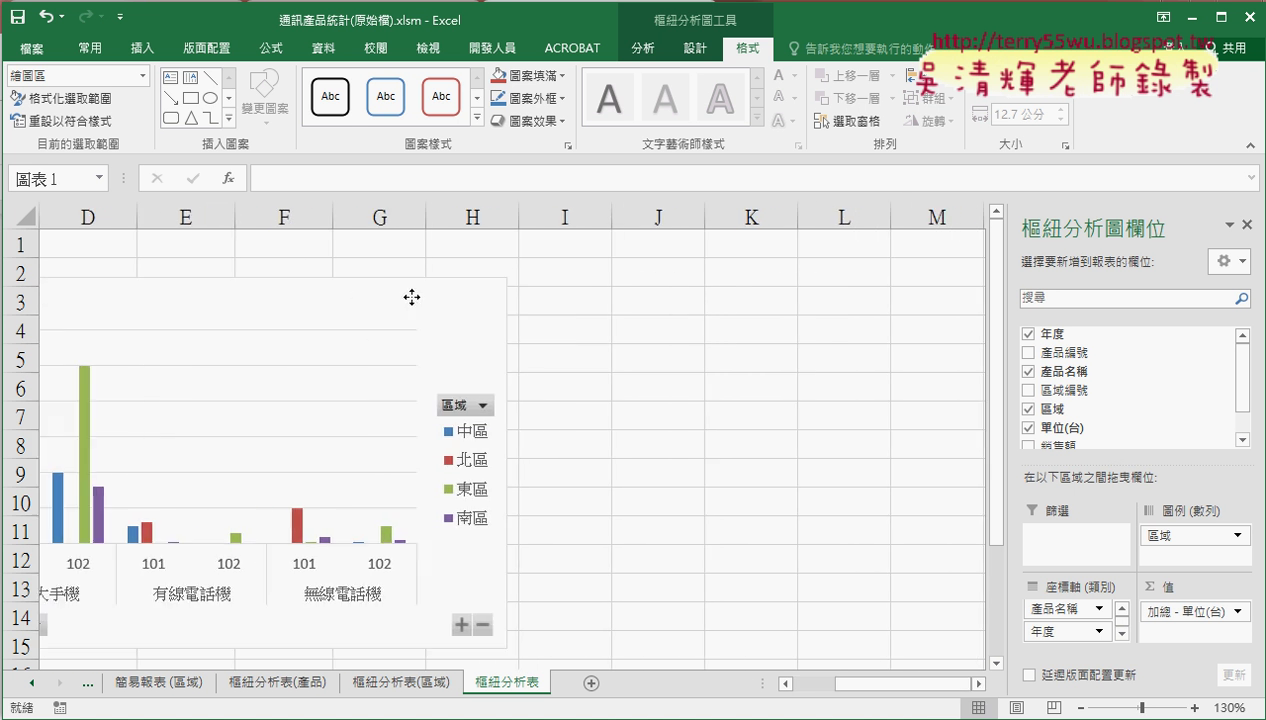
{"action": "left_click_drag", "start_coordinate": [411, 297], "coordinate": [849, 291]}
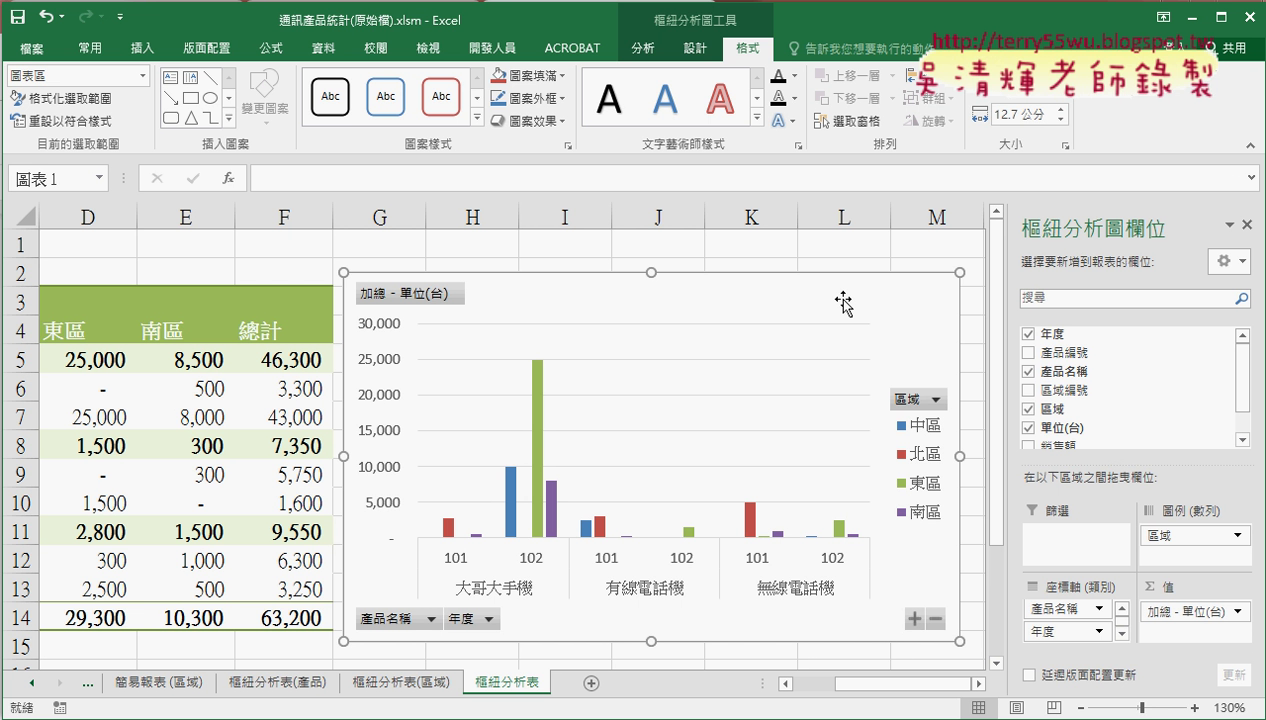
Show the PivotChart analysis tab and mark up the Move Chart command on screen
{"action": "left_click", "coordinate": [655, 55]}
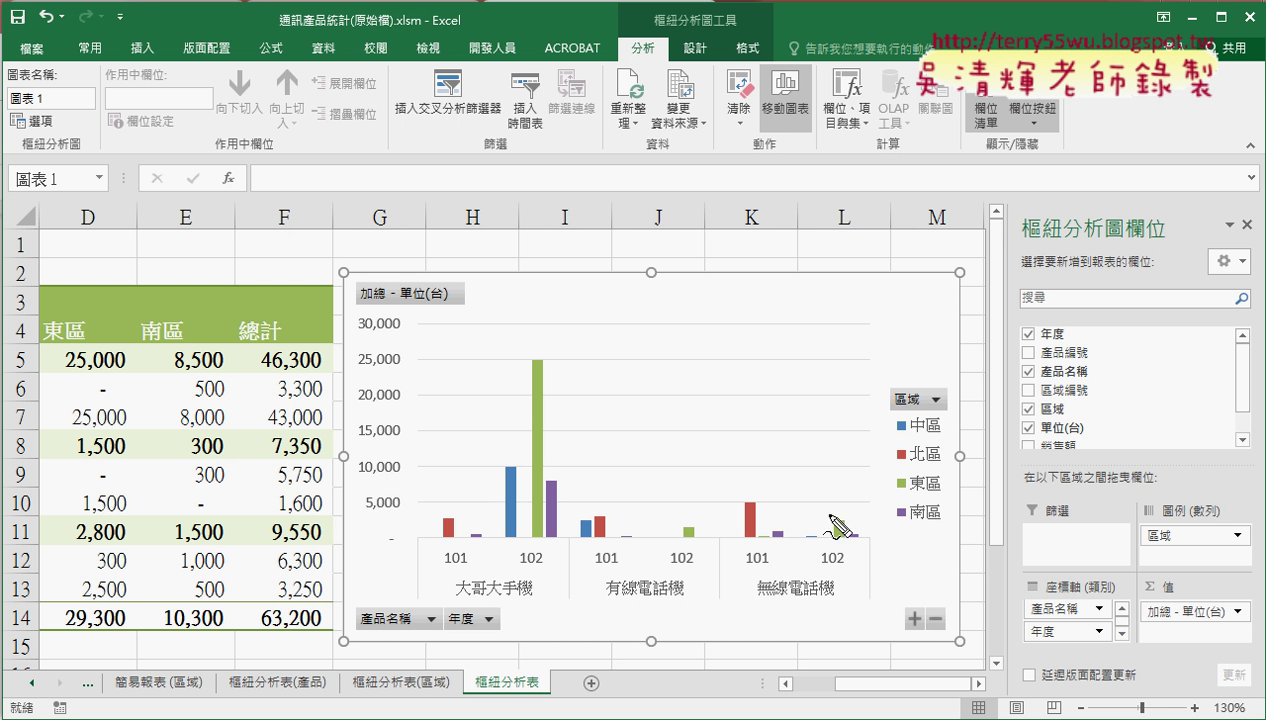
{"action": "left_click_drag", "start_coordinate": [695, 32], "coordinate": [710, 62]}
{"action": "left_click_drag", "start_coordinate": [793, 154], "coordinate": [796, 156]}
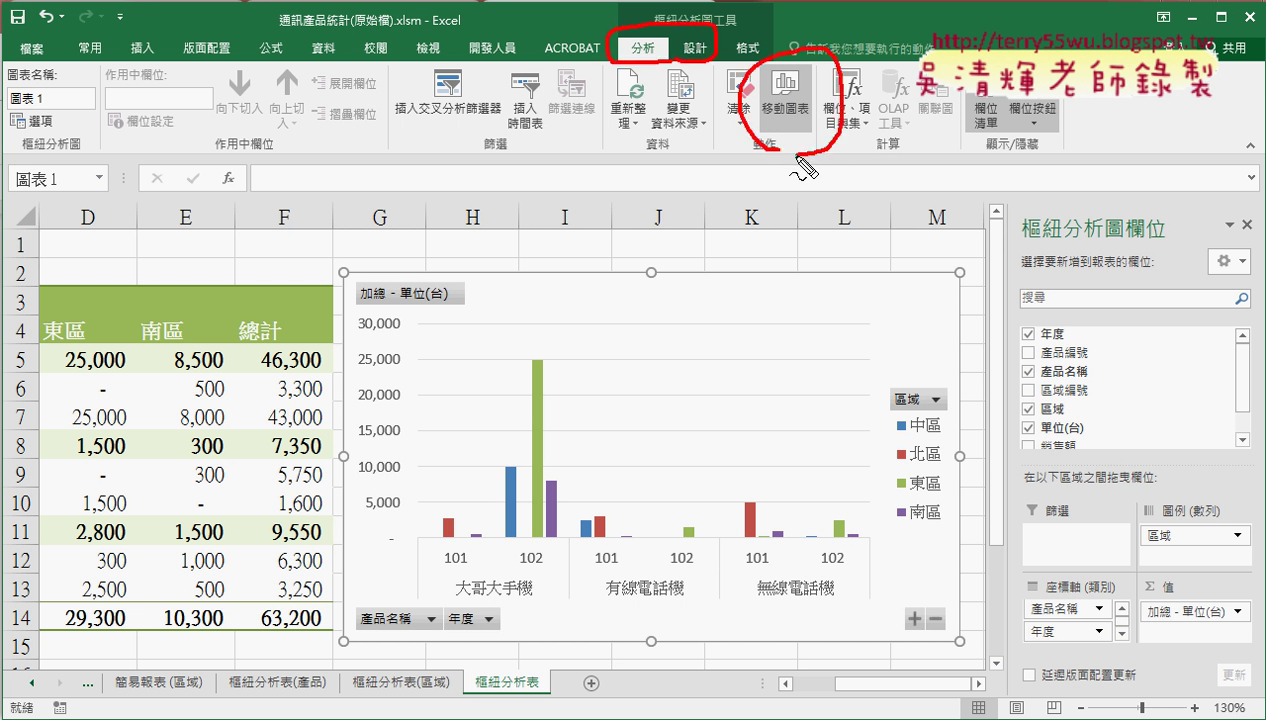
{"action": "left_click_drag", "start_coordinate": [585, 698], "coordinate": [596, 688]}
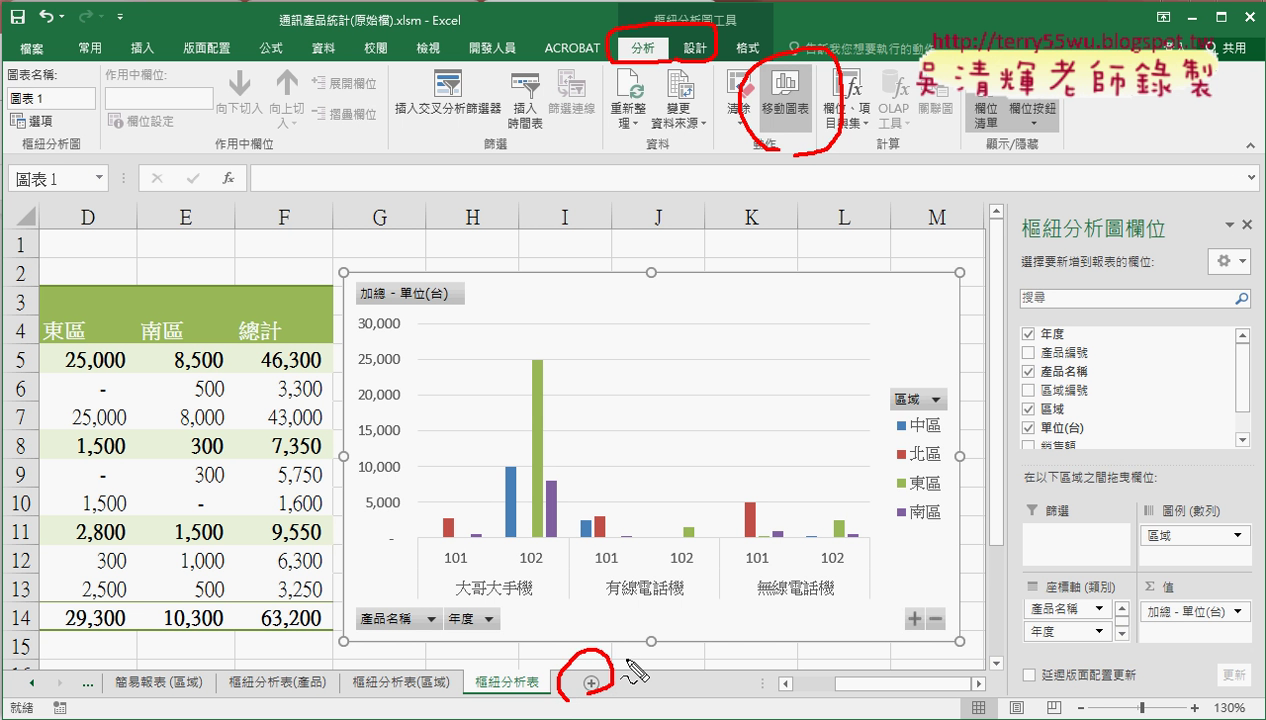
{"action": "key", "text": "Escape"}
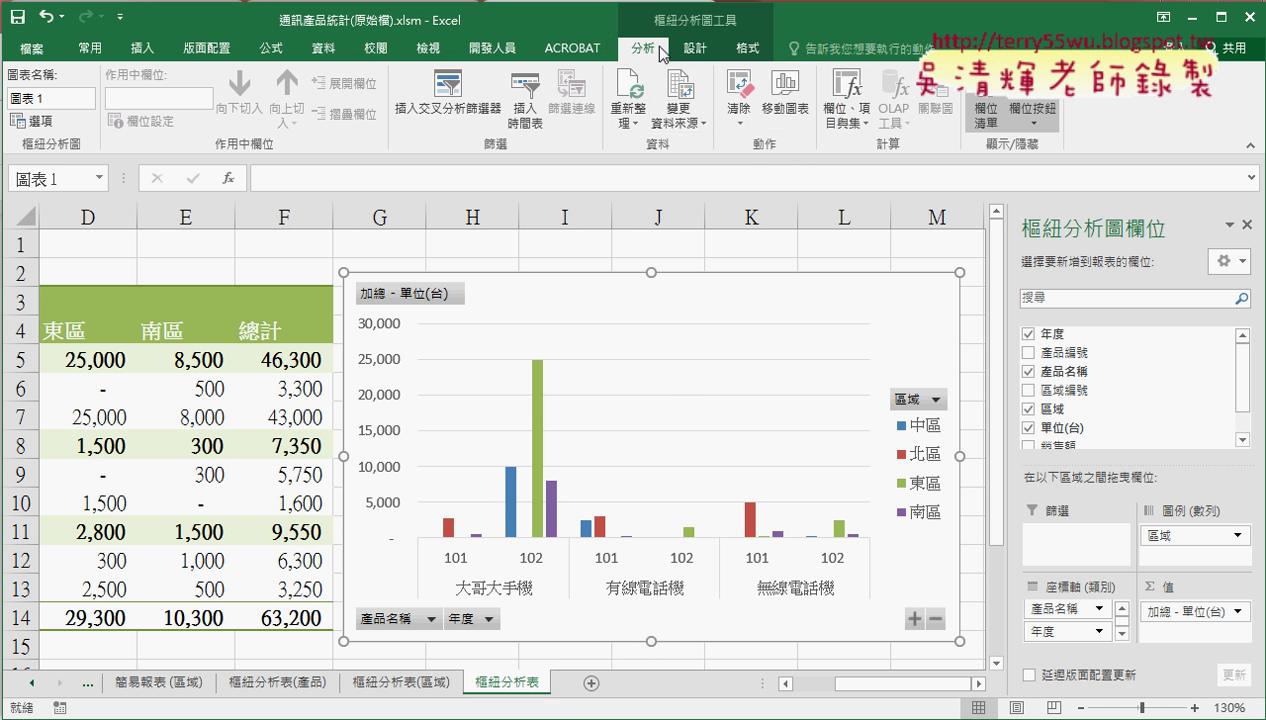
Move the pivot chart to a new sheet named 樞紐分析圖, then bring the Google Docs notes forward
{"action": "left_click", "coordinate": [793, 106]}
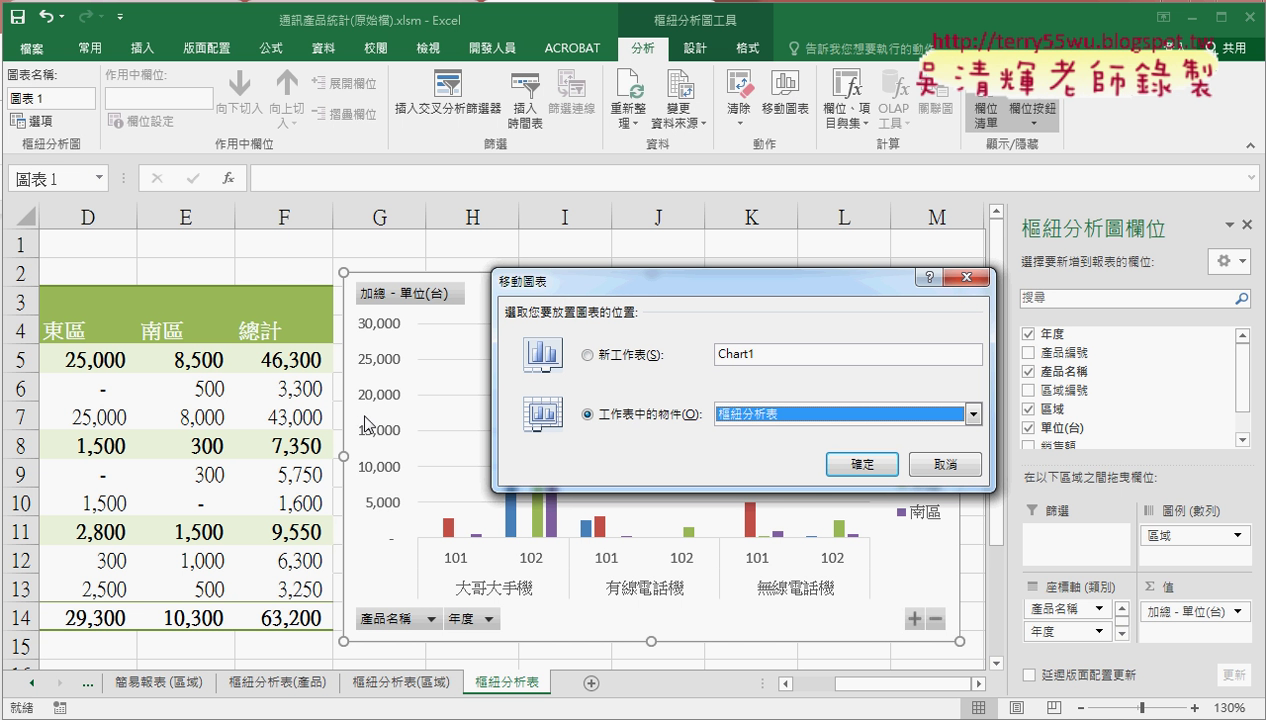
{"action": "left_click", "coordinate": [603, 357]}
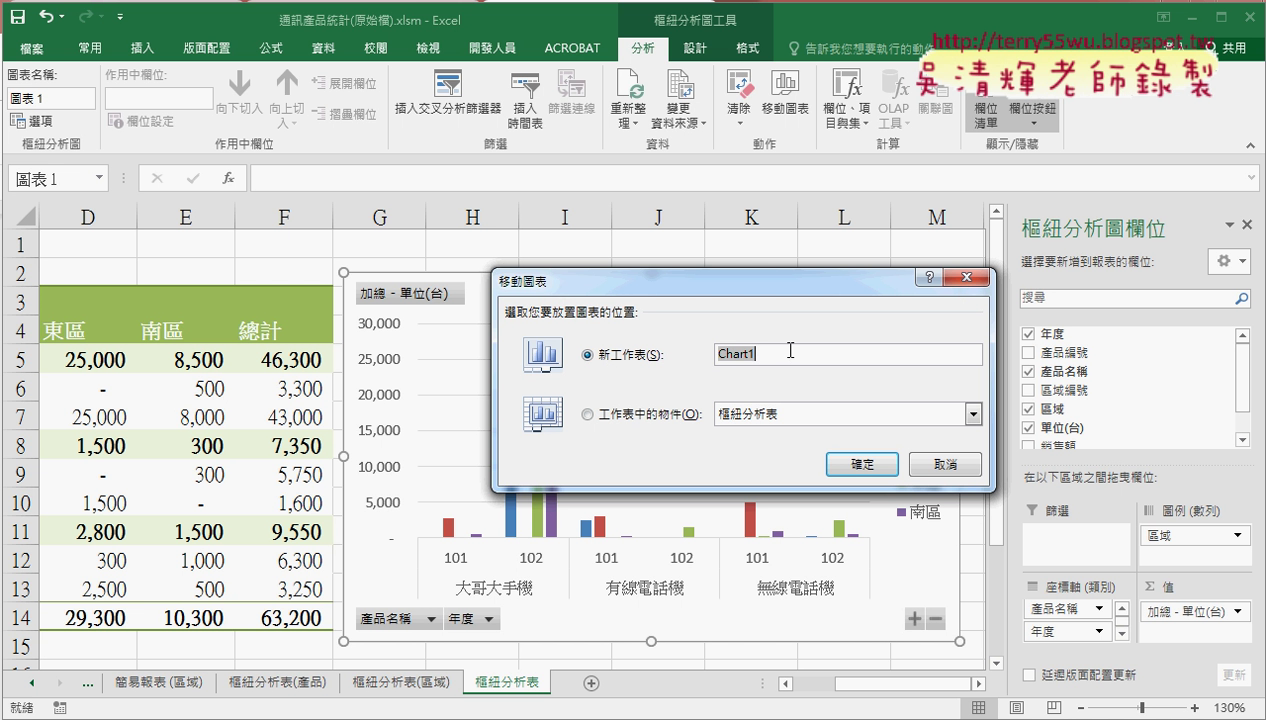
{"action": "type", "text": "書"}
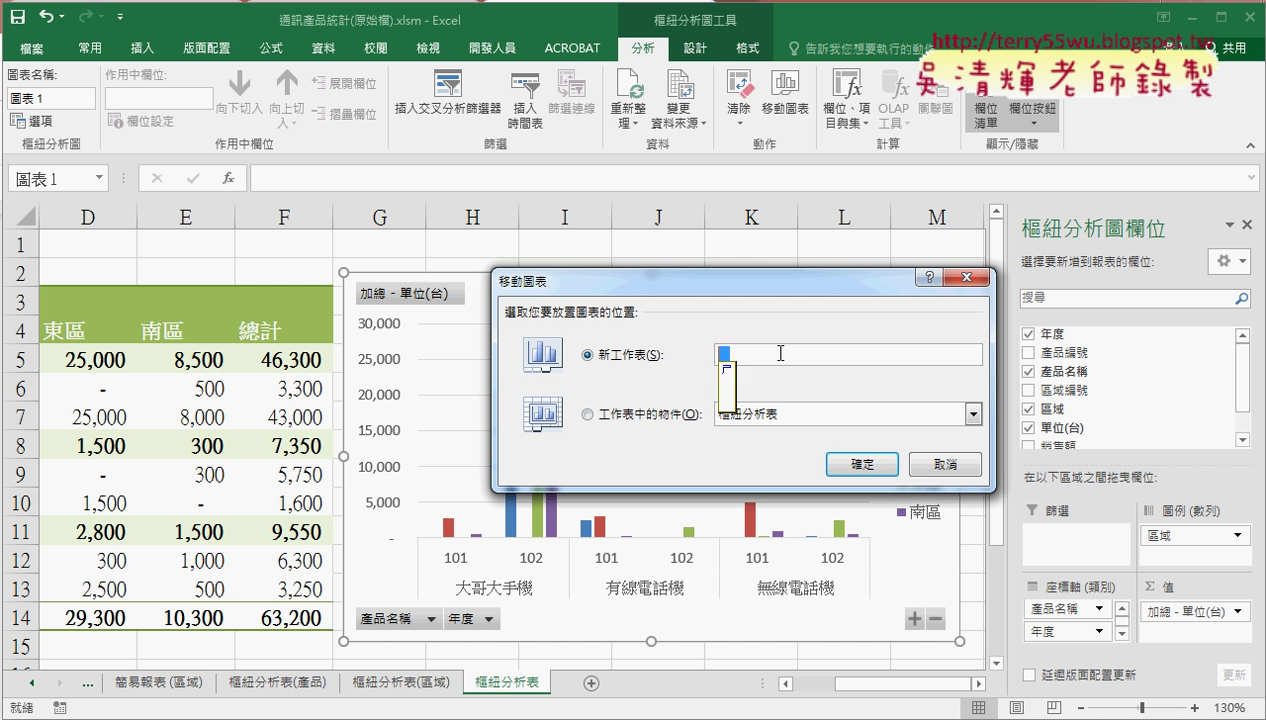
{"action": "type", "text": "樞紐"}
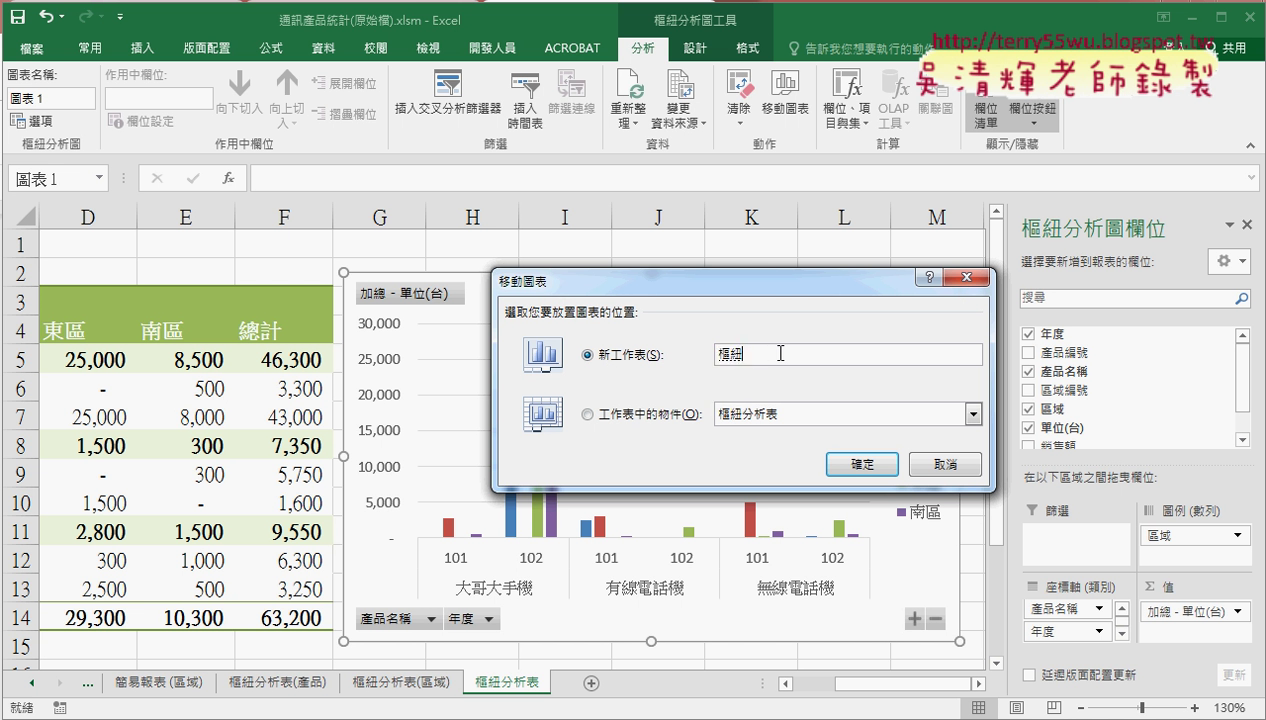
{"action": "type", "text": "分析圖"}
{"action": "left_click", "coordinate": [873, 466]}
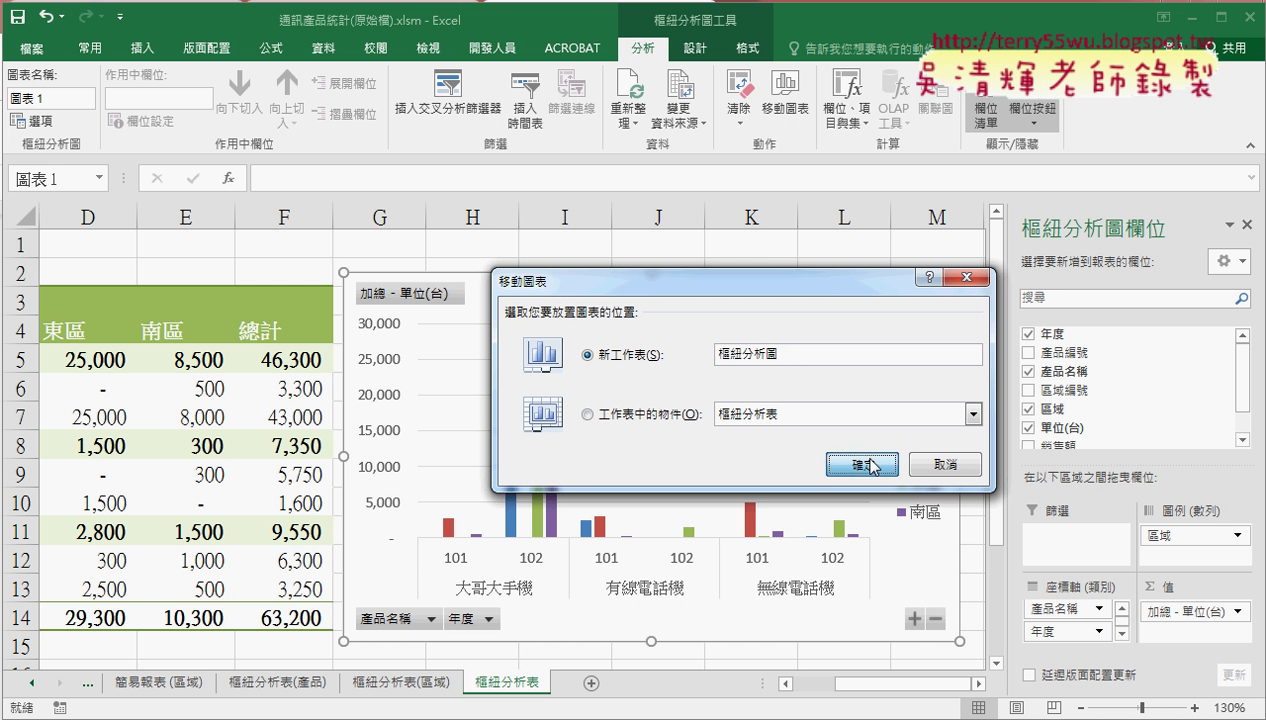
{"action": "left_click", "coordinate": [873, 466]}
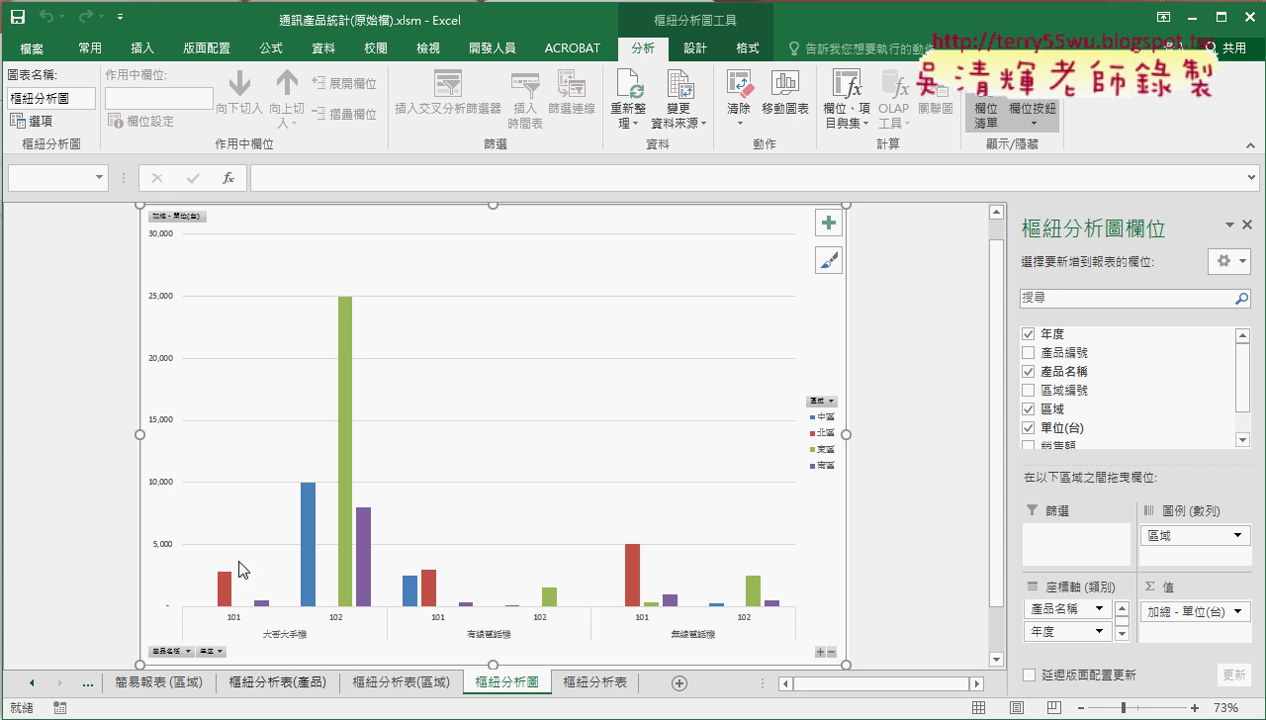
{"action": "mouse_move", "coordinate": [150, 719]}
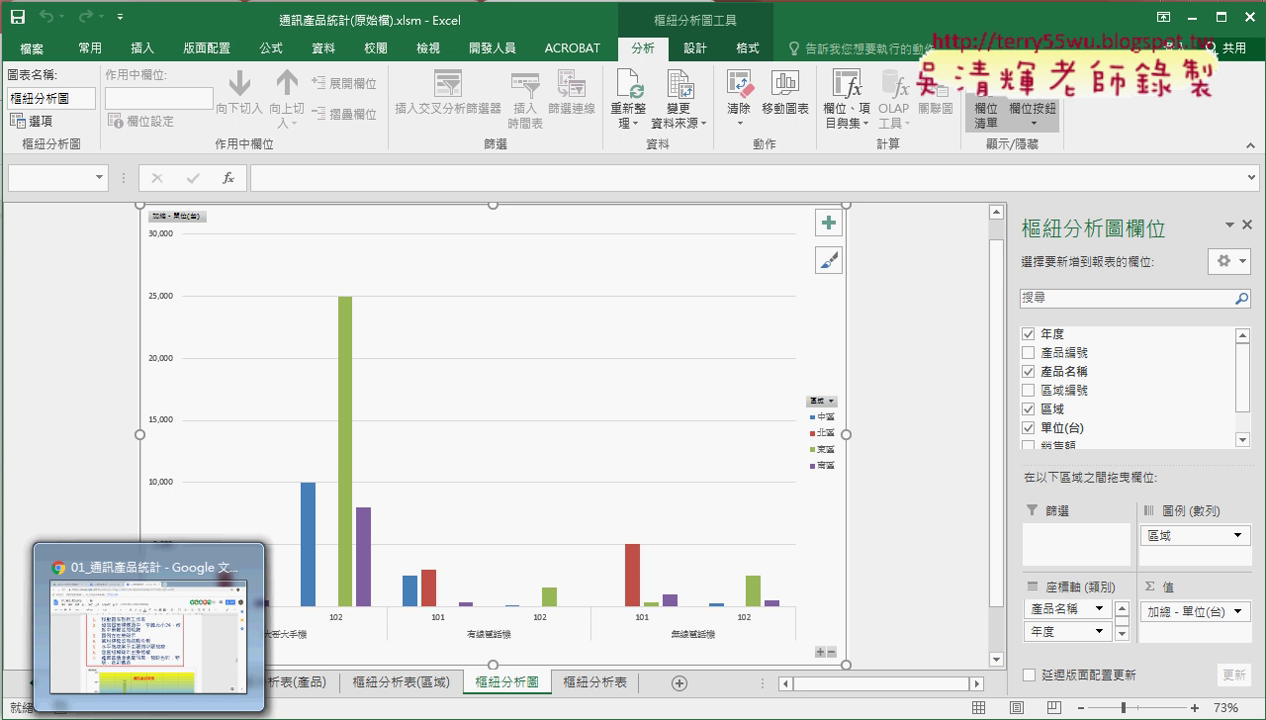
{"action": "left_click", "coordinate": [160, 665]}
Scroll to the sample chart and circle the 通訊產品報表 title and legend with arrows
{"action": "scroll", "coordinate": [472, 544], "scroll_direction": "down", "scroll_amount": 2}
{"action": "scroll", "coordinate": [472, 544], "scroll_direction": "down", "scroll_amount": 3}
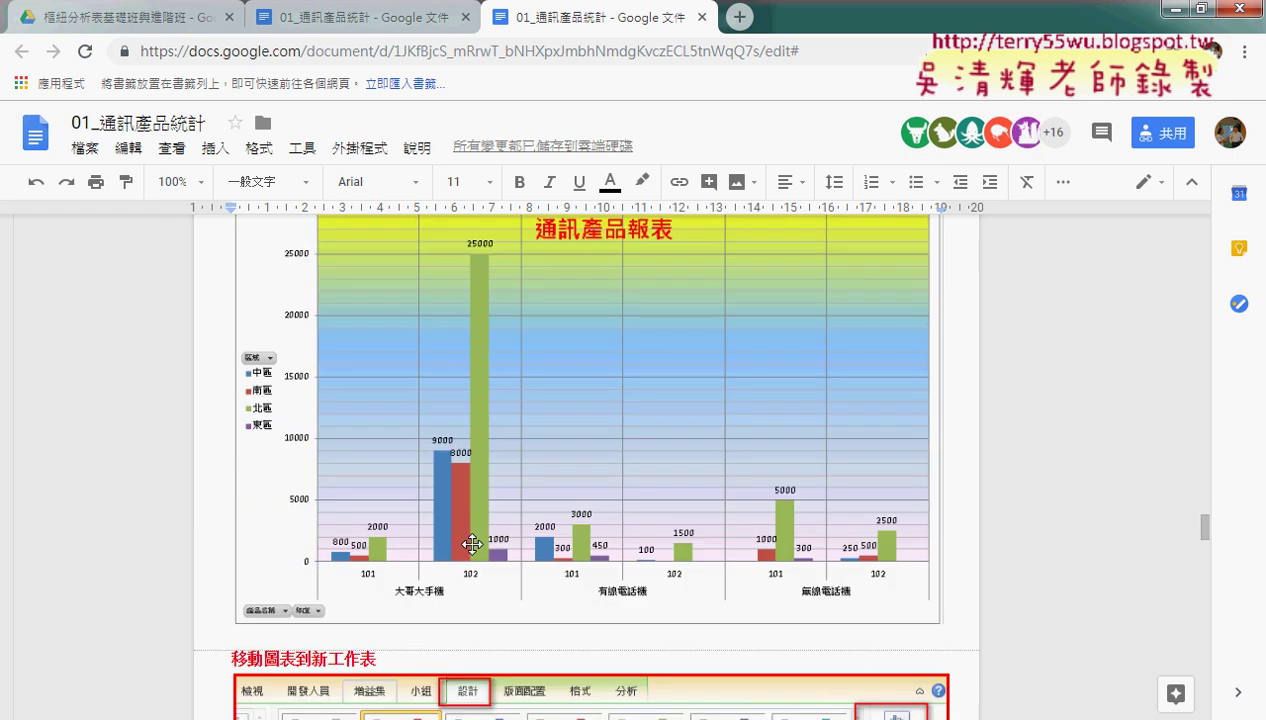
{"action": "mouse_move", "coordinate": [663, 262]}
{"action": "left_mouse_down"}
{"action": "mouse_move", "coordinate": [625, 264]}
{"action": "mouse_move", "coordinate": [706, 218]}
{"action": "mouse_move", "coordinate": [636, 266]}
{"action": "left_mouse_up"}
{"action": "mouse_move", "coordinate": [706, 392]}
{"action": "left_mouse_down"}
{"action": "mouse_move", "coordinate": [643, 252]}
{"action": "mouse_move", "coordinate": [636, 302]}
{"action": "mouse_move", "coordinate": [697, 271]}
{"action": "left_mouse_up"}
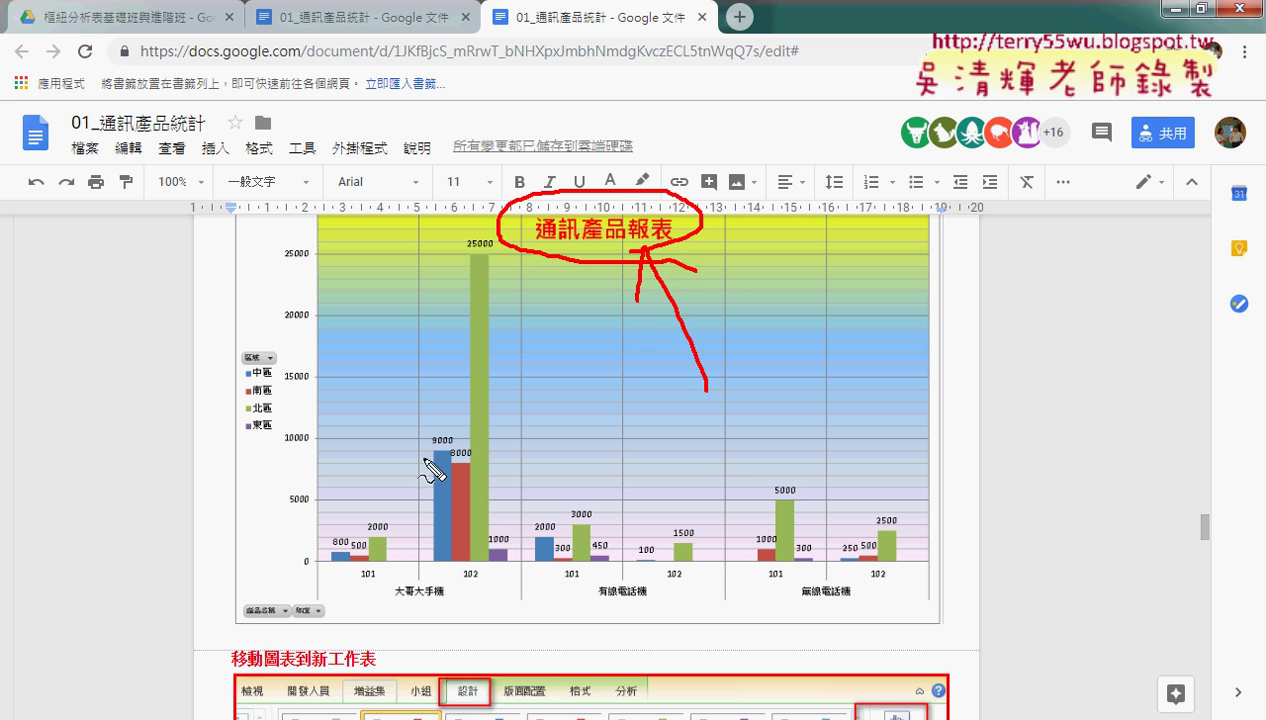
{"action": "mouse_move", "coordinate": [241, 452]}
{"action": "left_mouse_down"}
{"action": "mouse_move", "coordinate": [291, 365]}
{"action": "mouse_move", "coordinate": [250, 450]}
{"action": "left_mouse_up"}
{"action": "left_click_drag", "start_coordinate": [117, 292], "coordinate": [228, 352]}
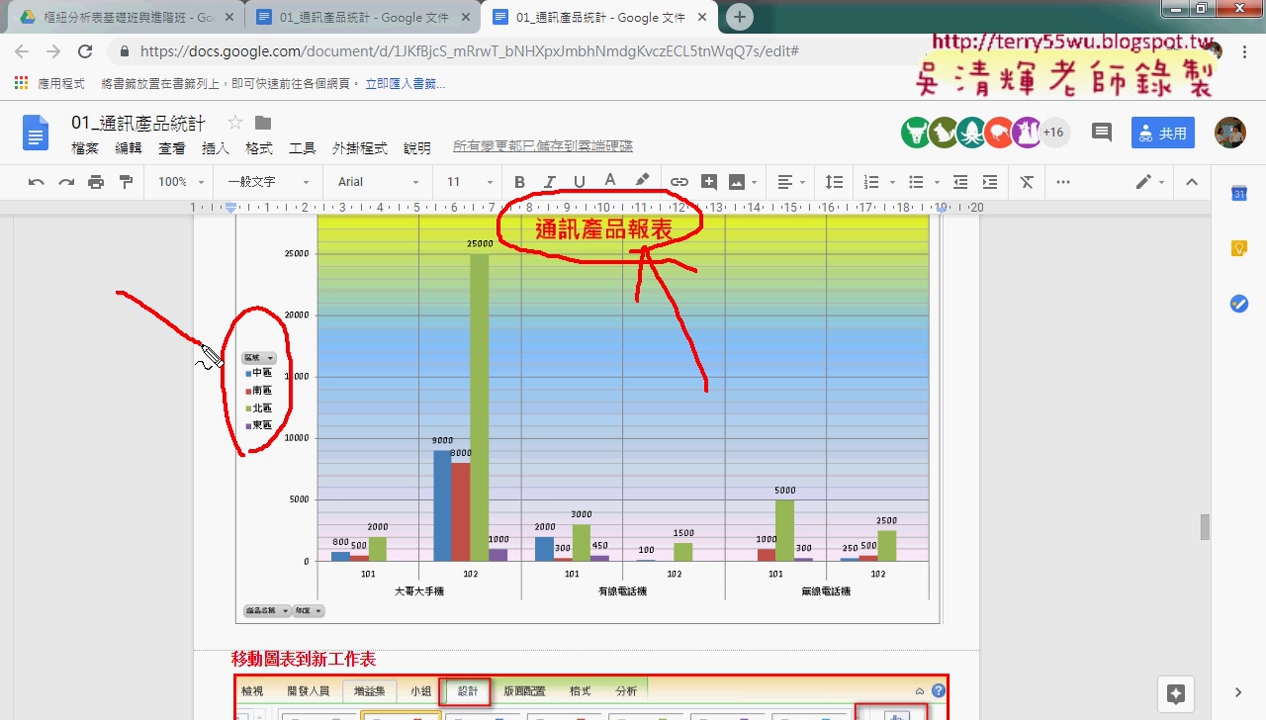
{"action": "left_click_drag", "start_coordinate": [205, 310], "coordinate": [228, 352]}
{"action": "left_click_drag", "start_coordinate": [228, 352], "coordinate": [184, 369]}
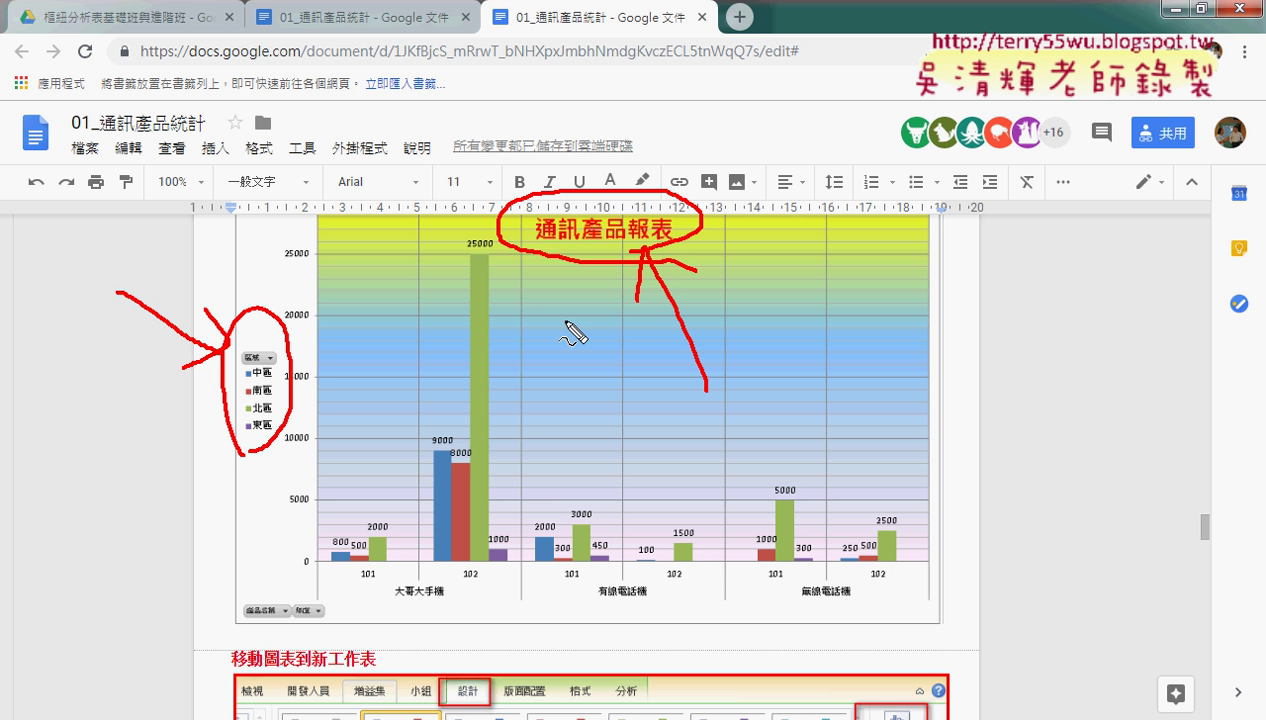
Mark the plot-area gridlines, clear the annotations, and briefly compare with the Excel chart
{"action": "left_click_drag", "start_coordinate": [379, 317], "coordinate": [754, 316]}
{"action": "left_click_drag", "start_coordinate": [426, 334], "coordinate": [645, 334]}
{"action": "left_click_drag", "start_coordinate": [459, 351], "coordinate": [585, 351]}
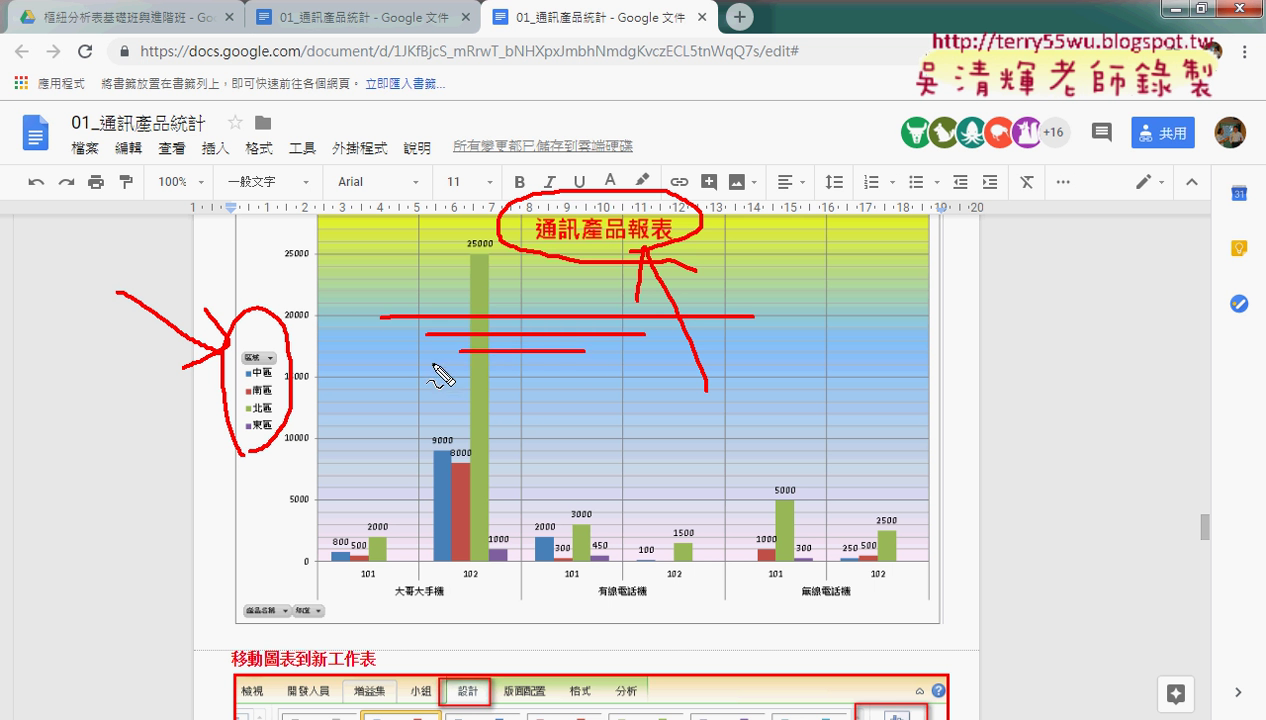
{"action": "left_click_drag", "start_coordinate": [432, 363], "coordinate": [587, 363]}
{"action": "key", "text": "Escape"}
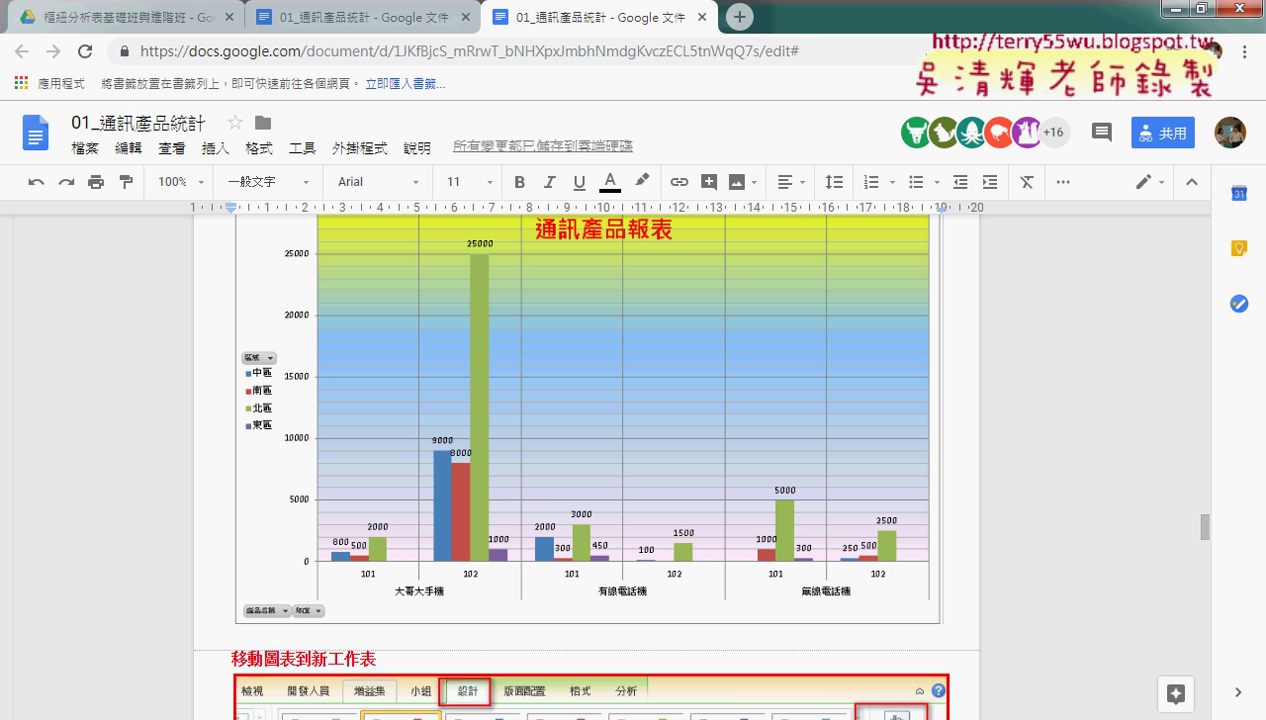
{"action": "key", "text": "alt+Tab"}
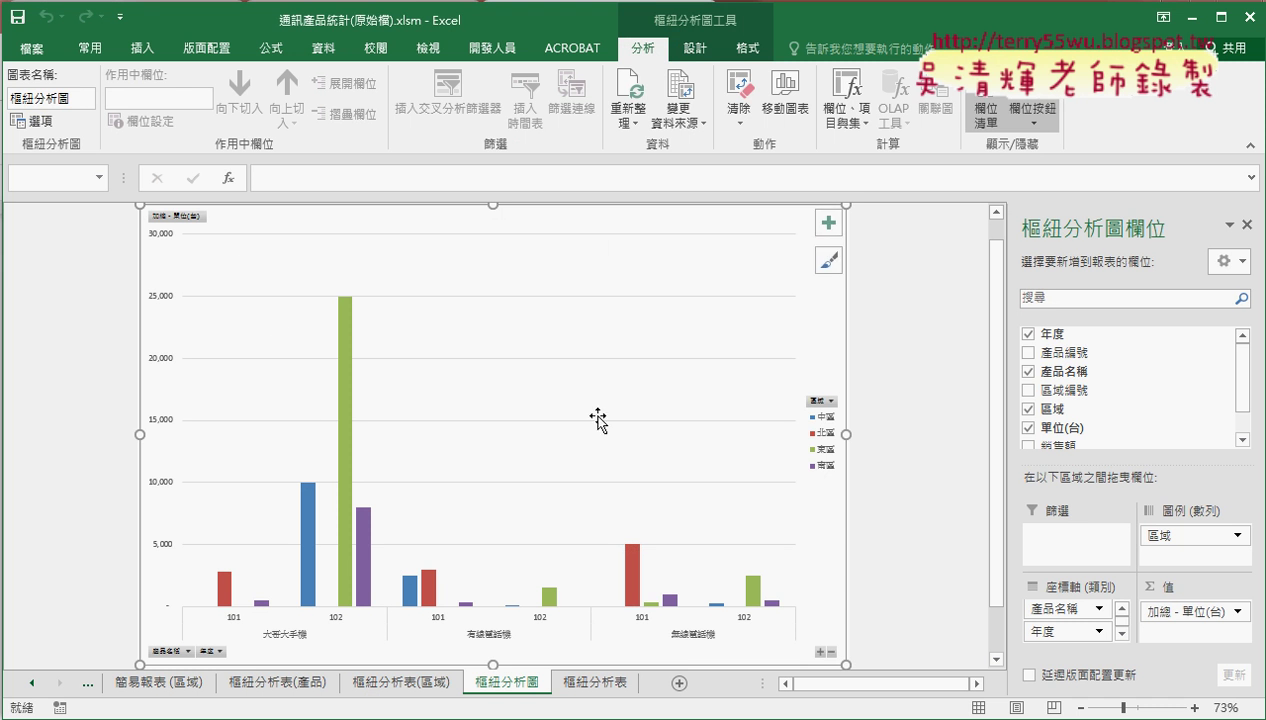
{"action": "key", "text": "alt+Tab"}
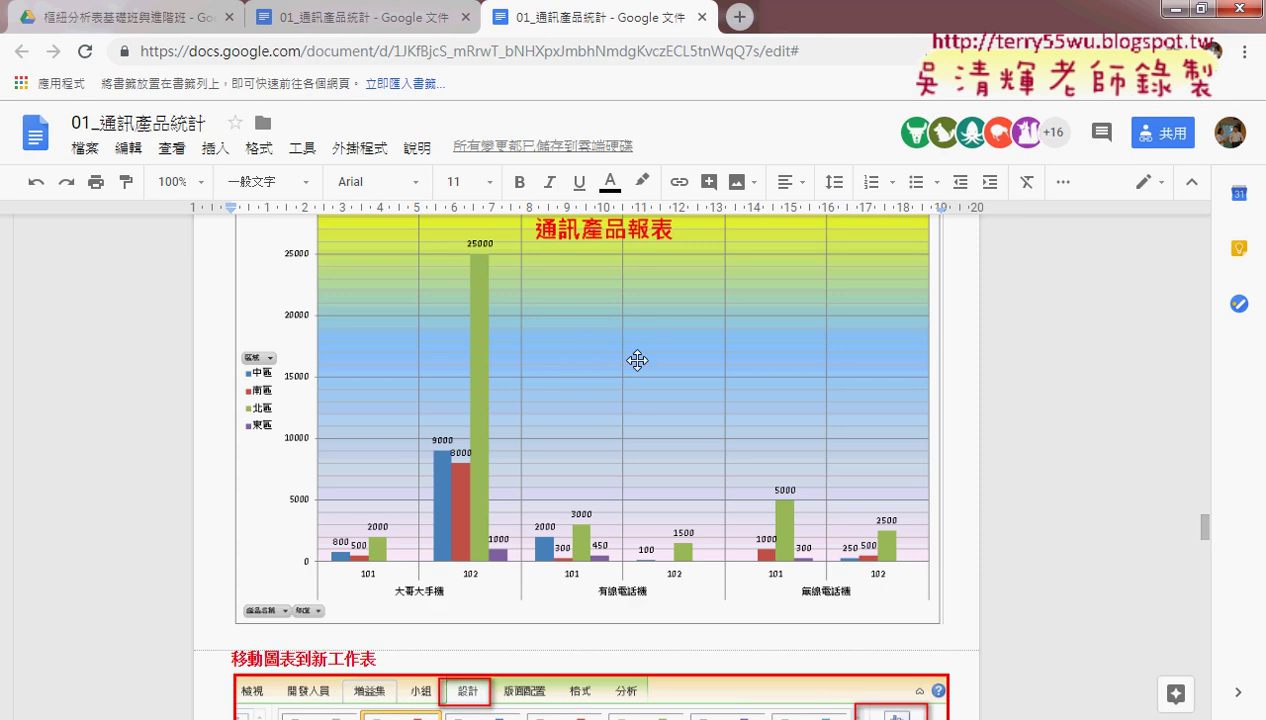
Glance at the Excel chart, then scroll through the reference chart in Google Docs
{"action": "scroll", "coordinate": [630, 392], "scroll_direction": "up", "scroll_amount": 2}
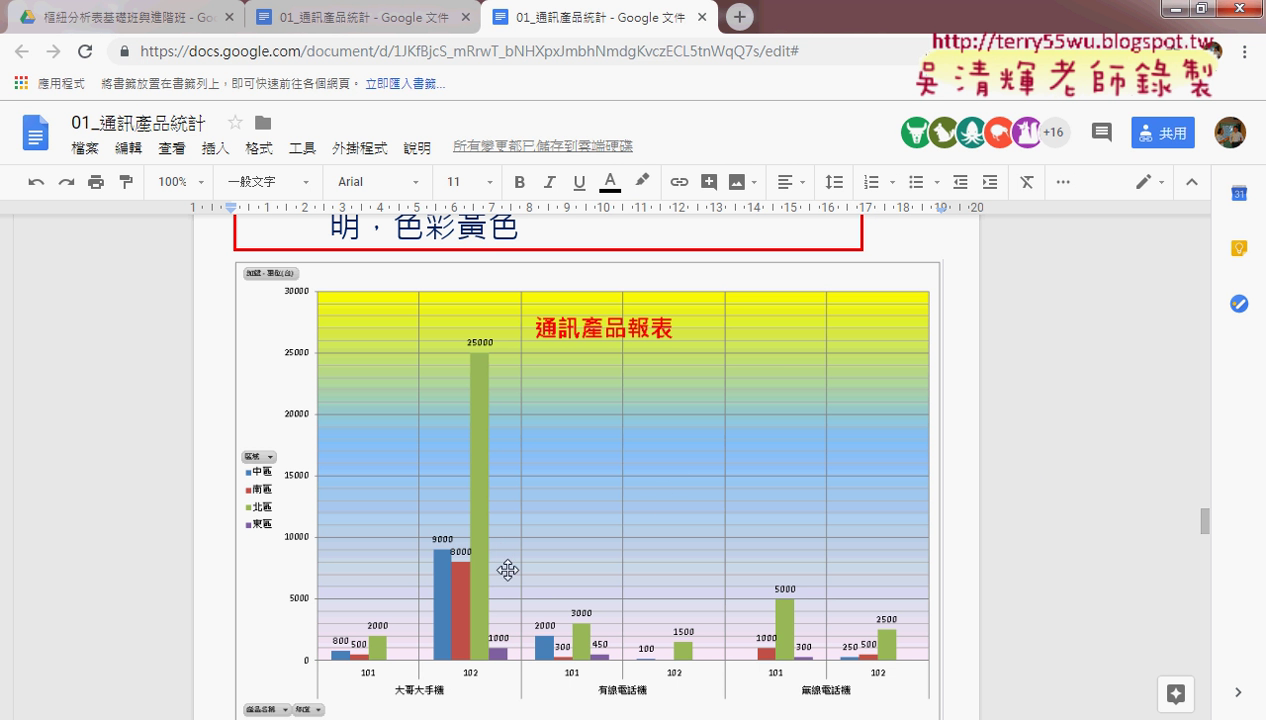
{"action": "key", "text": "alt+Tab"}
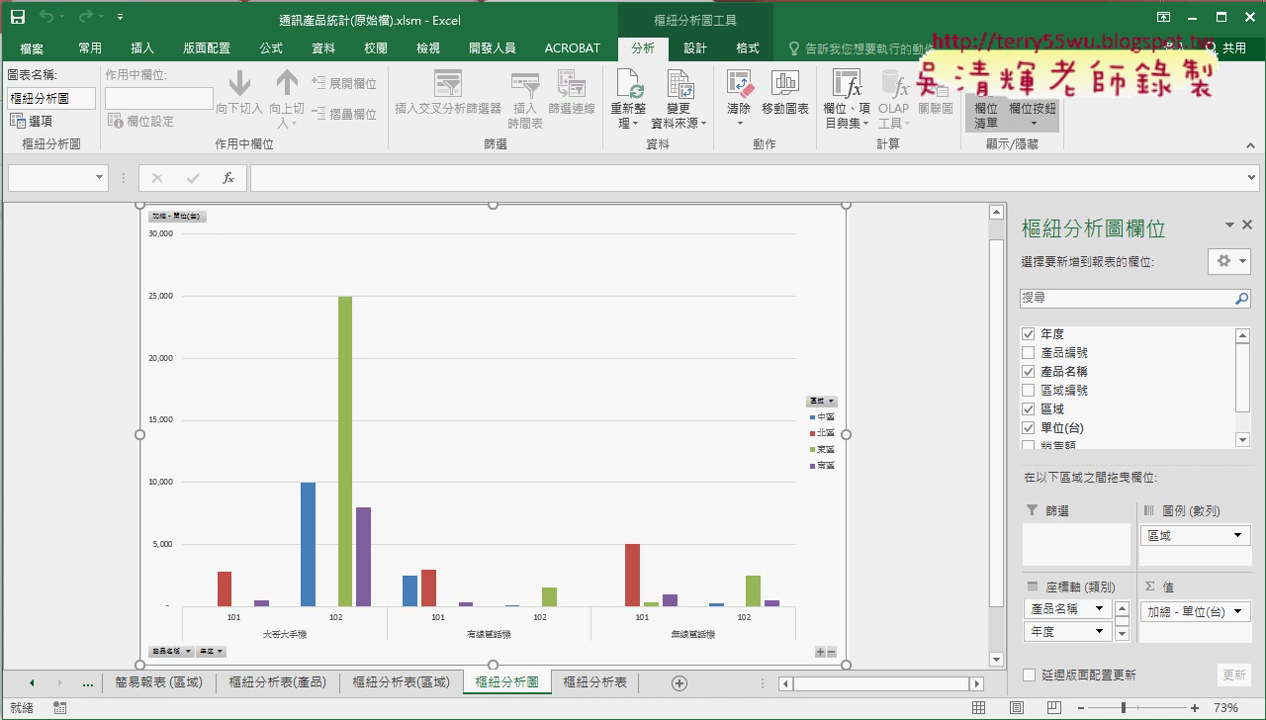
{"action": "key", "text": "alt+Tab"}
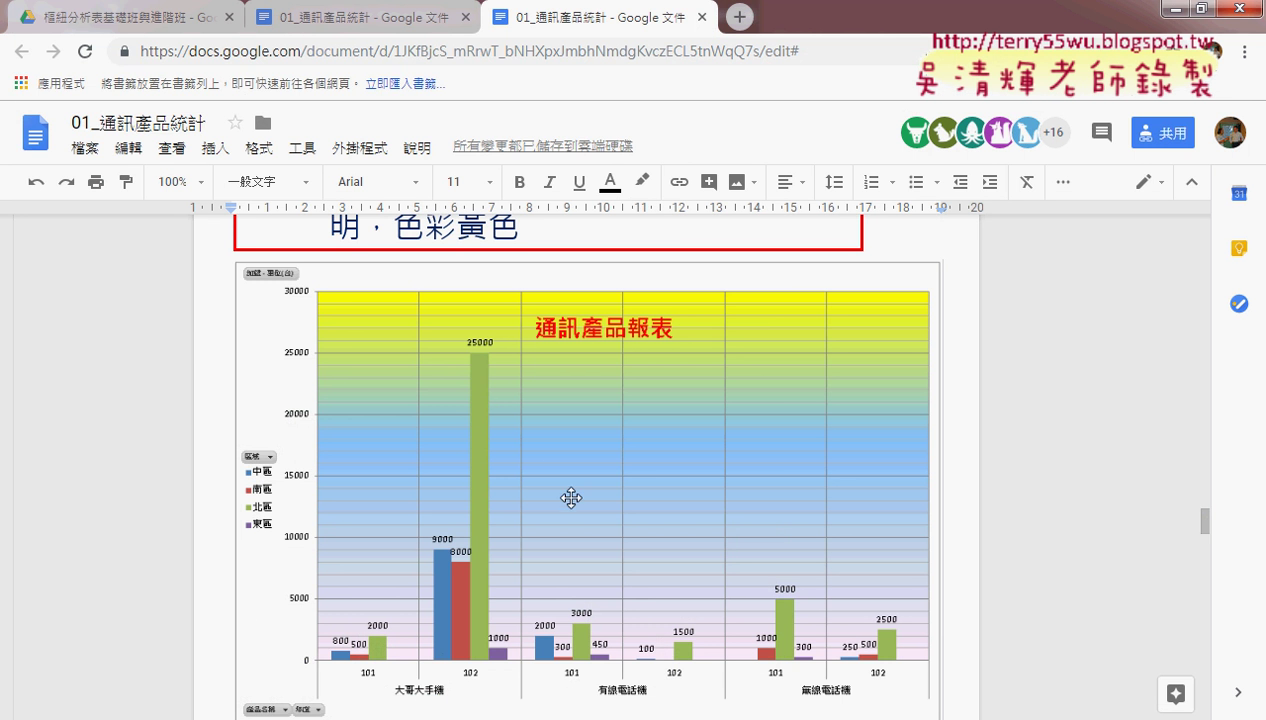
{"action": "scroll", "coordinate": [571, 498], "scroll_direction": "up", "scroll_amount": 3}
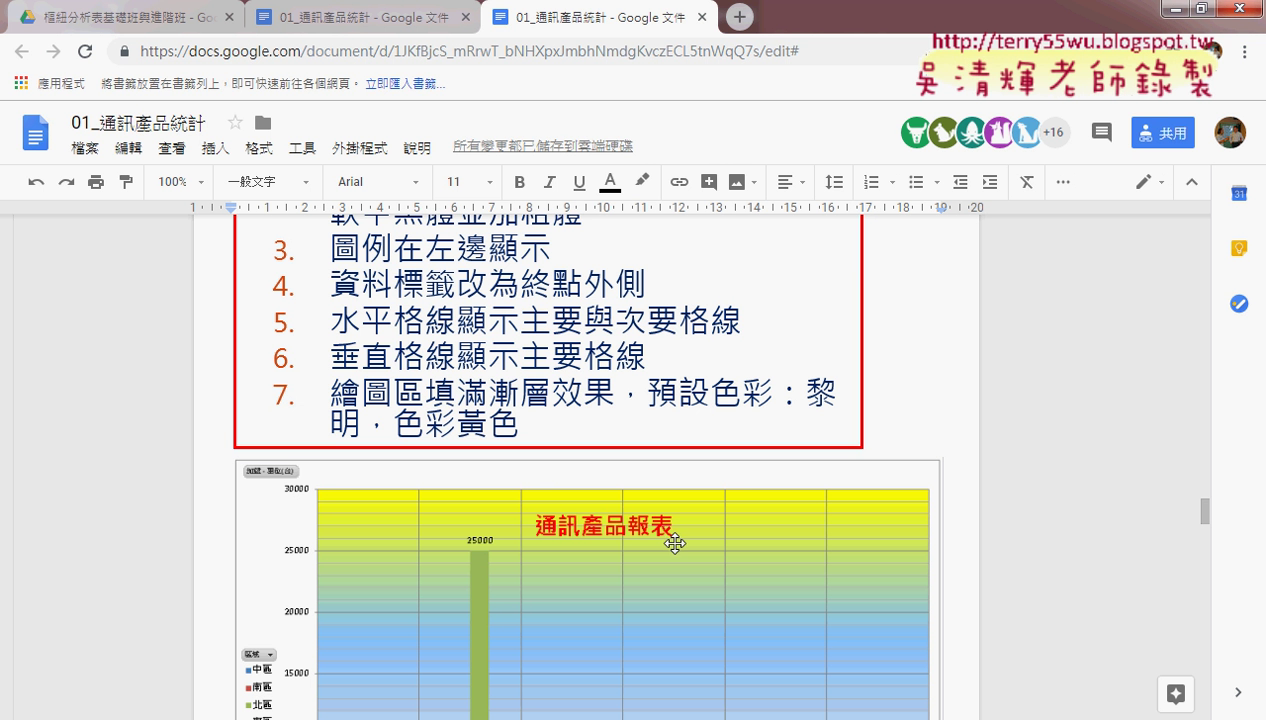
{"action": "scroll", "coordinate": [686, 544], "scroll_direction": "down", "scroll_amount": 1}
{"action": "scroll", "coordinate": [686, 544], "scroll_direction": "down", "scroll_amount": 1}
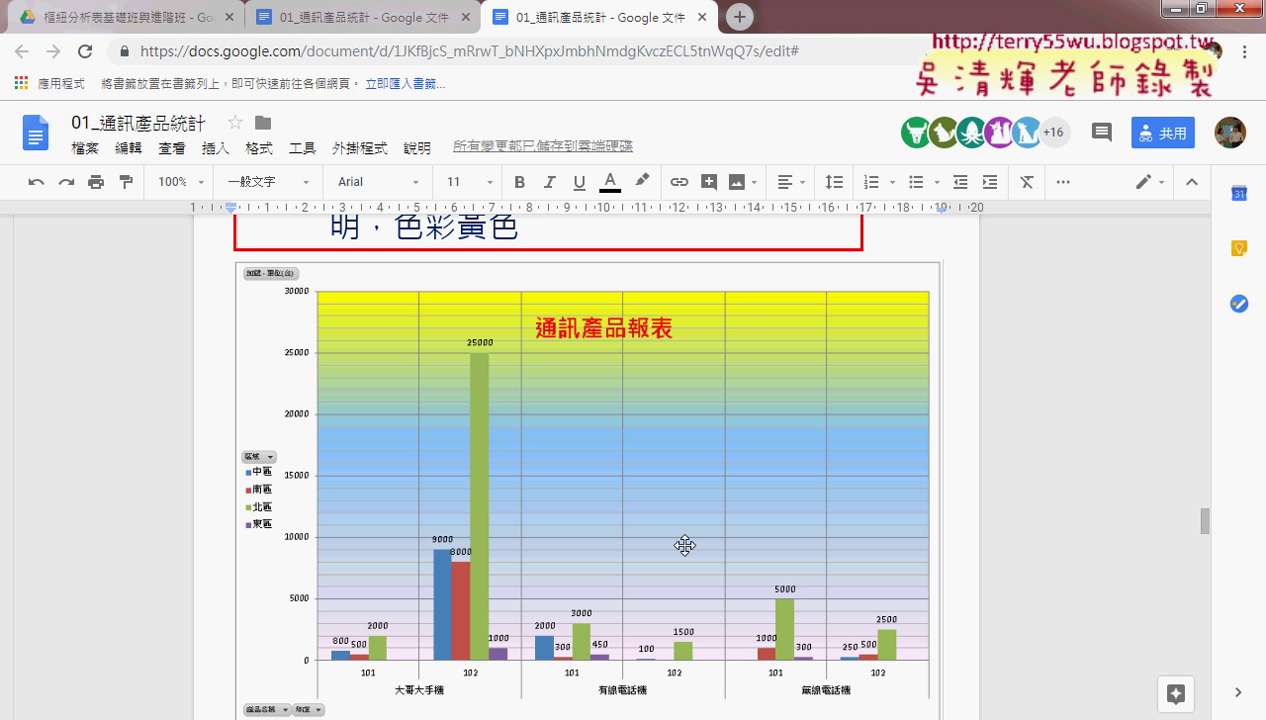
{"action": "scroll", "coordinate": [684, 544], "scroll_direction": "up", "scroll_amount": 1}
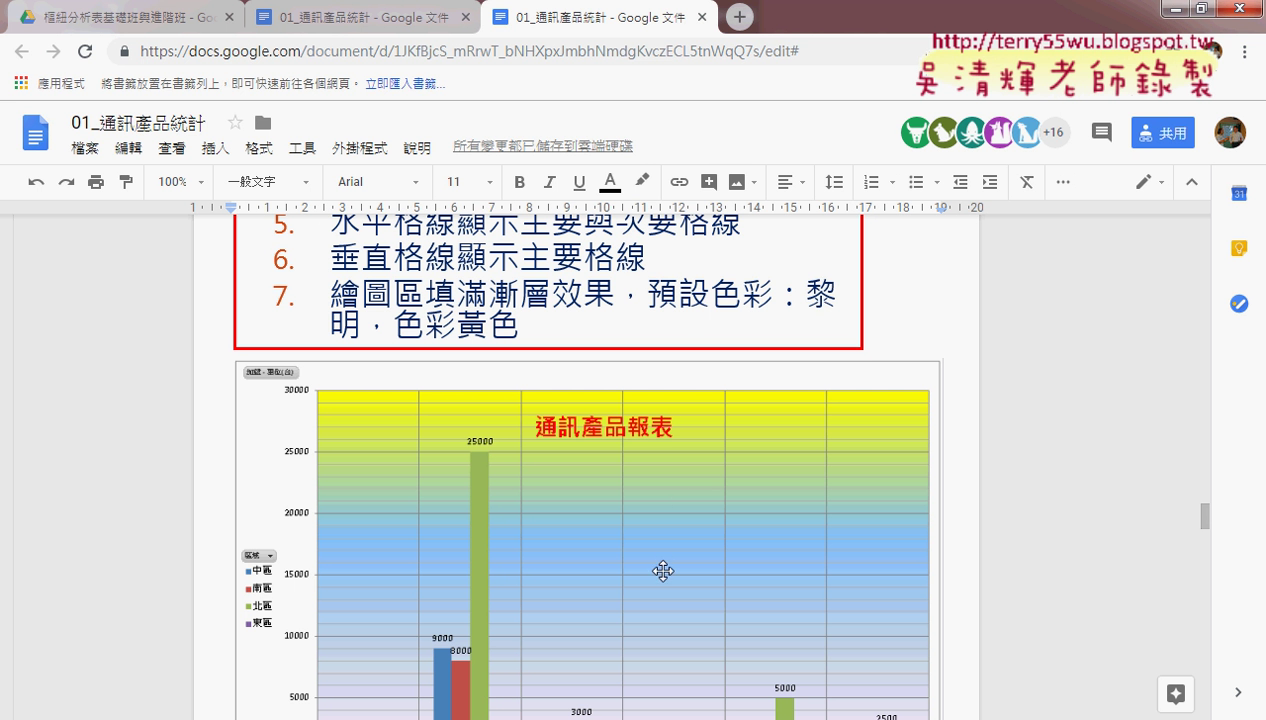
{"action": "scroll", "coordinate": [663, 571], "scroll_direction": "down", "scroll_amount": 1}
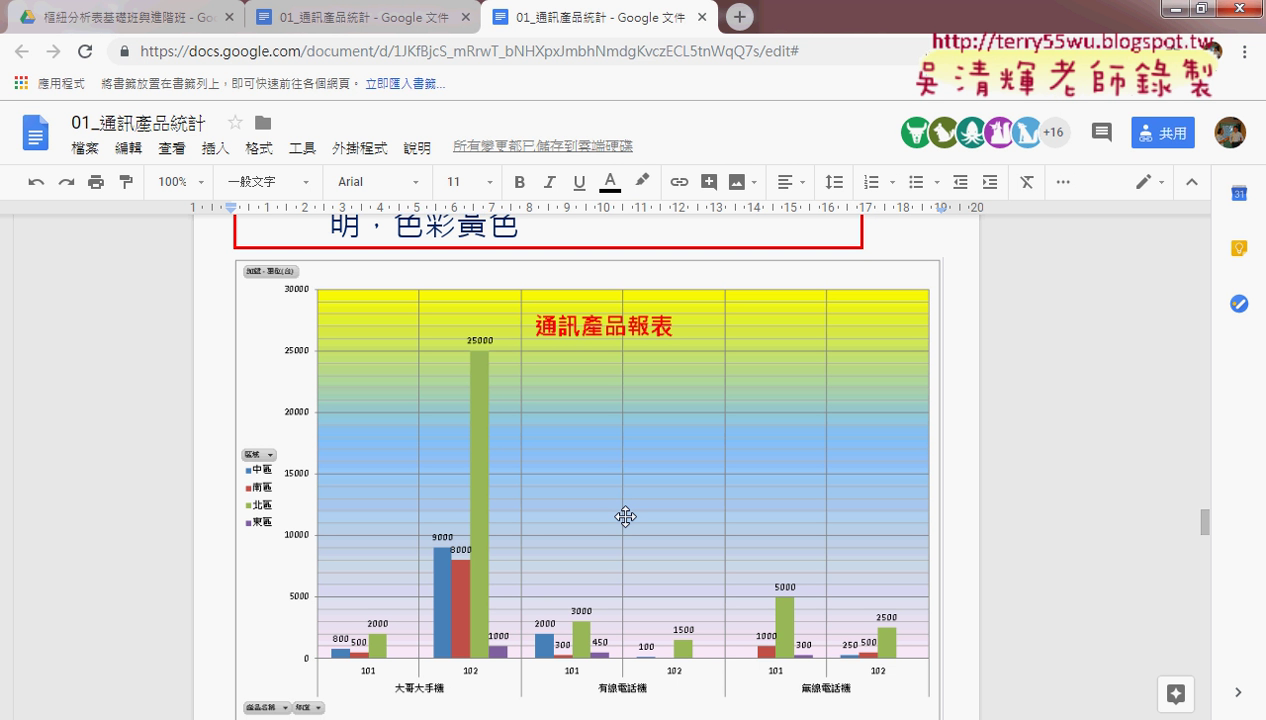
{"action": "scroll", "coordinate": [625, 516], "scroll_direction": "down", "scroll_amount": 1}
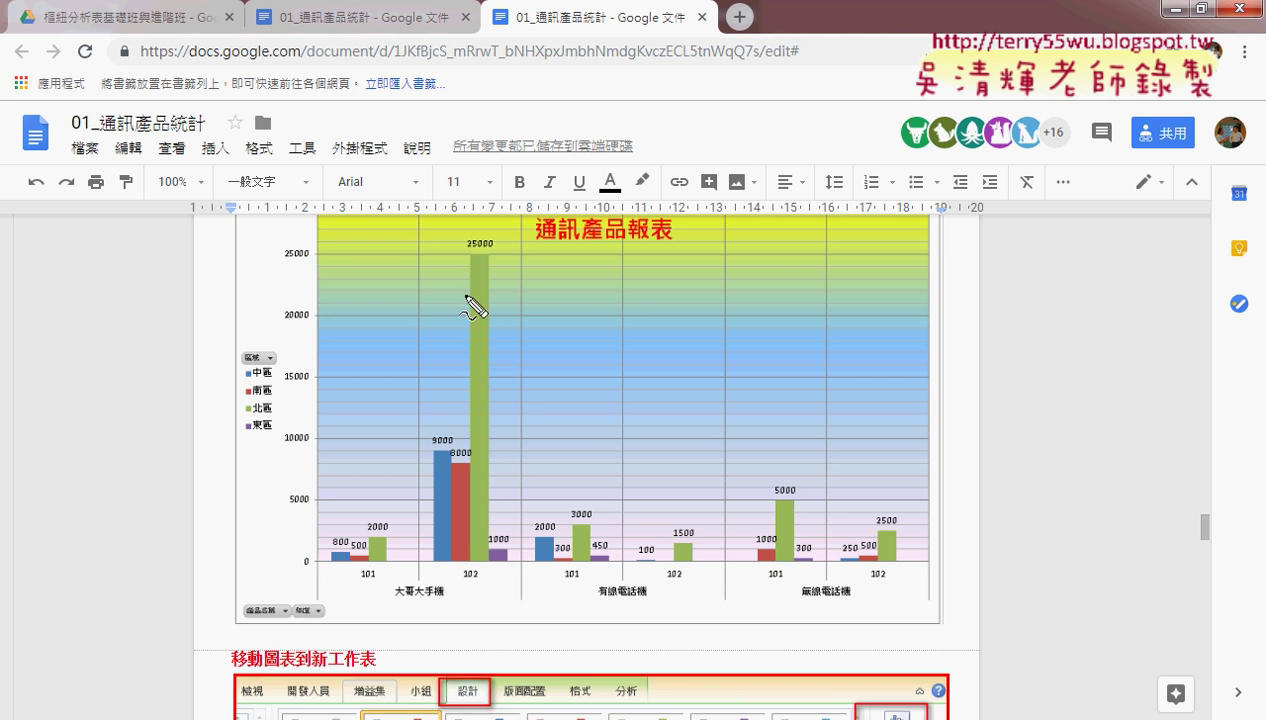
Circle and arrow the 25000 label on the tall green bar, then switch to Excel
{"action": "left_click_drag", "start_coordinate": [468, 245], "coordinate": [500, 258]}
{"action": "mouse_move", "coordinate": [541, 390]}
{"action": "left_mouse_down"}
{"action": "mouse_move", "coordinate": [497, 268]}
{"action": "mouse_move", "coordinate": [496, 298]}
{"action": "mouse_move", "coordinate": [562, 296]}
{"action": "left_mouse_up"}
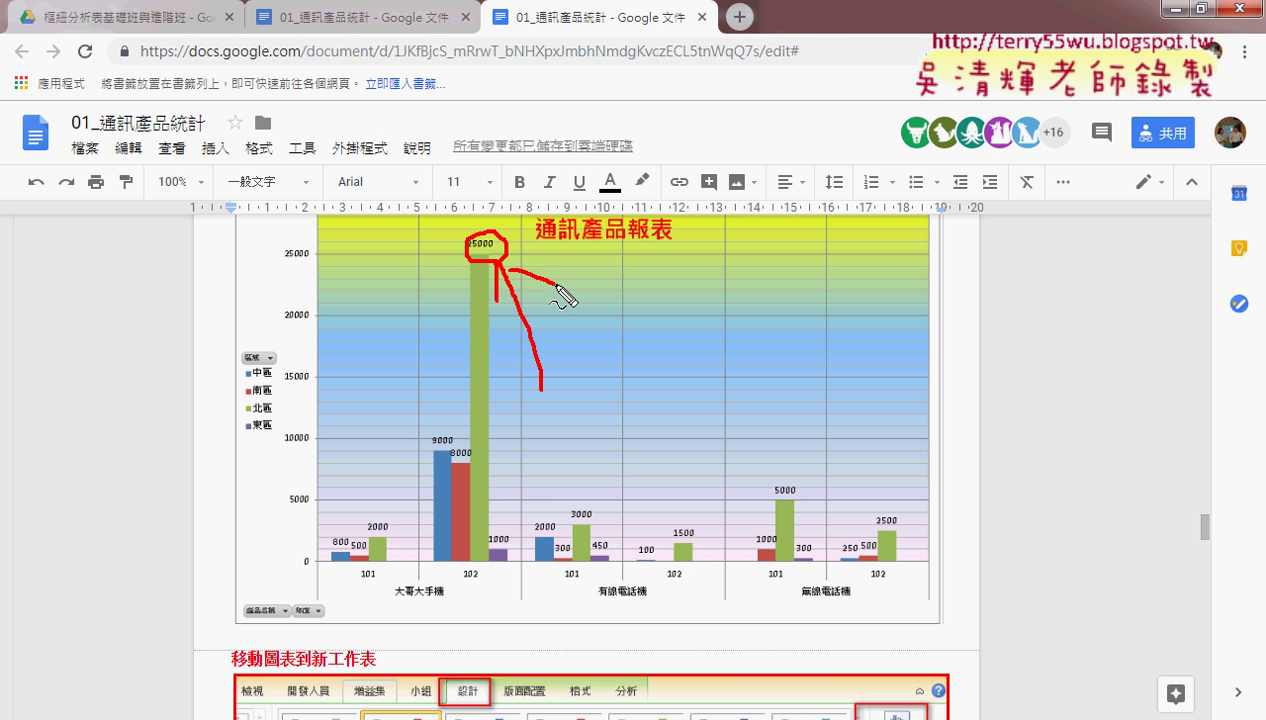
{"action": "key", "text": "Escape"}
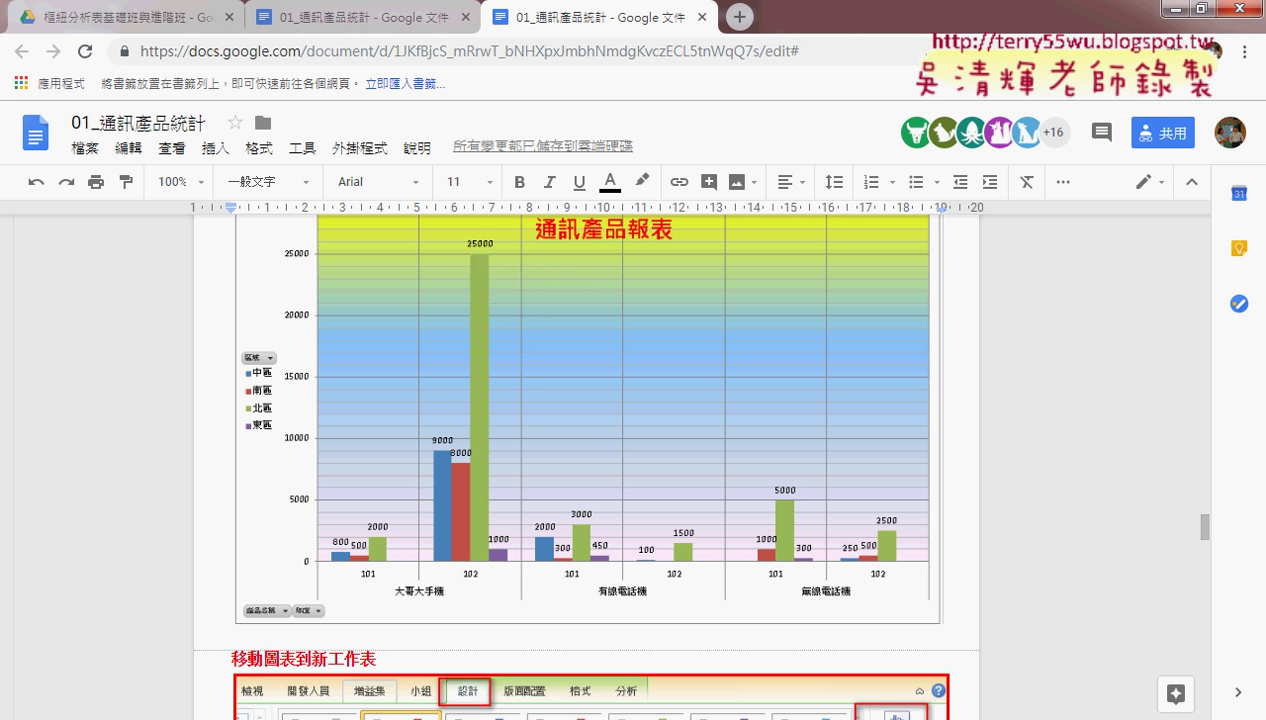
{"action": "key", "text": "alt+Tab"}
{"action": "key", "text": "alt+Tab"}
{"action": "key", "text": "alt+Tab"}
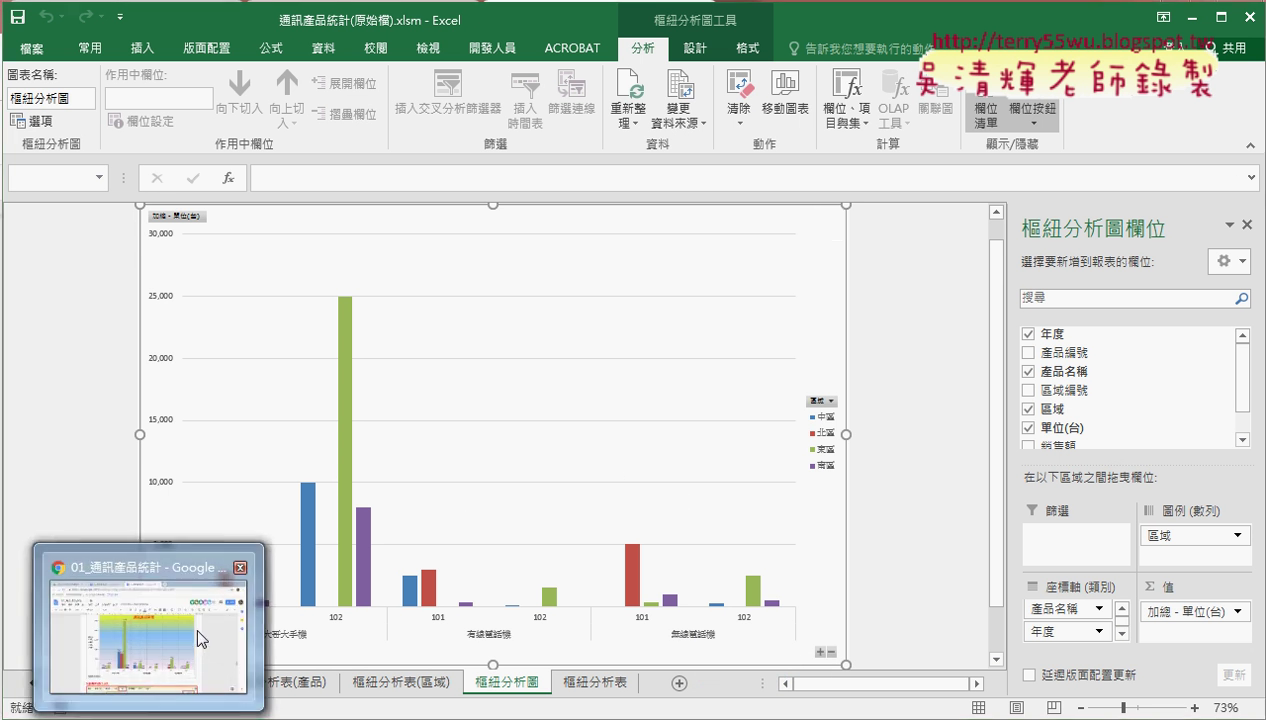
Bring Google Docs forward and scroll up to the checklist headed 注意：EXCEL2010設定畫面為主
{"action": "left_click", "coordinate": [150, 615]}
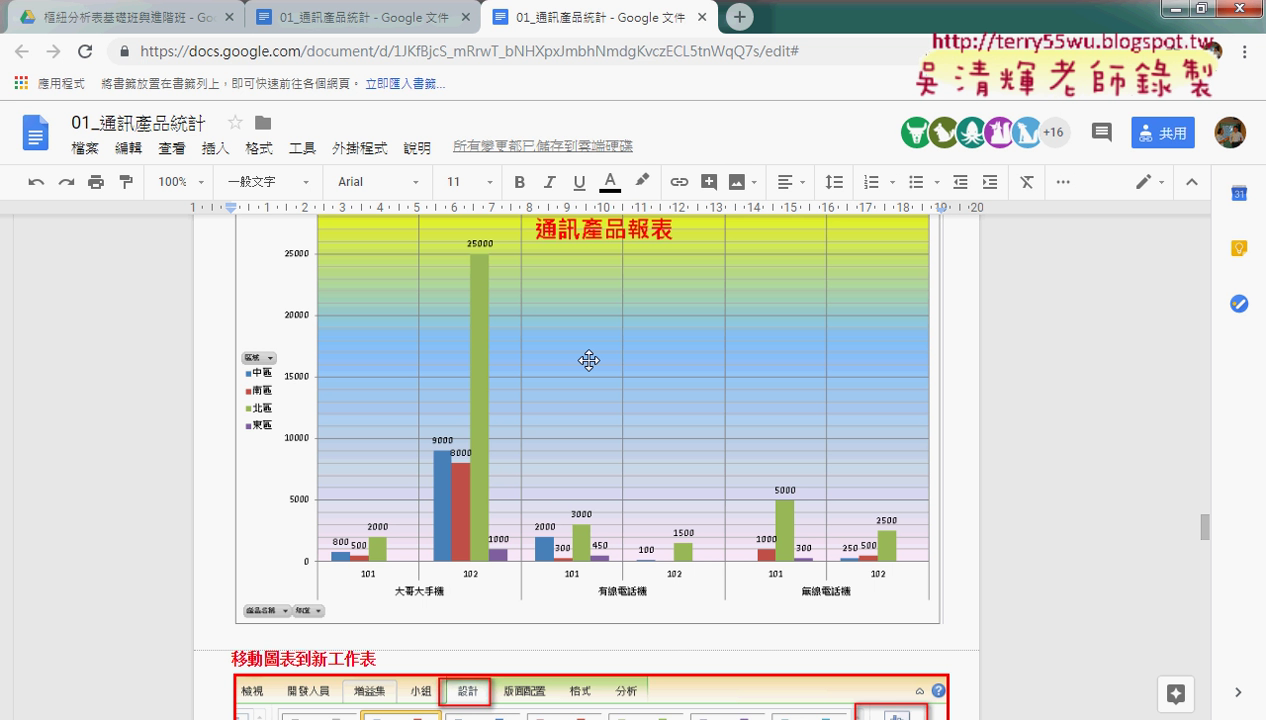
{"action": "scroll", "coordinate": [588, 361], "scroll_direction": "up", "scroll_amount": 1}
{"action": "scroll", "coordinate": [588, 361], "scroll_direction": "down", "scroll_amount": 1}
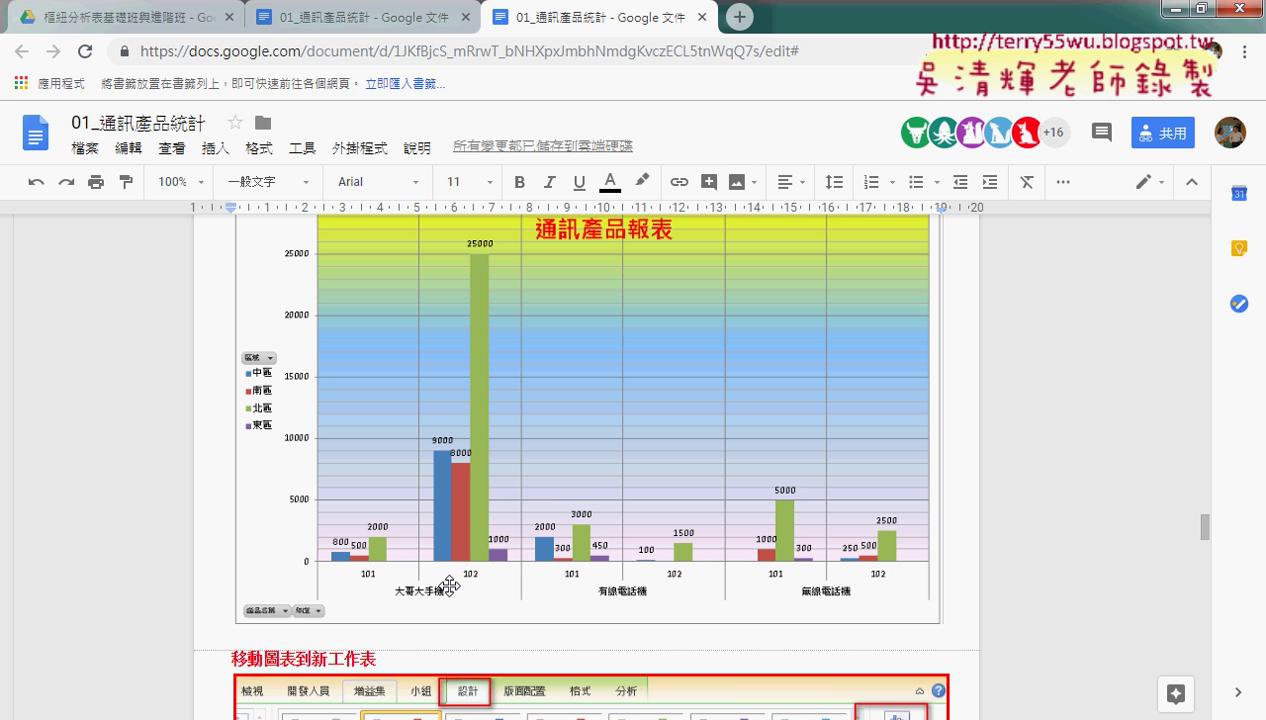
{"action": "scroll", "coordinate": [449, 586], "scroll_direction": "up", "scroll_amount": 1}
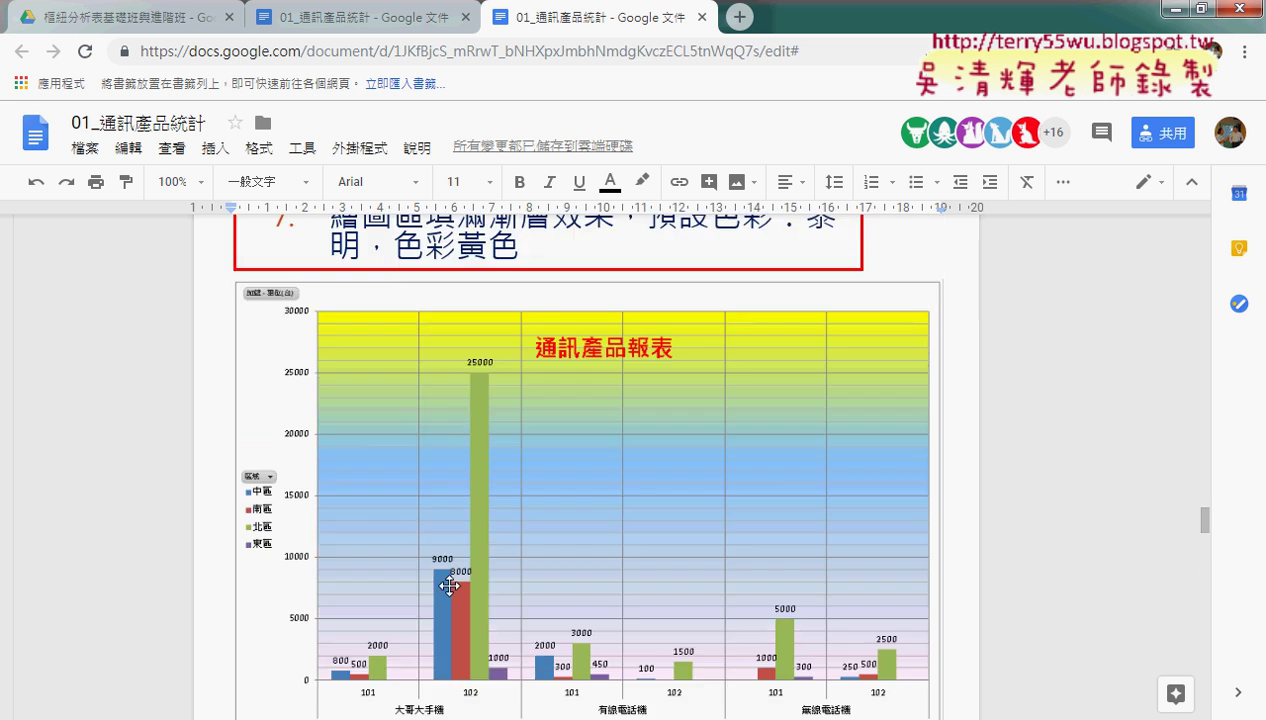
{"action": "scroll", "coordinate": [449, 586], "scroll_direction": "up", "scroll_amount": 2}
{"action": "scroll", "coordinate": [449, 586], "scroll_direction": "up", "scroll_amount": 2}
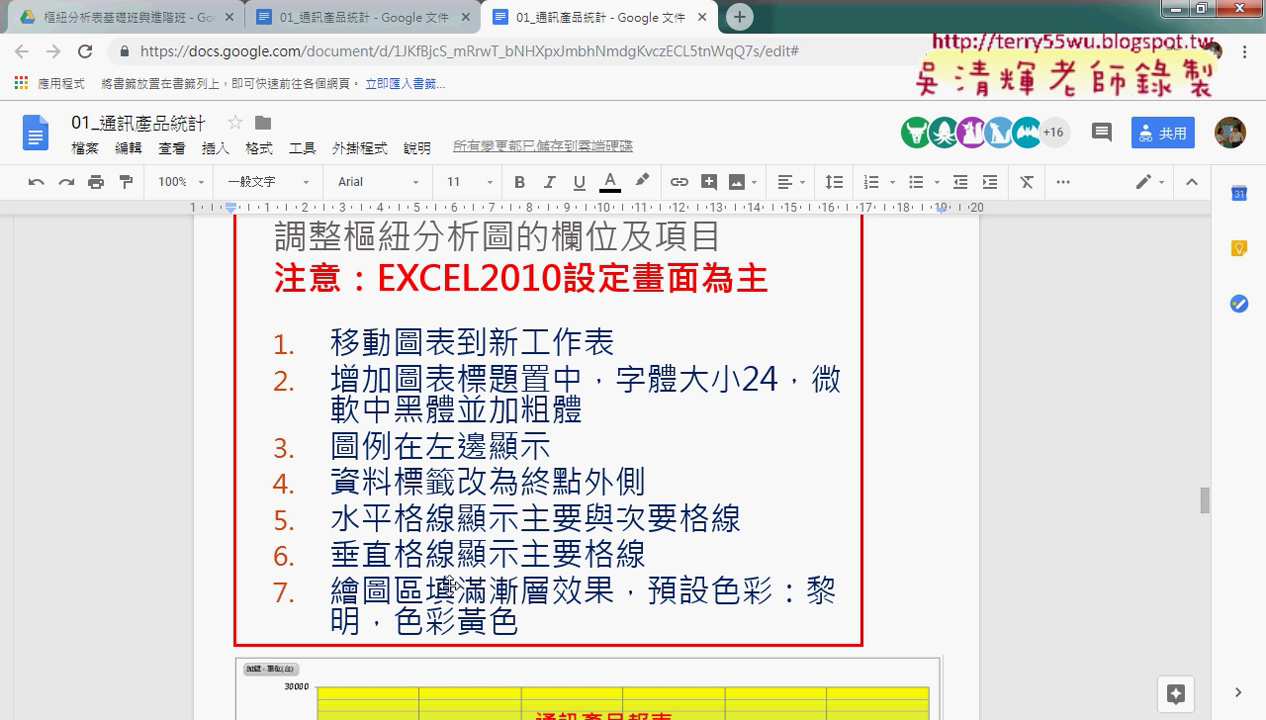
{"action": "key", "text": "alt+Tab"}
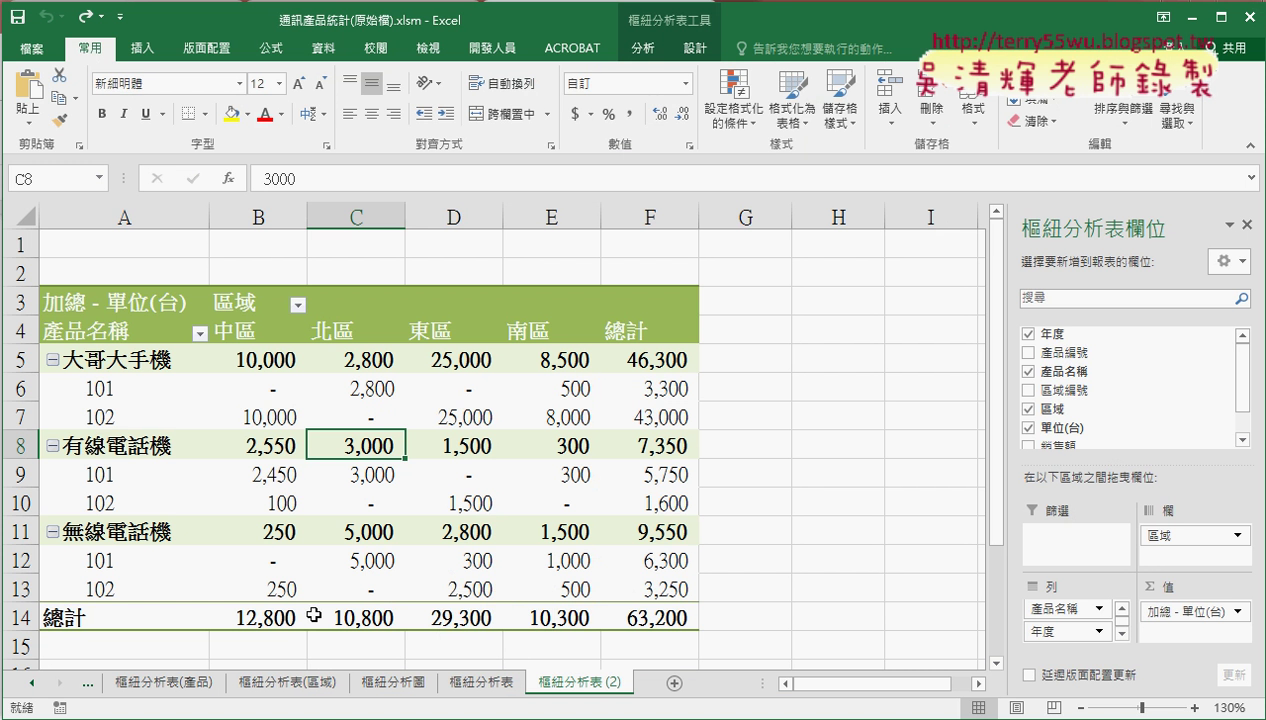
{"action": "left_click", "coordinate": [27, 684]}
{"action": "left_click", "coordinate": [27, 684]}
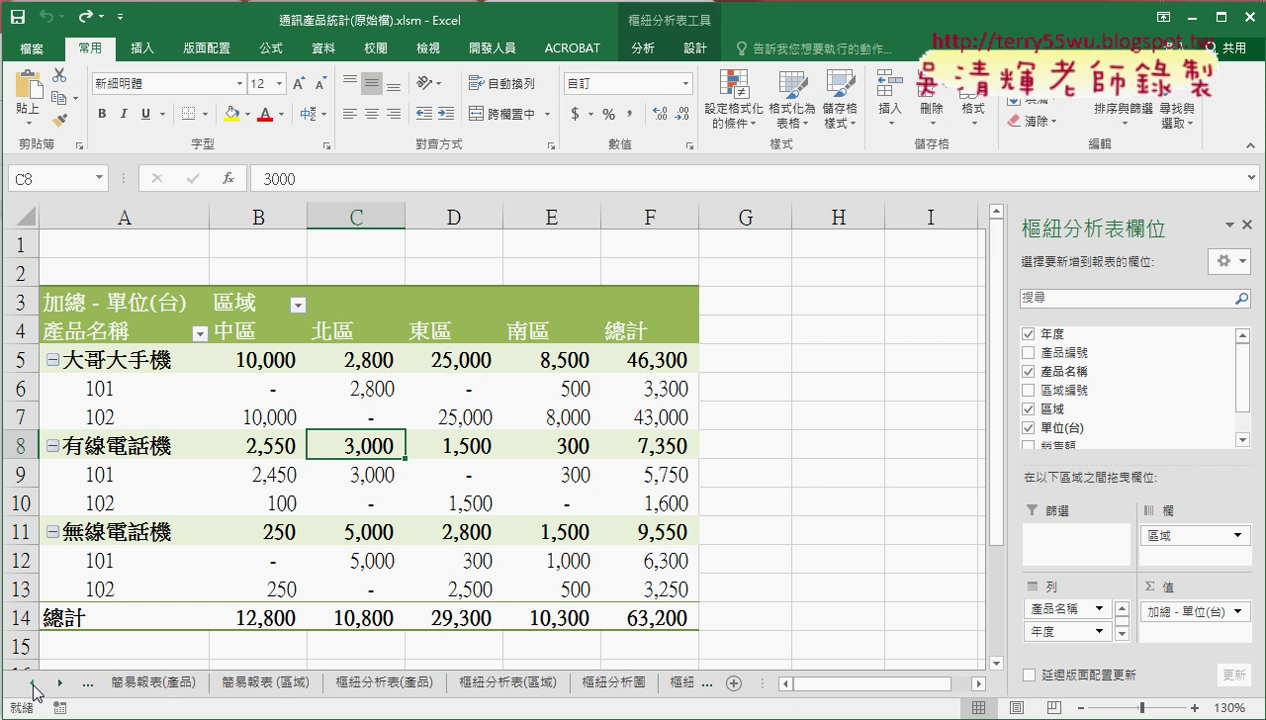
{"action": "left_click", "coordinate": [27, 684]}
{"action": "left_click", "coordinate": [133, 684]}
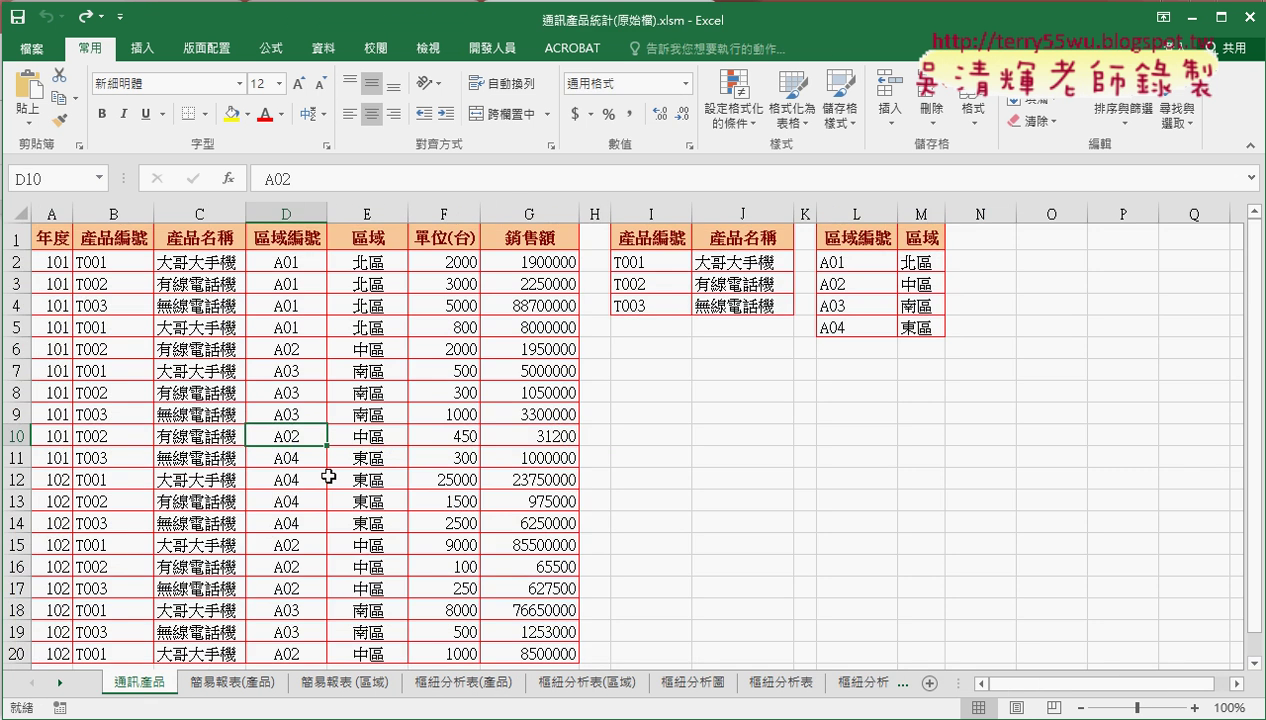
{"action": "left_click", "coordinate": [333, 463]}
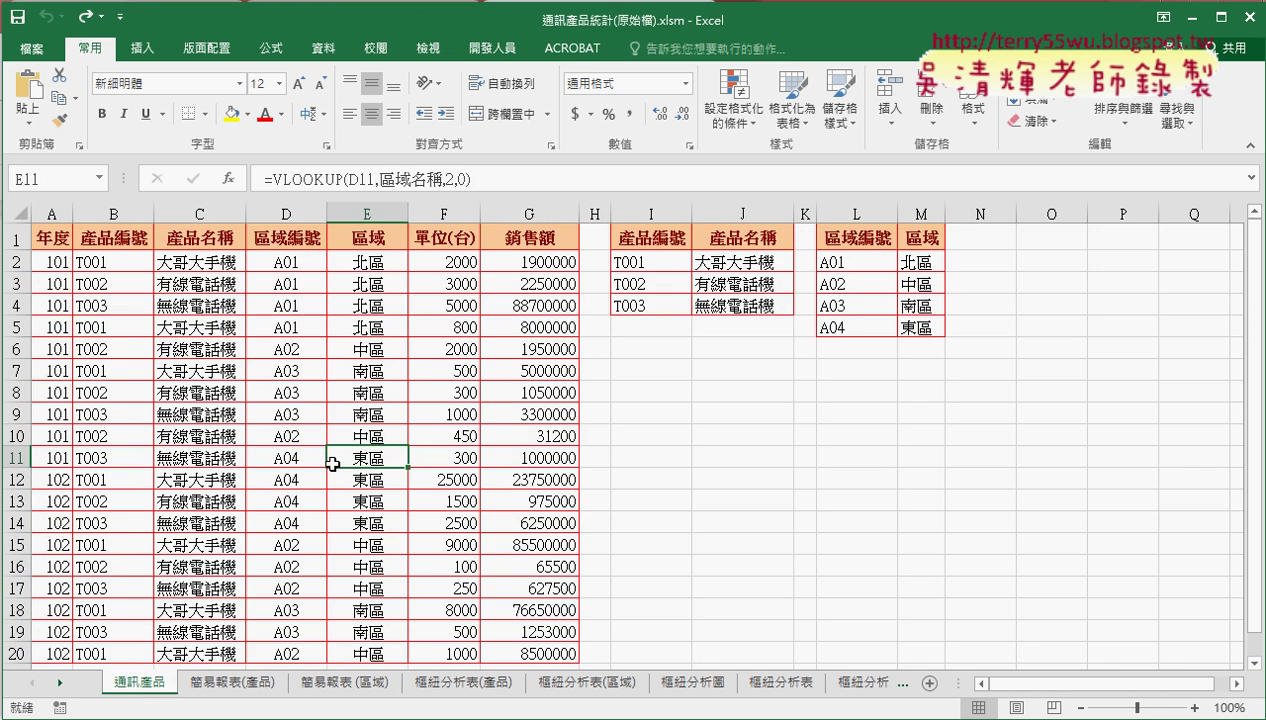
{"action": "left_click", "coordinate": [170, 210]}
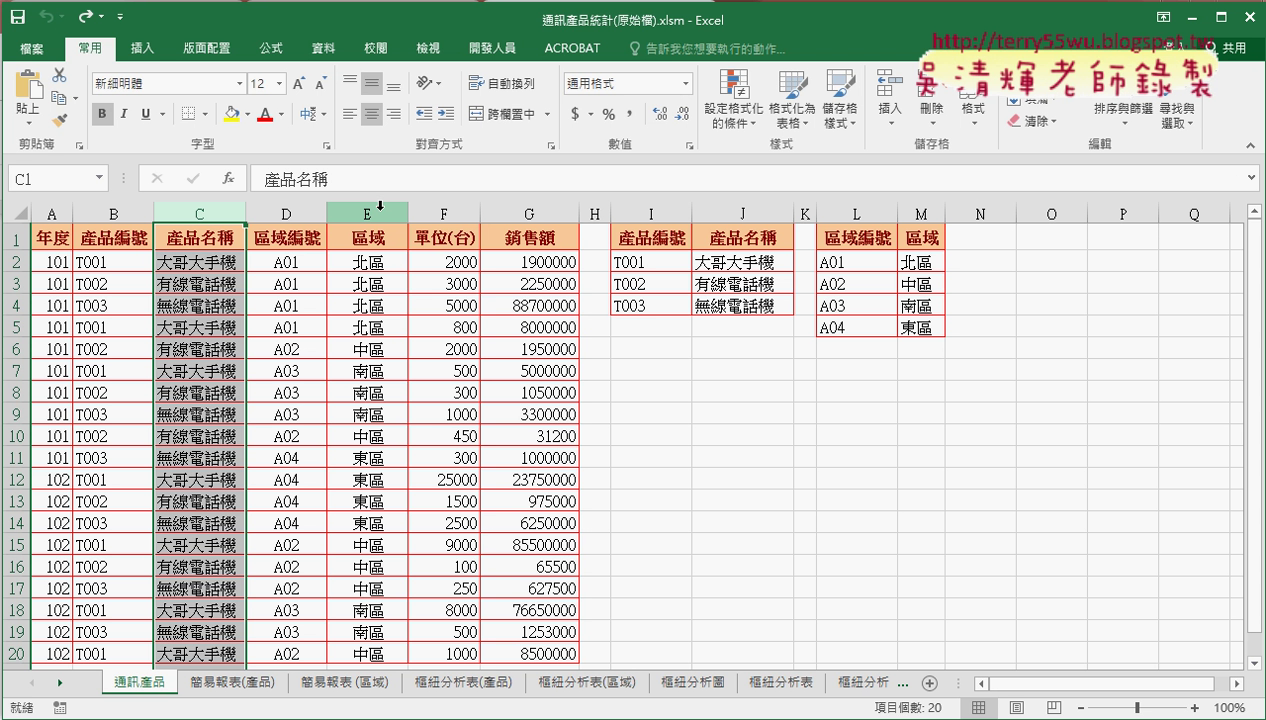
{"action": "left_click", "coordinate": [380, 206]}
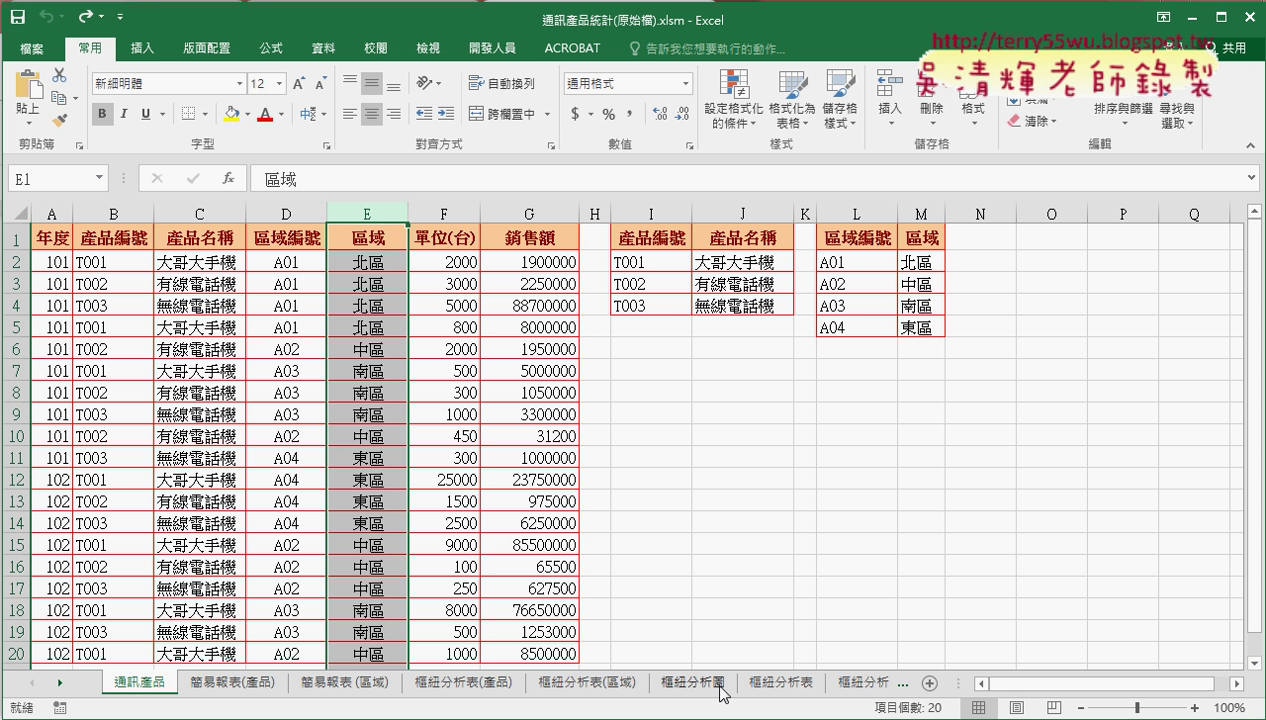
{"action": "left_click", "coordinate": [782, 683]}
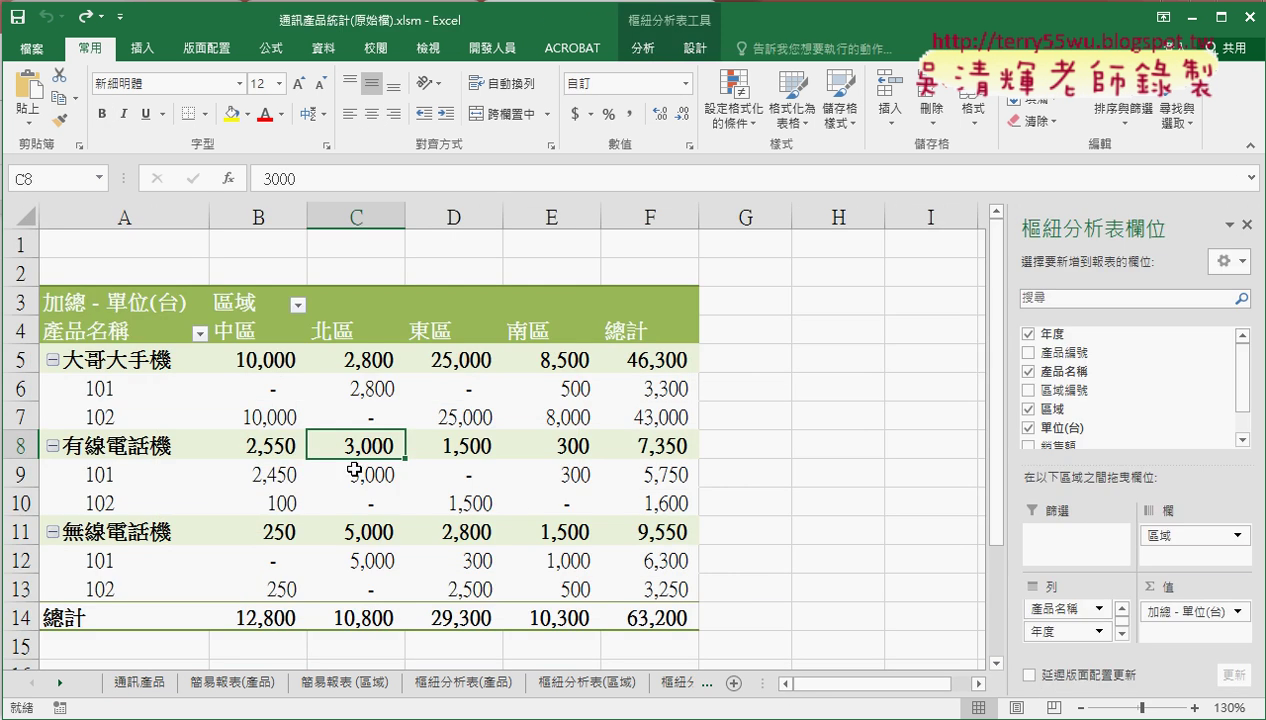
Start a new PivotChart, cancel it, and return to the 樞紐分析圖 sheet's existing chart
{"action": "left_click", "coordinate": [634, 50]}
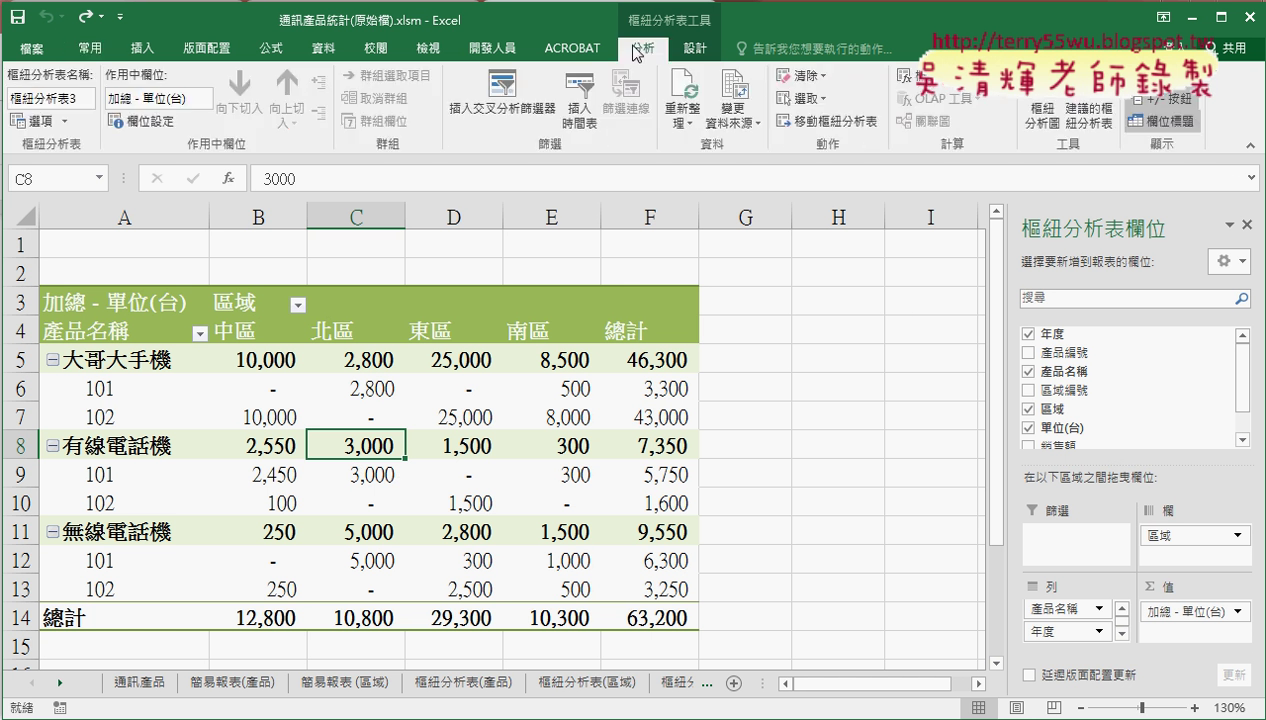
{"action": "left_click", "coordinate": [1037, 113]}
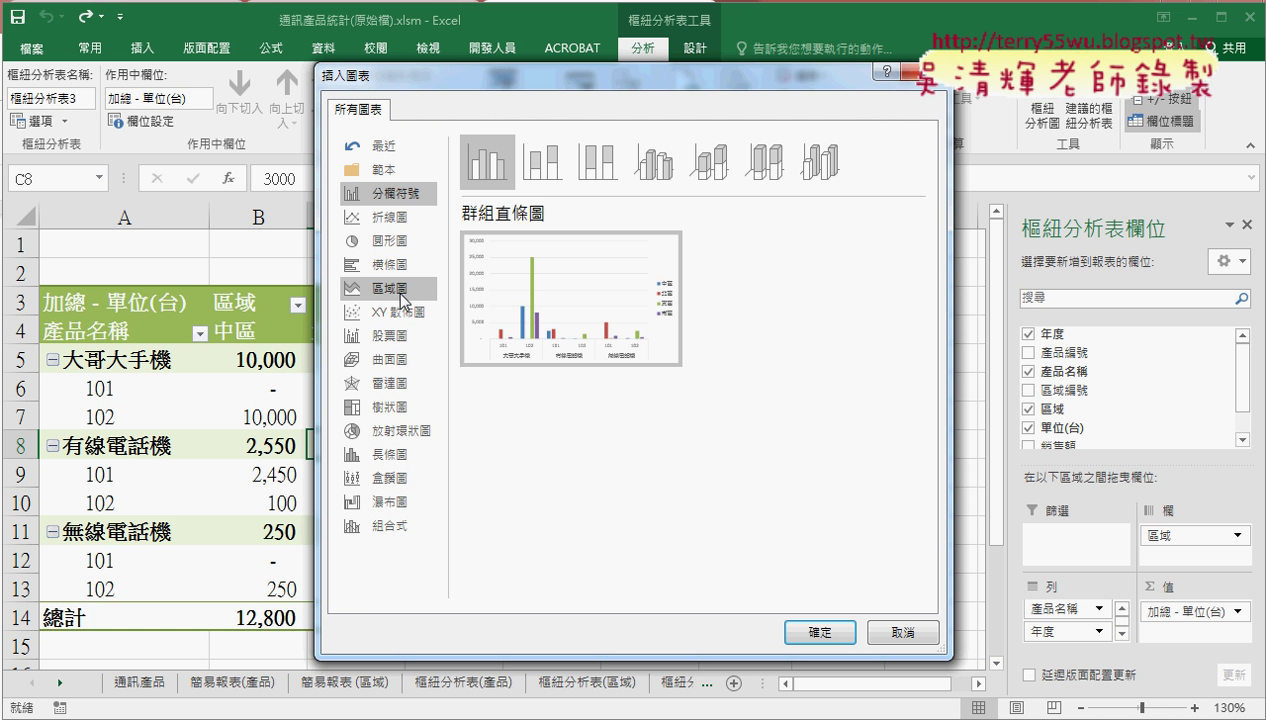
{"action": "left_click", "coordinate": [904, 633]}
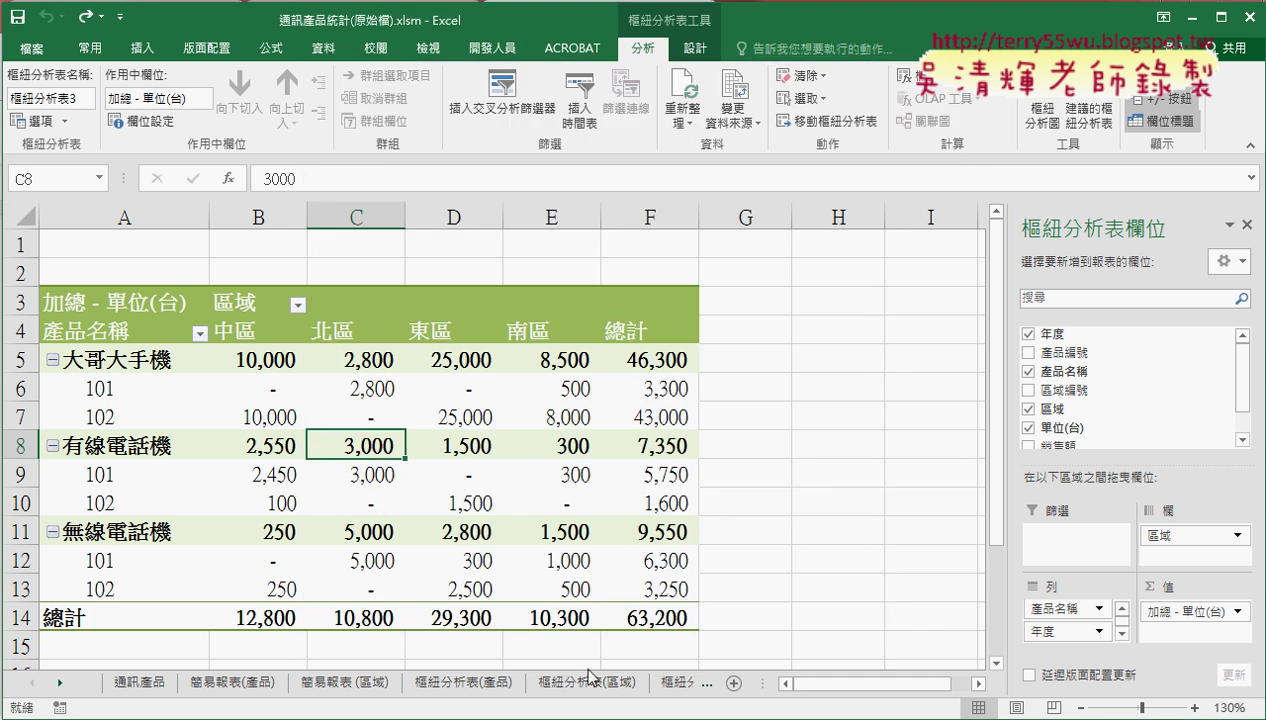
{"action": "left_click", "coordinate": [666, 683]}
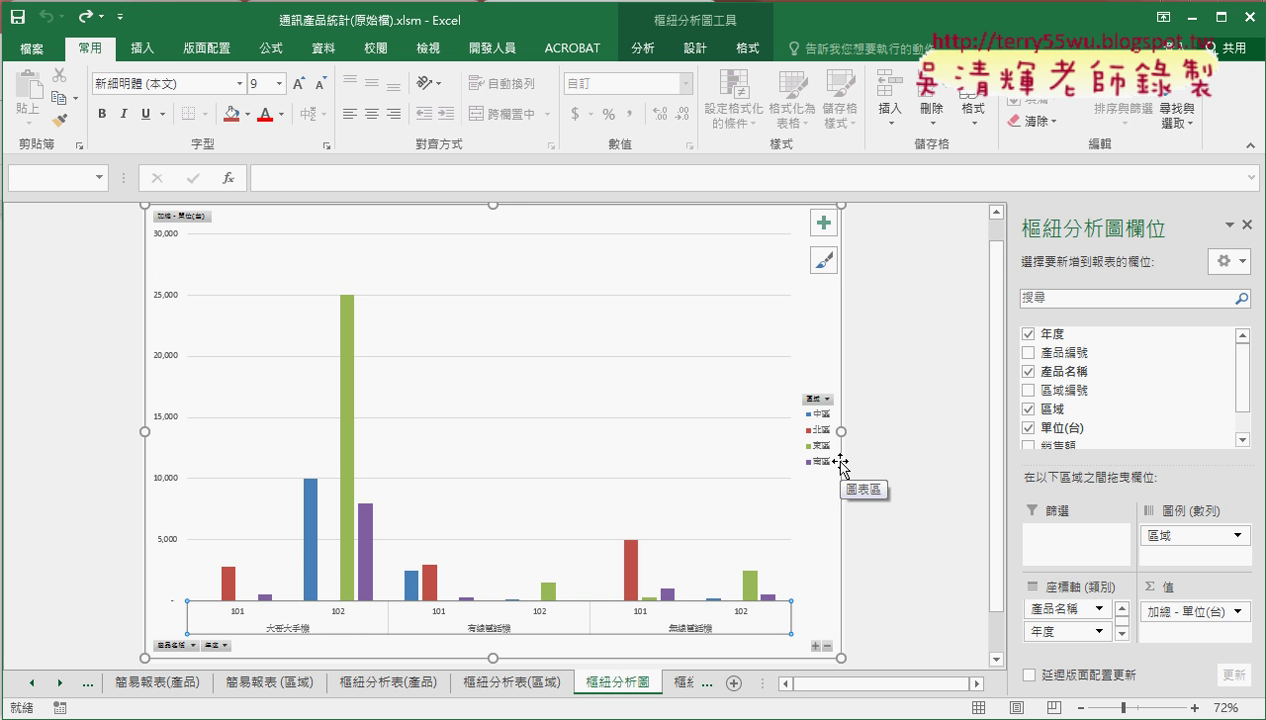
On 樞紐分析表, swap 單位(台) for 銷售額 in Values, then restore 單位(台) as the sum
{"action": "left_click", "coordinate": [678, 688]}
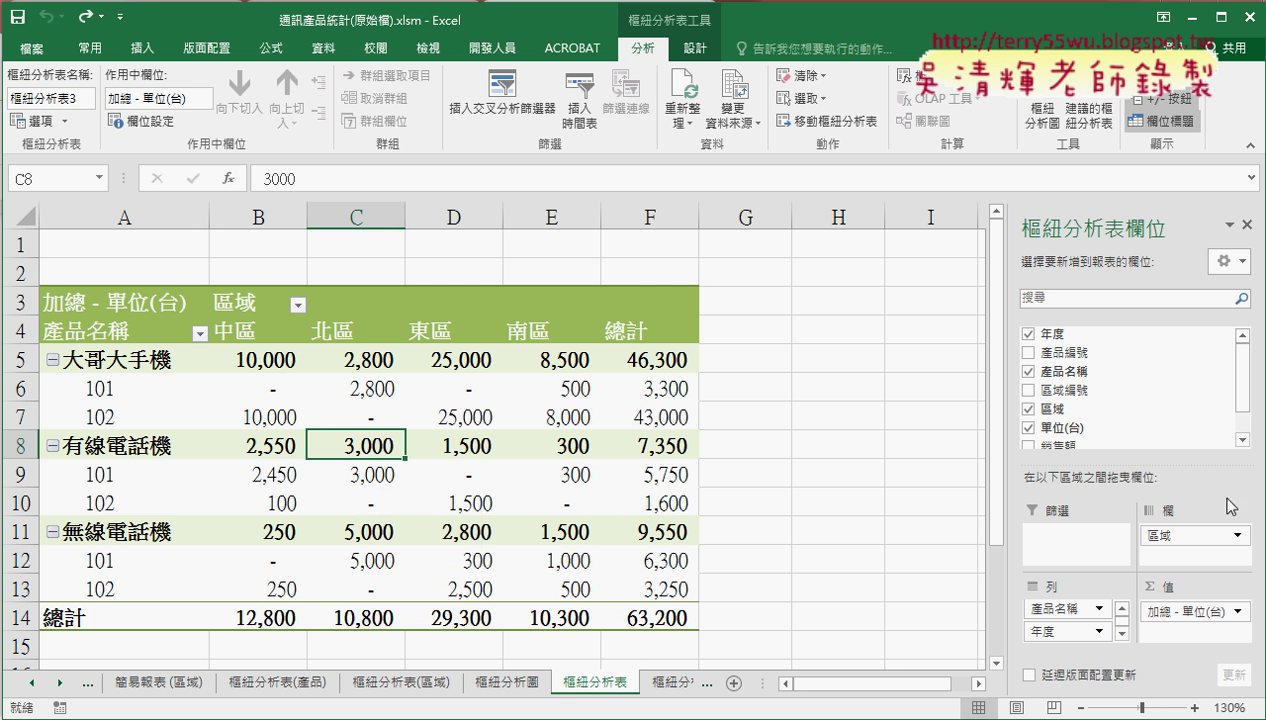
{"action": "left_click_drag", "start_coordinate": [1242, 404], "coordinate": [1242, 426]}
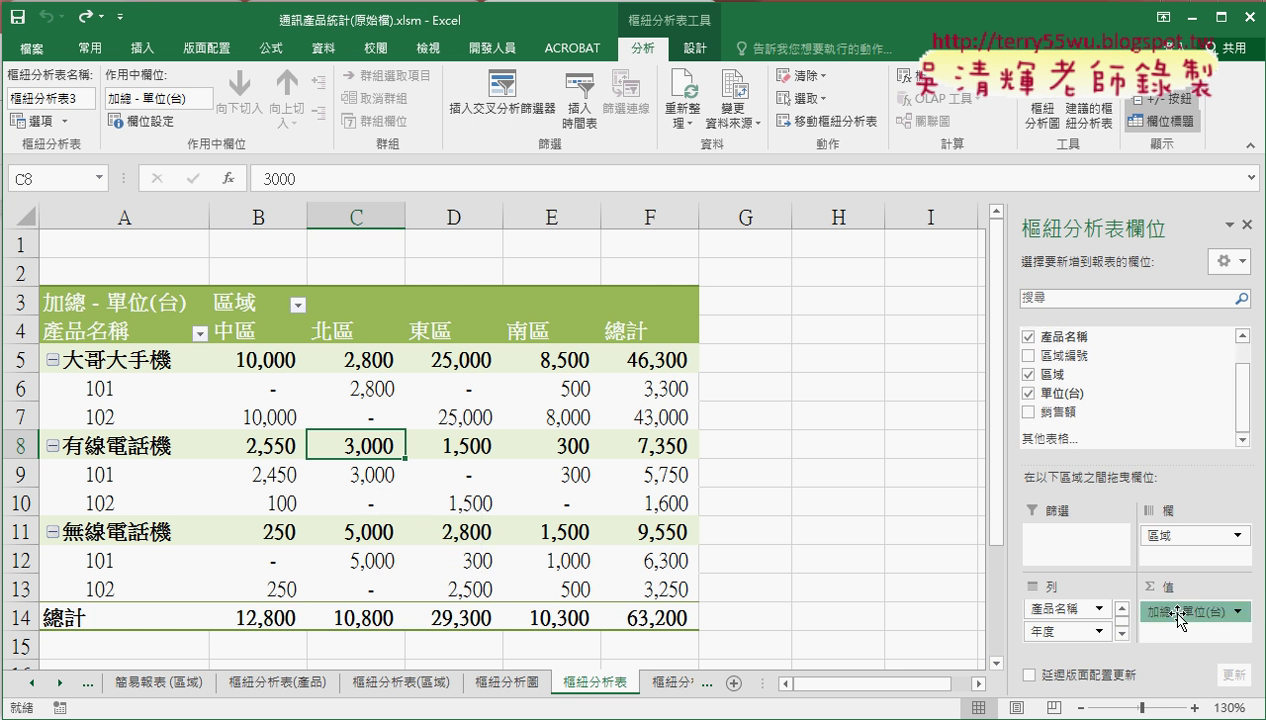
{"action": "mouse_move", "coordinate": [1180, 613]}
{"action": "left_mouse_down"}
{"action": "mouse_move", "coordinate": [1107, 408]}
{"action": "mouse_move", "coordinate": [1133, 414]}
{"action": "mouse_move", "coordinate": [1135, 582]}
{"action": "mouse_move", "coordinate": [1164, 618]}
{"action": "left_mouse_up"}
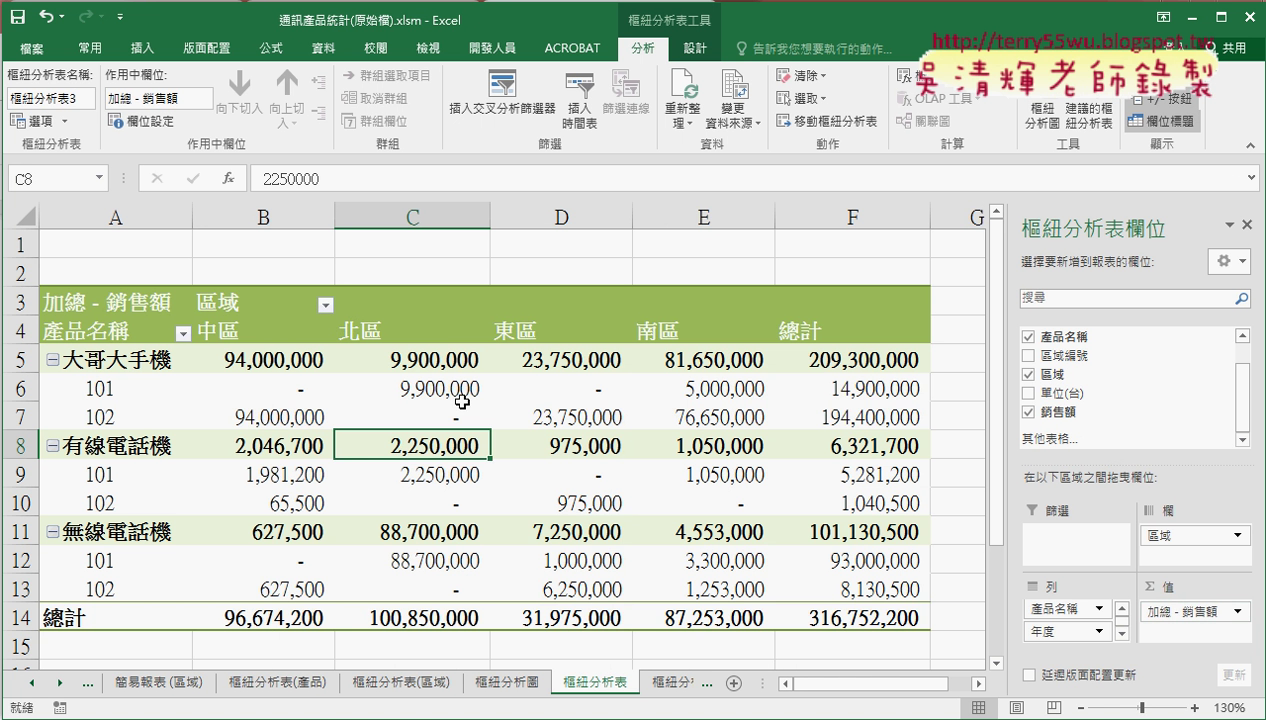
{"action": "mouse_move", "coordinate": [681, 504]}
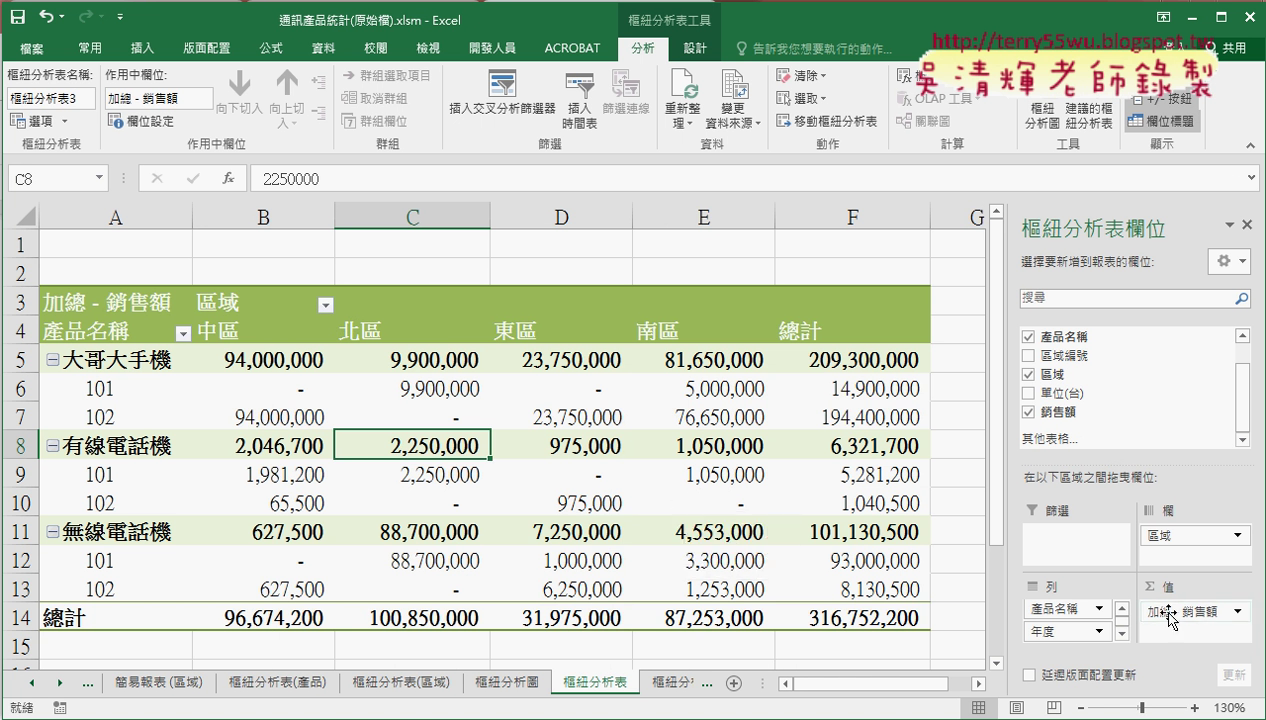
{"action": "left_click_drag", "start_coordinate": [1165, 611], "coordinate": [1168, 392]}
{"action": "left_click_drag", "start_coordinate": [1062, 393], "coordinate": [1175, 617]}
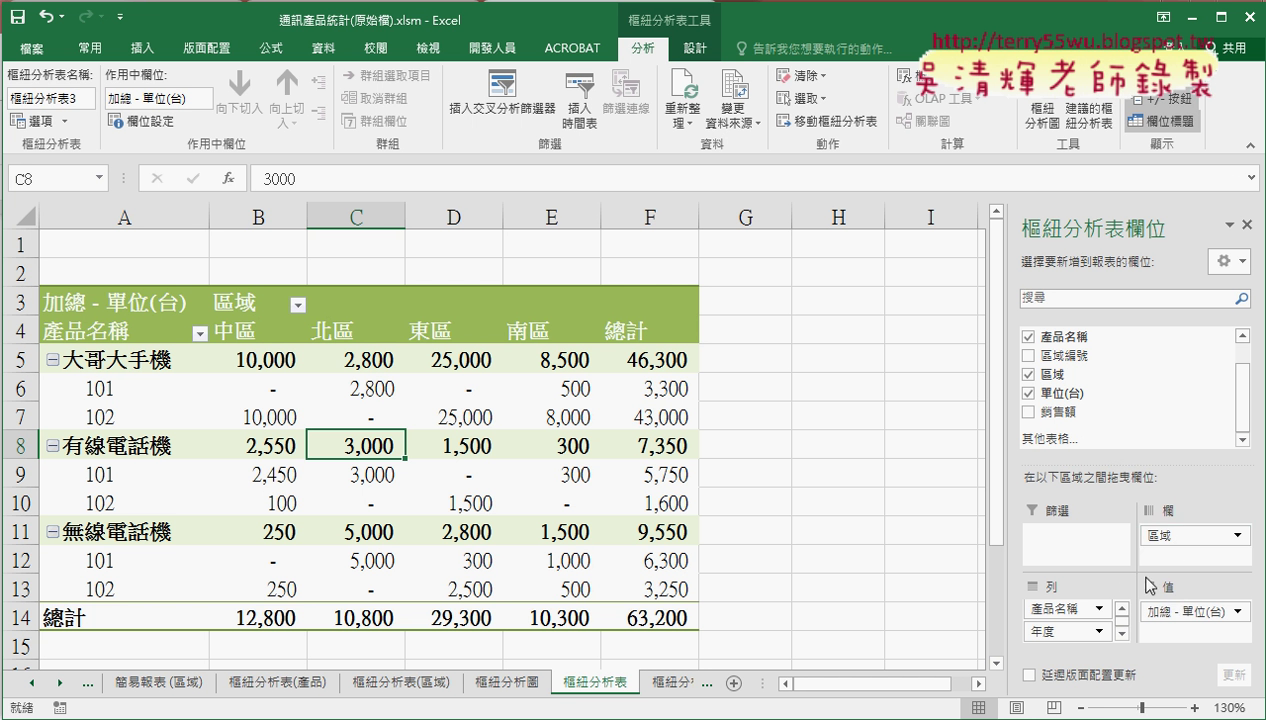
{"action": "left_click_drag", "start_coordinate": [1163, 538], "coordinate": [1063, 613]}
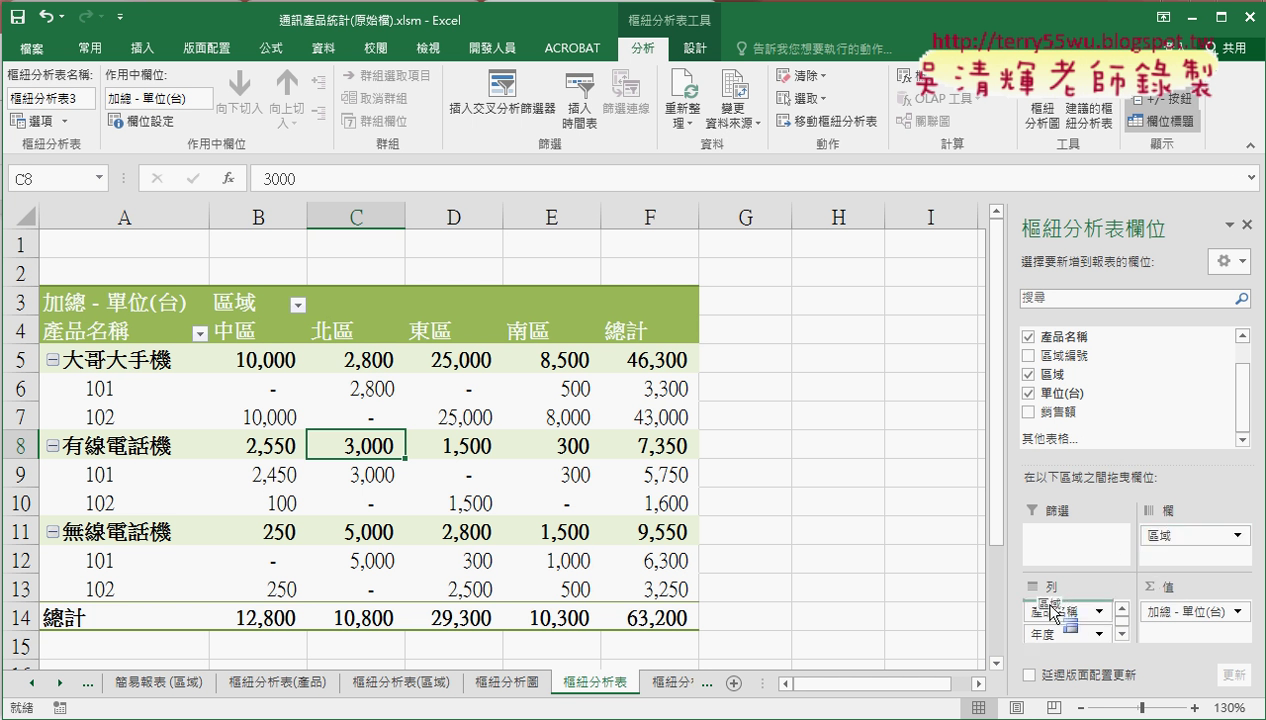
{"action": "left_click_drag", "start_coordinate": [1065, 634], "coordinate": [1180, 546]}
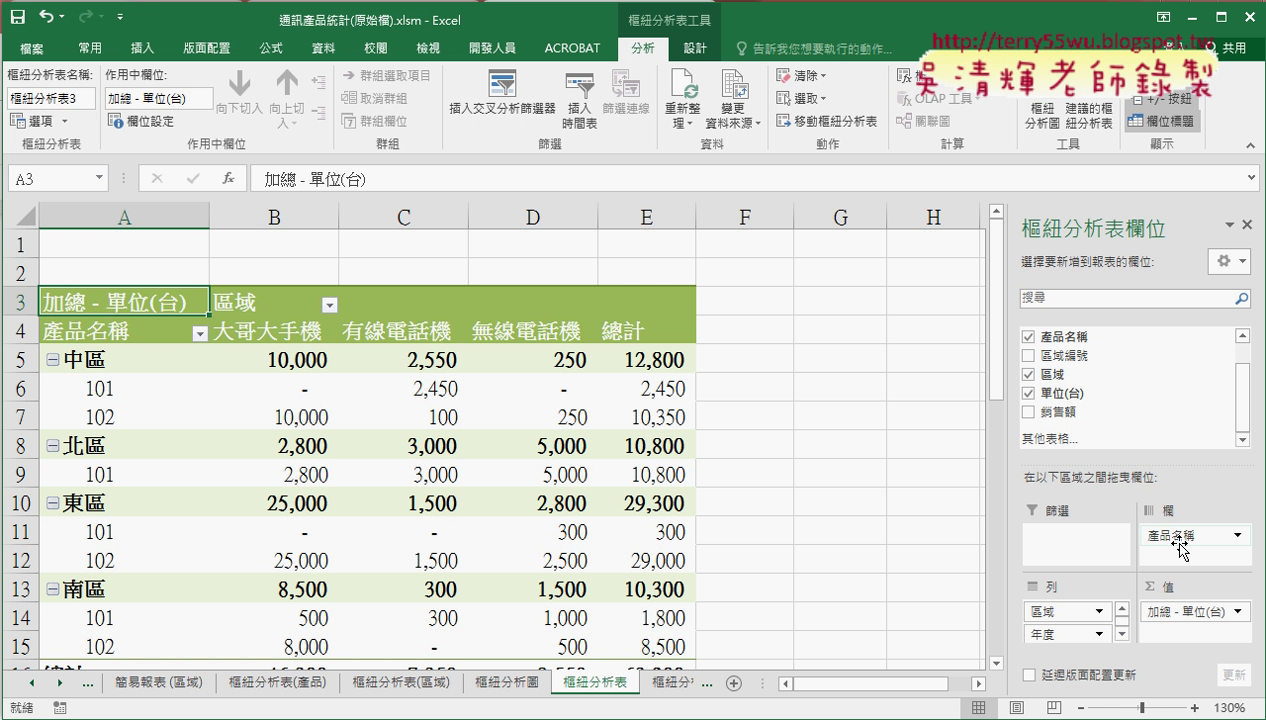
{"action": "left_click", "coordinate": [233, 307]}
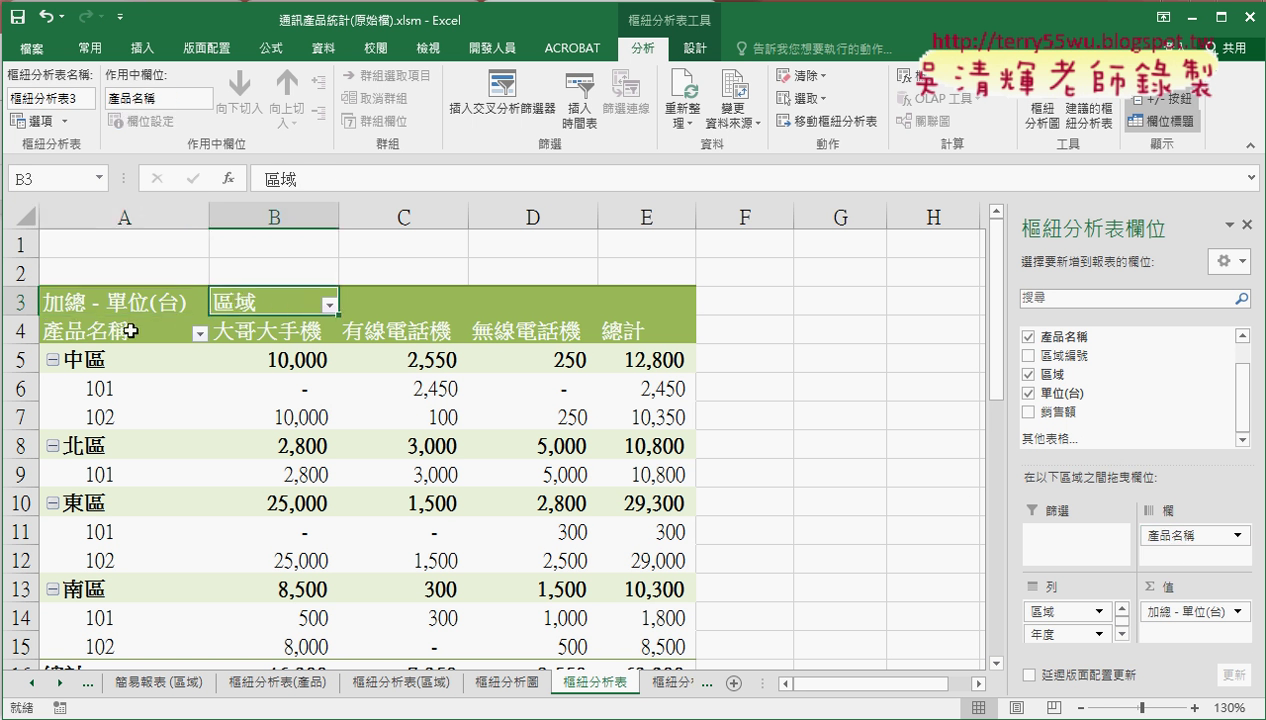
{"action": "left_click", "coordinate": [192, 331]}
{"action": "left_click", "coordinate": [260, 300]}
{"action": "mouse_move", "coordinate": [1190, 535]}
{"action": "left_mouse_down"}
{"action": "mouse_move", "coordinate": [1068, 628]}
{"action": "mouse_move", "coordinate": [1192, 560]}
{"action": "left_mouse_up"}
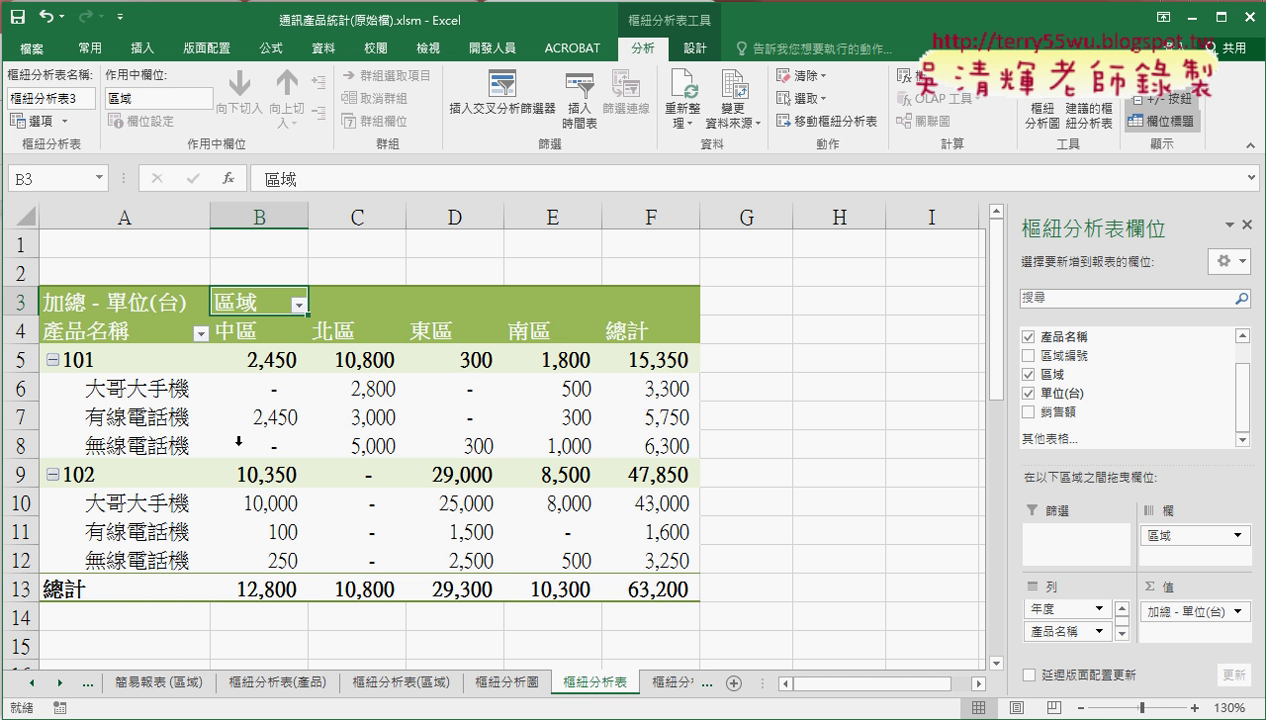
{"action": "left_click_drag", "start_coordinate": [1045, 632], "coordinate": [1062, 612]}
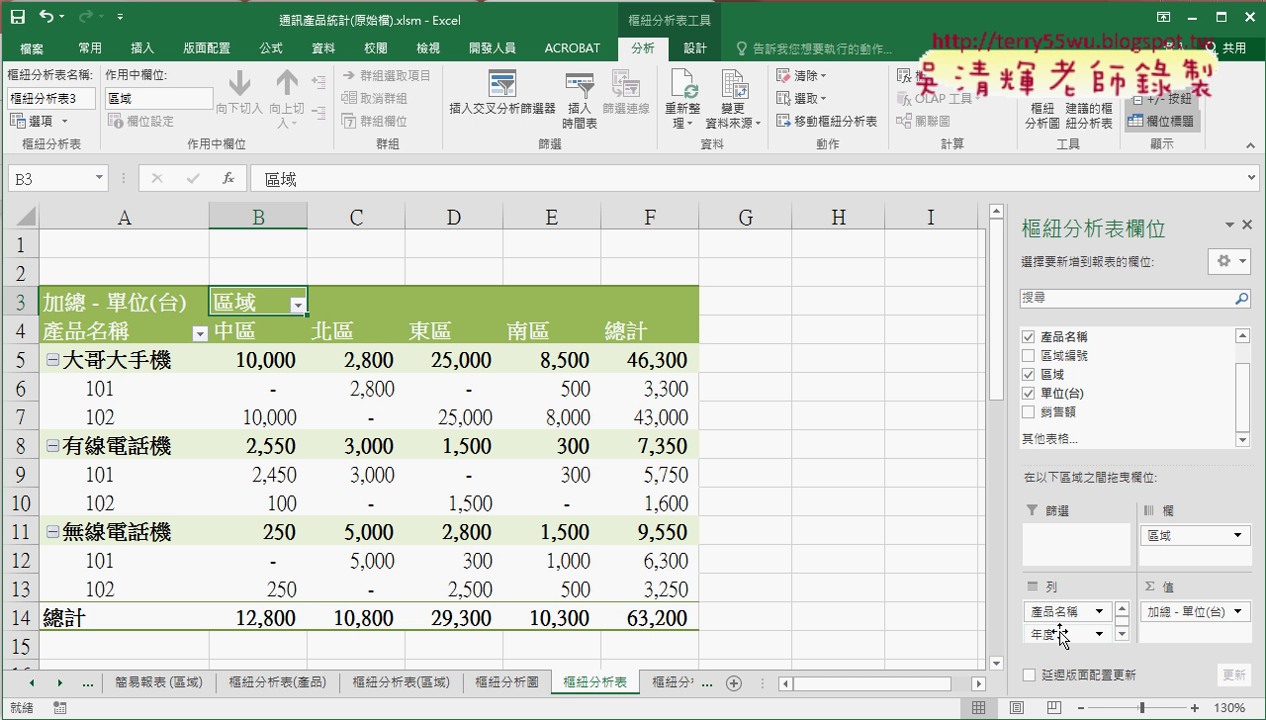
Filter the pivot by 年度 101, then 102, and finally move 年度 into Rows under 產品名稱
{"action": "left_click_drag", "start_coordinate": [1052, 634], "coordinate": [1070, 536]}
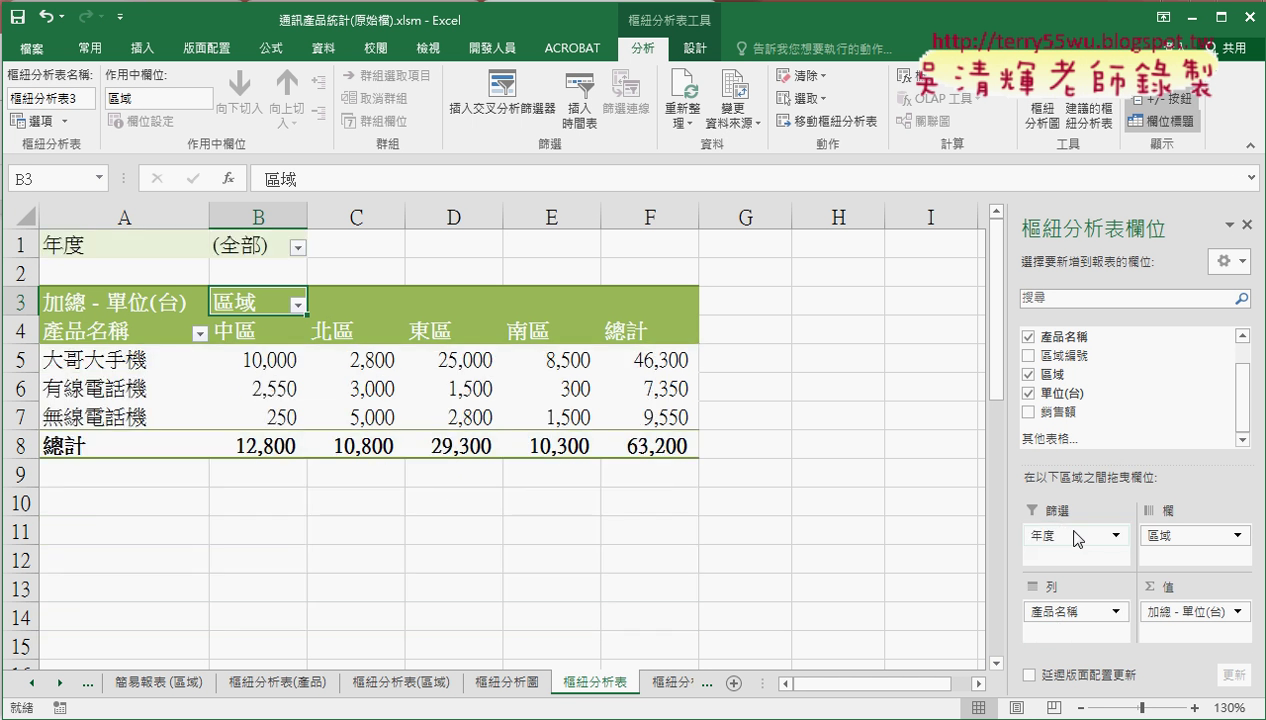
{"action": "left_click", "coordinate": [298, 249]}
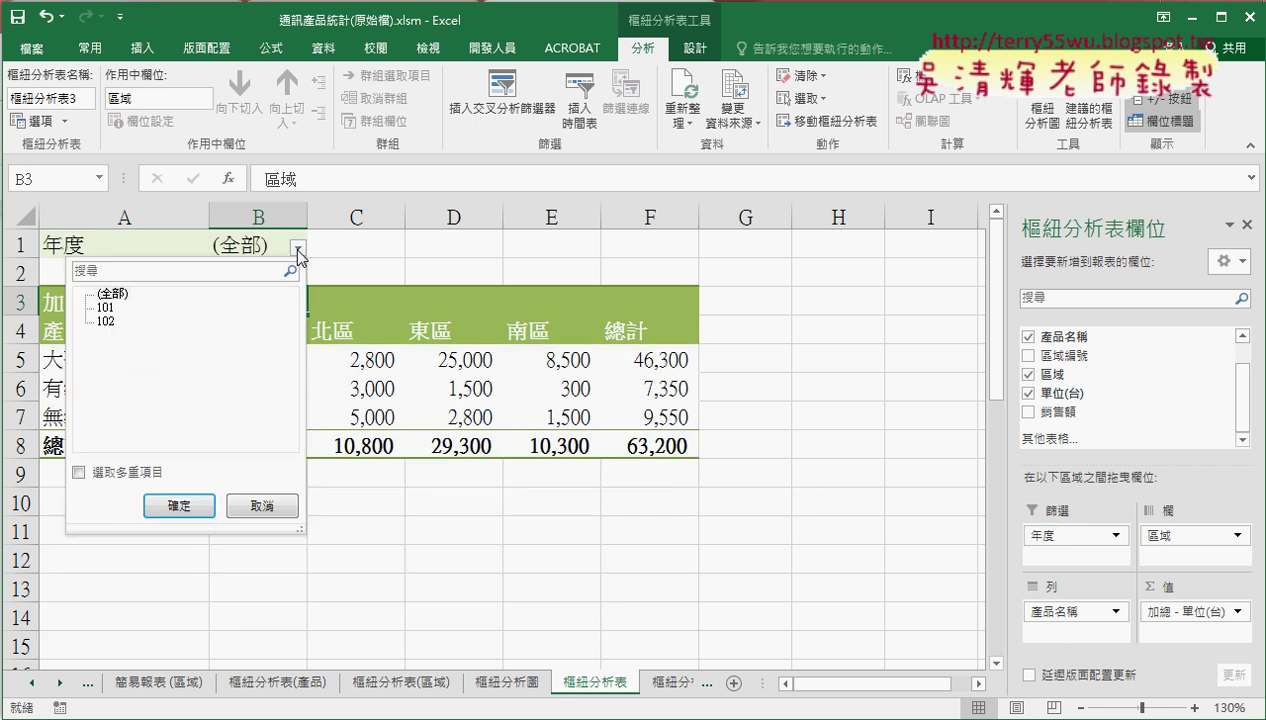
{"action": "left_click", "coordinate": [108, 307]}
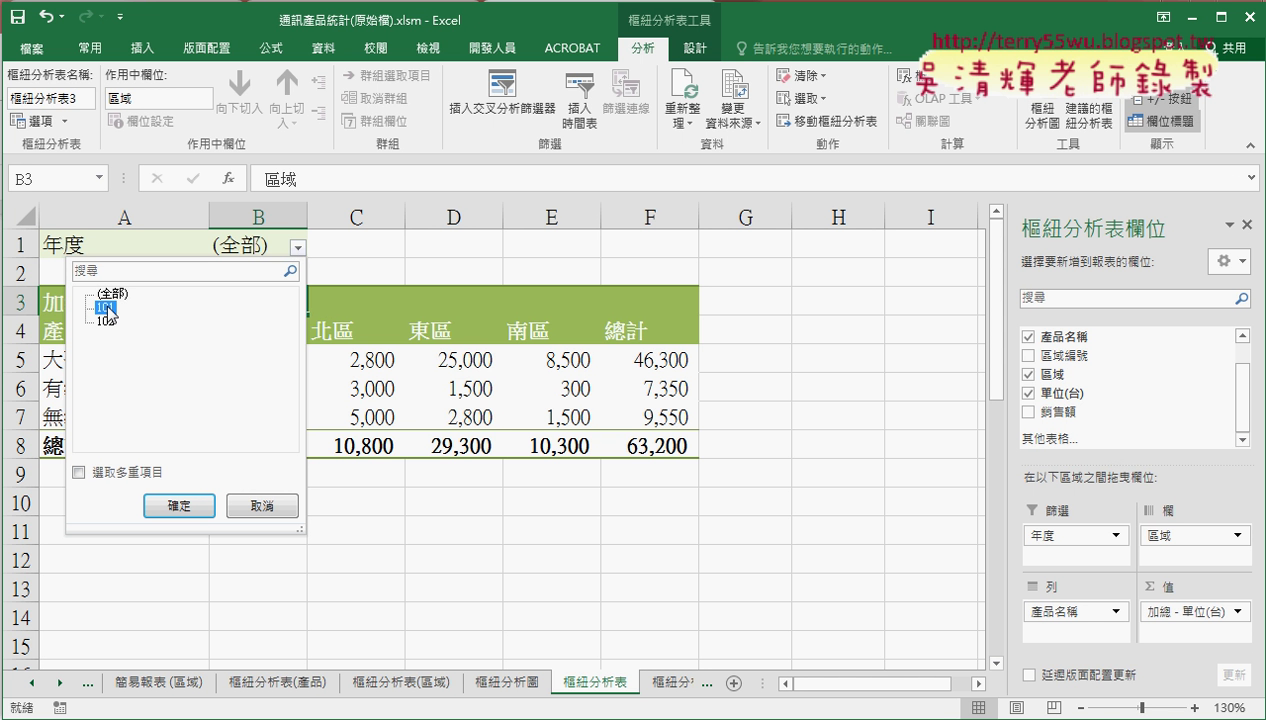
{"action": "left_click", "coordinate": [182, 508]}
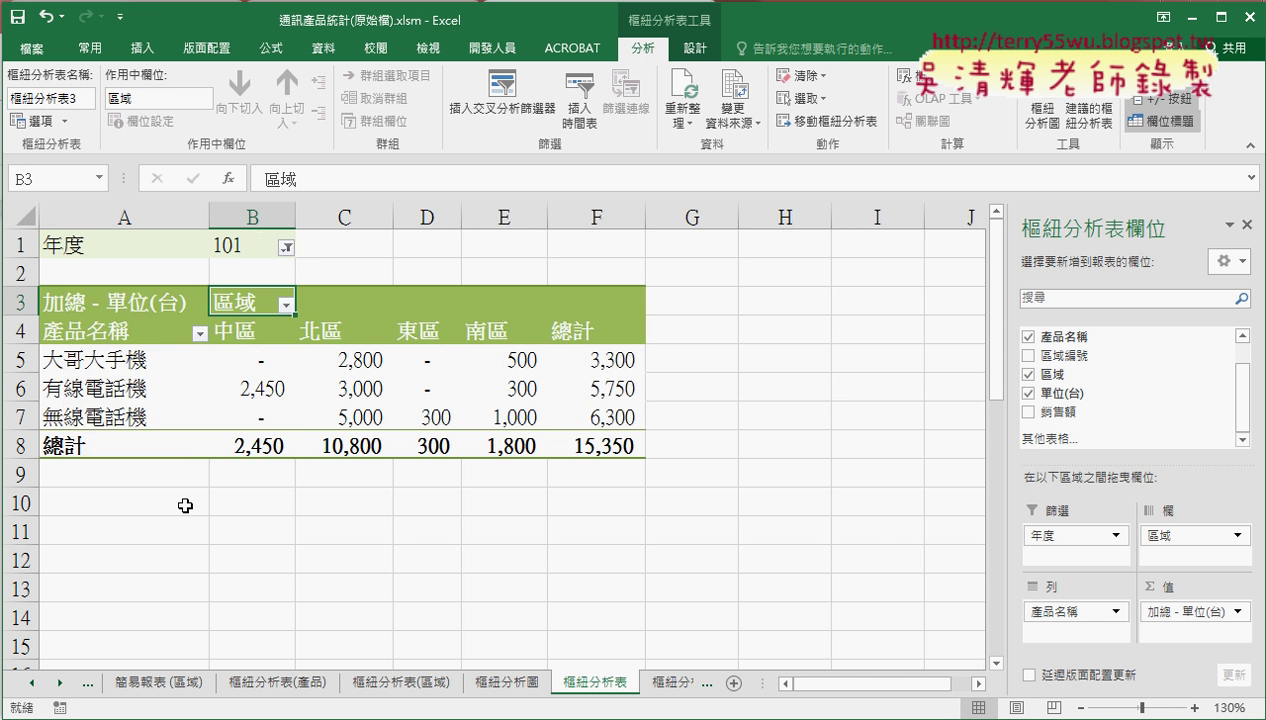
{"action": "left_click", "coordinate": [287, 247]}
{"action": "left_click", "coordinate": [93, 321]}
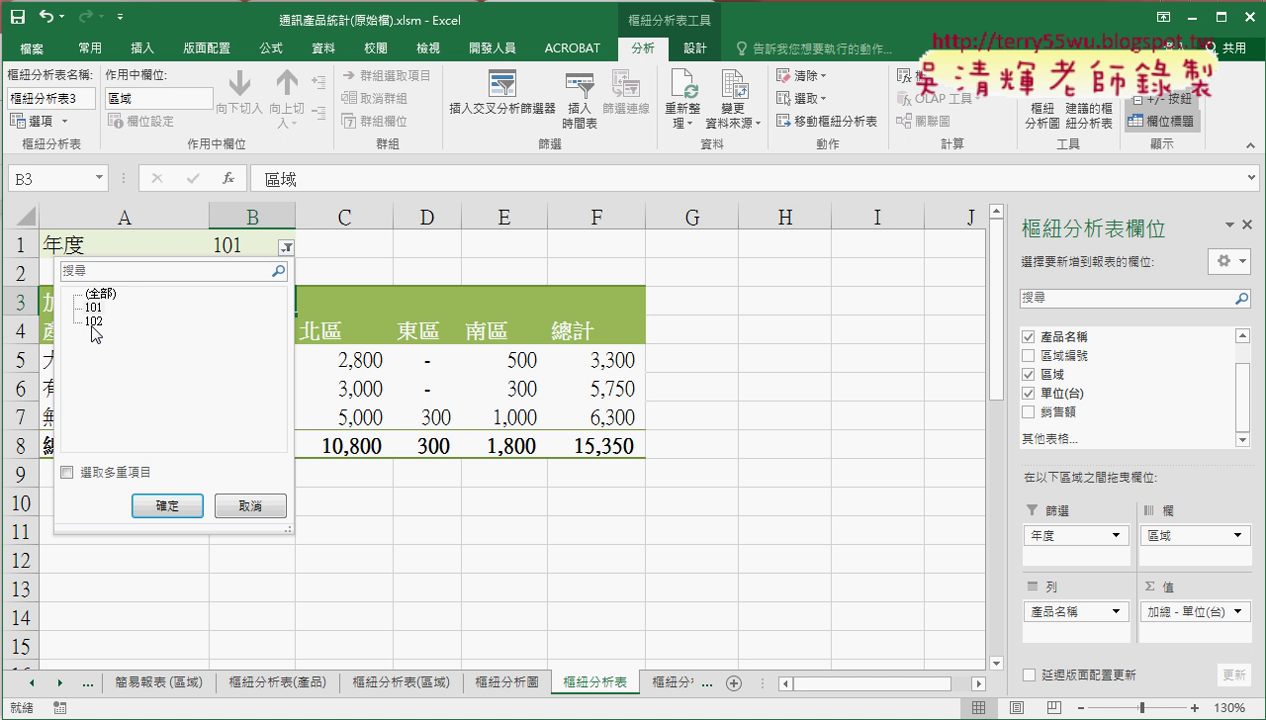
{"action": "left_click", "coordinate": [170, 506]}
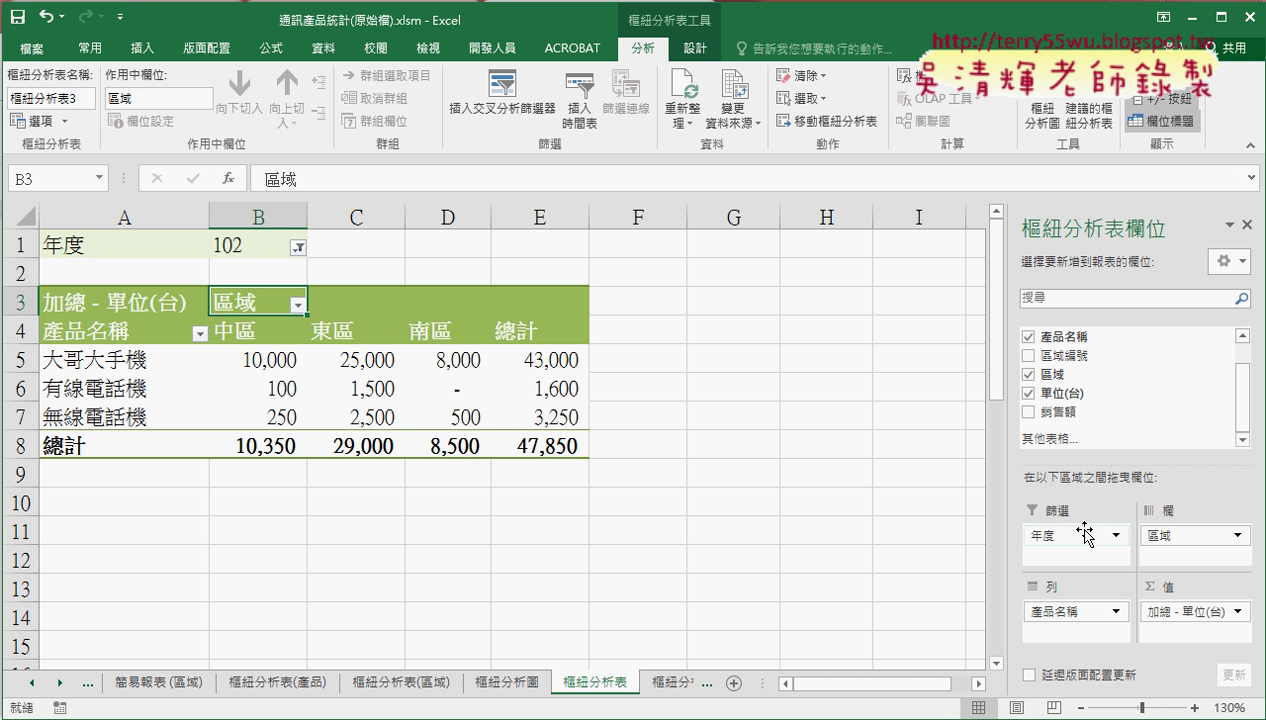
{"action": "left_click_drag", "start_coordinate": [1084, 535], "coordinate": [1071, 624]}
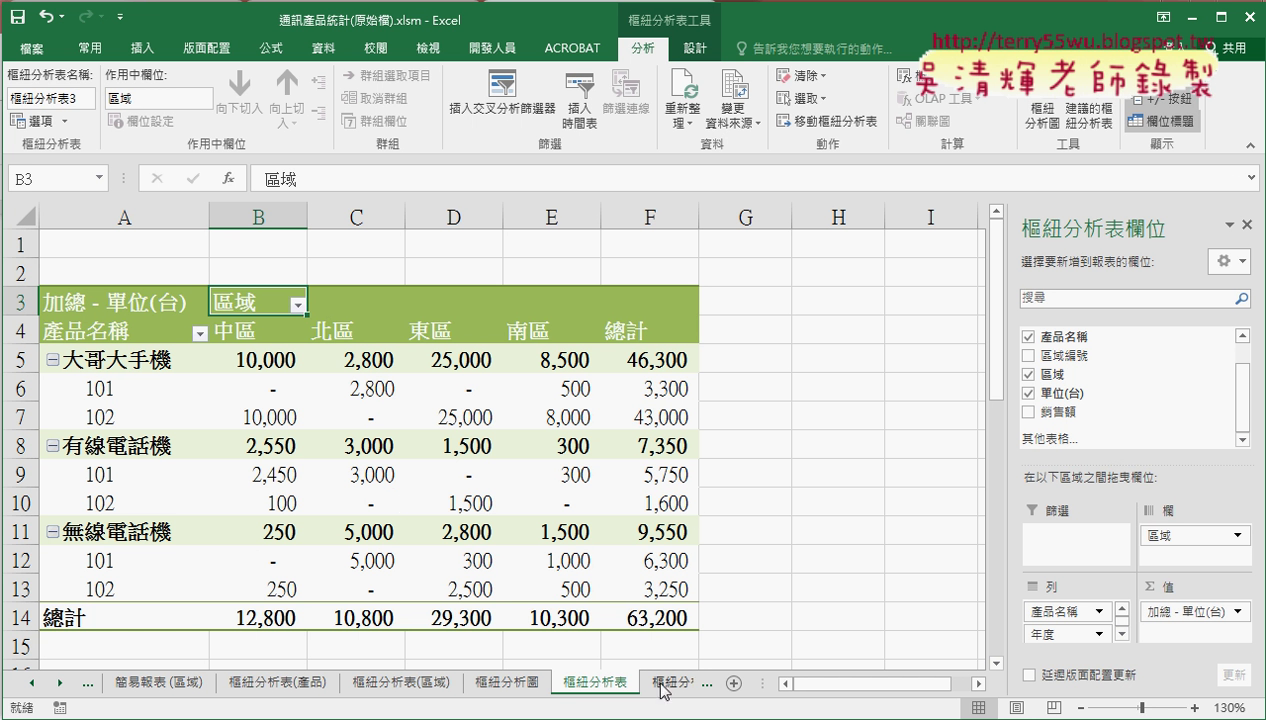
Show the 樞紐分析圖 chart, then read the Google Docs instructions and sample 通訊產品報表 chart
{"action": "left_click", "coordinate": [515, 682]}
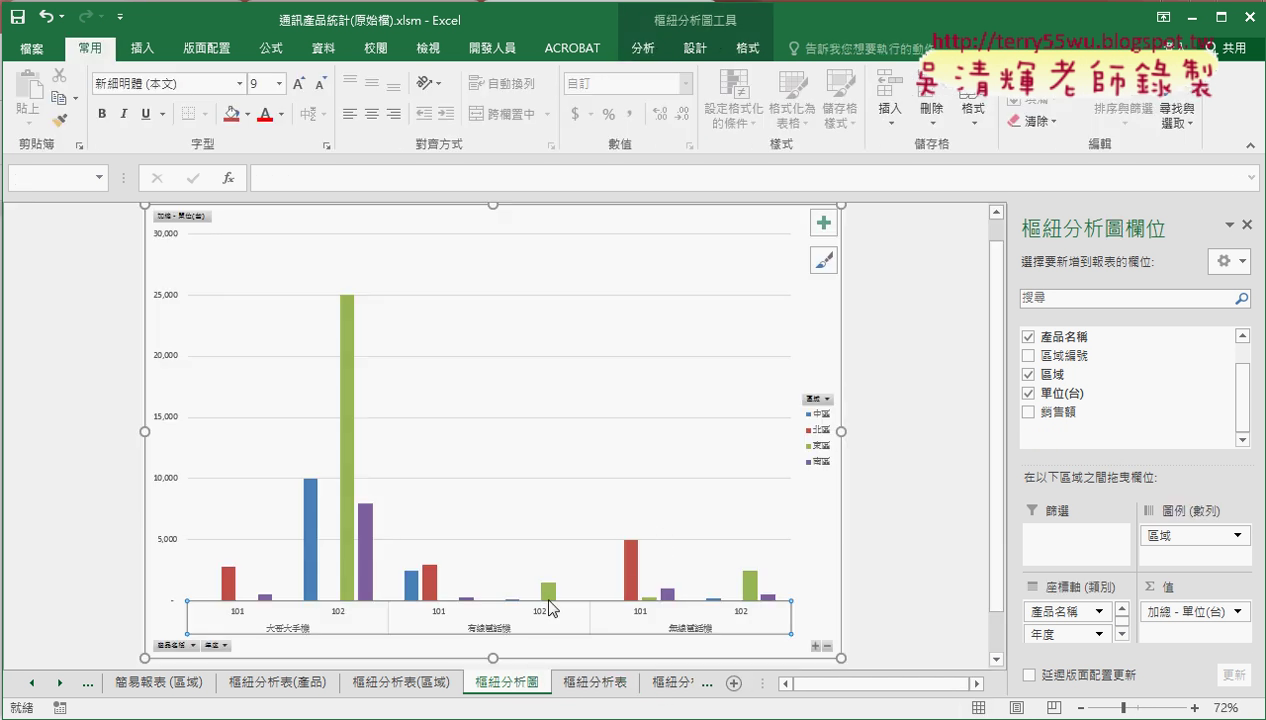
{"action": "key", "text": "alt+Tab"}
{"action": "scroll", "coordinate": [487, 407], "scroll_direction": "down", "scroll_amount": 2}
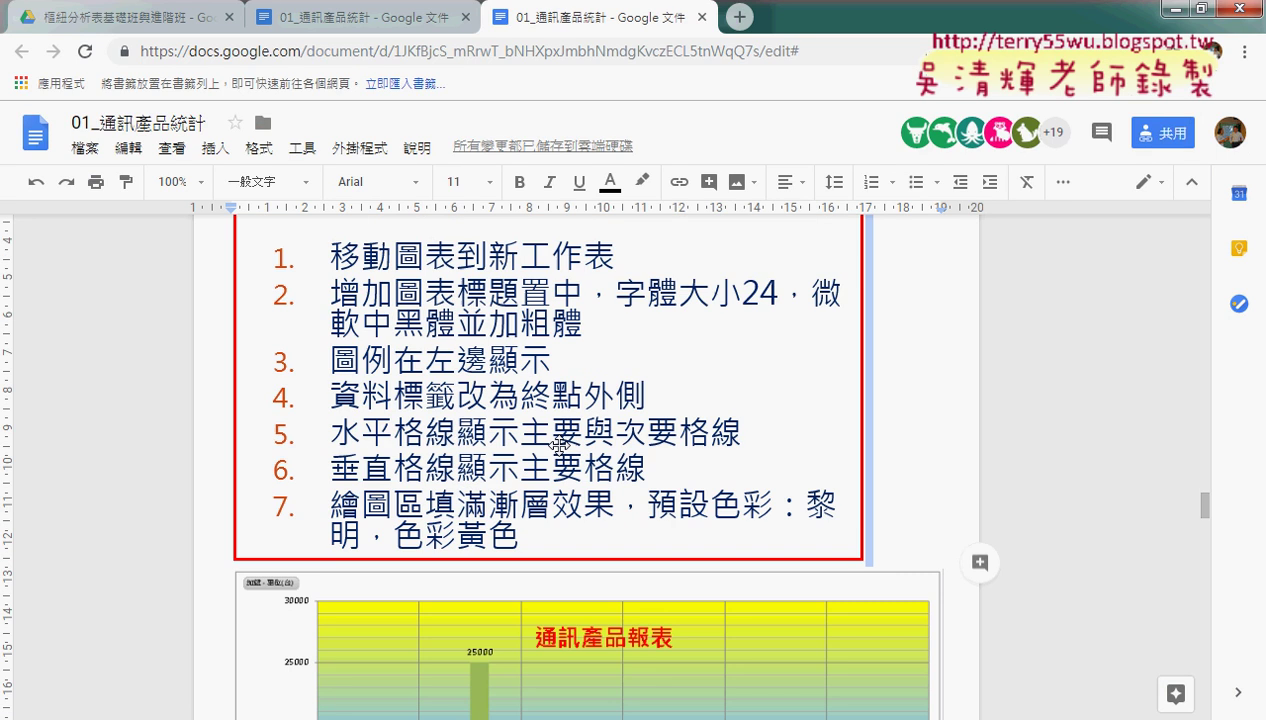
{"action": "scroll", "coordinate": [562, 447], "scroll_direction": "down", "scroll_amount": 3}
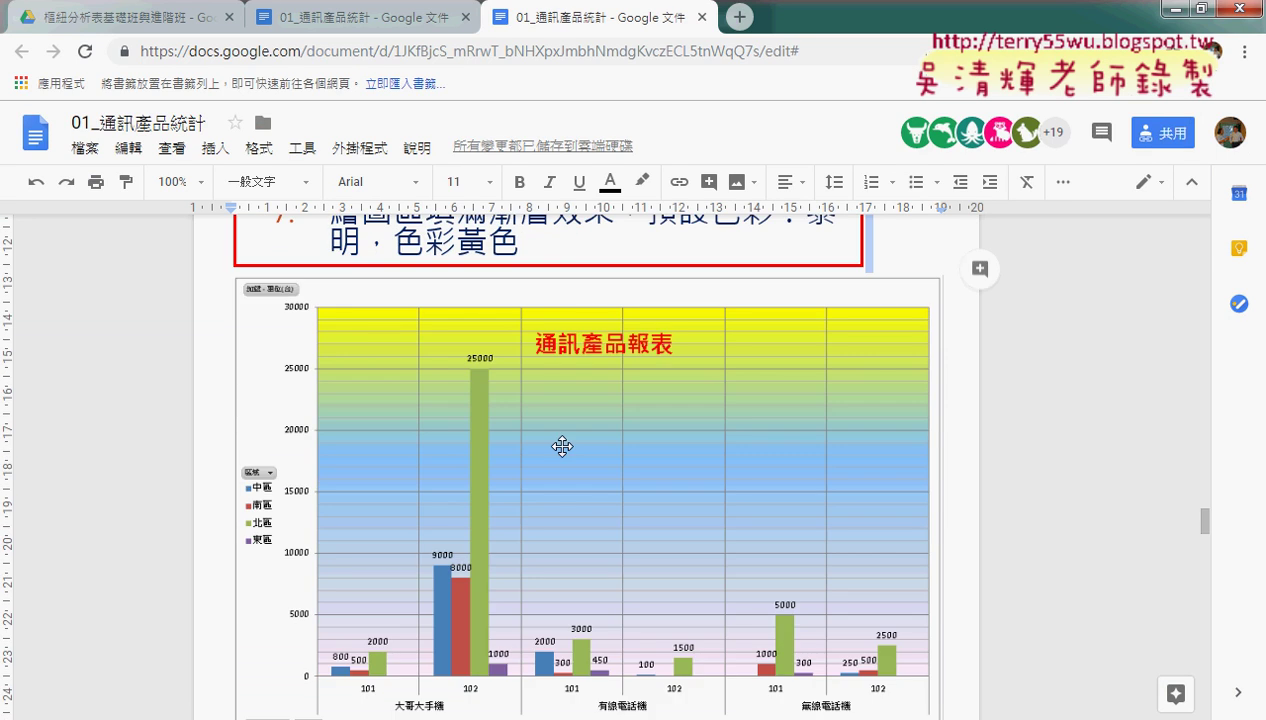
{"action": "scroll", "coordinate": [562, 447], "scroll_direction": "up", "scroll_amount": 2}
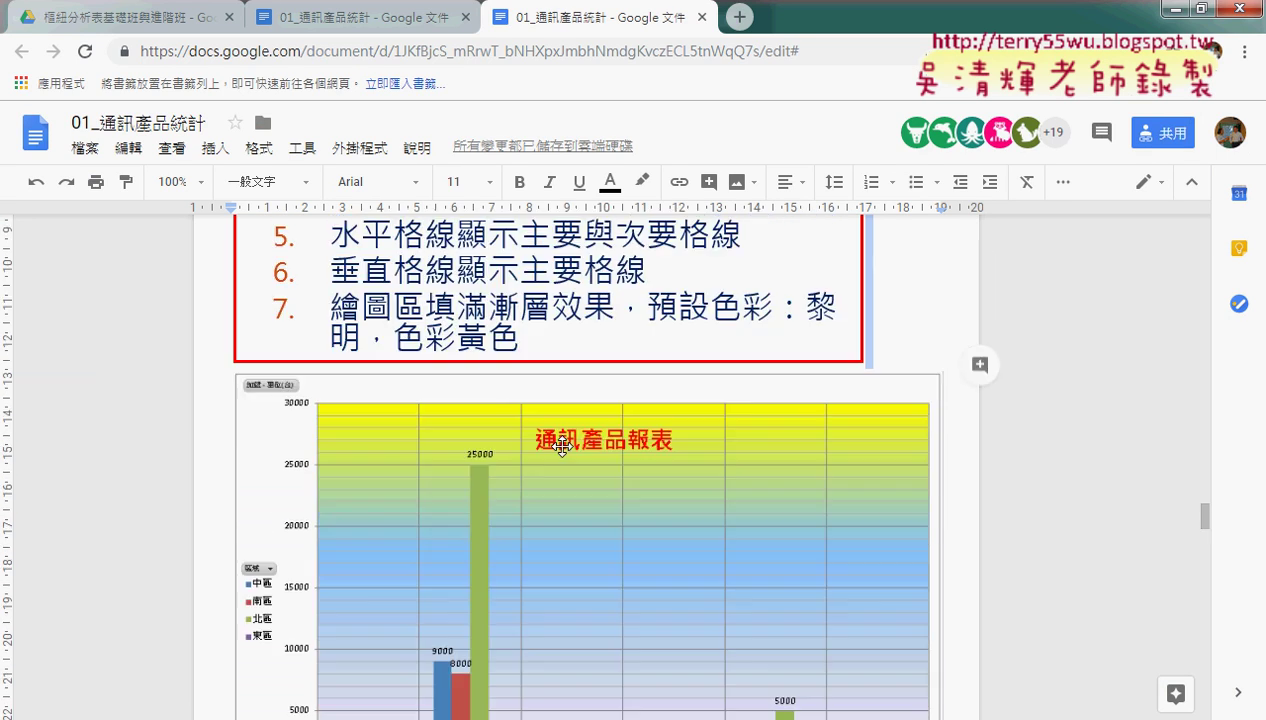
{"action": "scroll", "coordinate": [562, 447], "scroll_direction": "up", "scroll_amount": 2}
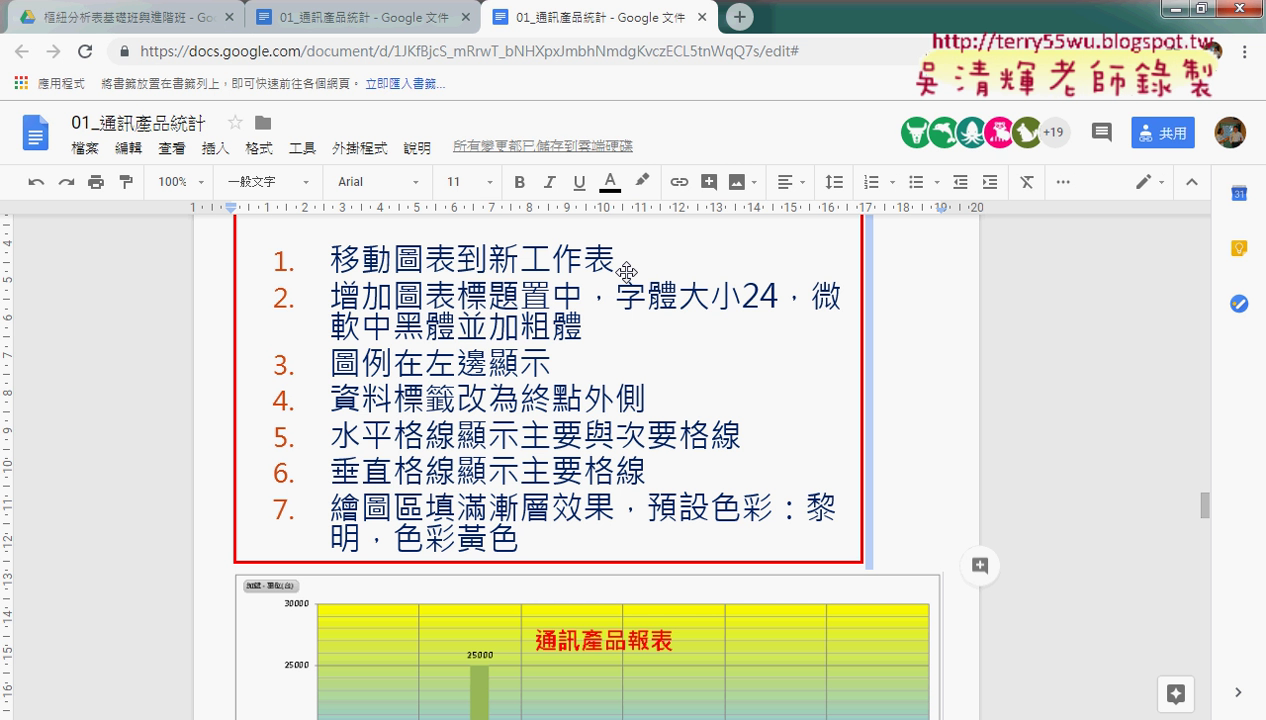
{"action": "scroll", "coordinate": [626, 272], "scroll_direction": "down", "scroll_amount": 2}
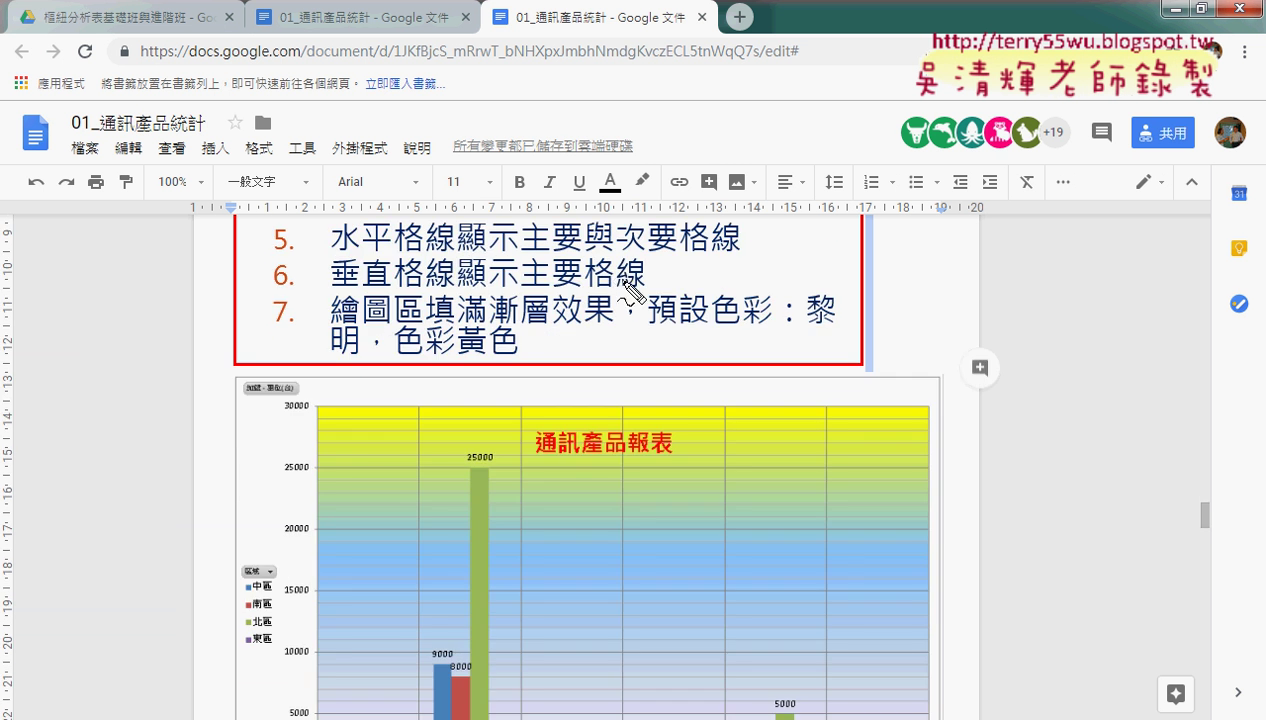
{"action": "mouse_move", "coordinate": [645, 484]}
{"action": "left_mouse_down"}
{"action": "mouse_move", "coordinate": [680, 430]}
{"action": "mouse_move", "coordinate": [624, 490]}
{"action": "left_mouse_up"}
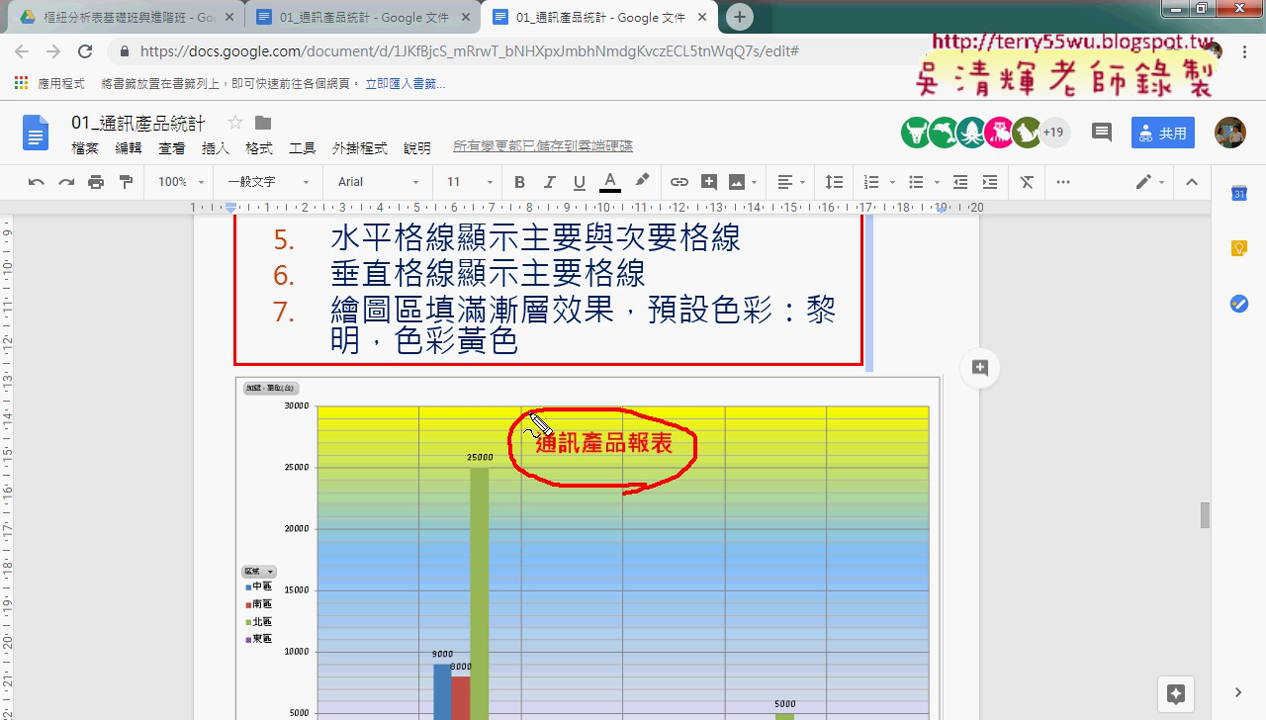
{"action": "key", "text": "Escape"}
{"action": "scroll", "coordinate": [529, 413], "scroll_direction": "up", "scroll_amount": 2}
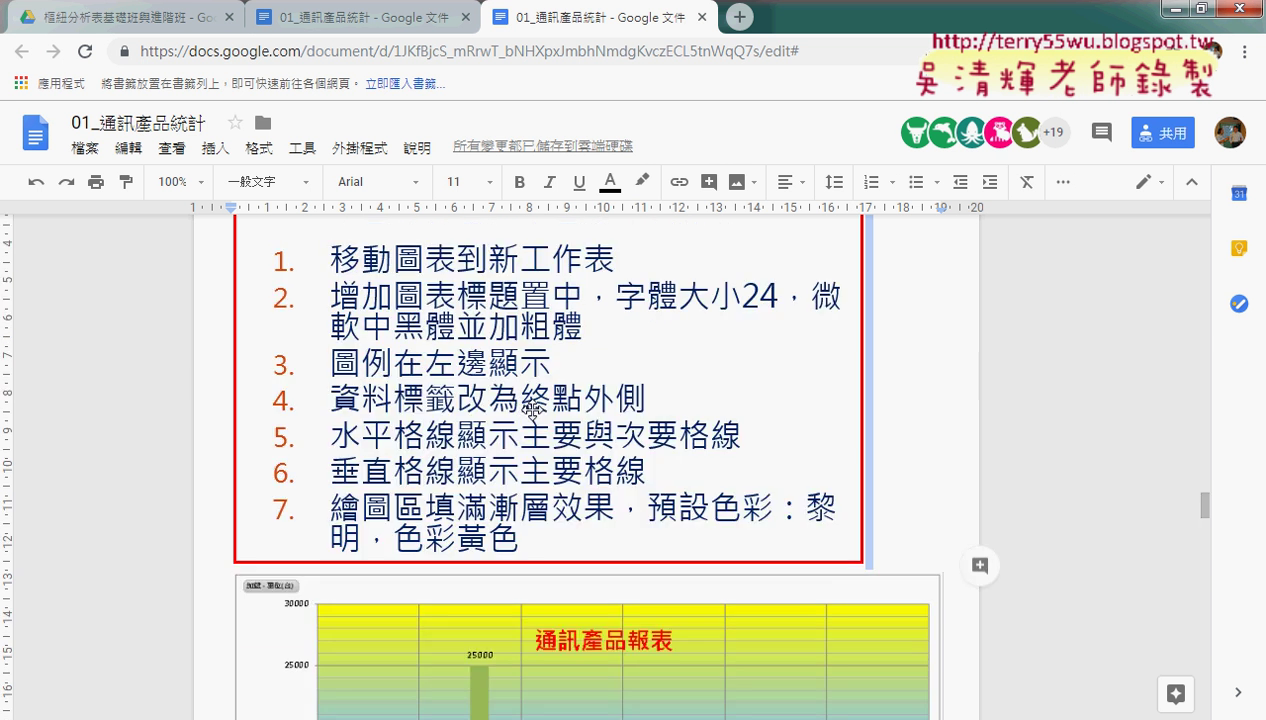
{"action": "scroll", "coordinate": [533, 410], "scroll_direction": "up", "scroll_amount": 1}
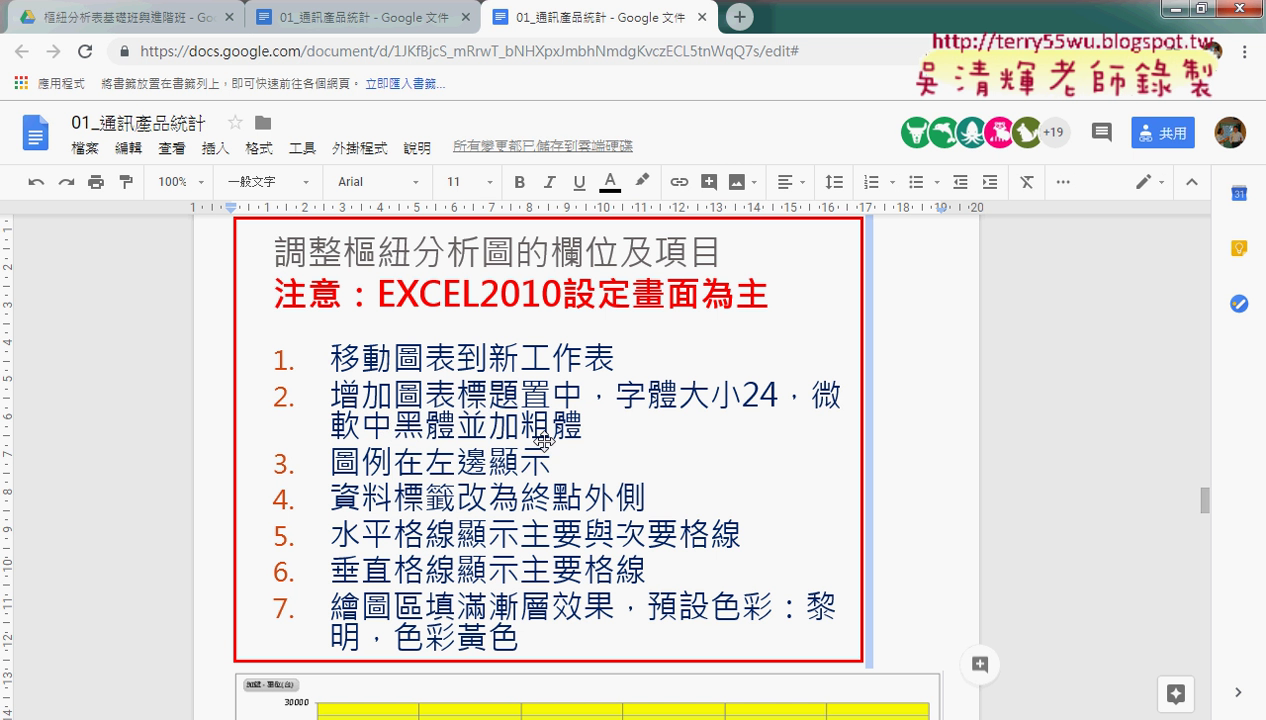
{"action": "scroll", "coordinate": [545, 440], "scroll_direction": "down", "scroll_amount": 2}
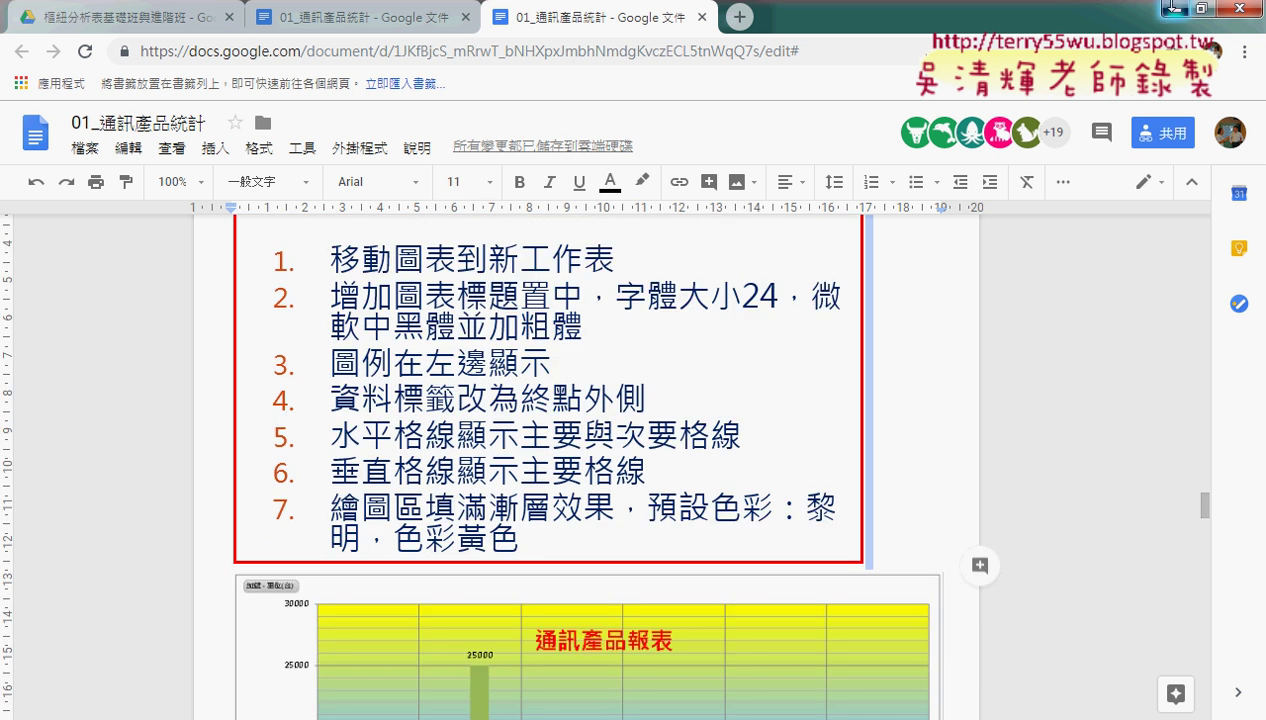
{"action": "left_click", "coordinate": [1172, 8]}
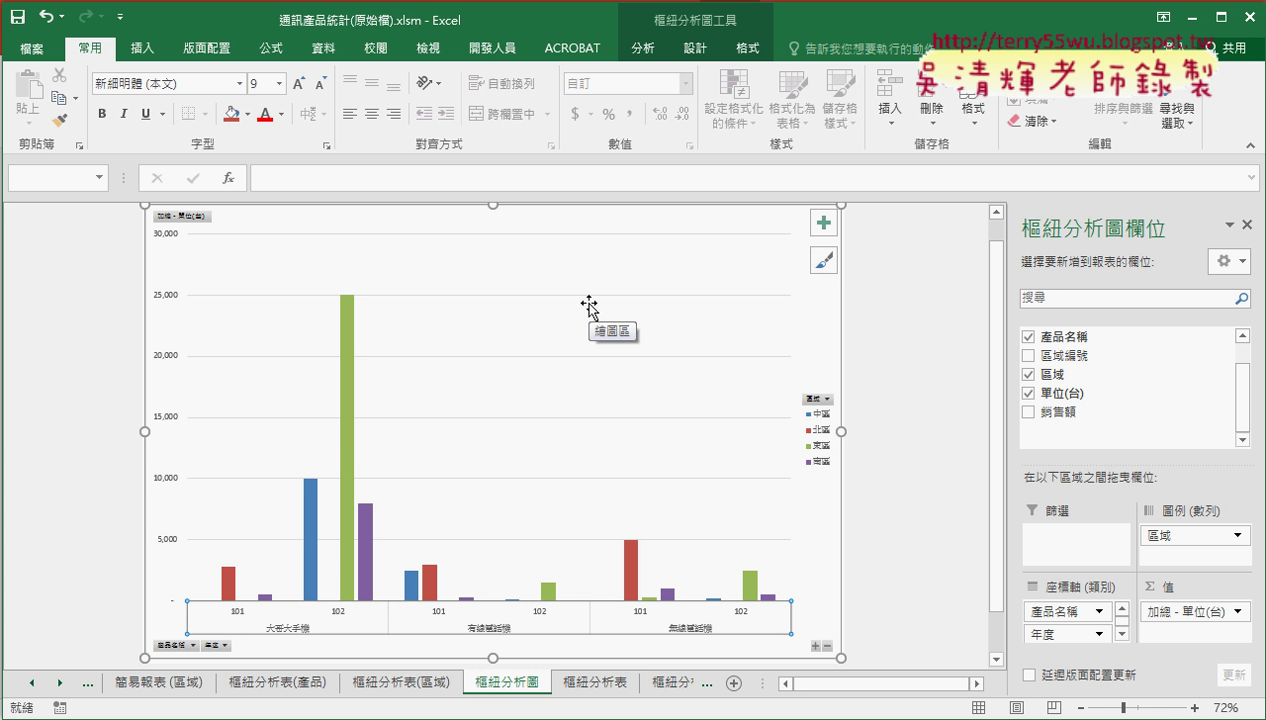
{"action": "left_click", "coordinate": [657, 57]}
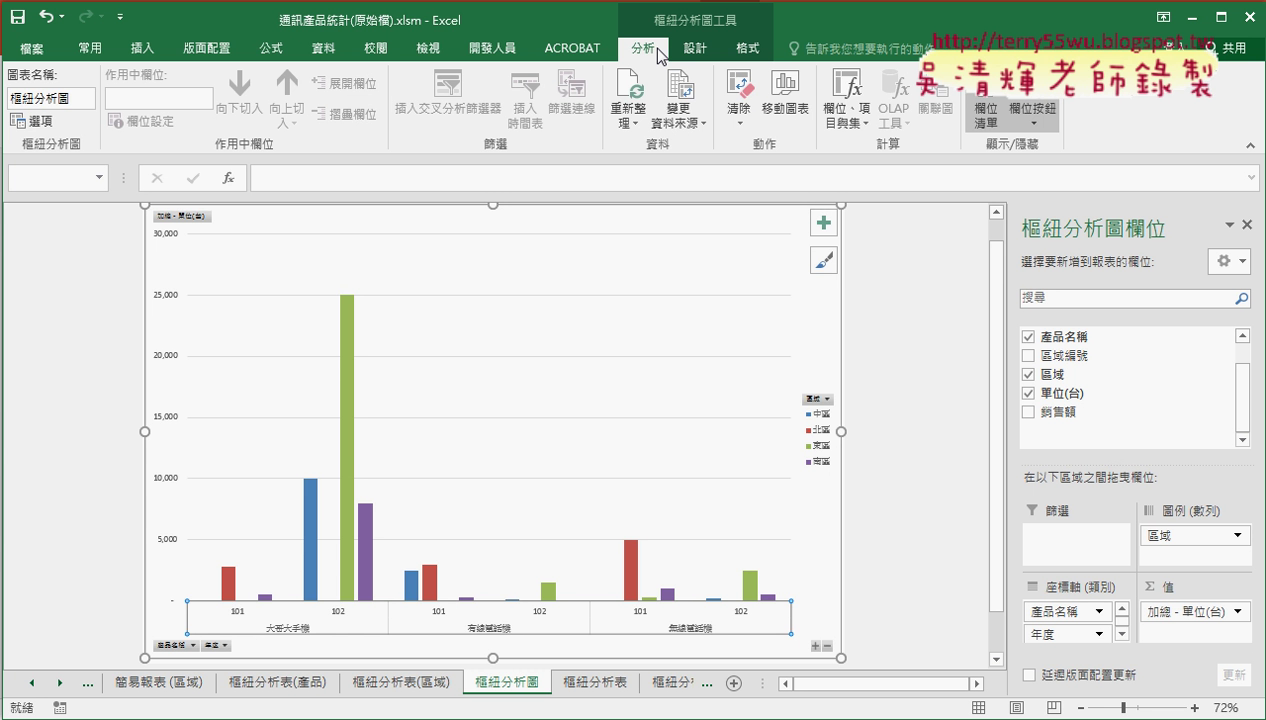
{"action": "left_click", "coordinate": [693, 50]}
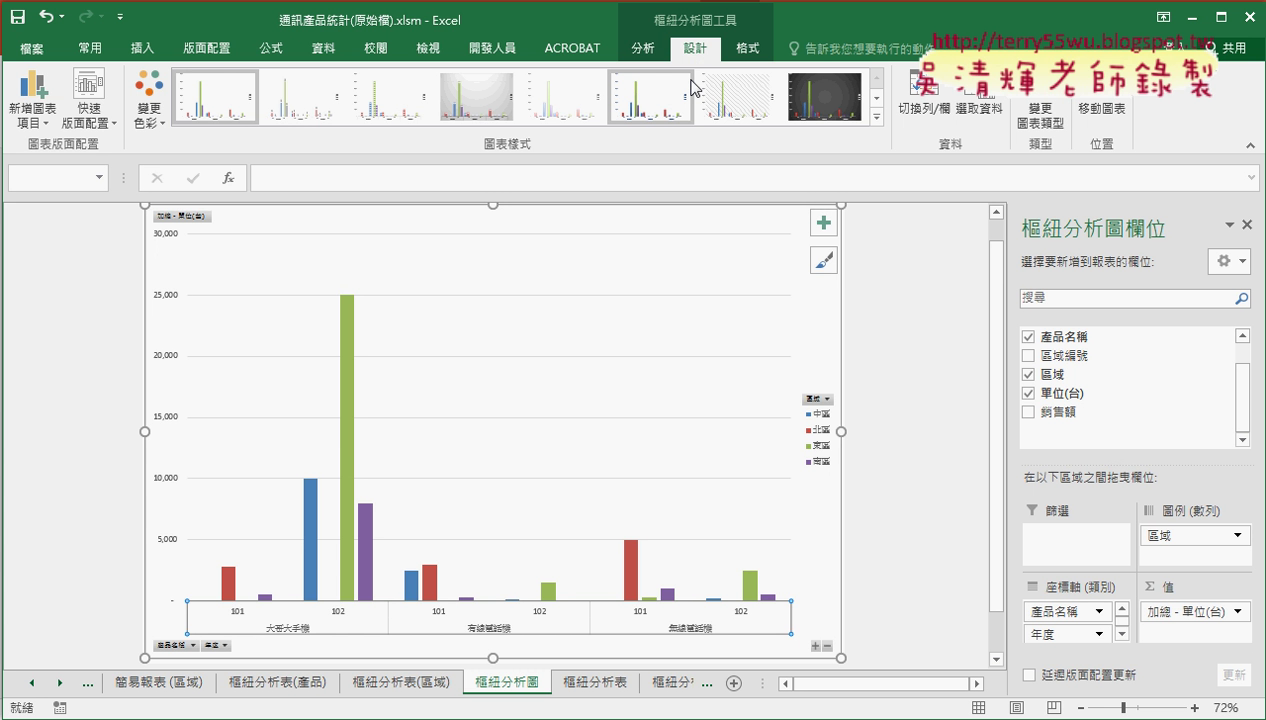
{"action": "left_click", "coordinate": [49, 125]}
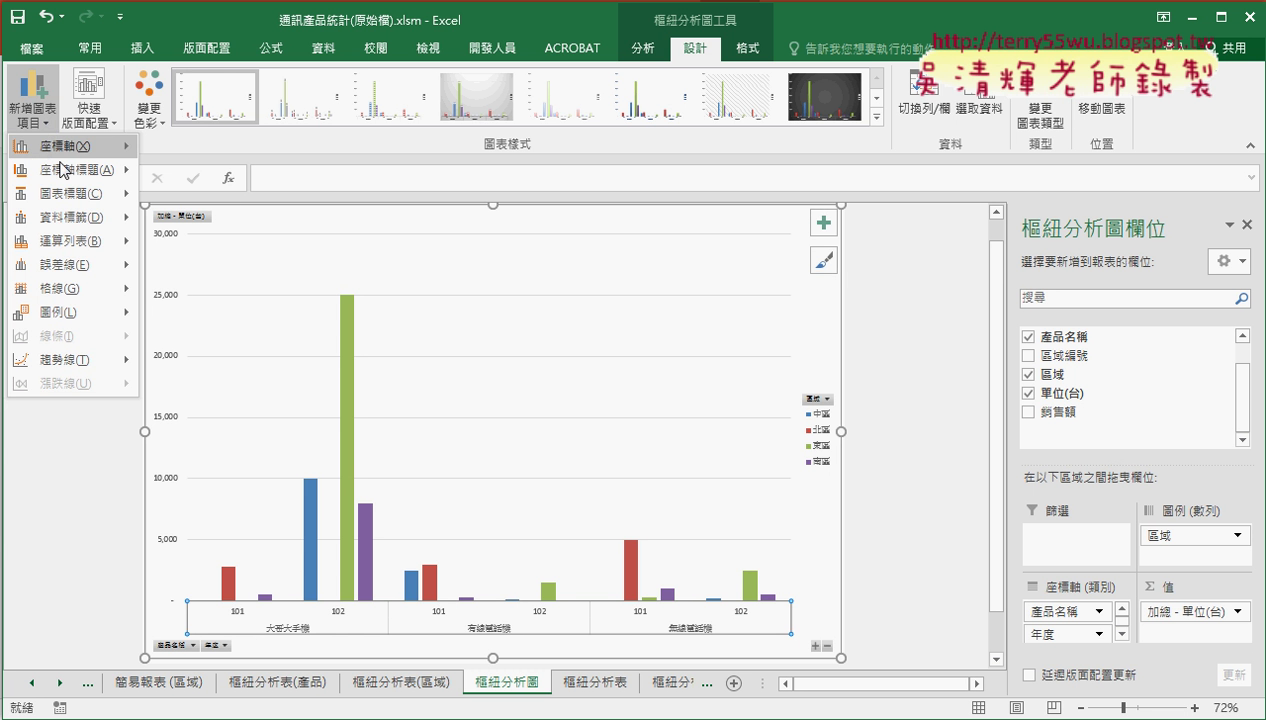
{"action": "mouse_move", "coordinate": [73, 173]}
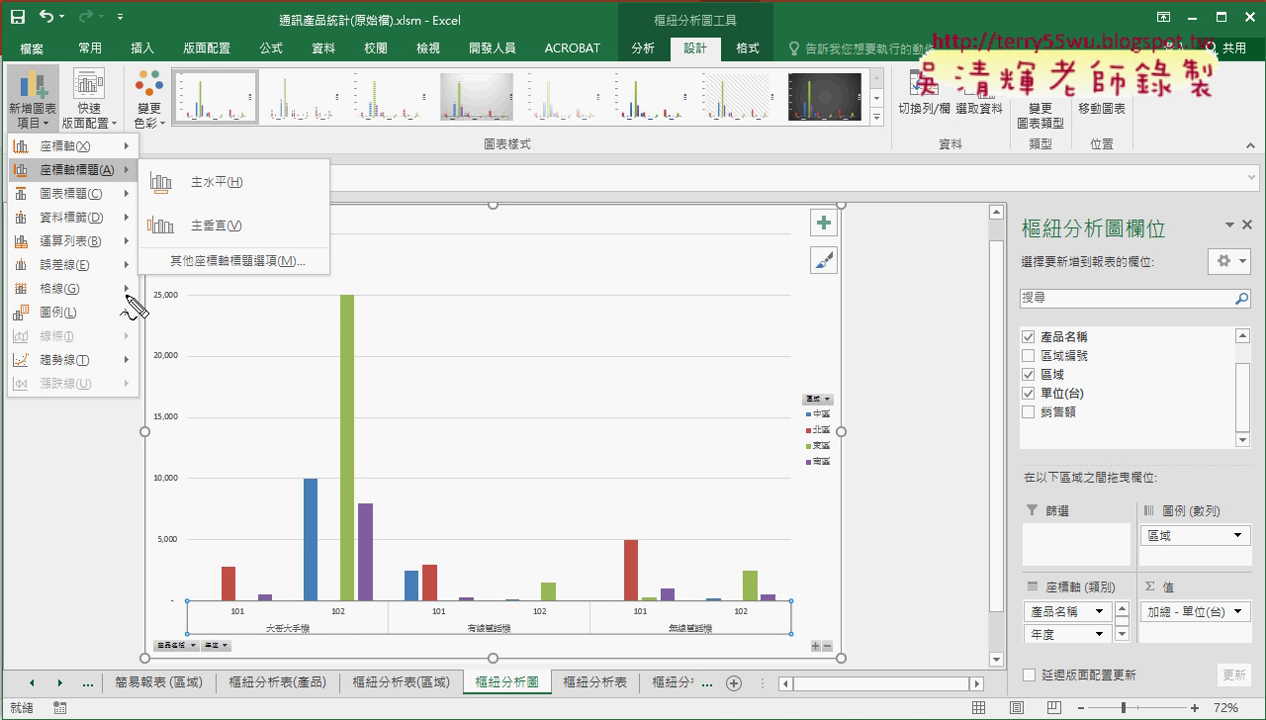
{"action": "left_click_drag", "start_coordinate": [157, 292], "coordinate": [157, 595]}
{"action": "left_click_drag", "start_coordinate": [262, 645], "coordinate": [570, 645]}
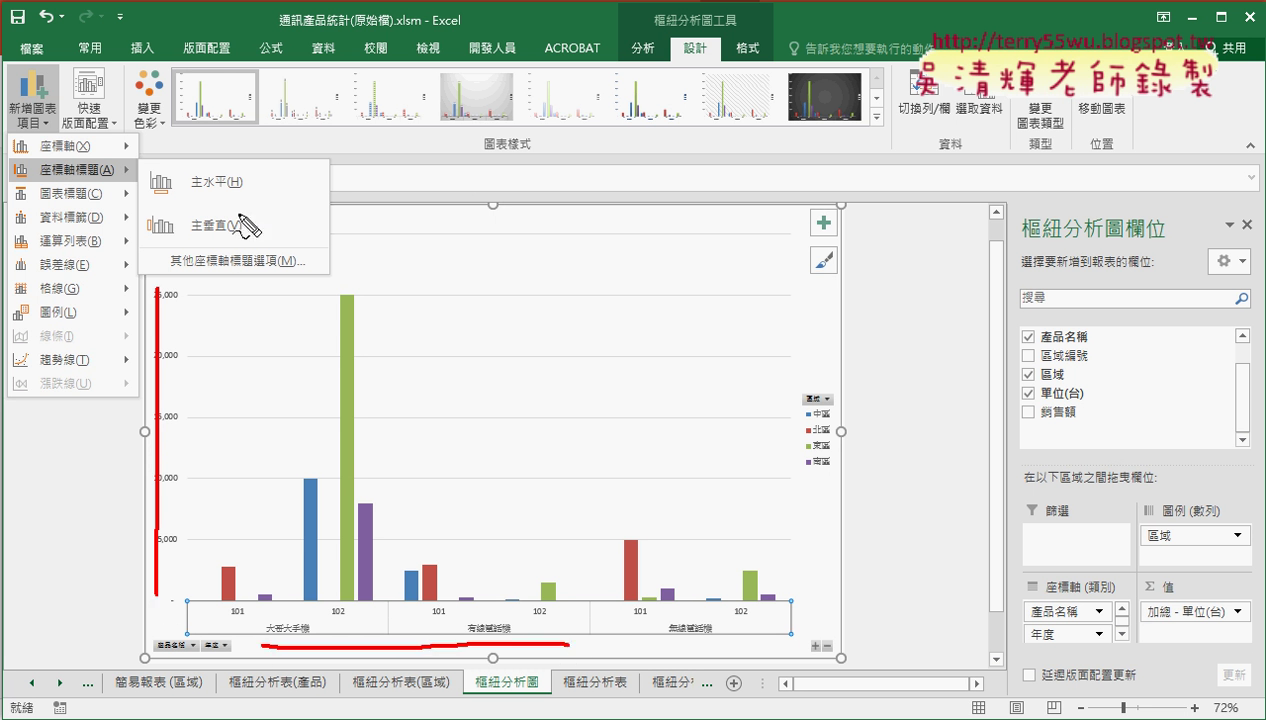
{"action": "left_click_drag", "start_coordinate": [172, 176], "coordinate": [252, 184]}
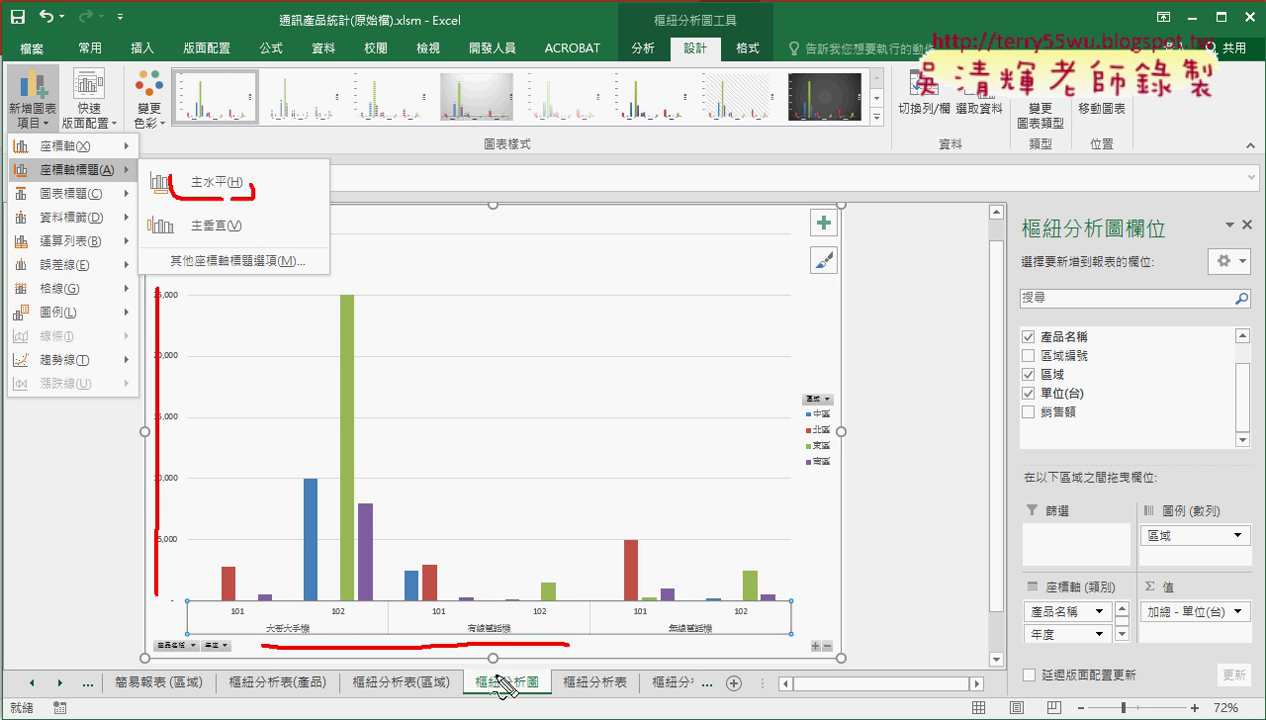
{"action": "left_click_drag", "start_coordinate": [490, 648], "coordinate": [470, 668]}
{"action": "left_click_drag", "start_coordinate": [232, 220], "coordinate": [240, 232]}
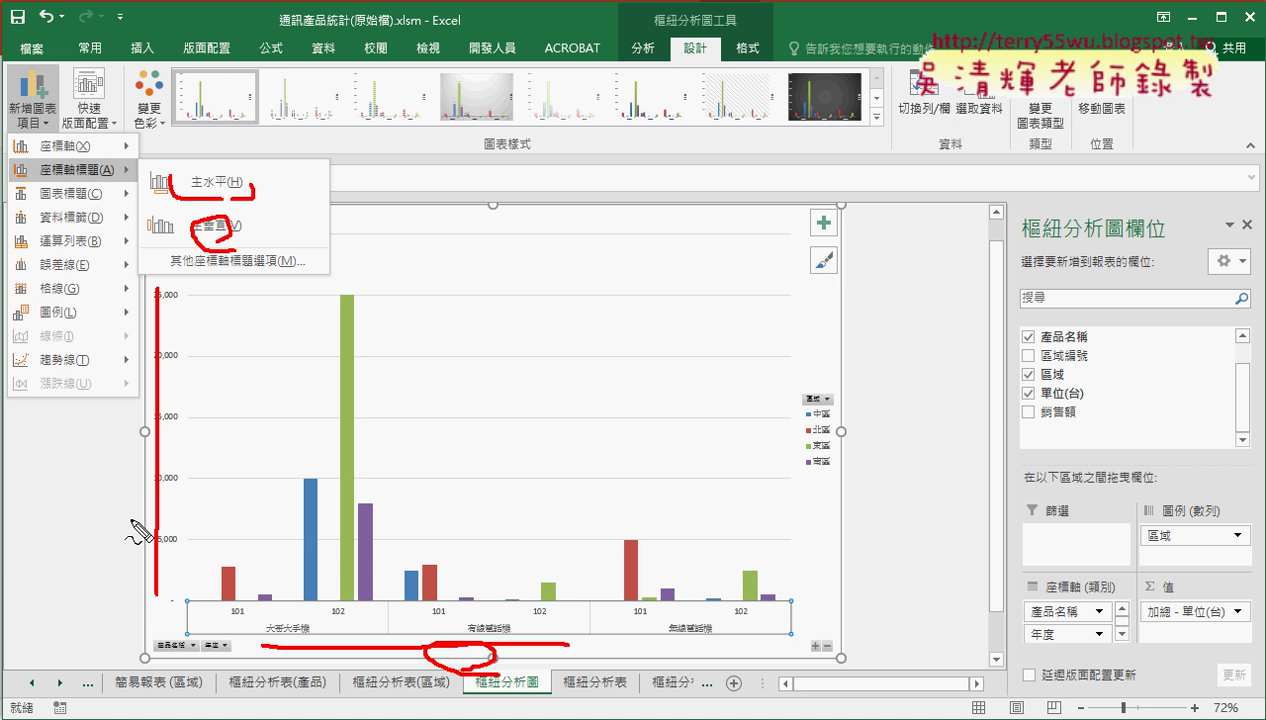
{"action": "left_click_drag", "start_coordinate": [138, 520], "coordinate": [132, 526]}
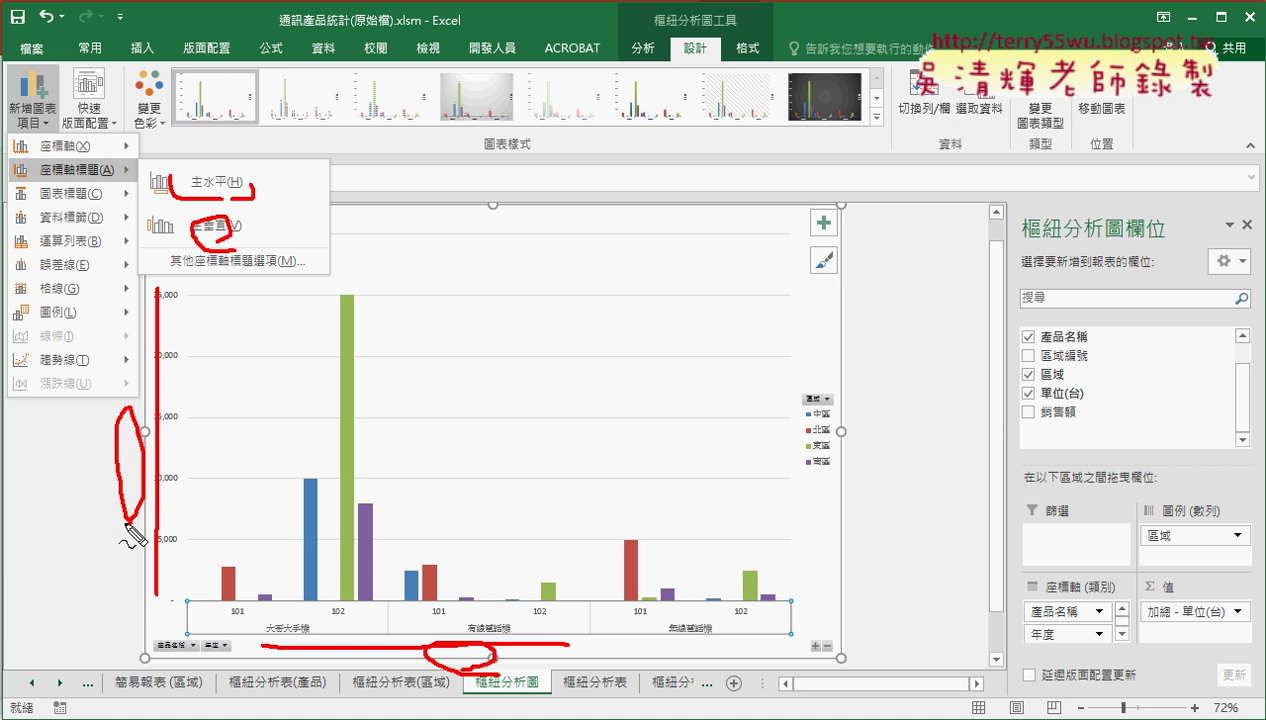
{"action": "left_click_drag", "start_coordinate": [500, 214], "coordinate": [567, 264]}
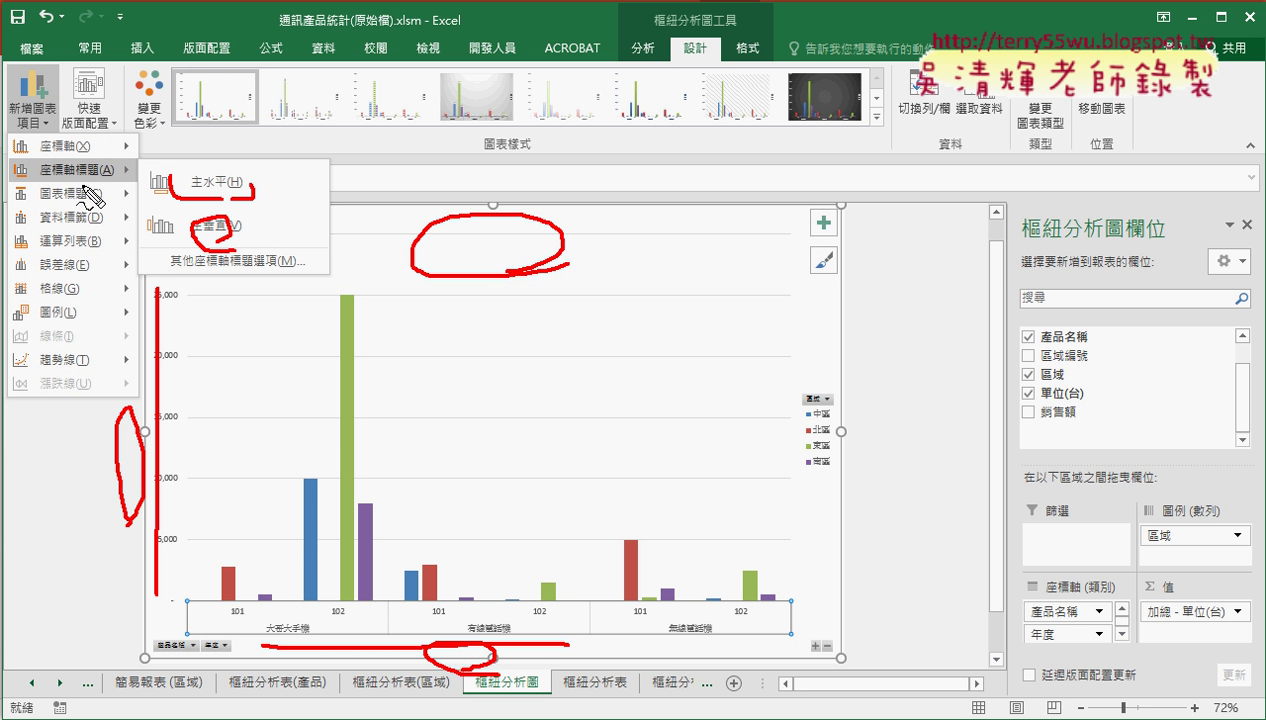
{"action": "left_click_drag", "start_coordinate": [44, 200], "coordinate": [99, 199]}
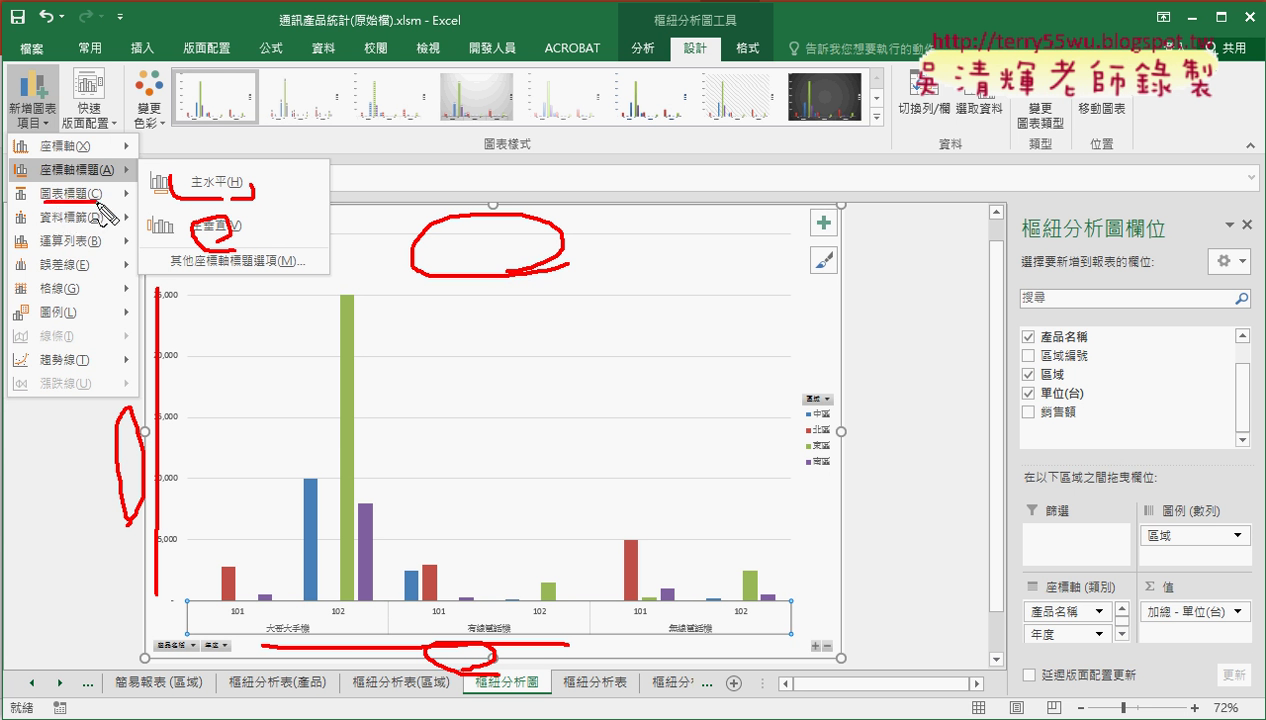
{"action": "key", "text": "Escape"}
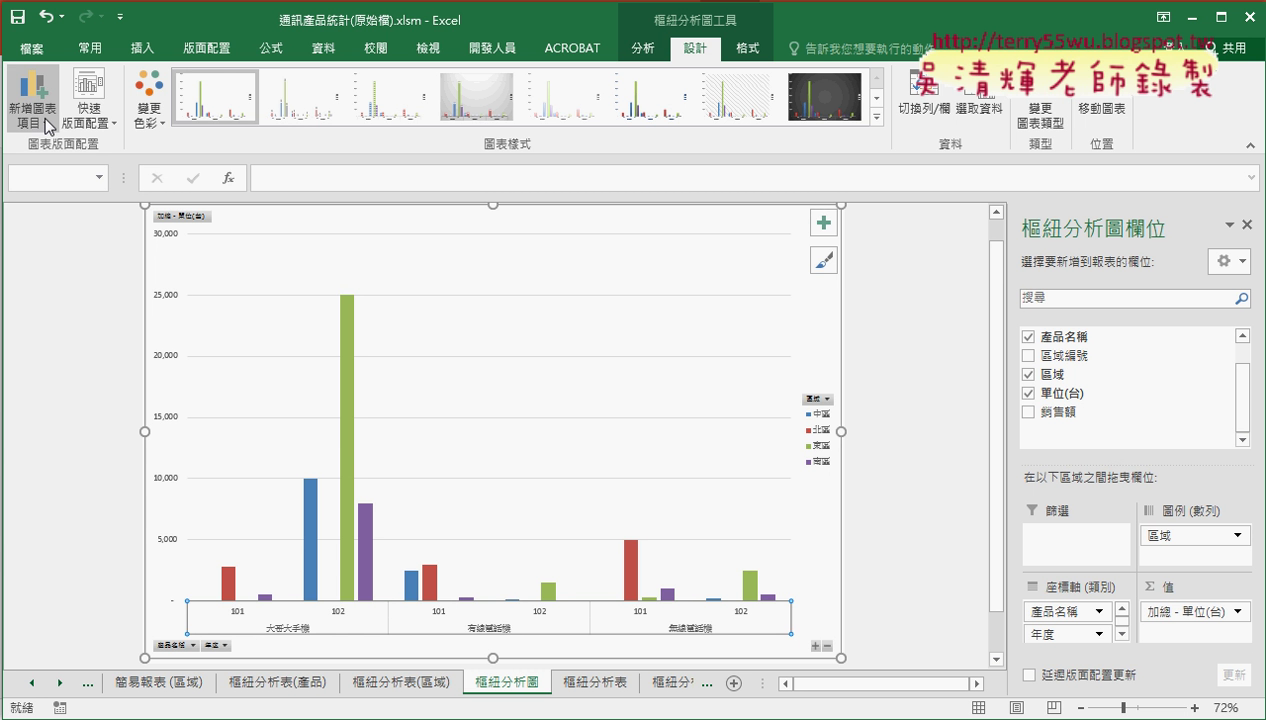
Add a Centered Overlay chart title, currently reading 圖表標題, to the pivot chart
{"action": "left_click", "coordinate": [32, 108]}
{"action": "mouse_move", "coordinate": [66, 200]}
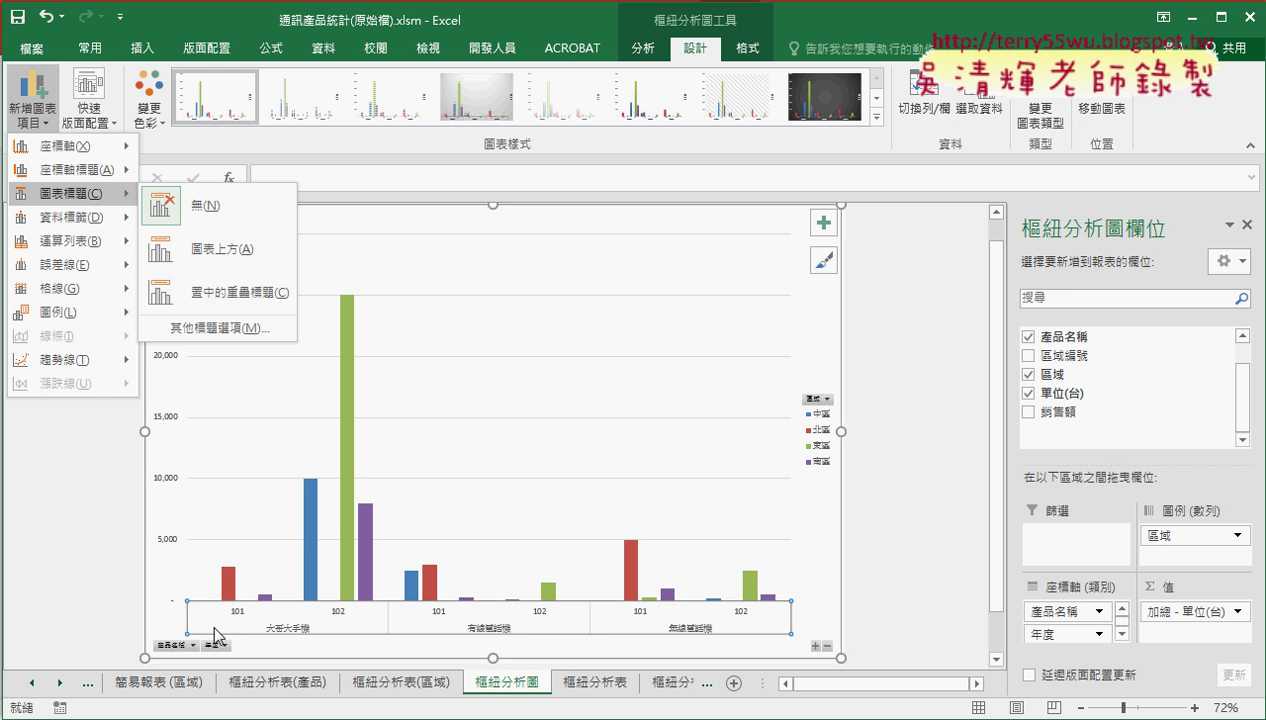
{"action": "left_click", "coordinate": [205, 205]}
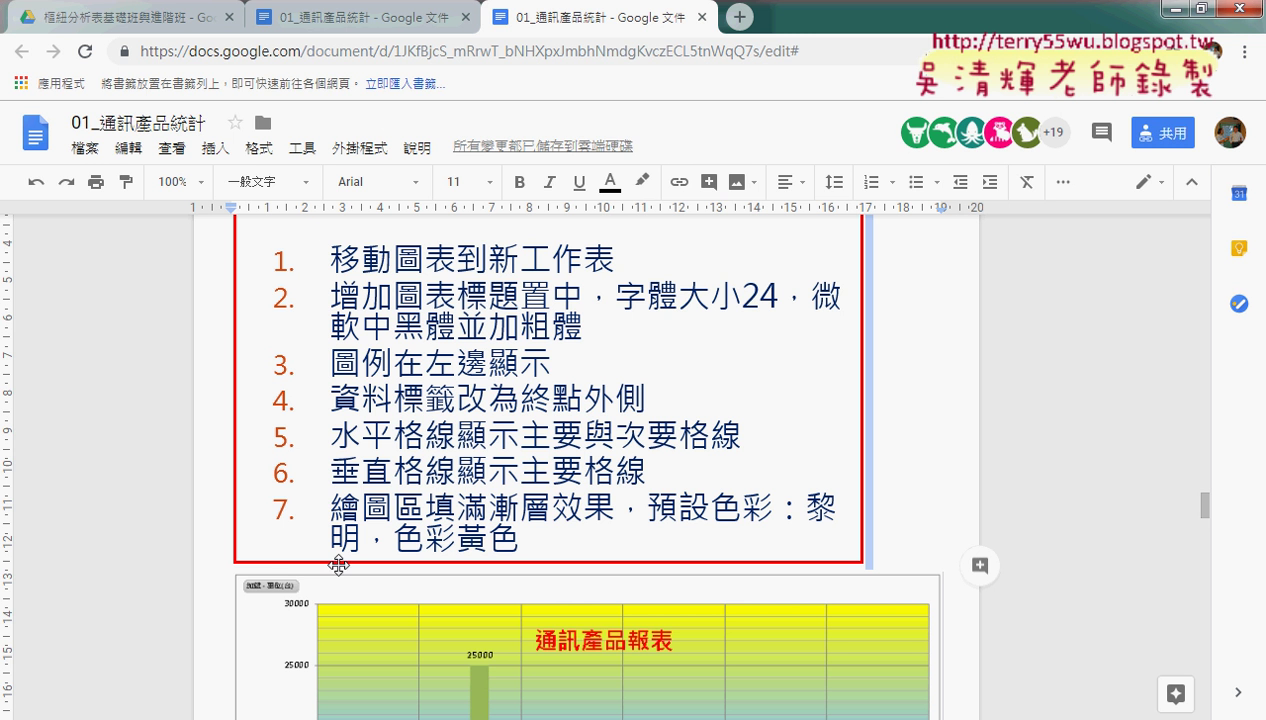
{"action": "scroll", "coordinate": [419, 496], "scroll_direction": "down", "scroll_amount": 3}
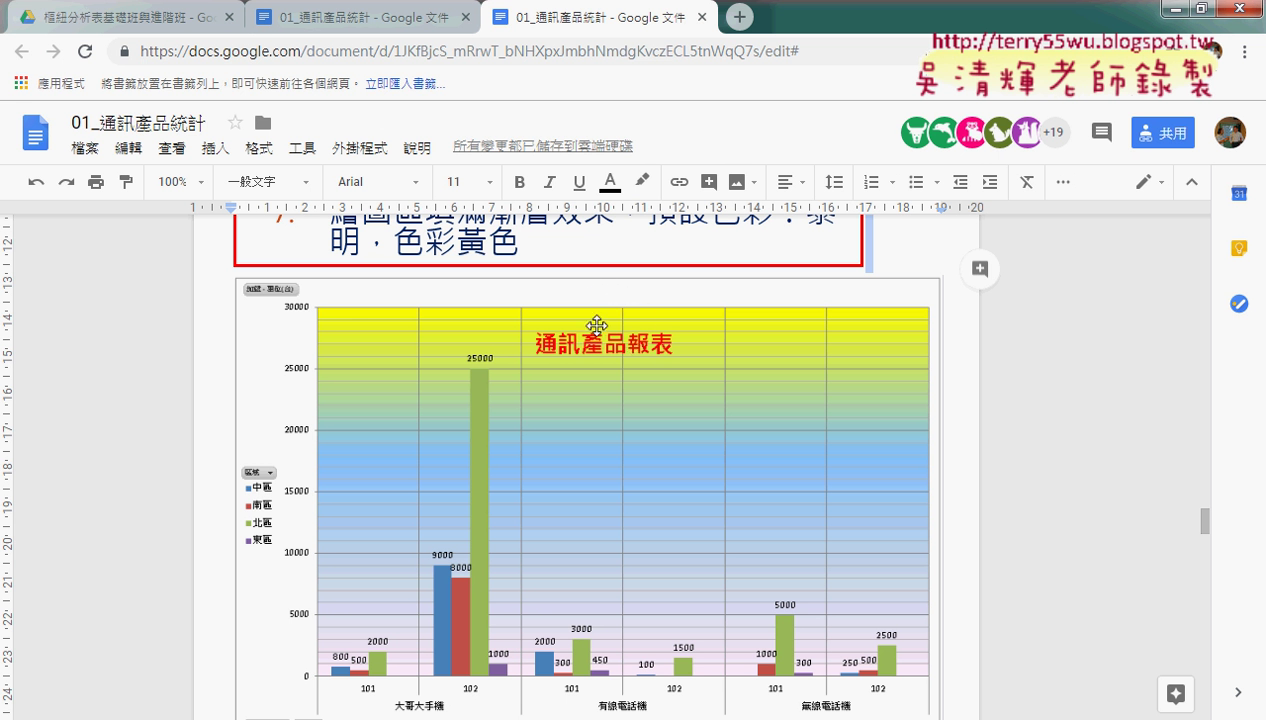
{"action": "key", "text": "alt+Tab"}
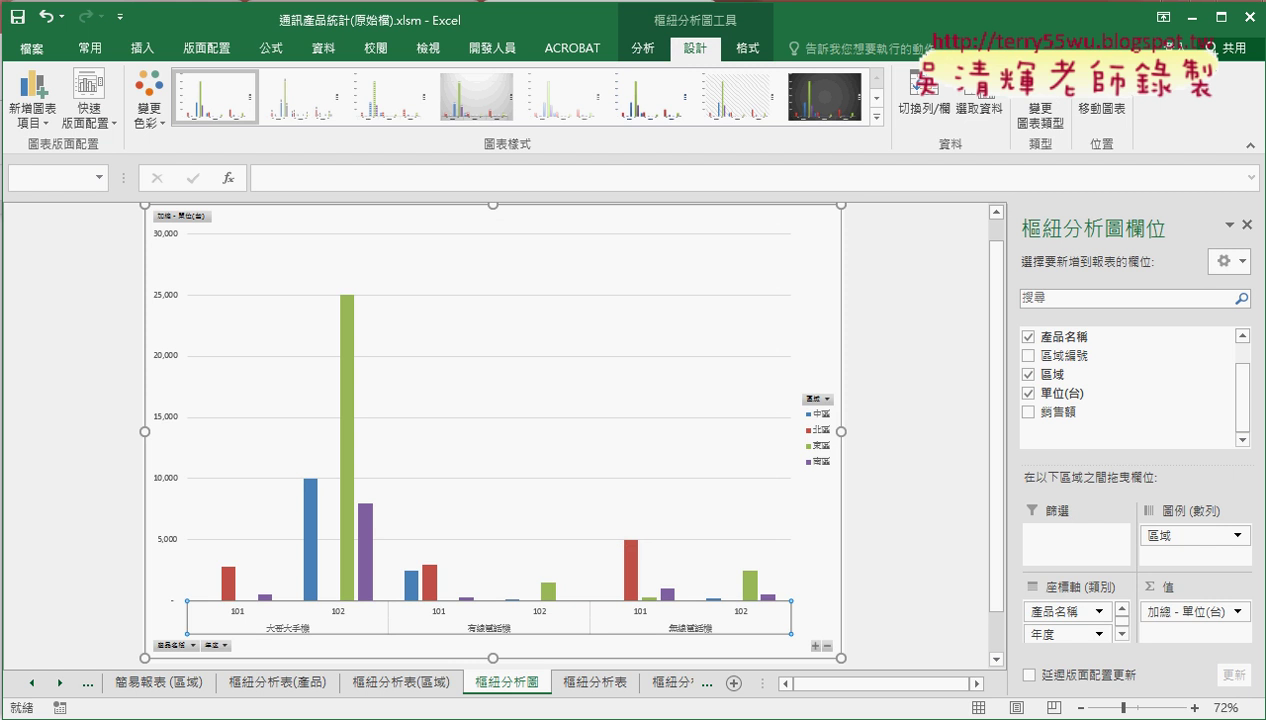
{"action": "left_click", "coordinate": [45, 118]}
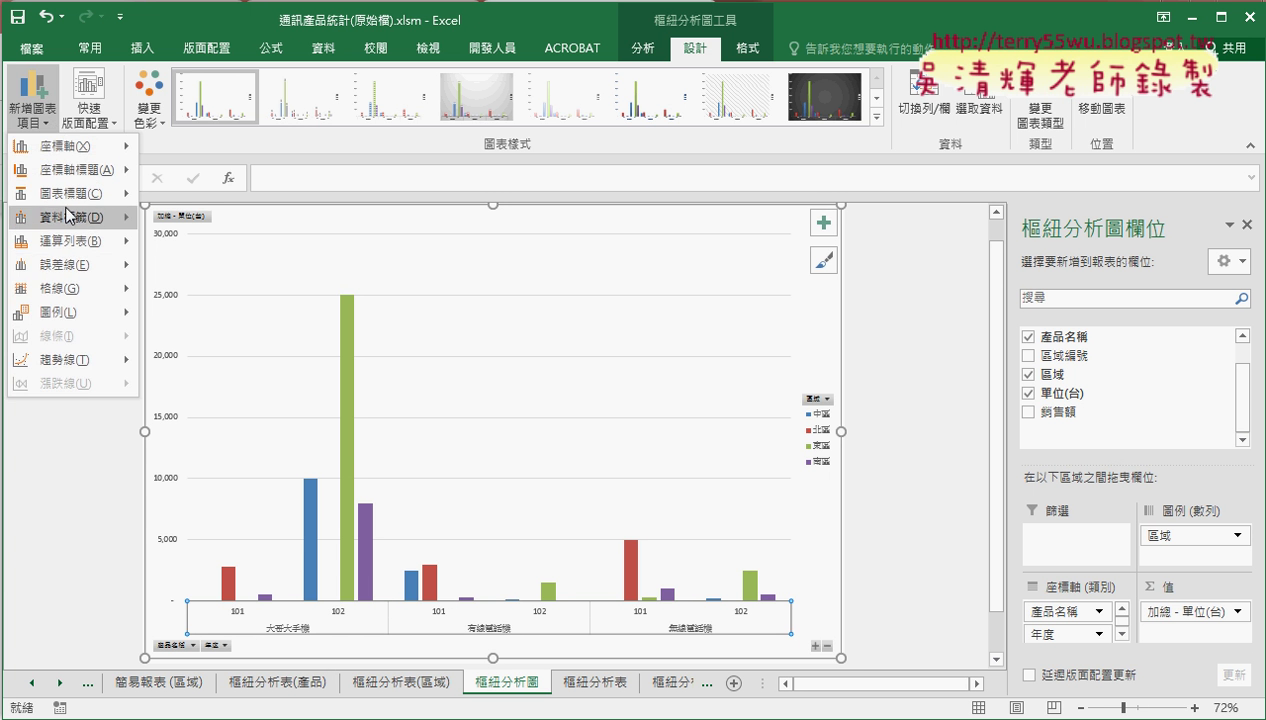
{"action": "mouse_move", "coordinate": [121, 193]}
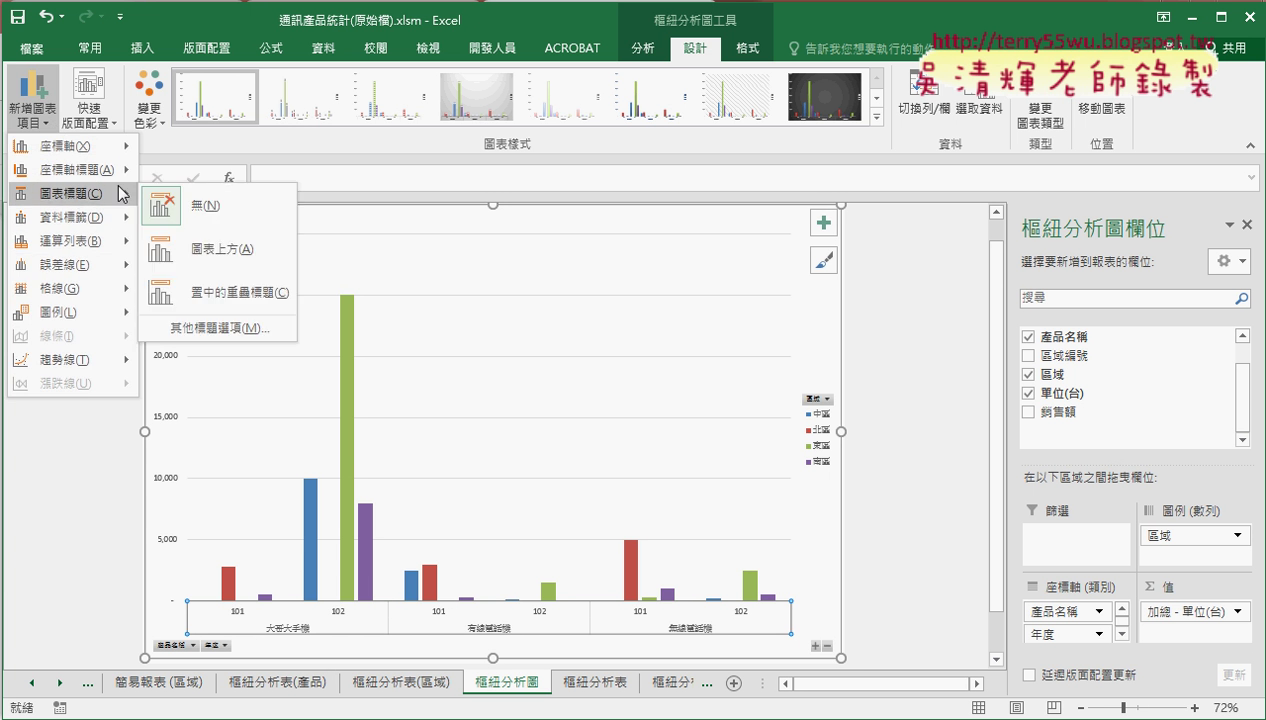
{"action": "left_click", "coordinate": [213, 294]}
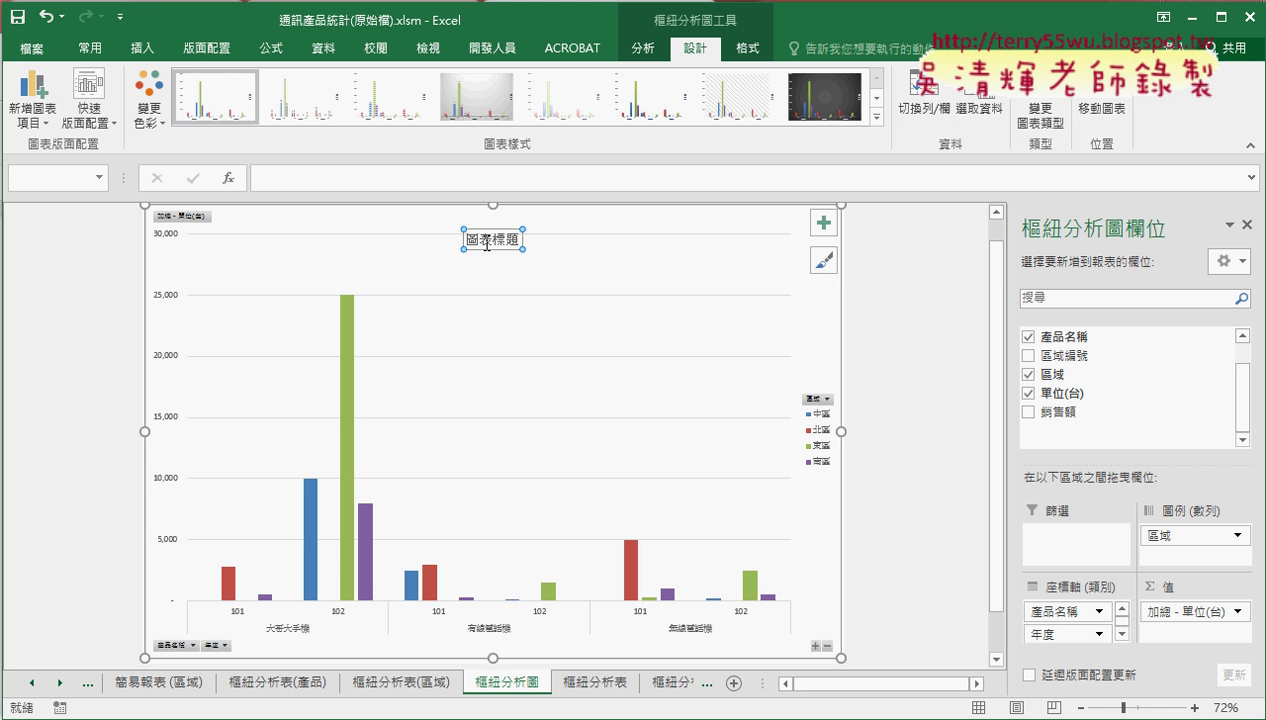
Set the chart title's font size to 24
{"action": "left_click", "coordinate": [103, 56]}
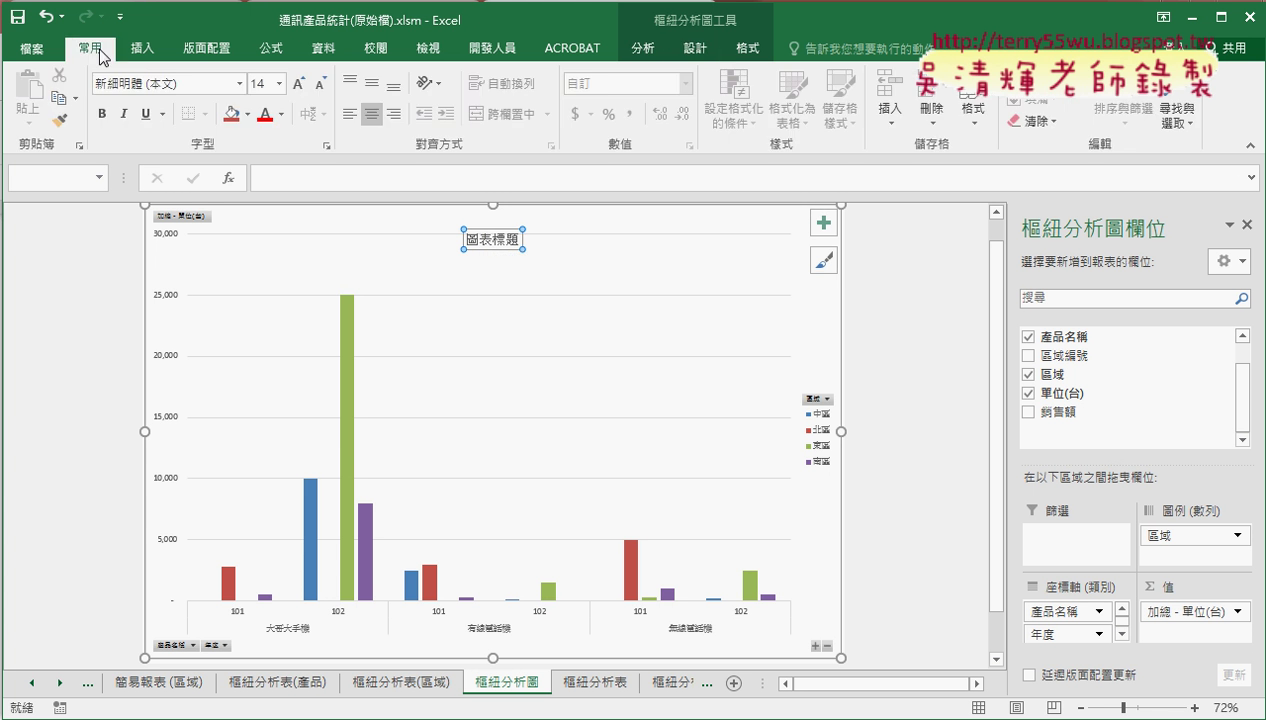
{"action": "left_click", "coordinate": [280, 84]}
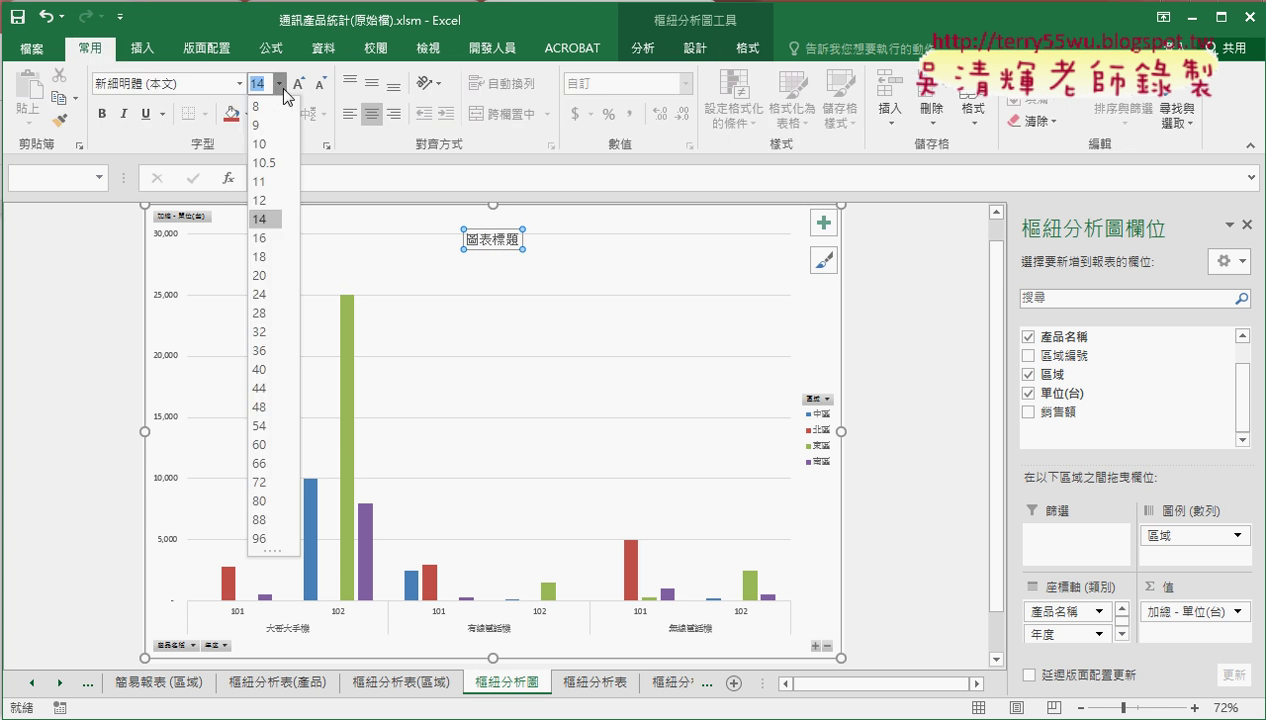
{"action": "left_click", "coordinate": [264, 294]}
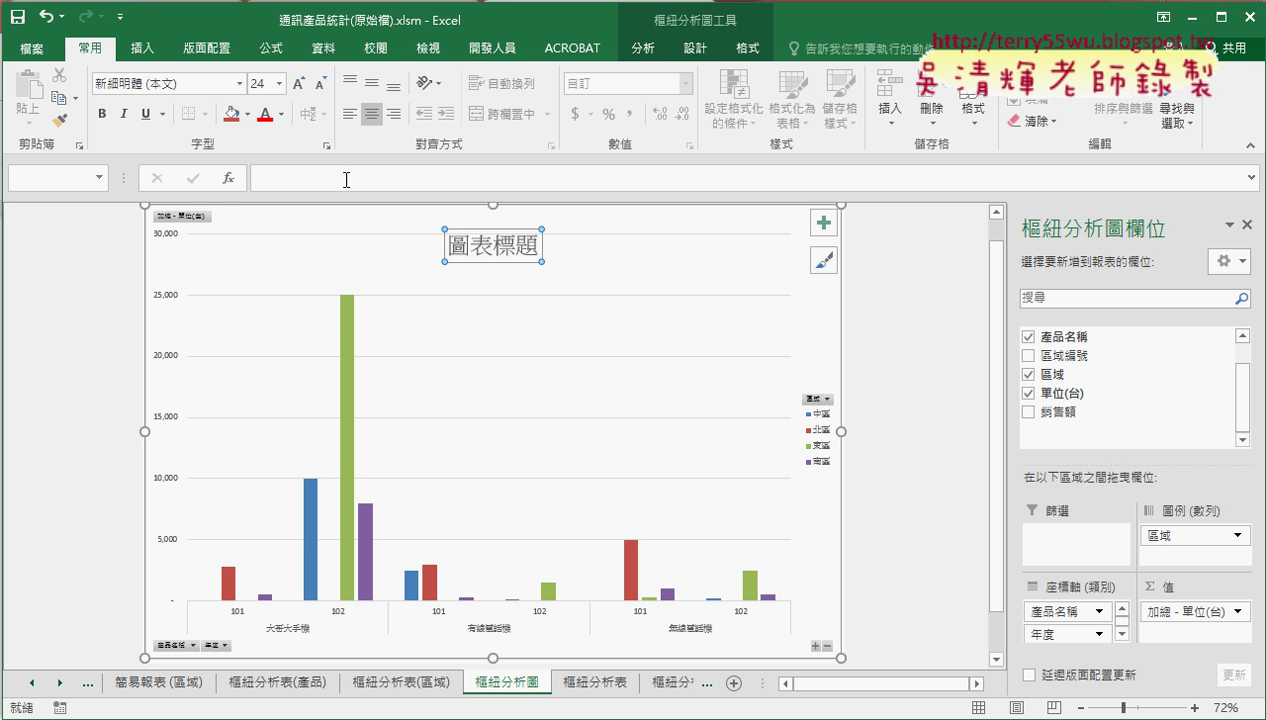
Change the chart title font to 微軟正黑體 and colour it red
{"action": "left_click", "coordinate": [241, 85]}
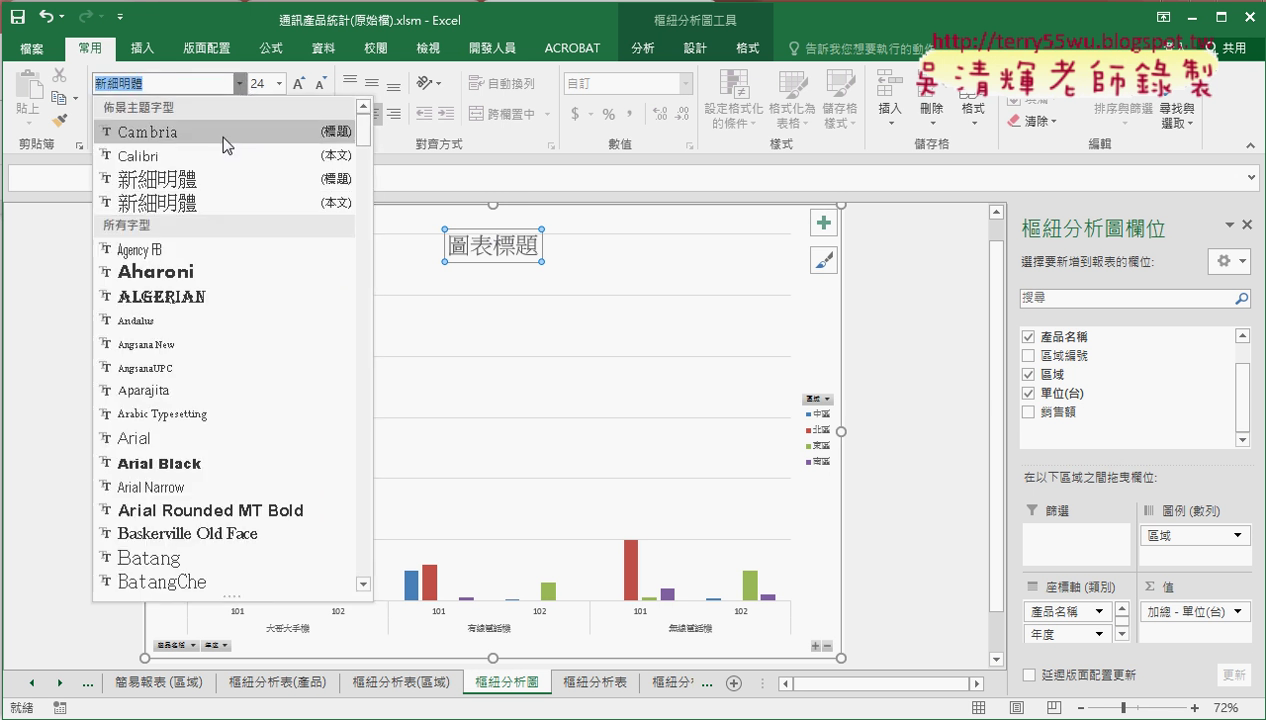
{"action": "scroll", "coordinate": [230, 241], "scroll_direction": "down", "scroll_amount": 4}
{"action": "scroll", "coordinate": [232, 250], "scroll_direction": "down", "scroll_amount": 5}
{"action": "scroll", "coordinate": [233, 249], "scroll_direction": "down", "scroll_amount": 5}
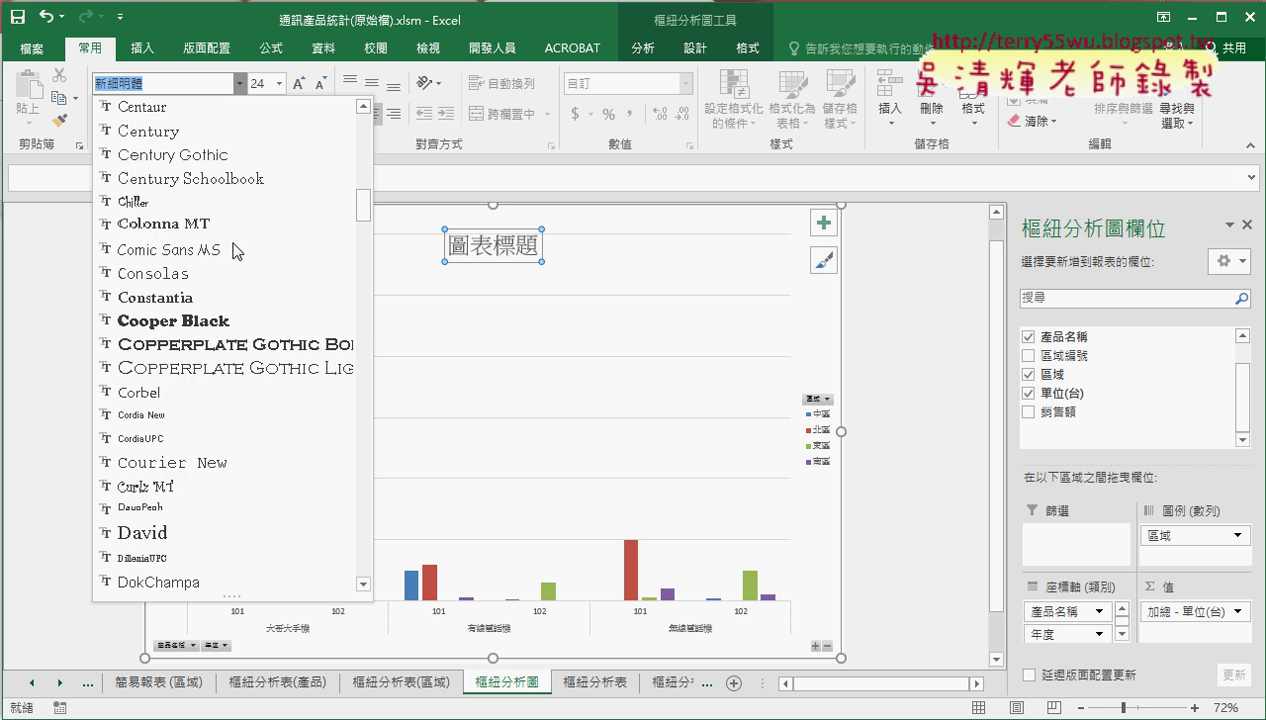
{"action": "scroll", "coordinate": [234, 249], "scroll_direction": "down", "scroll_amount": 5}
{"action": "scroll", "coordinate": [236, 250], "scroll_direction": "down", "scroll_amount": 5}
{"action": "scroll", "coordinate": [234, 250], "scroll_direction": "down", "scroll_amount": 5}
{"action": "scroll", "coordinate": [233, 249], "scroll_direction": "down", "scroll_amount": 5}
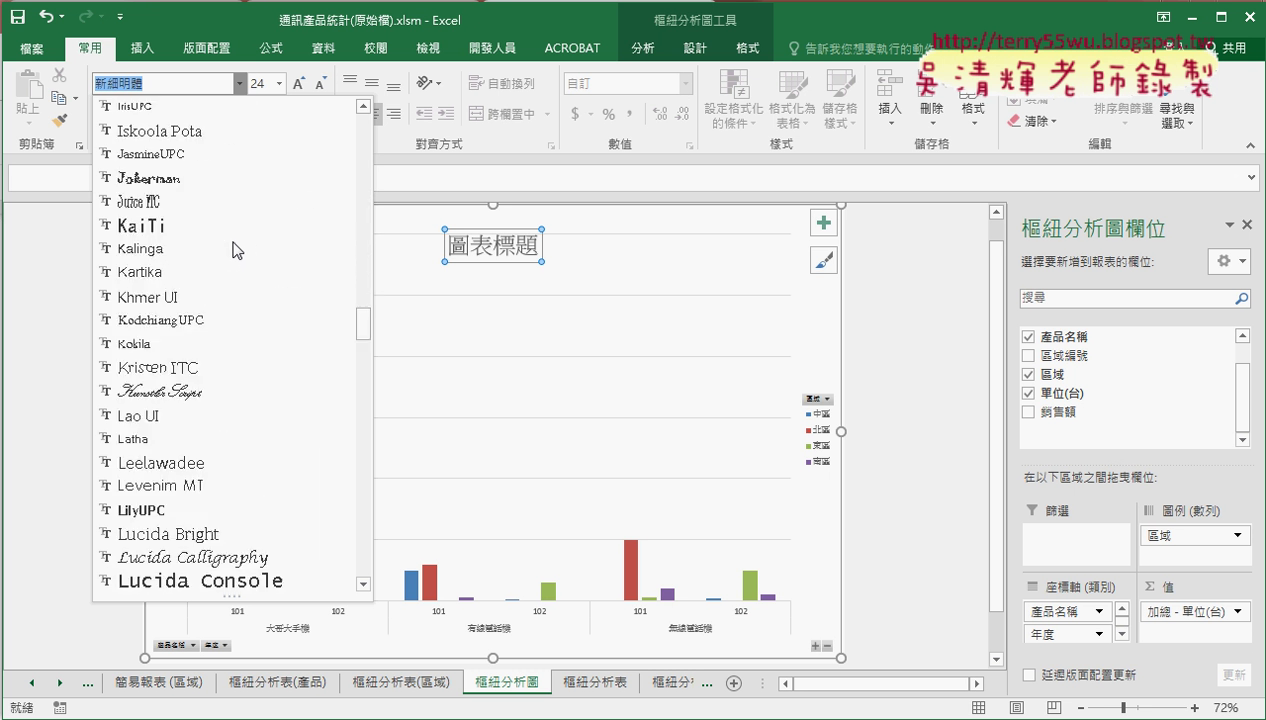
{"action": "scroll", "coordinate": [234, 249], "scroll_direction": "down", "scroll_amount": 5}
{"action": "scroll", "coordinate": [236, 249], "scroll_direction": "down", "scroll_amount": 5}
{"action": "scroll", "coordinate": [235, 249], "scroll_direction": "down", "scroll_amount": 3}
{"action": "left_click_drag", "start_coordinate": [362, 398], "coordinate": [364, 578]}
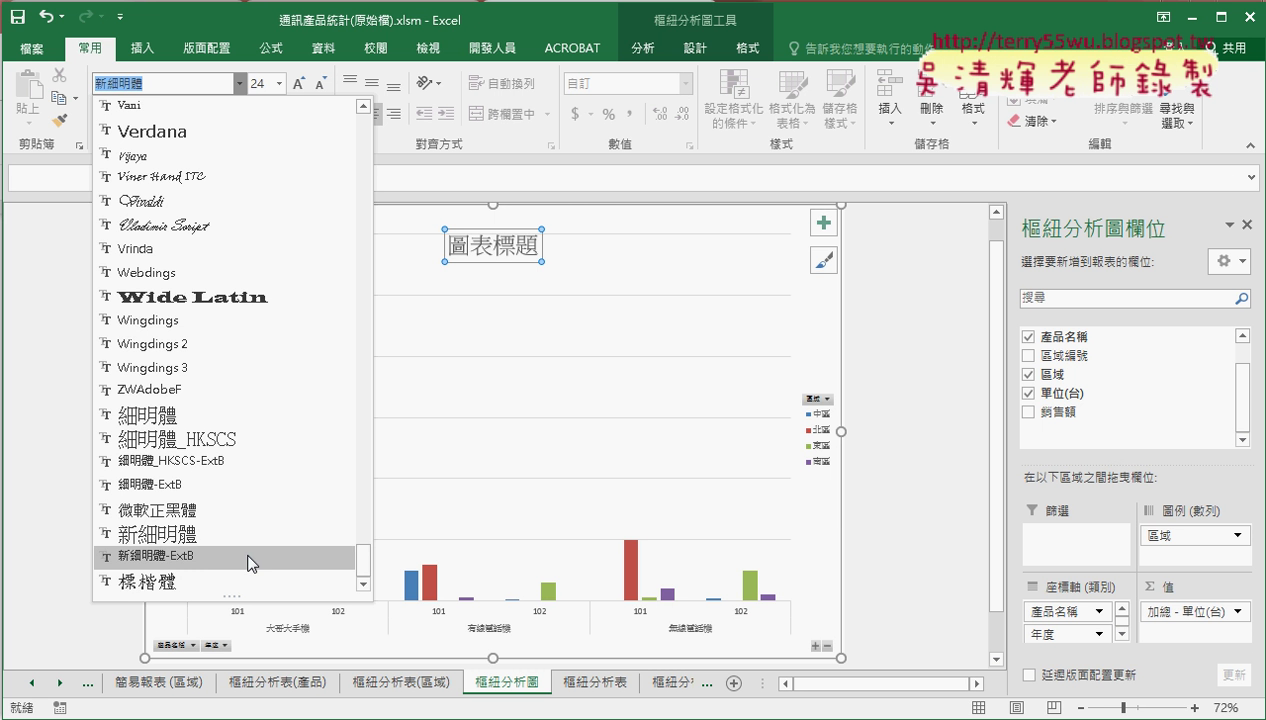
{"action": "left_click", "coordinate": [207, 512]}
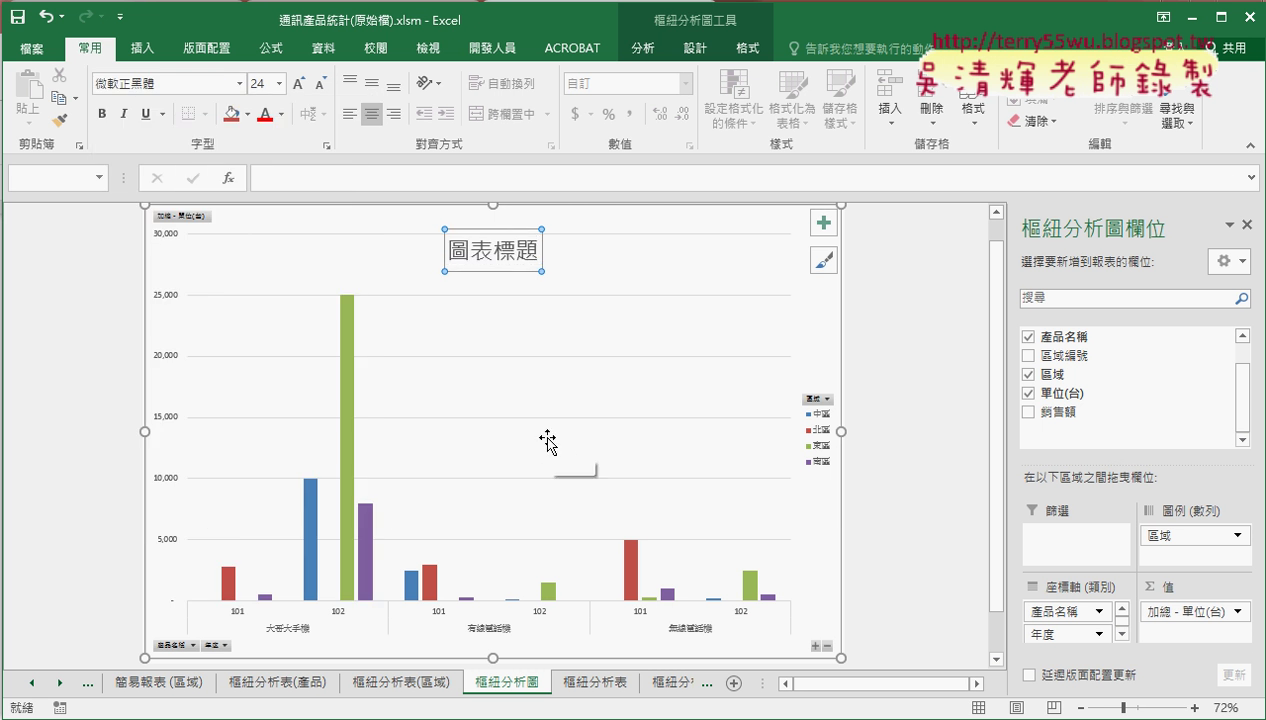
{"action": "left_click", "coordinate": [264, 116]}
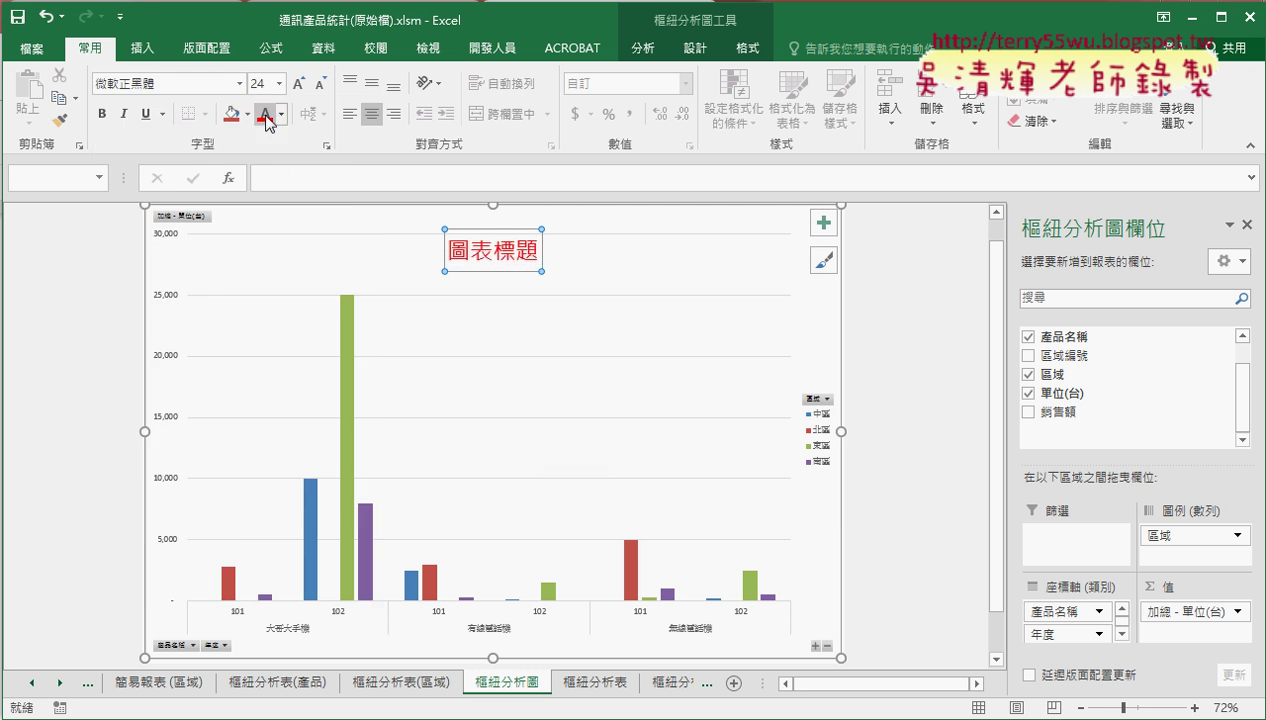
{"action": "left_click", "coordinate": [470, 251]}
Retype the title as 通訊產品報表, remove the stray character, and select the plot area
{"action": "triple_click", "coordinate": [534, 253]}
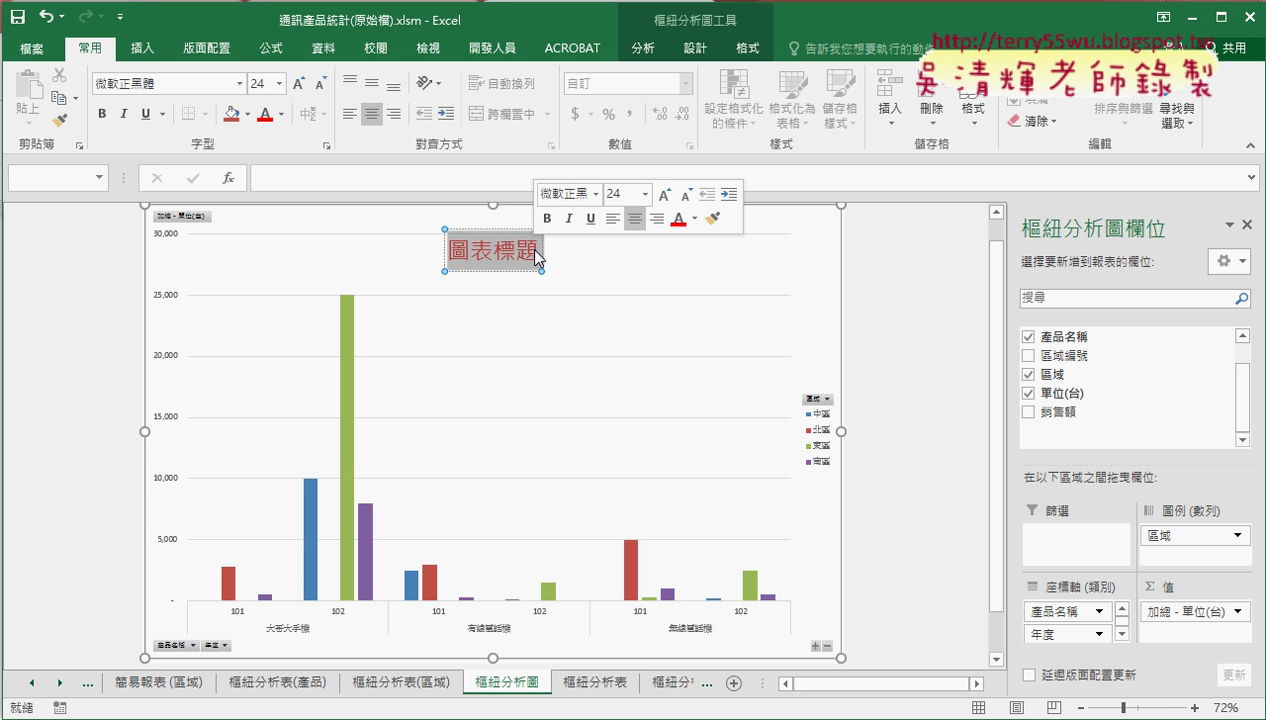
{"action": "type", "text": "通"}
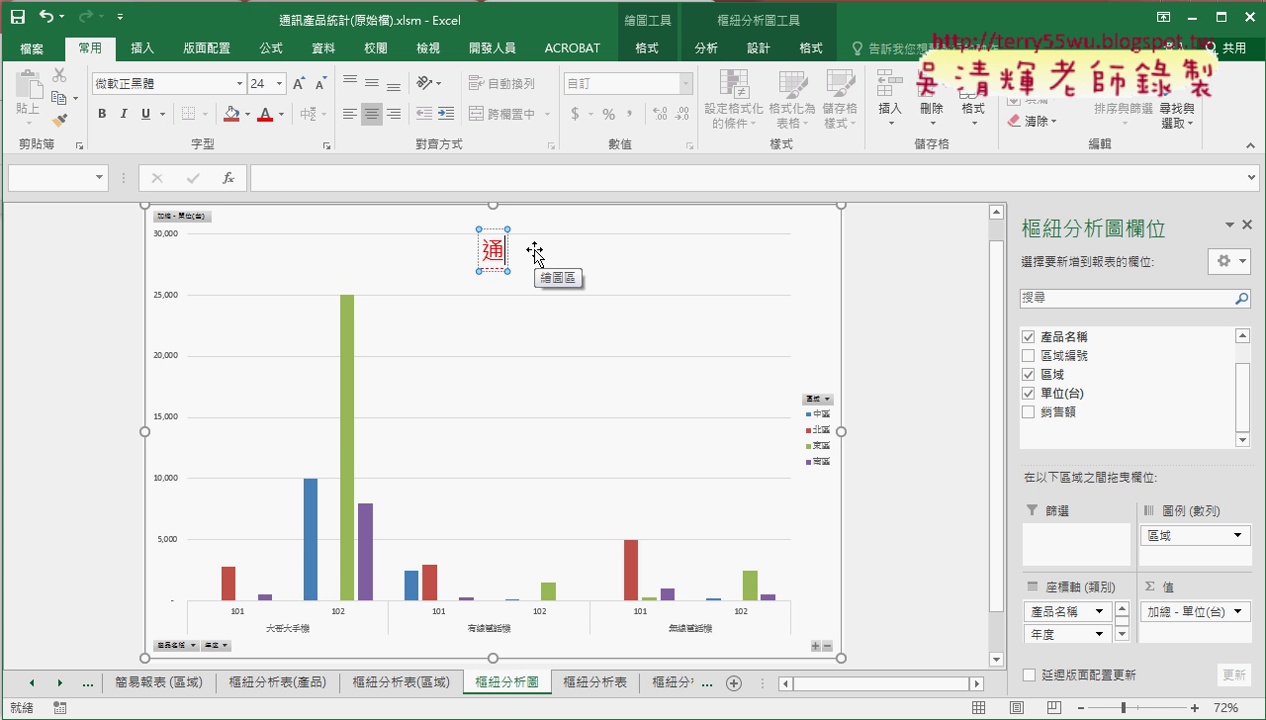
{"action": "type", "text": "訊摻品"}
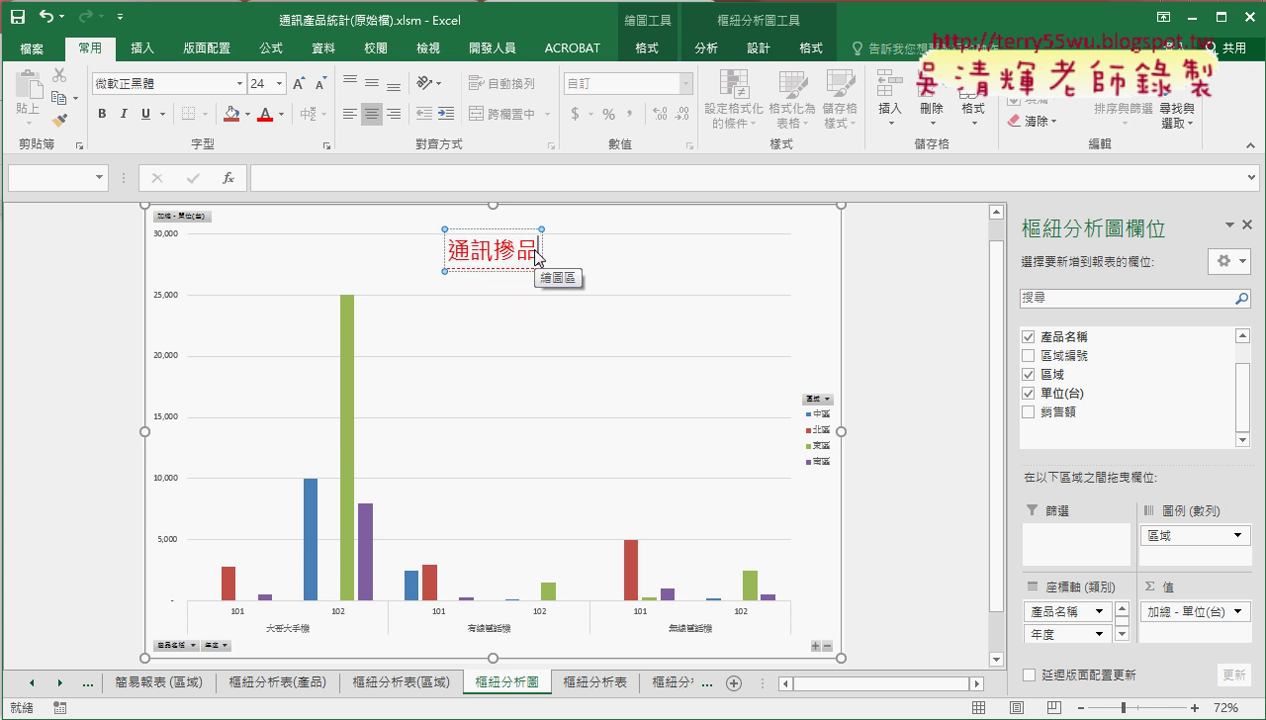
{"action": "type", "text": "報表"}
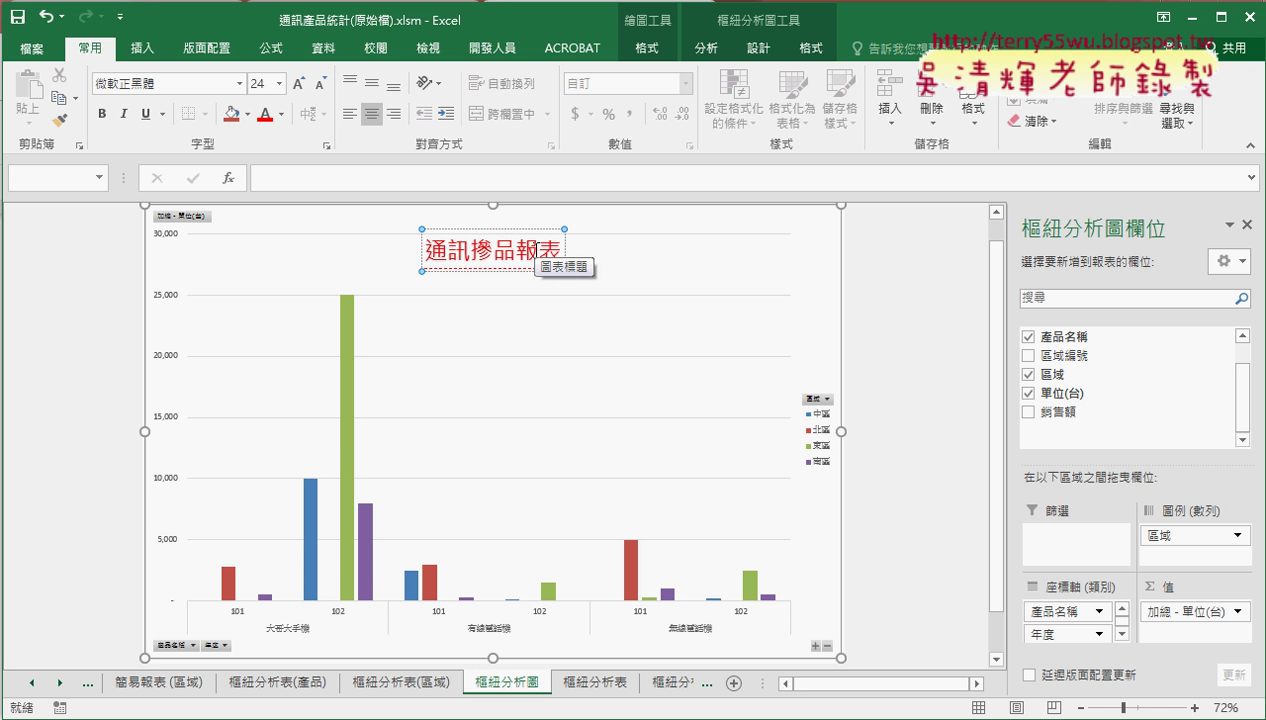
{"action": "type", "text": "產"}
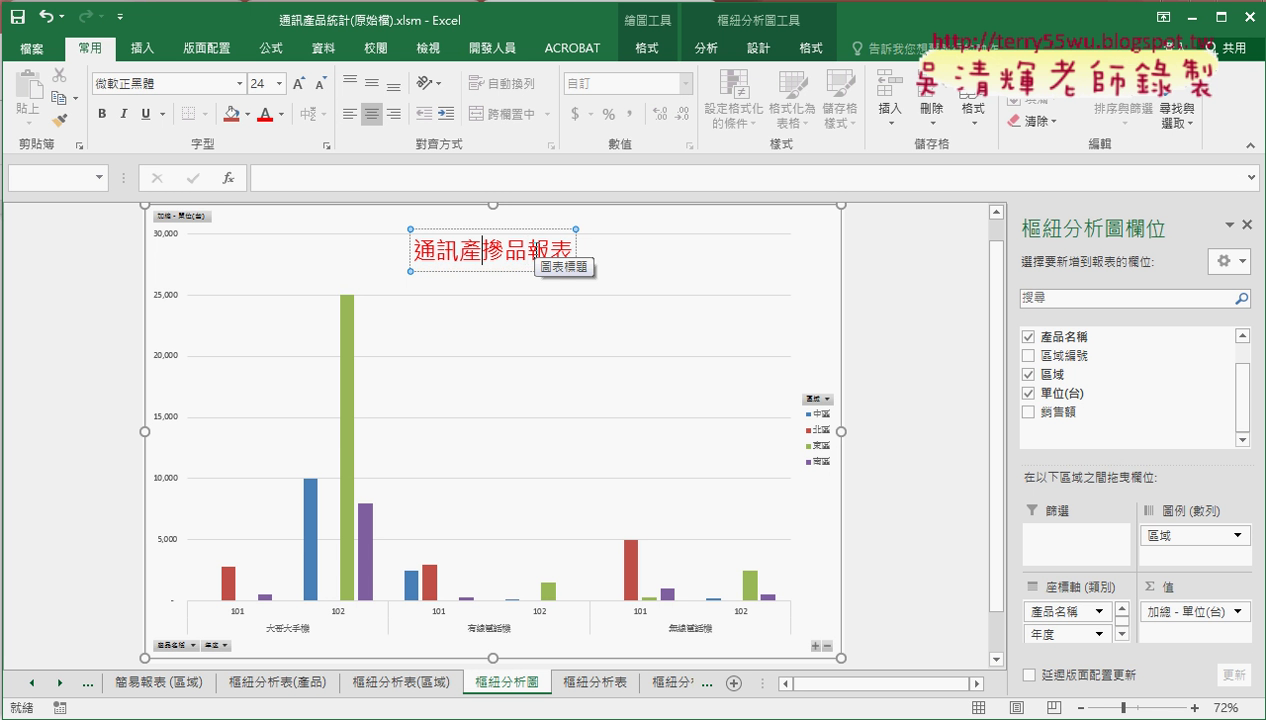
{"action": "key", "text": "Delete"}
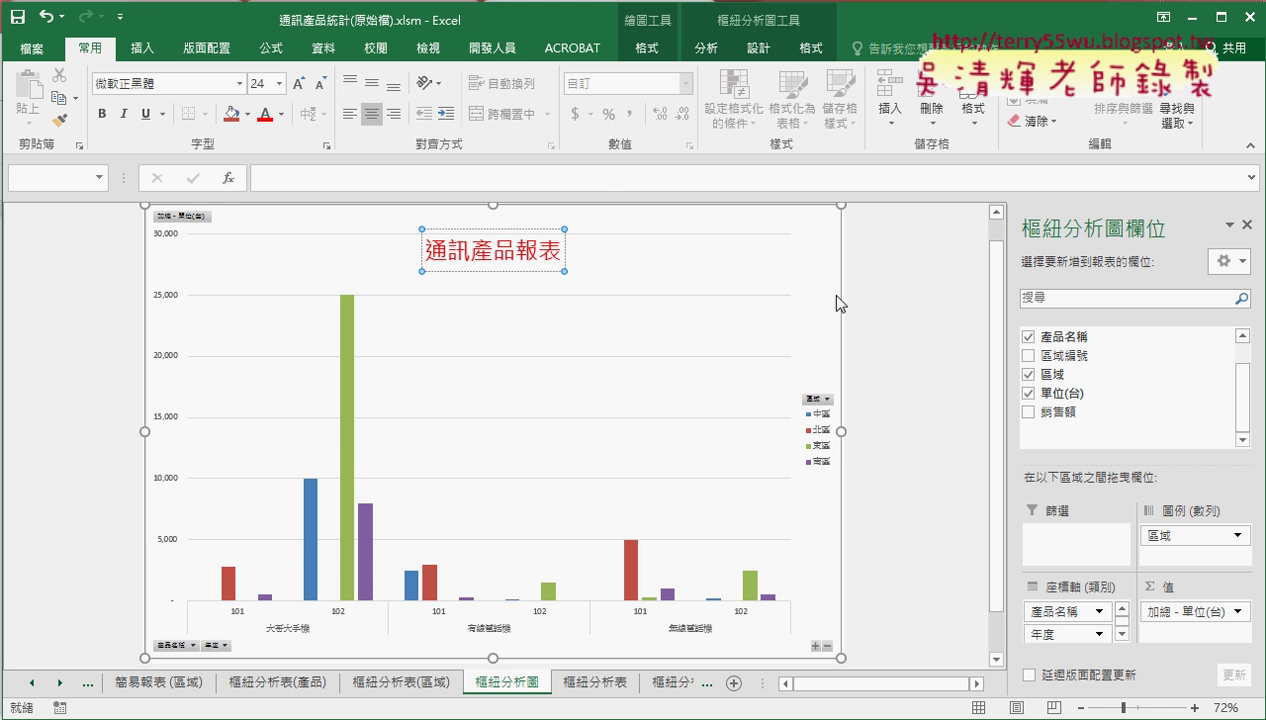
{"action": "left_click", "coordinate": [900, 312]}
{"action": "left_click", "coordinate": [606, 259]}
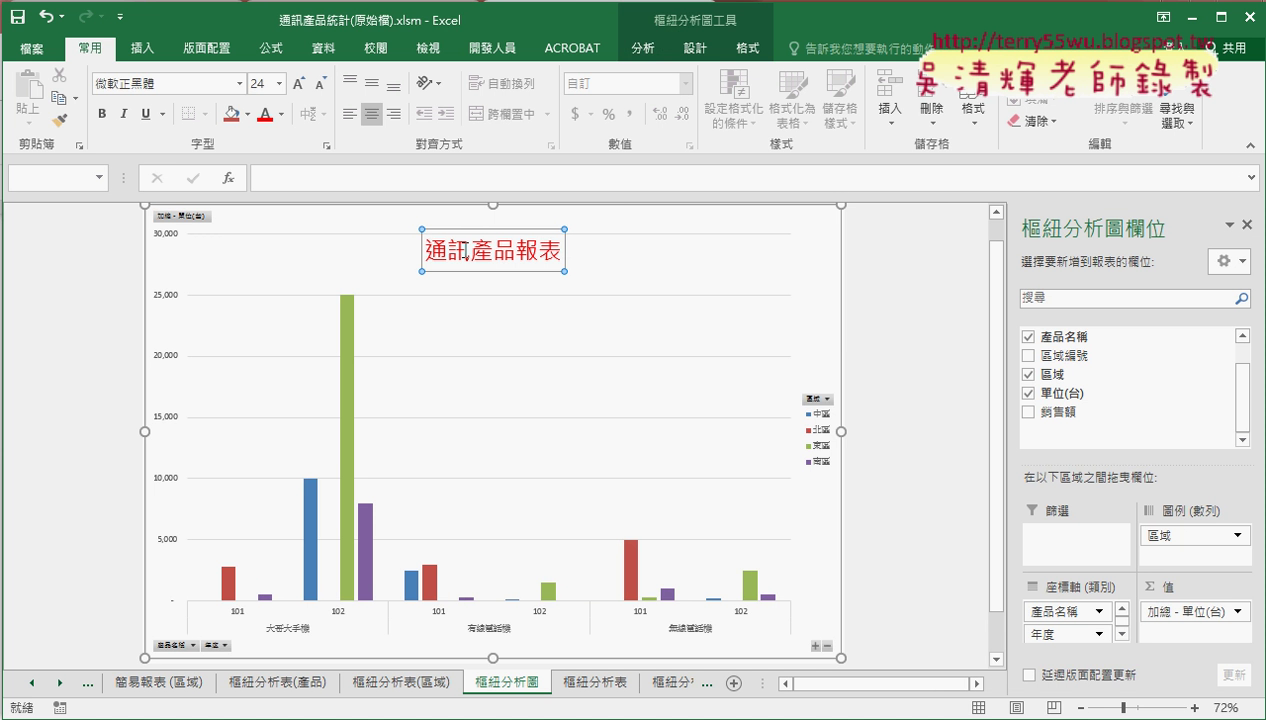
{"action": "left_click", "coordinate": [474, 320]}
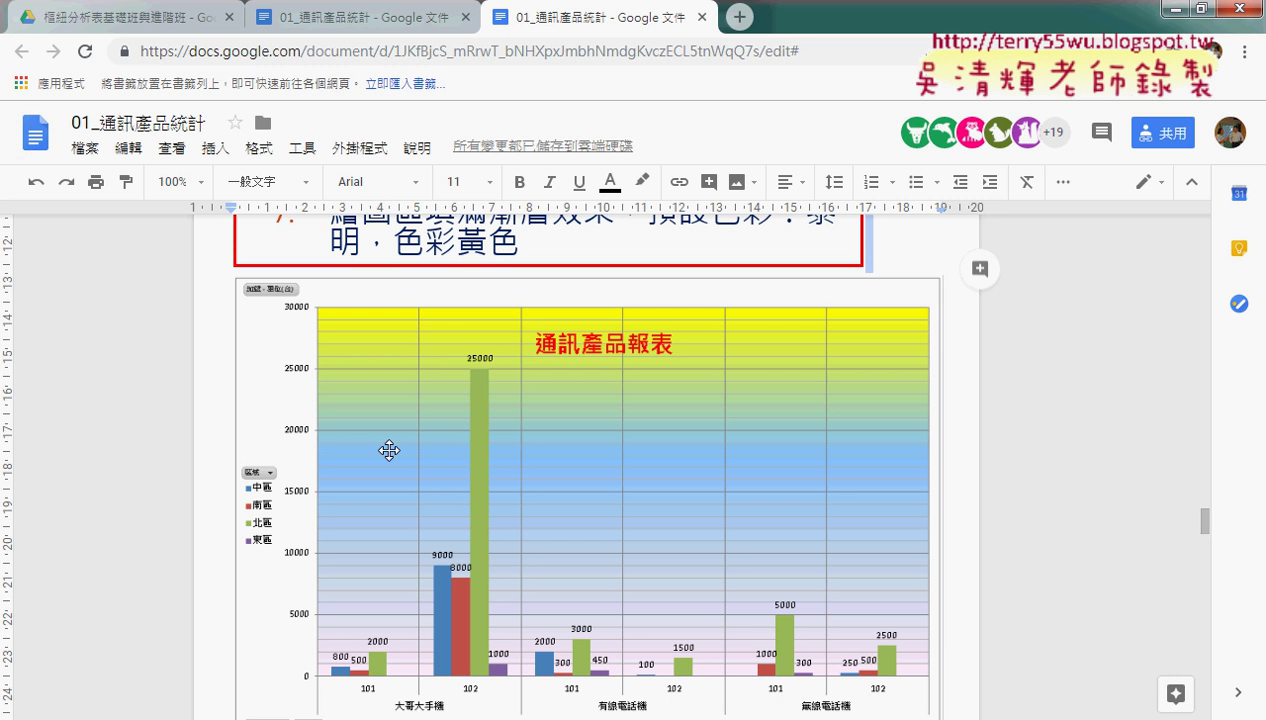
Scroll the Google Docs handout to the sample chart, then minimize the browser
{"action": "scroll", "coordinate": [388, 450], "scroll_direction": "up", "scroll_amount": 4}
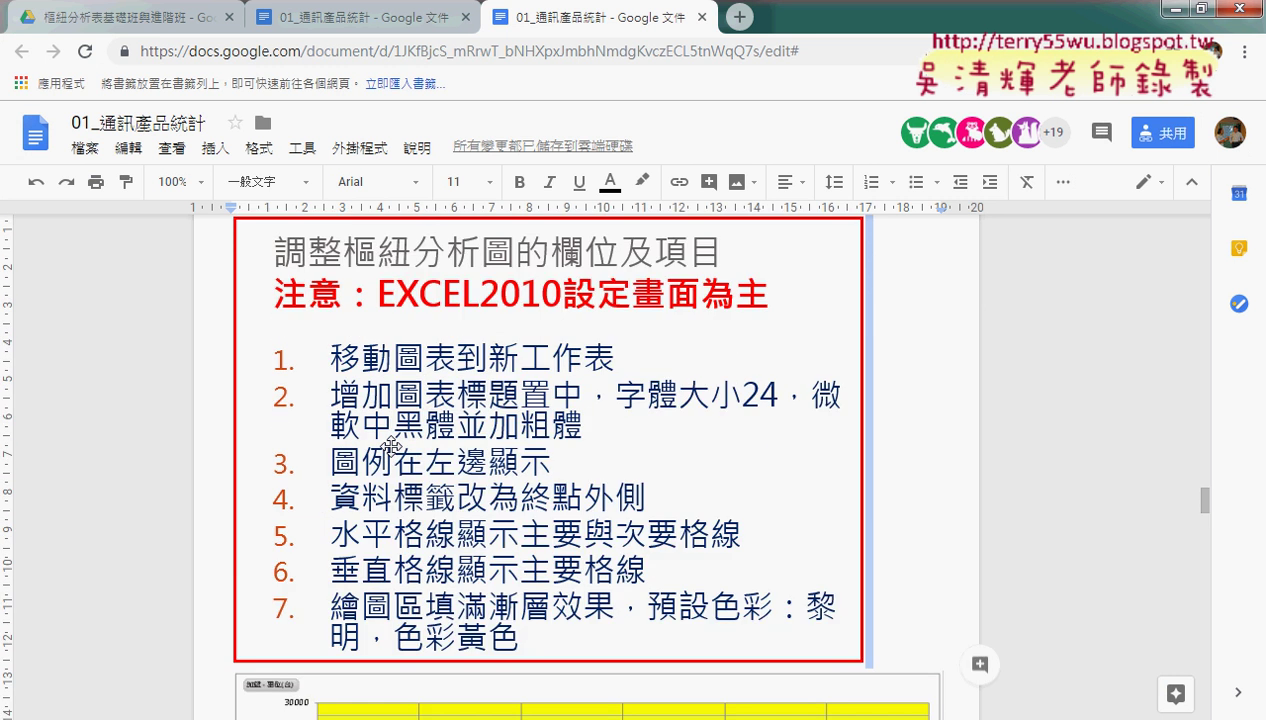
{"action": "scroll", "coordinate": [340, 396], "scroll_direction": "down", "scroll_amount": 1}
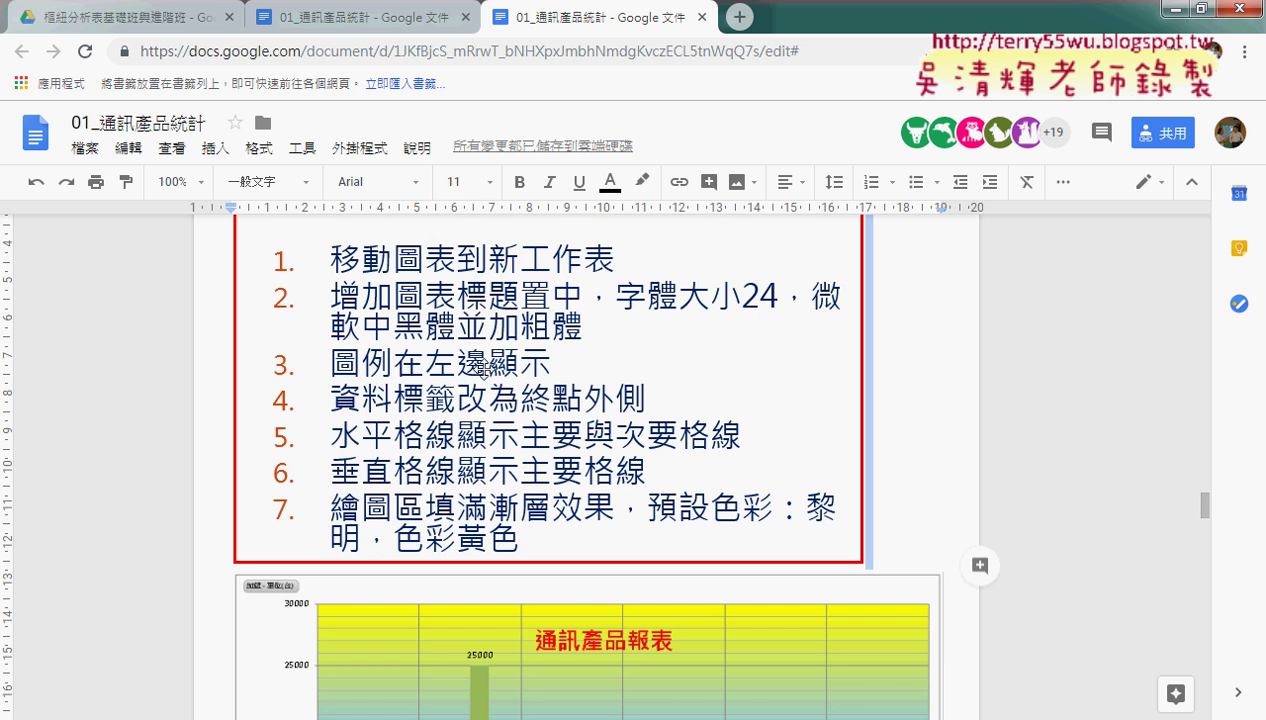
{"action": "scroll", "coordinate": [492, 393], "scroll_direction": "down", "scroll_amount": 4}
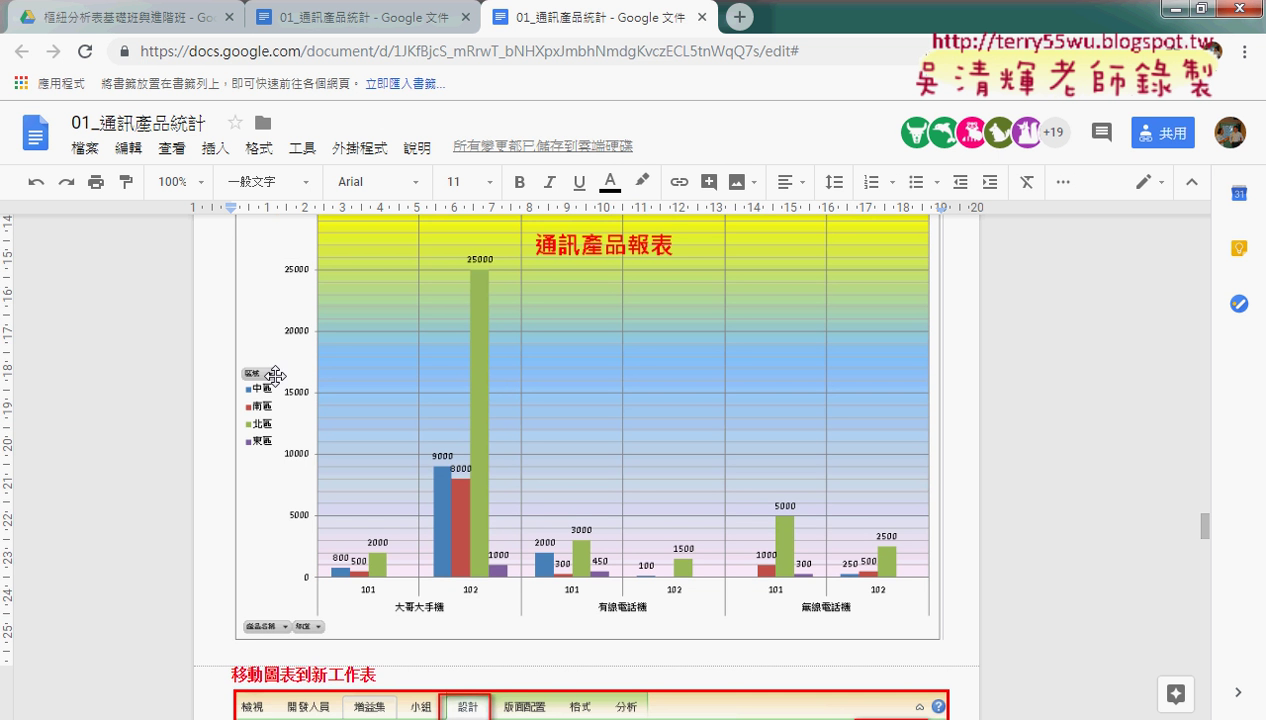
{"action": "left_click", "coordinate": [1170, 9]}
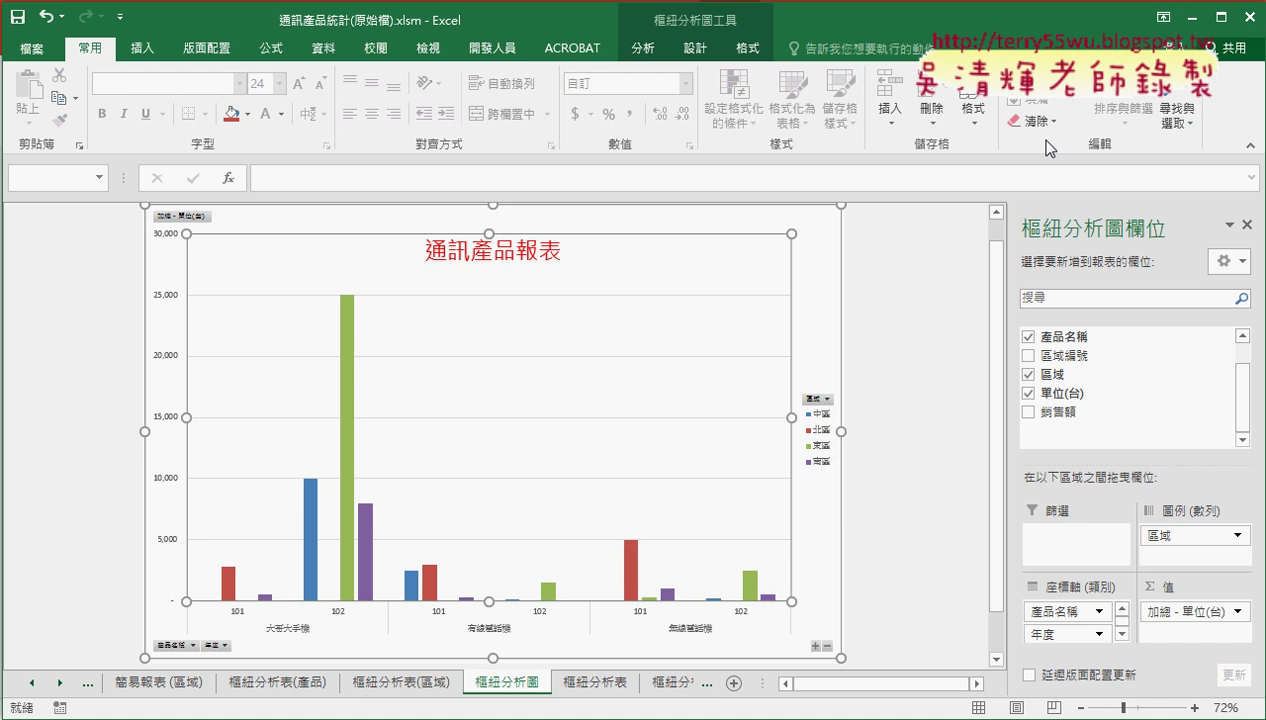
Inspect the 區域 legend filter and the 北區 and 東區 legend entries without changing anything
{"action": "left_click", "coordinate": [827, 399]}
{"action": "left_click", "coordinate": [790, 679]}
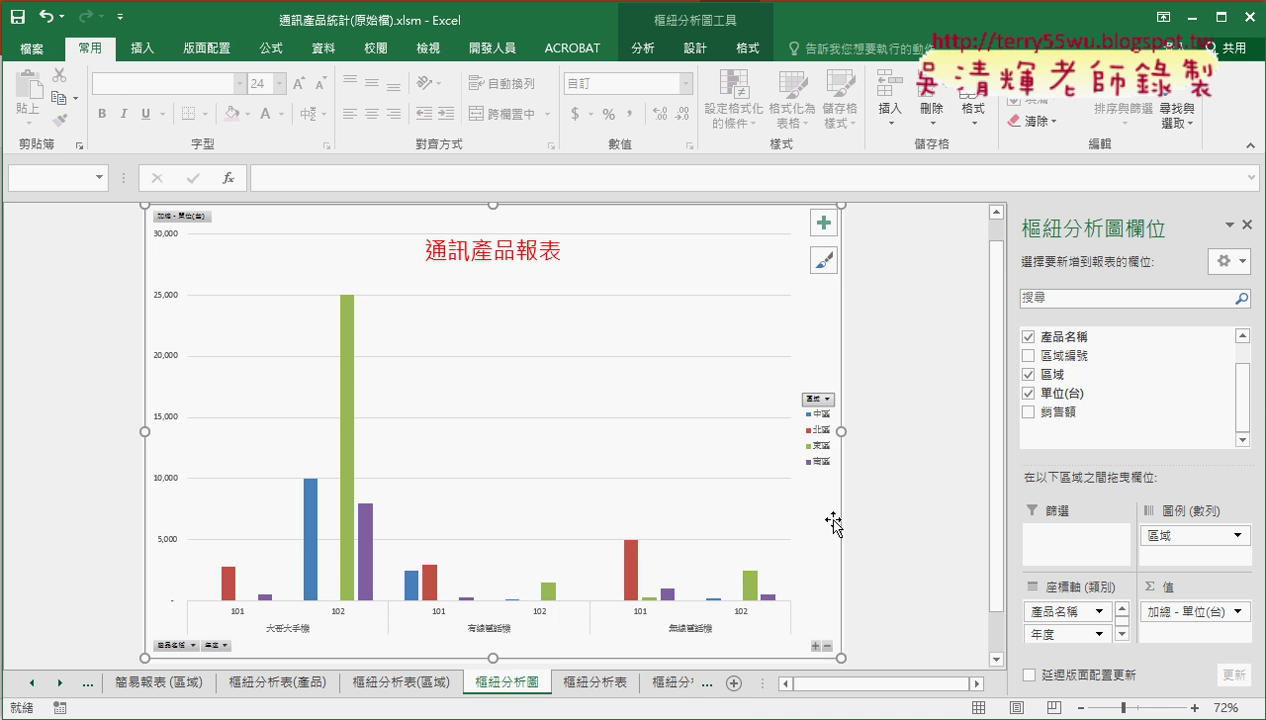
{"action": "left_click", "coordinate": [818, 438]}
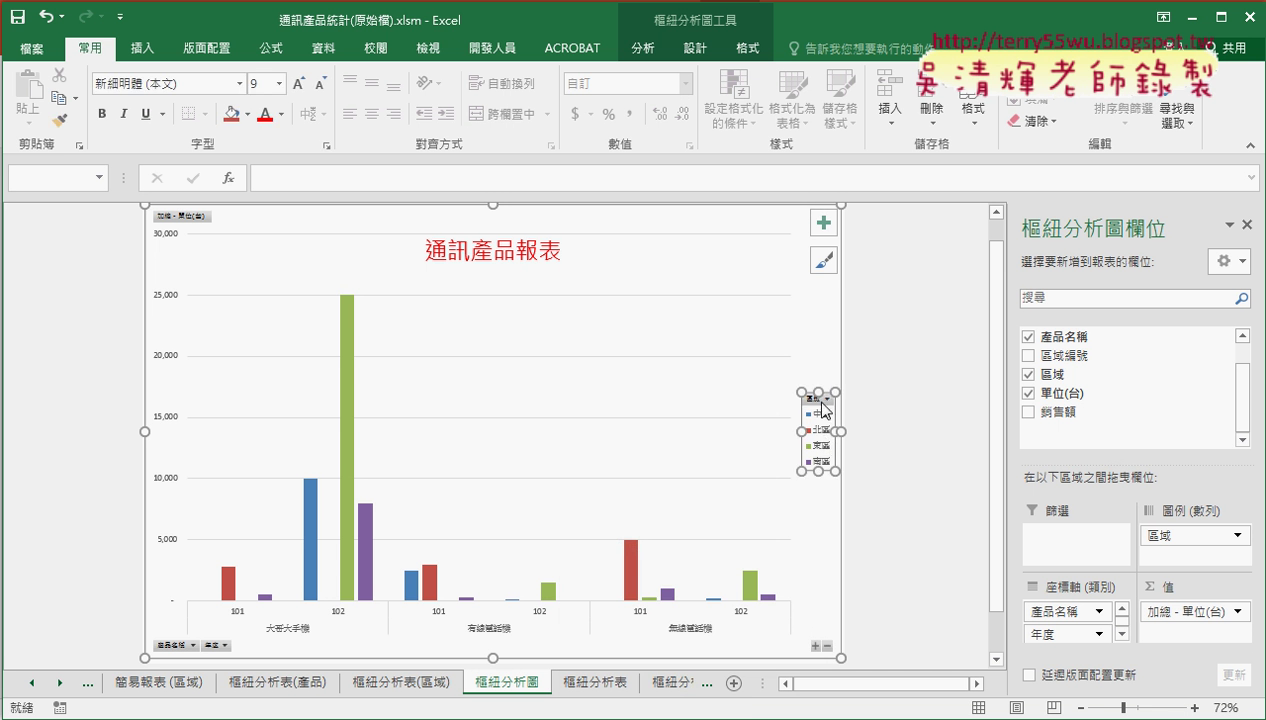
{"action": "left_click", "coordinate": [818, 430]}
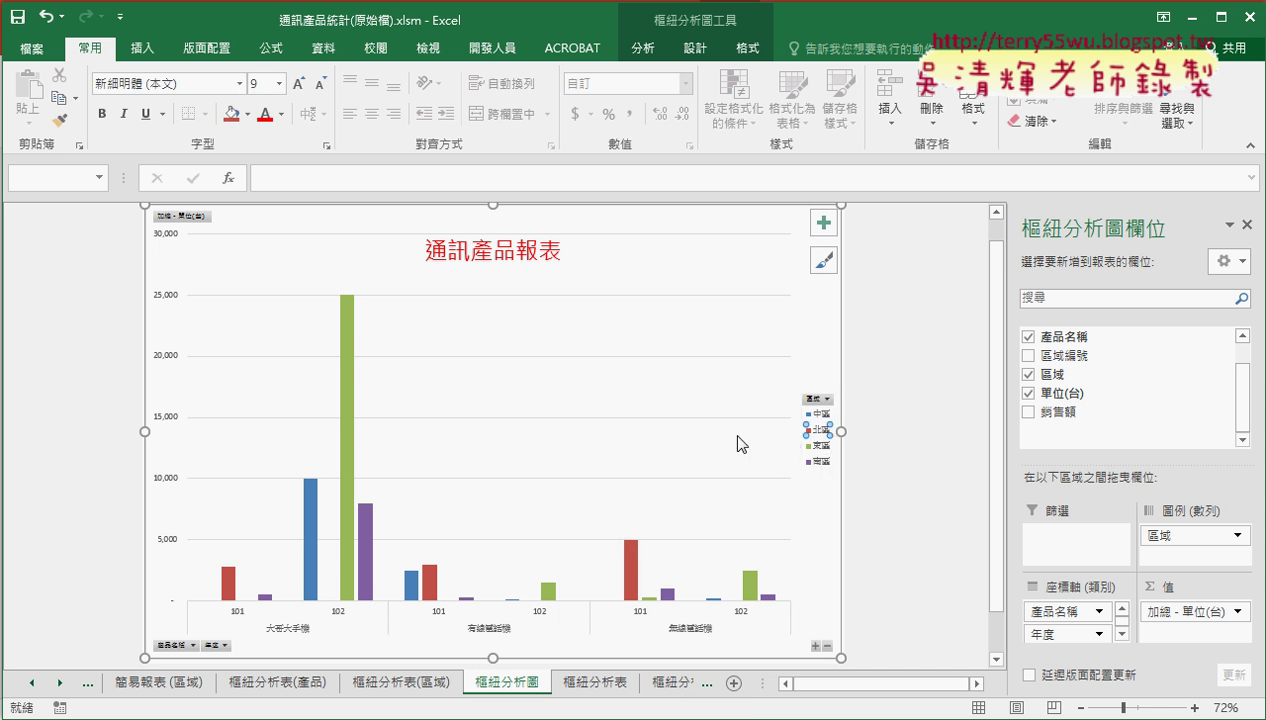
{"action": "left_click", "coordinate": [819, 446]}
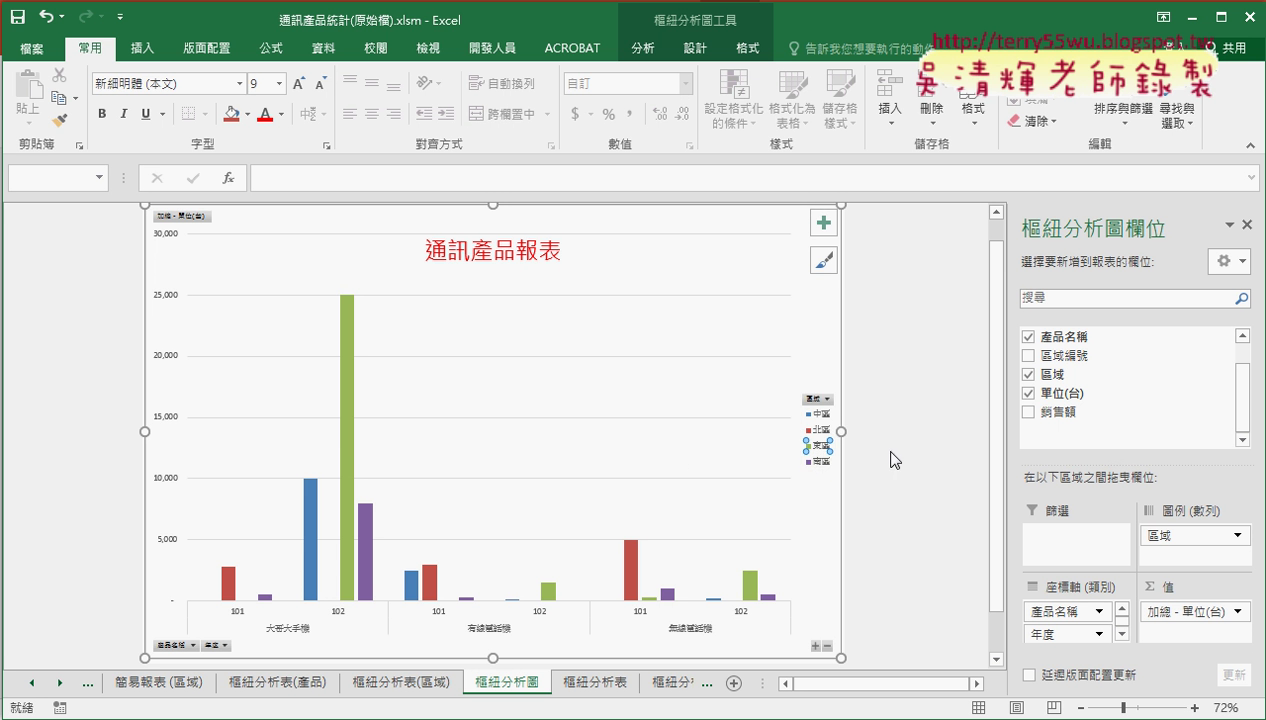
{"action": "left_click", "coordinate": [860, 410]}
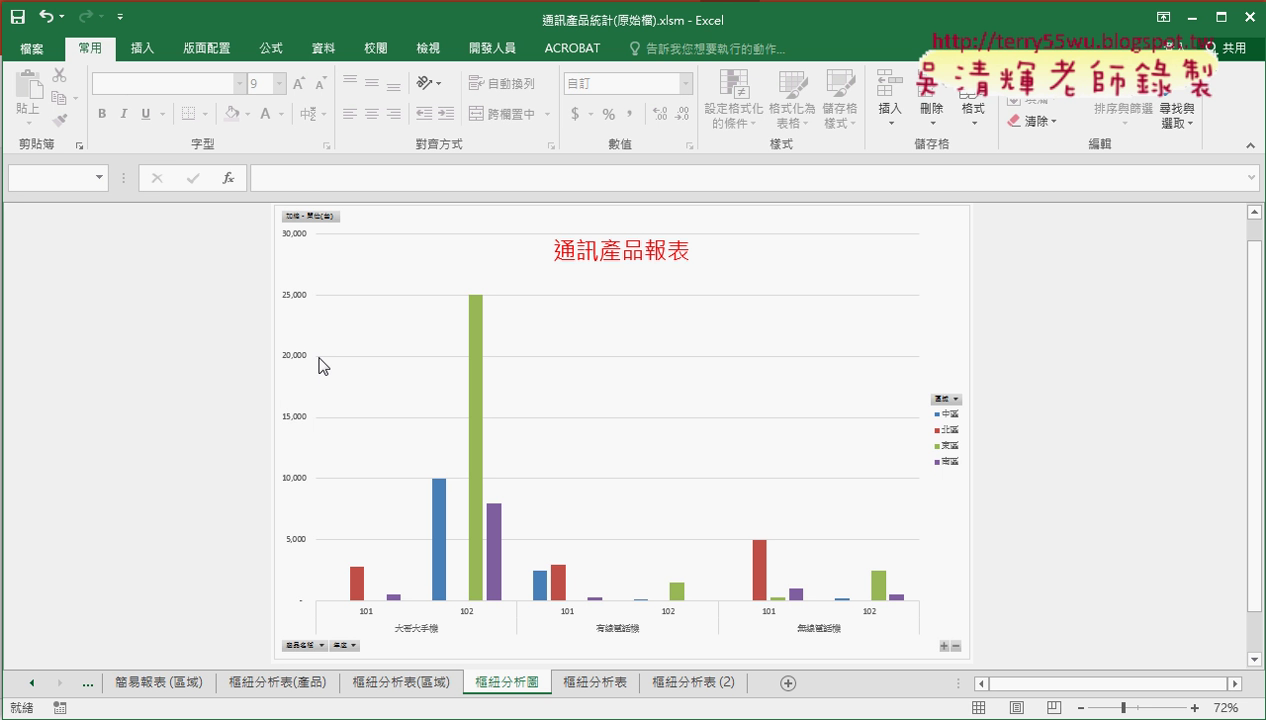
{"action": "left_click", "coordinate": [740, 326]}
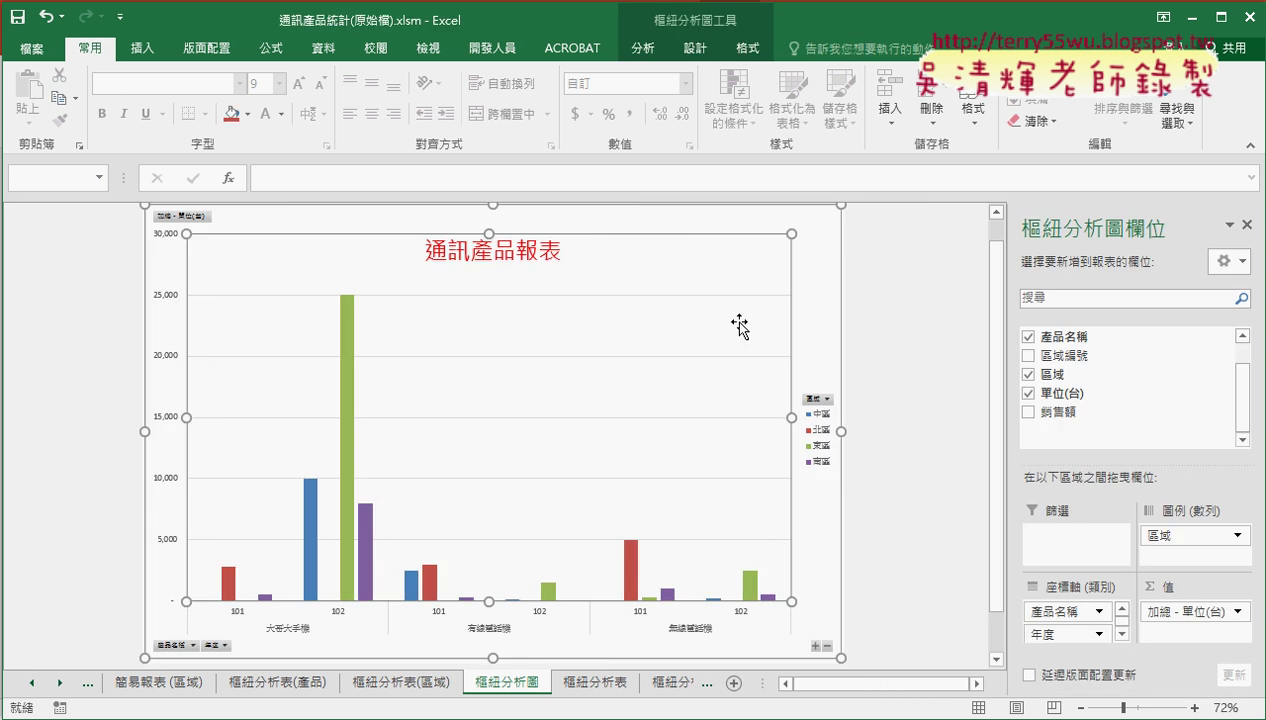
Place the legend on the left via Design > Add Chart Element > Legend > Left
{"action": "left_click", "coordinate": [693, 50]}
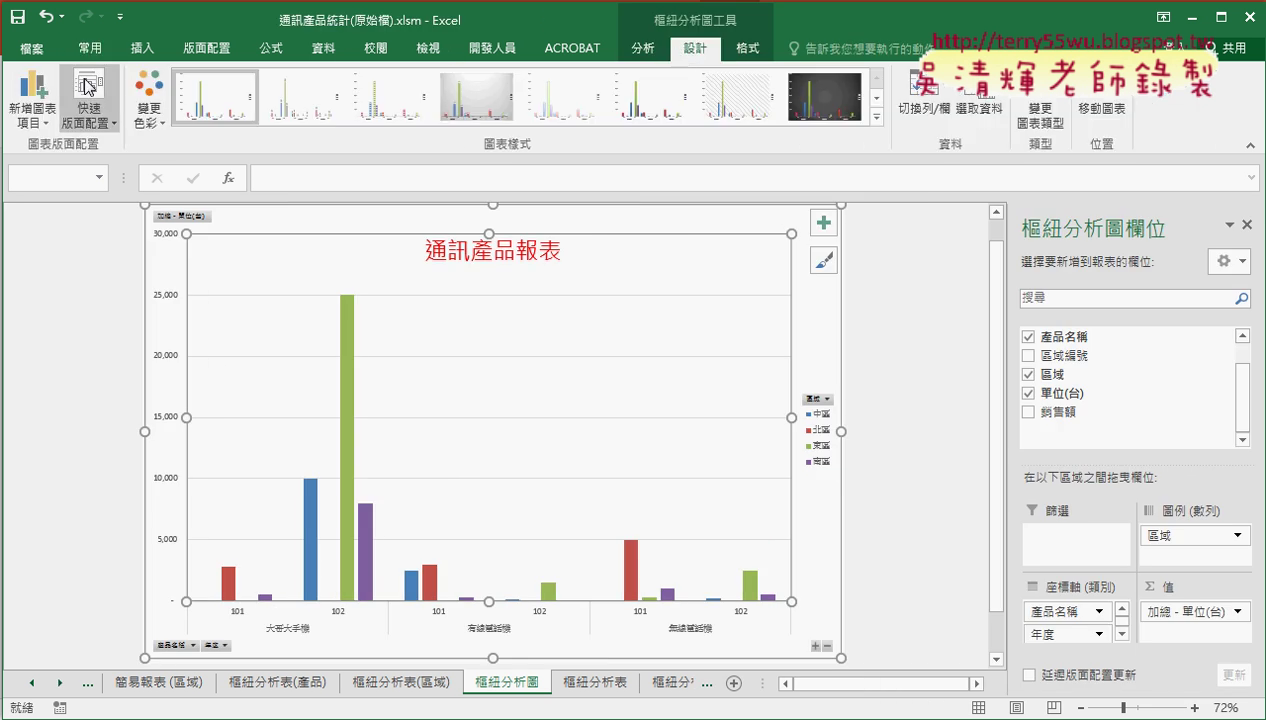
{"action": "left_click", "coordinate": [41, 122]}
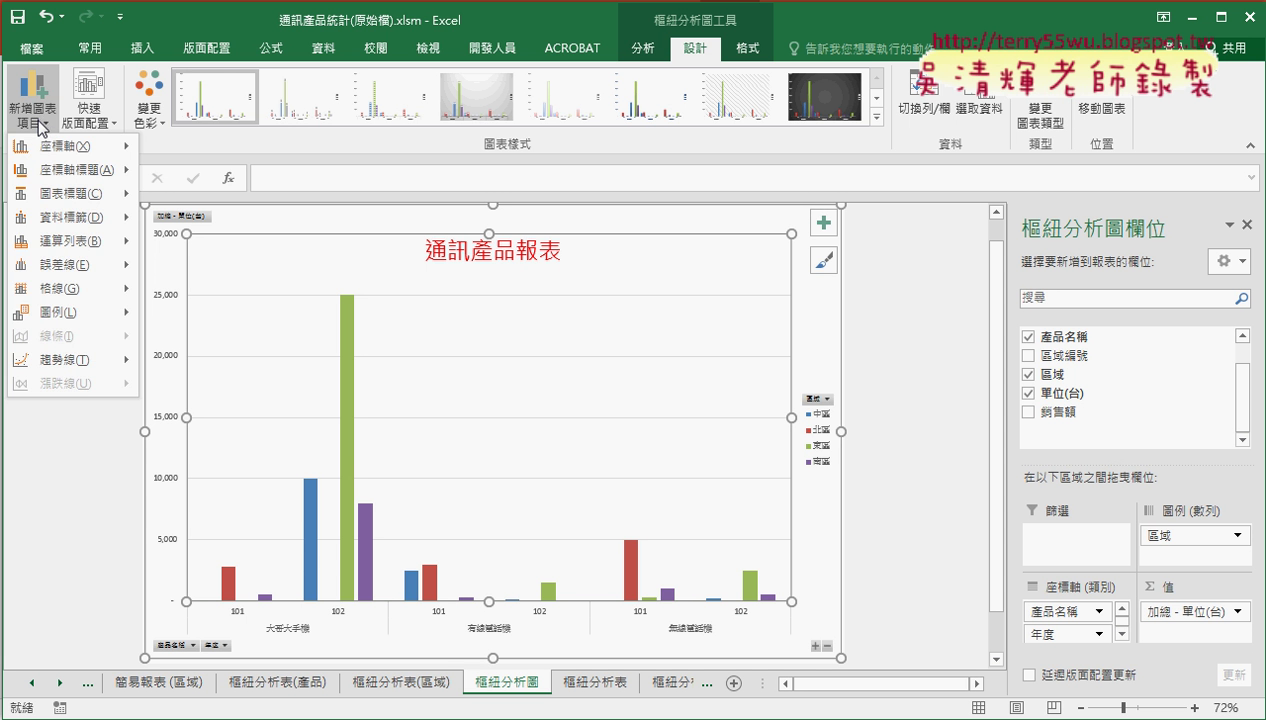
{"action": "mouse_move", "coordinate": [61, 323]}
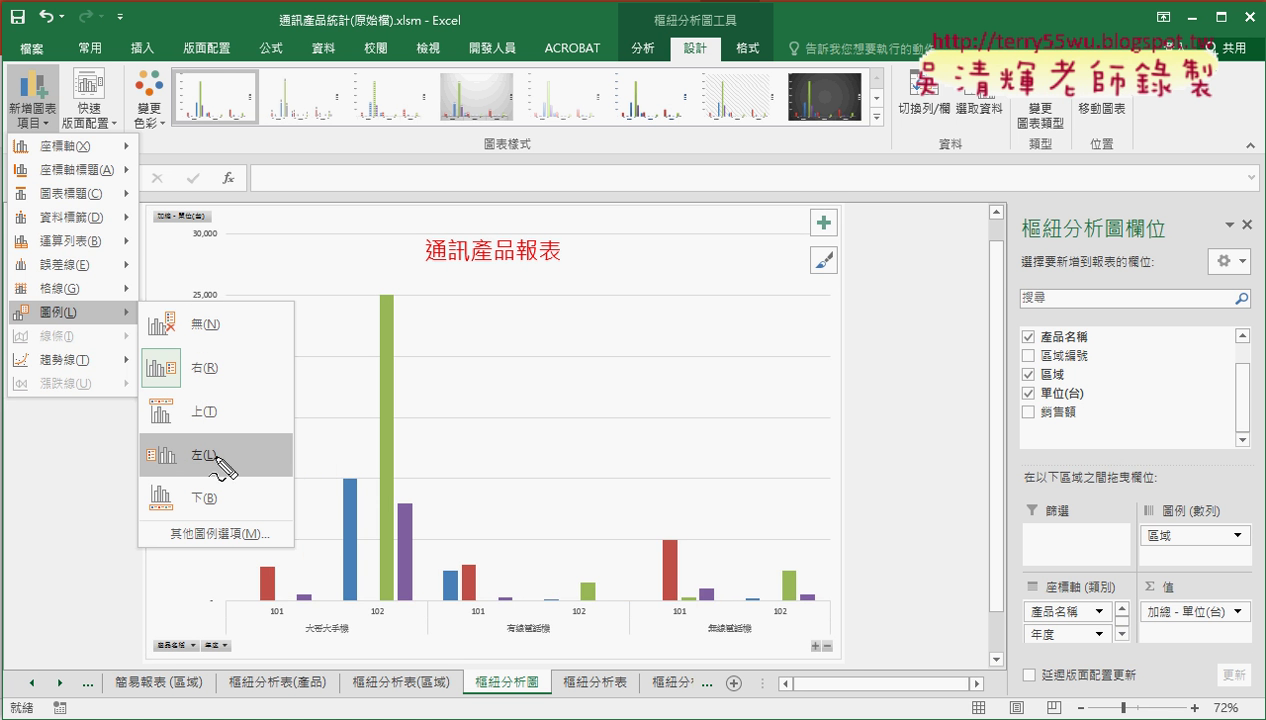
{"action": "left_click_drag", "start_coordinate": [712, 44], "coordinate": [705, 62]}
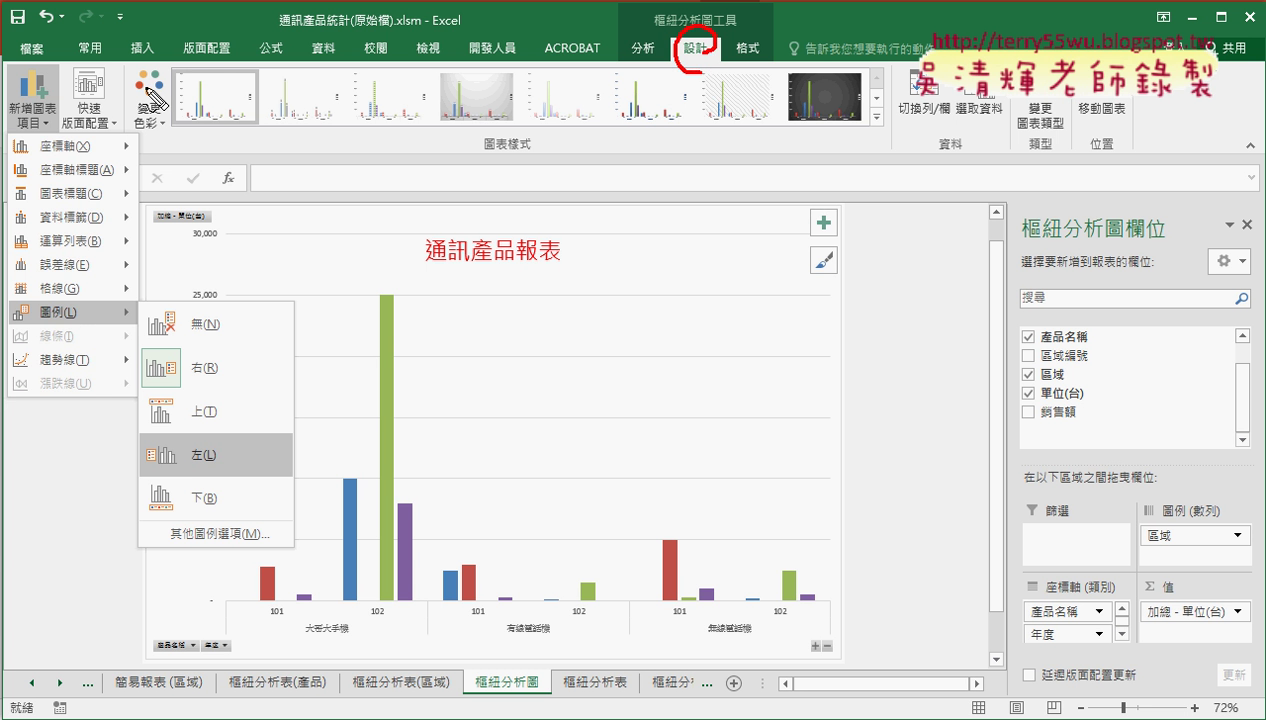
{"action": "left_click_drag", "start_coordinate": [42, 47], "coordinate": [60, 117]}
{"action": "left_click_drag", "start_coordinate": [60, 350], "coordinate": [72, 340]}
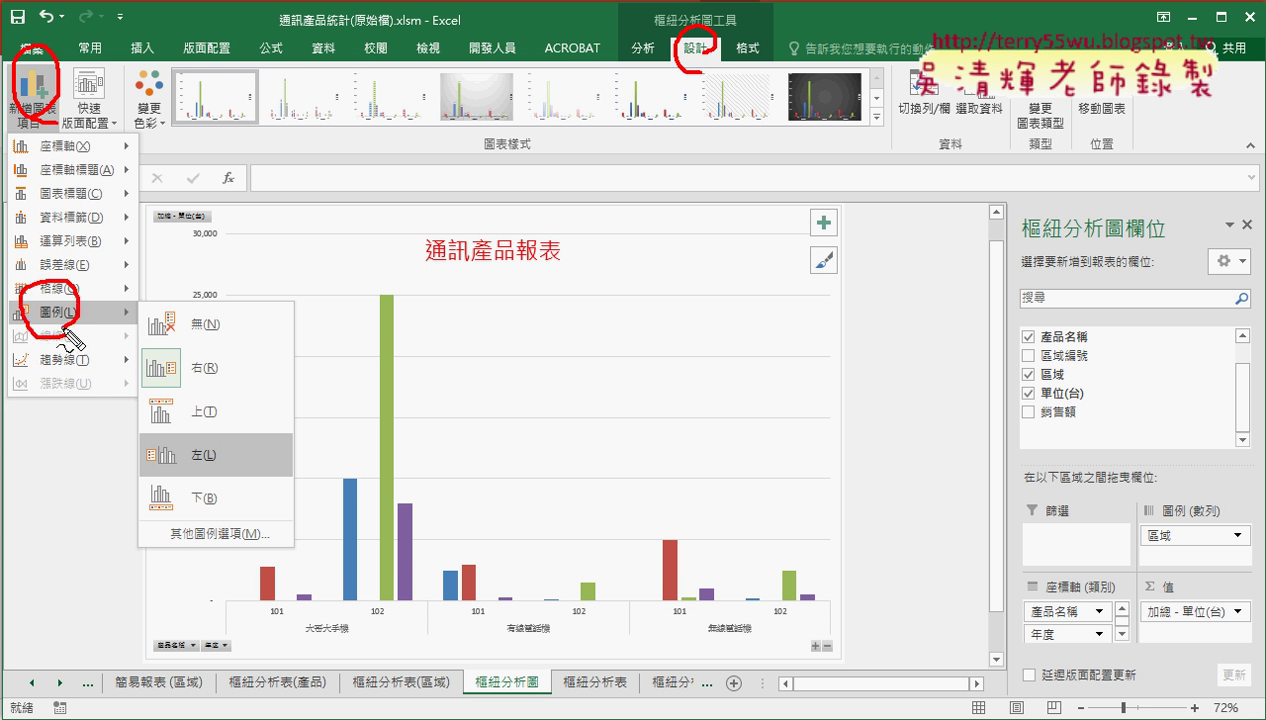
{"action": "key", "text": "Escape"}
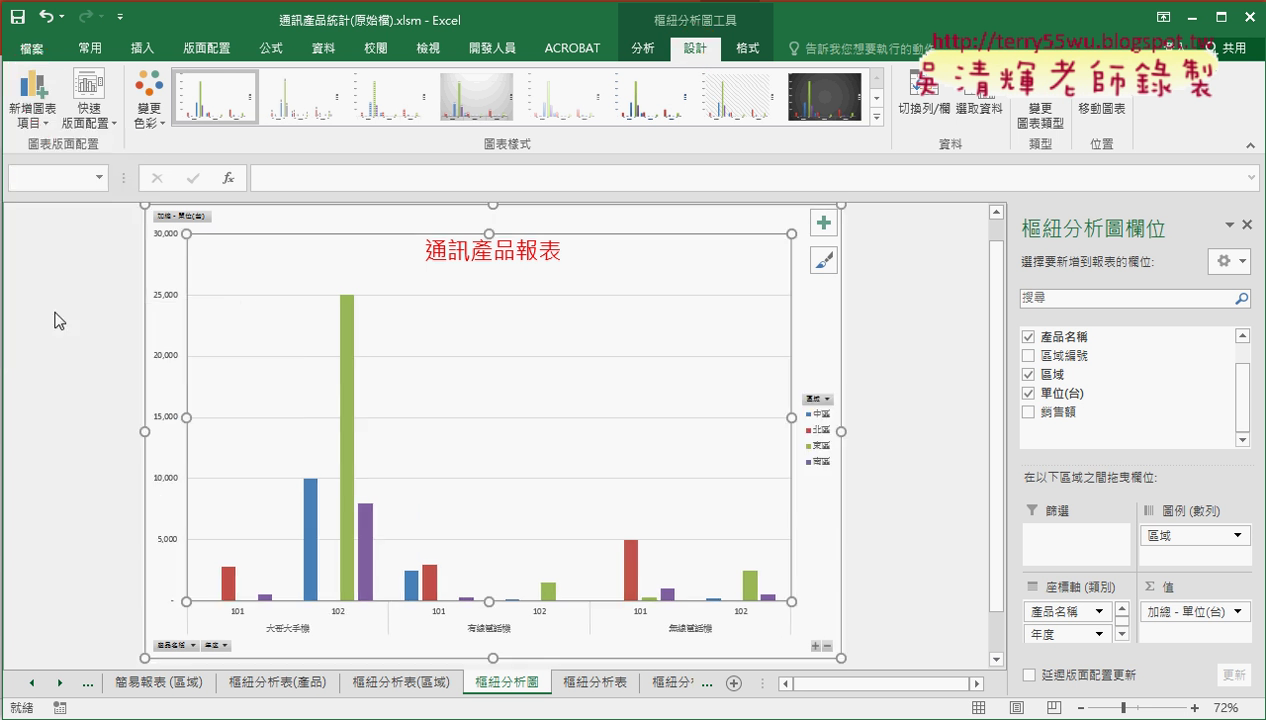
{"action": "left_click", "coordinate": [32, 110]}
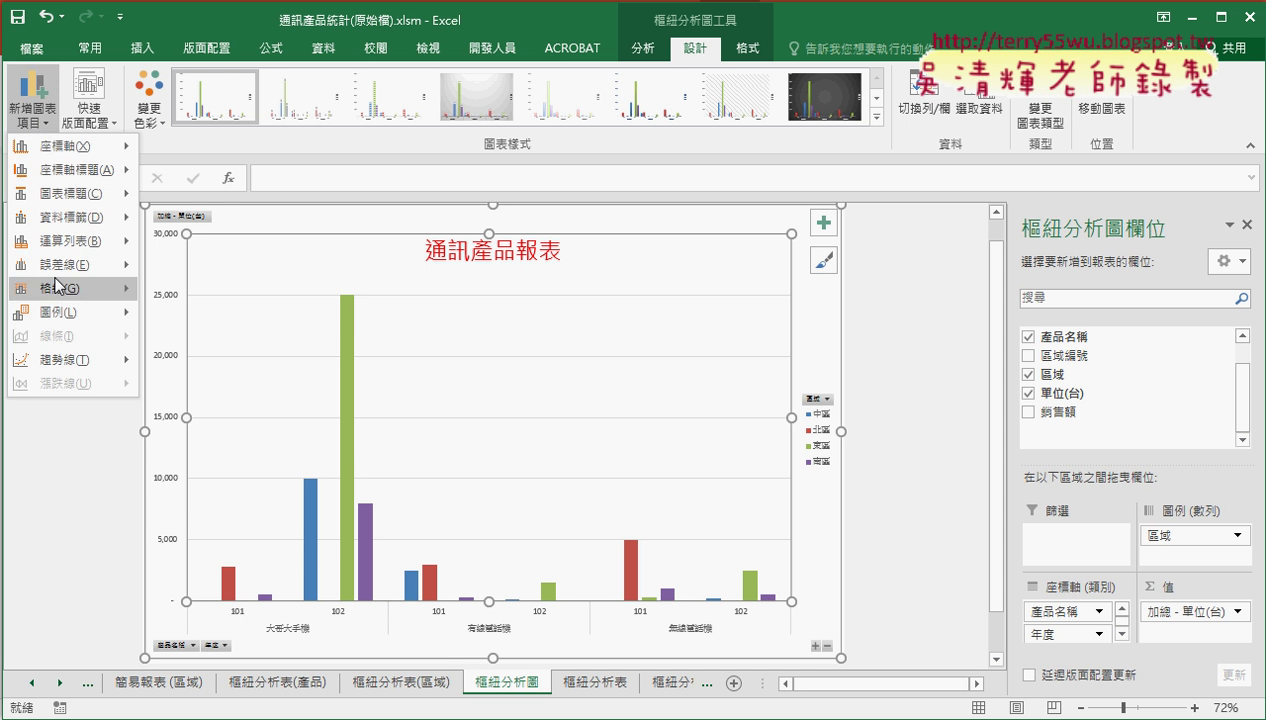
{"action": "mouse_move", "coordinate": [60, 316]}
{"action": "left_click", "coordinate": [185, 449]}
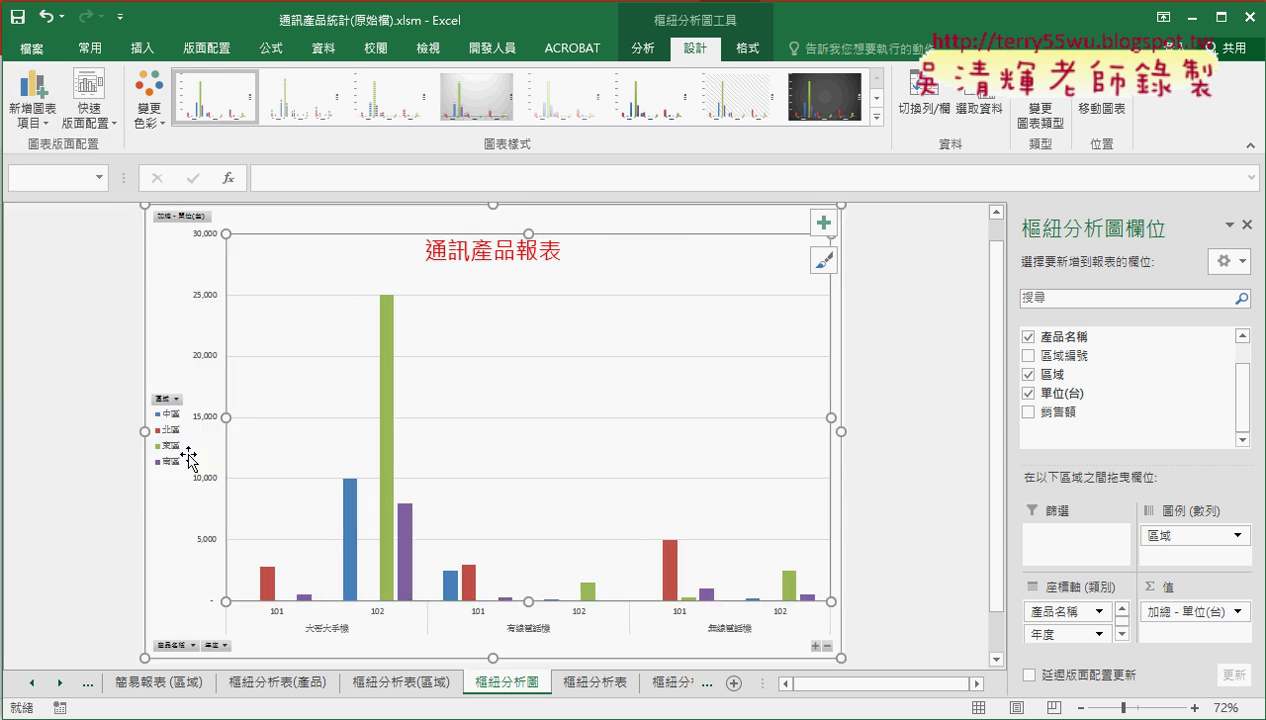
{"action": "left_click", "coordinate": [175, 399]}
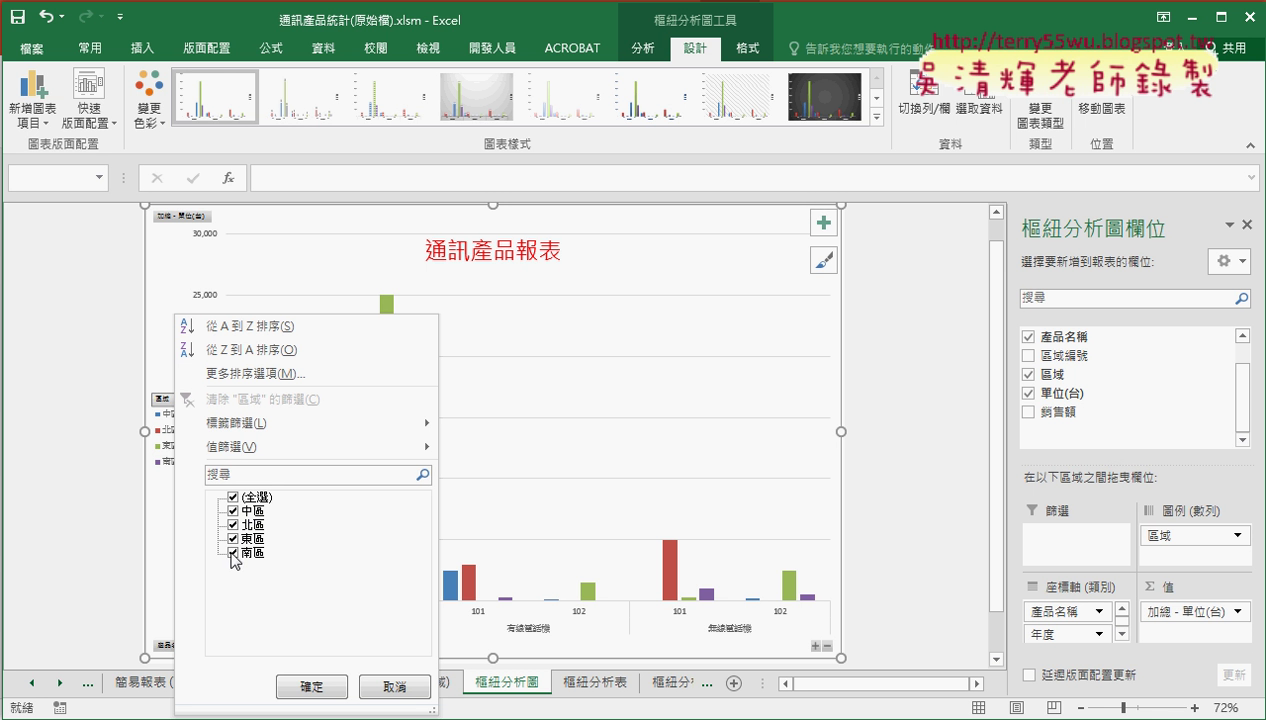
Filter the chart's 區域 legend to show only 中區 and 北區
{"action": "left_click", "coordinate": [232, 552]}
{"action": "left_click", "coordinate": [232, 538]}
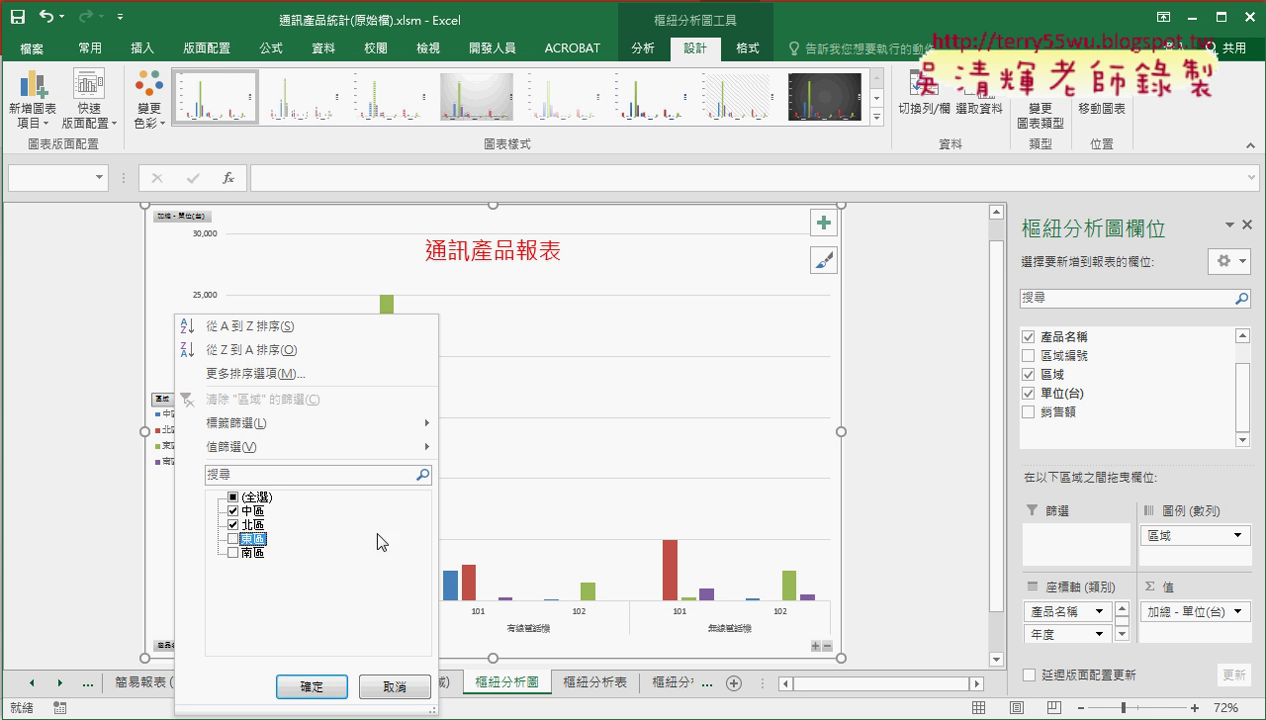
{"action": "left_click", "coordinate": [316, 688]}
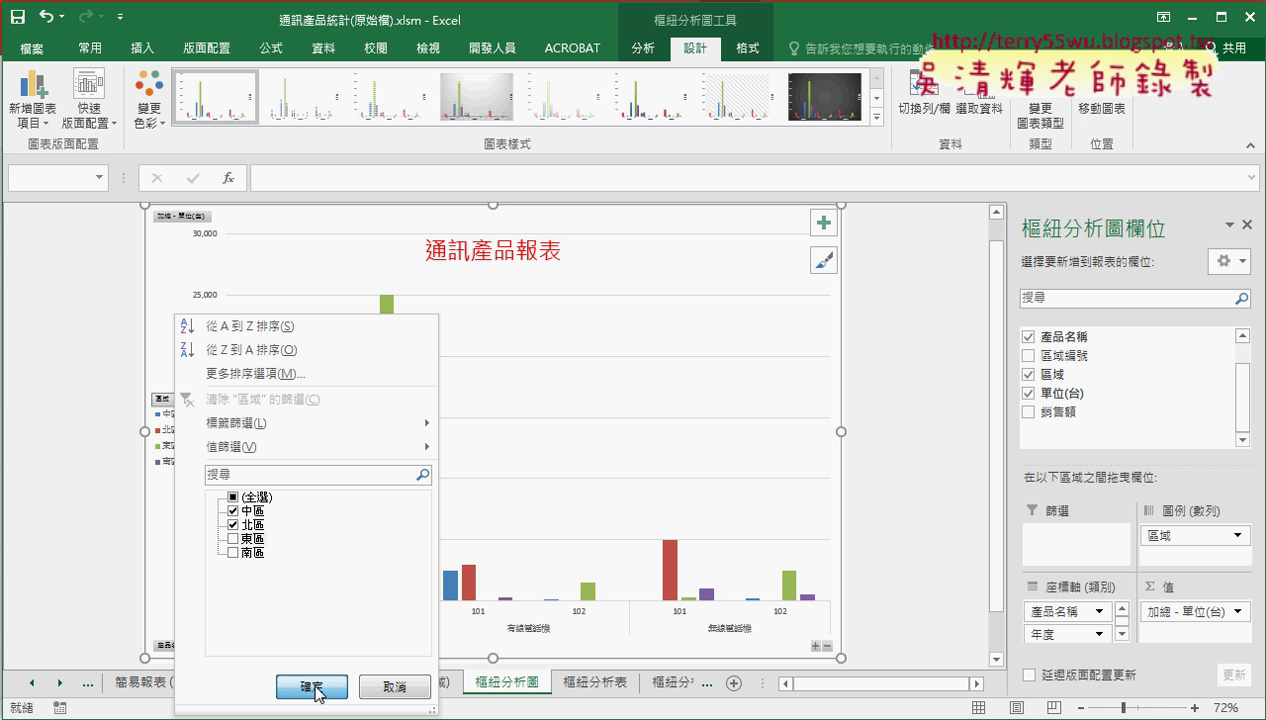
{"action": "left_click", "coordinate": [316, 688]}
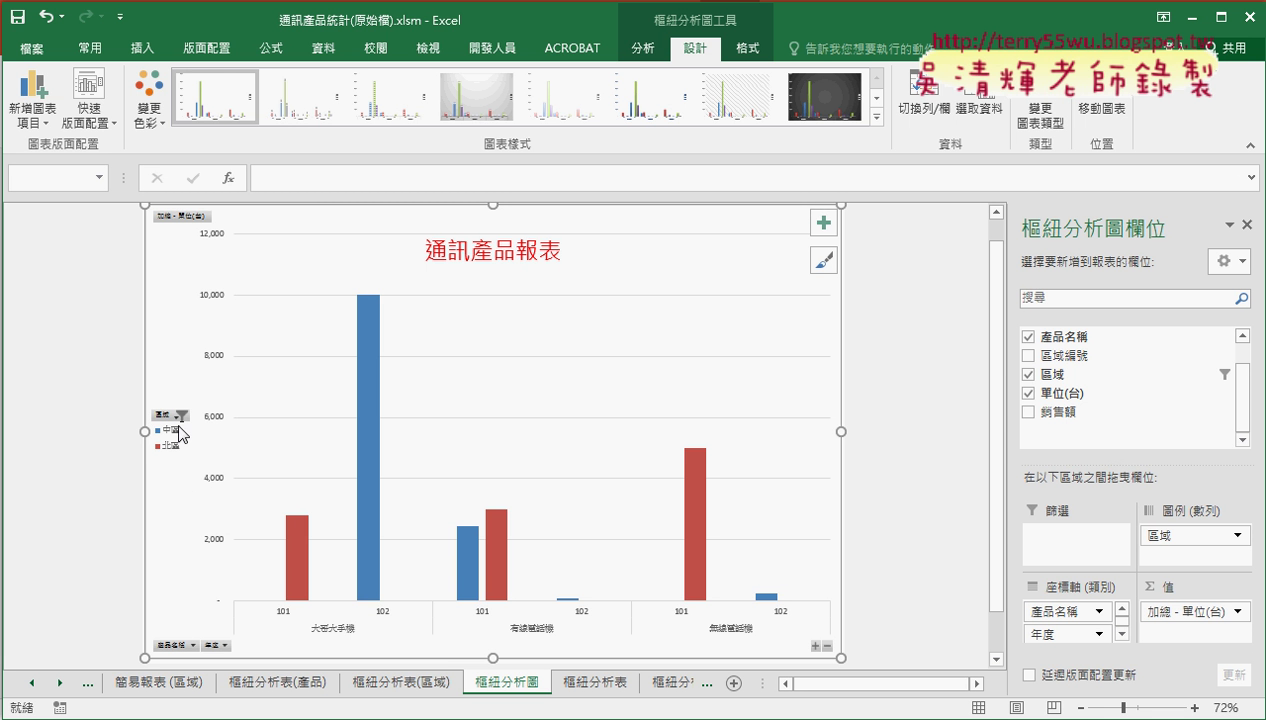
Re-include 東區 and 南區 so all four regions show, then return to the instructions
{"action": "left_click", "coordinate": [181, 418]}
{"action": "left_click", "coordinate": [58, 237]}
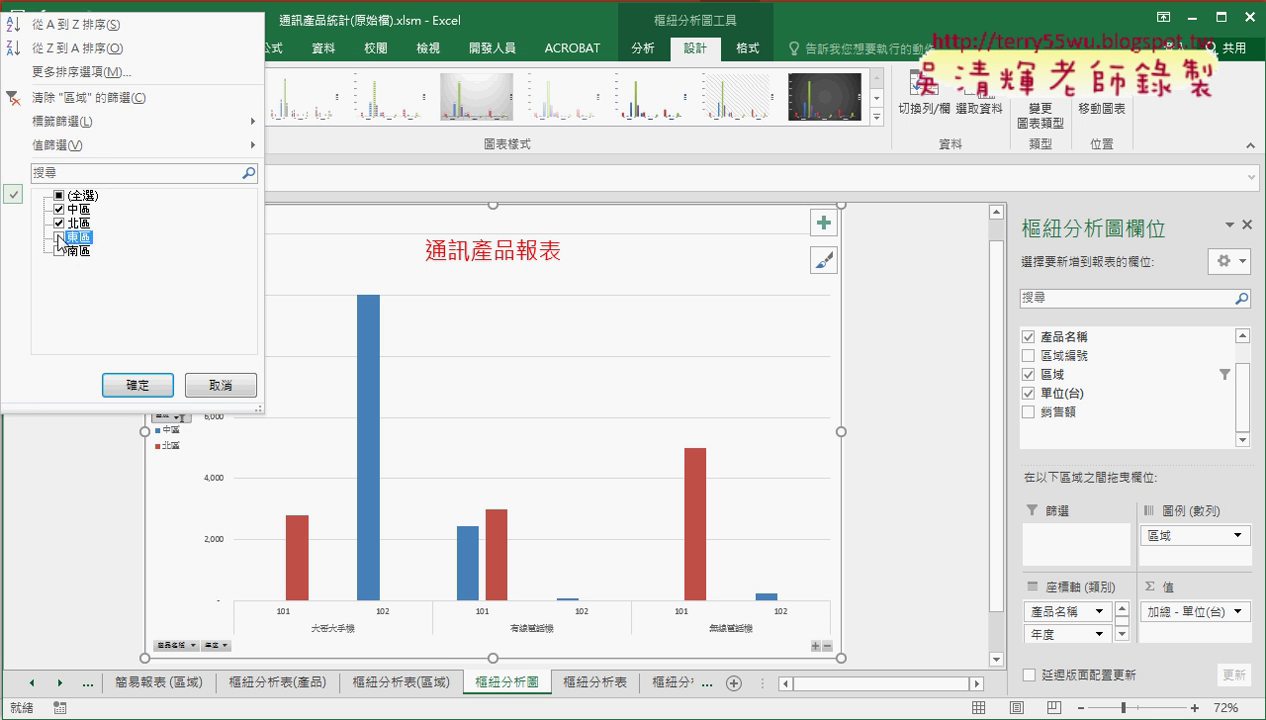
{"action": "left_click", "coordinate": [58, 251]}
{"action": "left_click", "coordinate": [160, 385]}
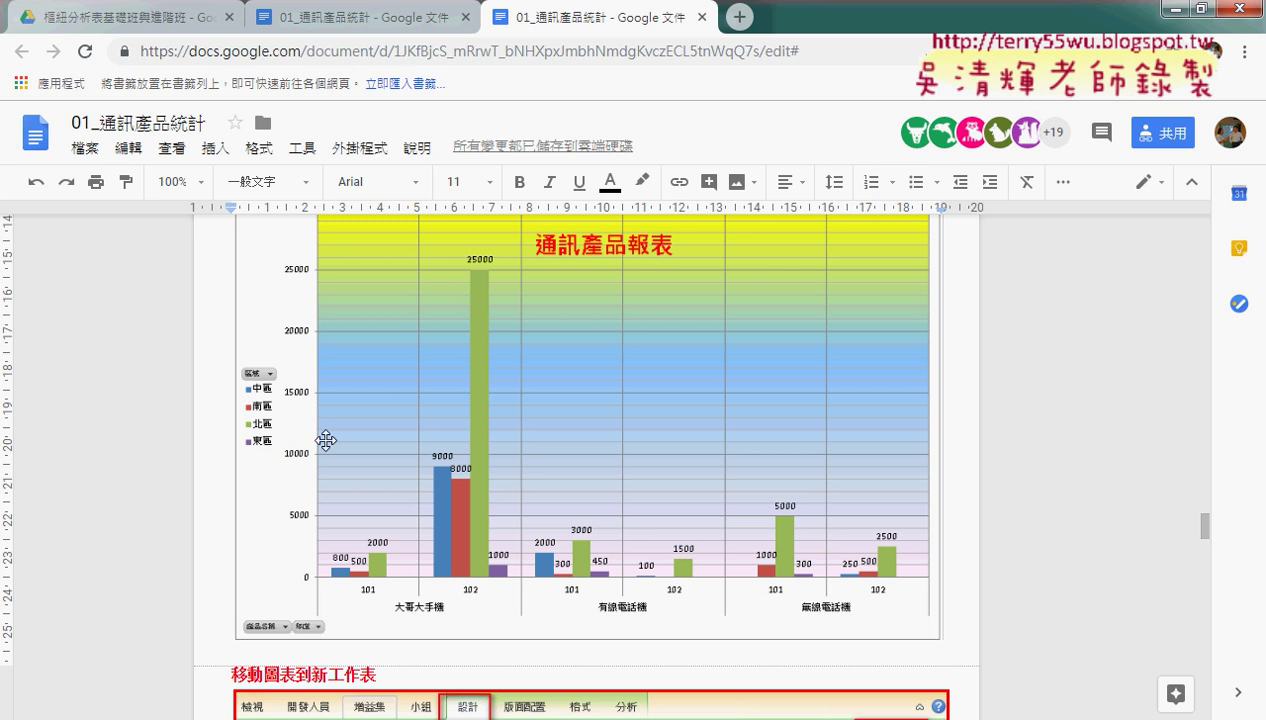
{"action": "scroll", "coordinate": [326, 440], "scroll_direction": "up", "scroll_amount": 3}
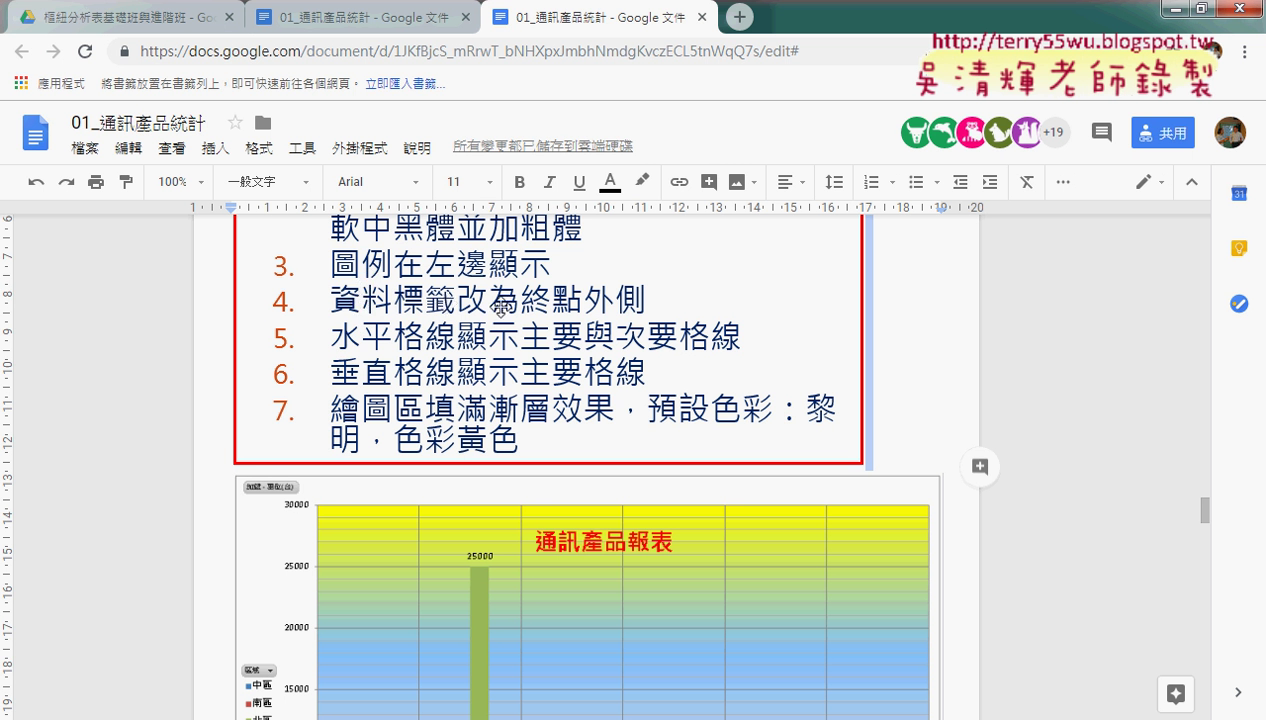
Scroll the Google Doc down to the sample 通訊產品報表 chart with outside-end labels and gradient plot area
{"action": "scroll", "coordinate": [610, 313], "scroll_direction": "down", "scroll_amount": 1}
{"action": "scroll", "coordinate": [610, 313], "scroll_direction": "down", "scroll_amount": 1}
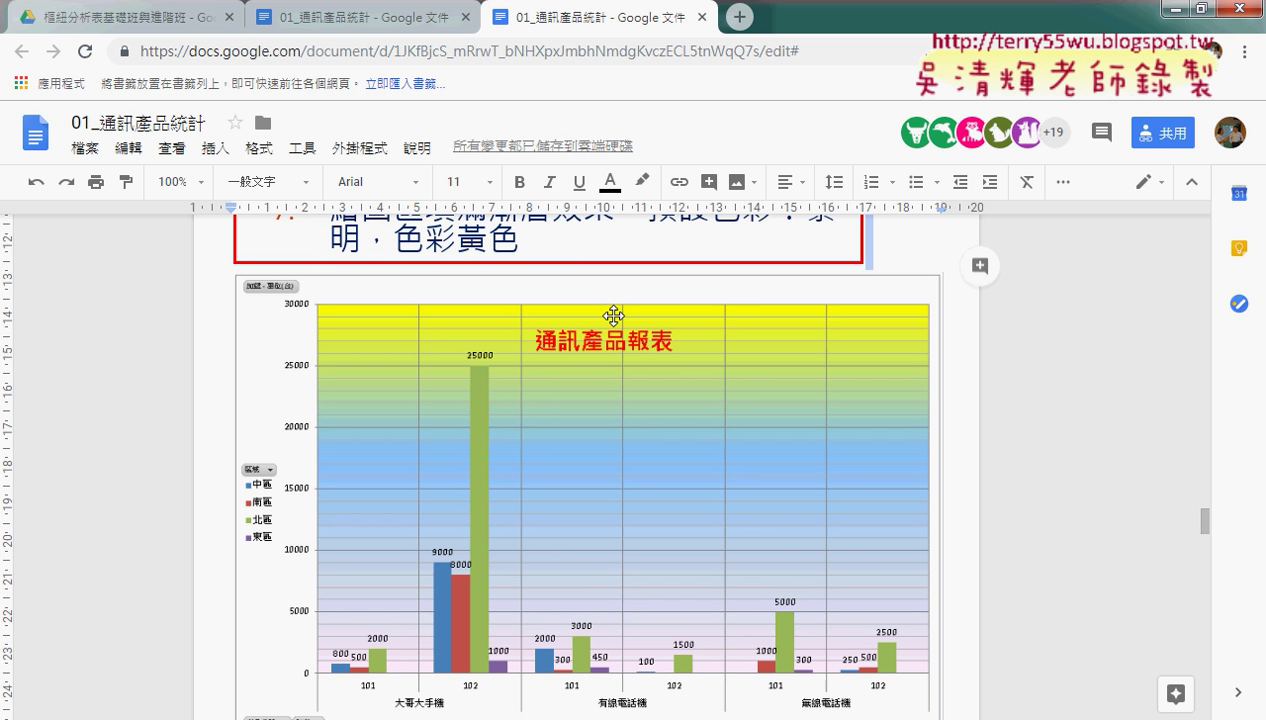
{"action": "scroll", "coordinate": [610, 313], "scroll_direction": "down", "scroll_amount": 1}
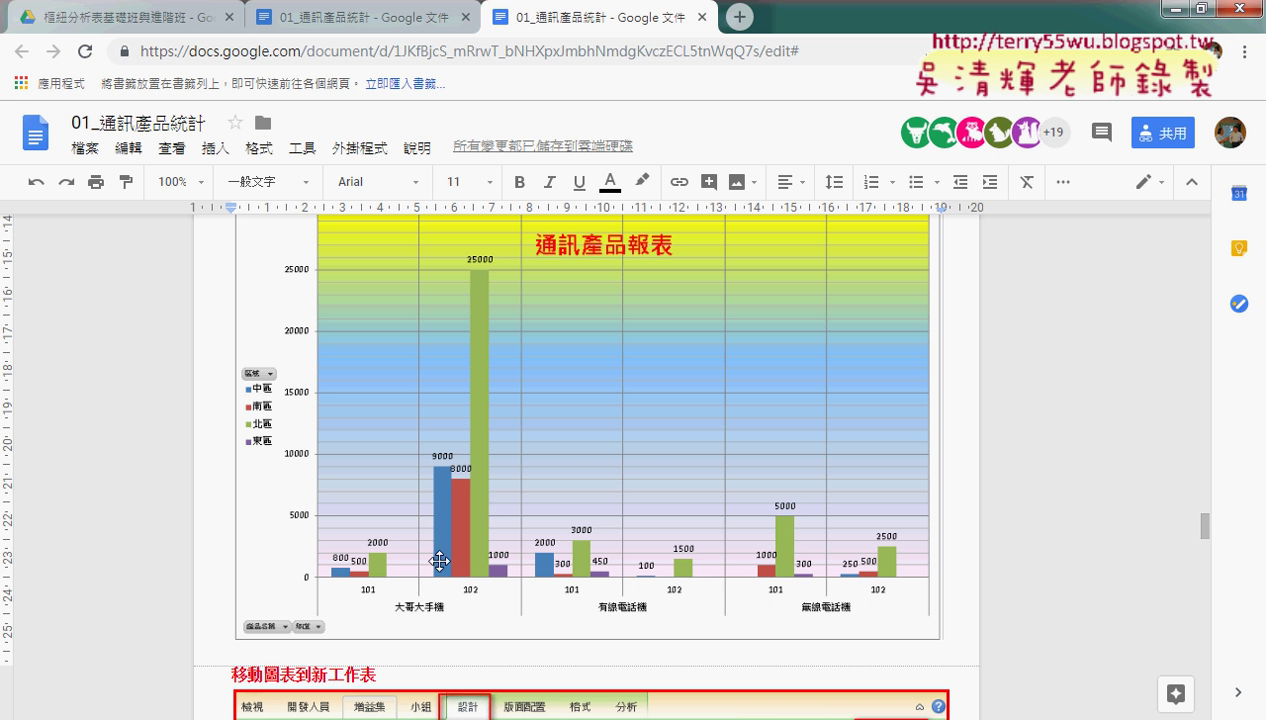
Back in Excel, check the pivot table values 25,000 (D5), 10,000 (B5) and 2,800 (C5)
{"action": "left_click", "coordinate": [400, 555]}
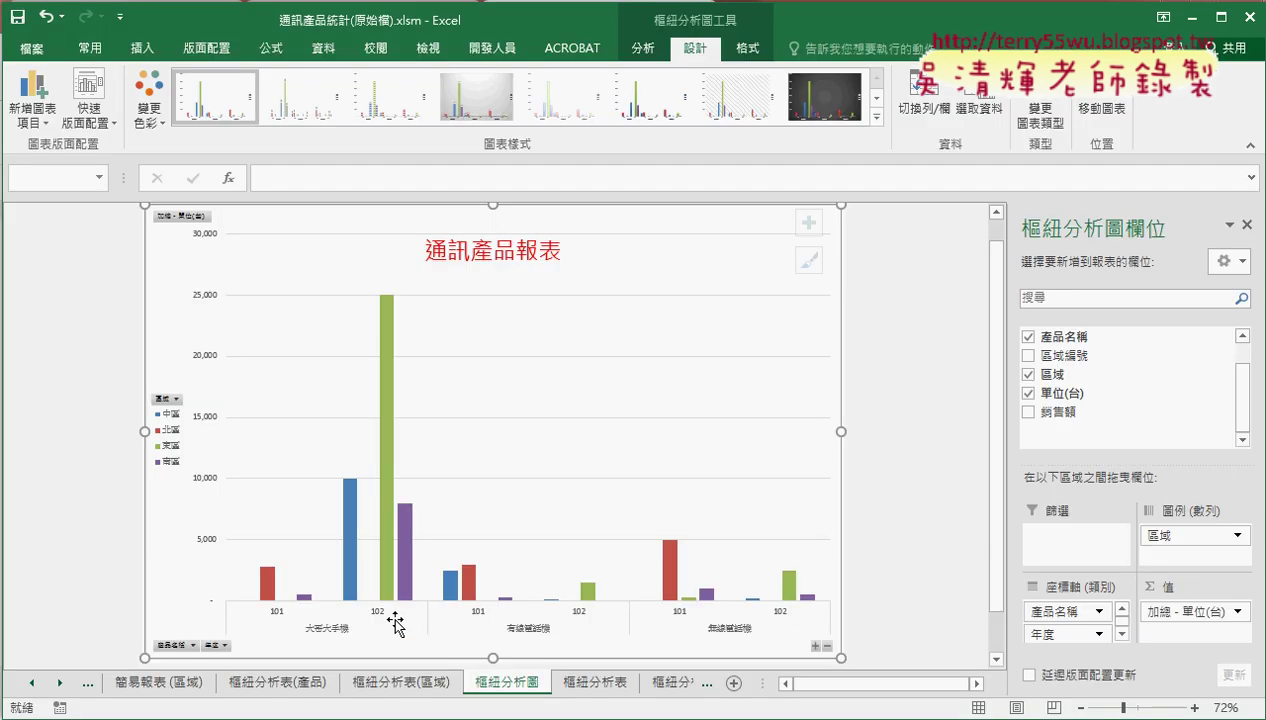
{"action": "left_click", "coordinate": [595, 688]}
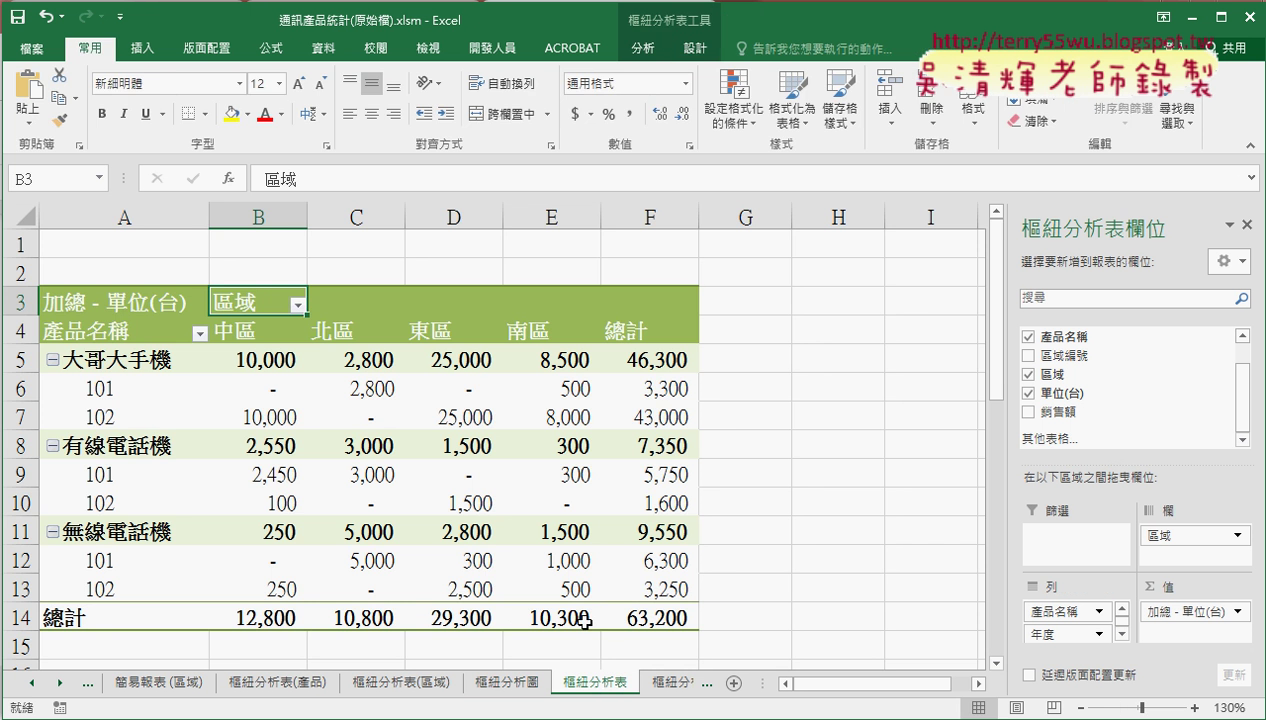
{"action": "left_click", "coordinate": [458, 360]}
{"action": "left_click", "coordinate": [348, 365]}
{"action": "left_click", "coordinate": [232, 350]}
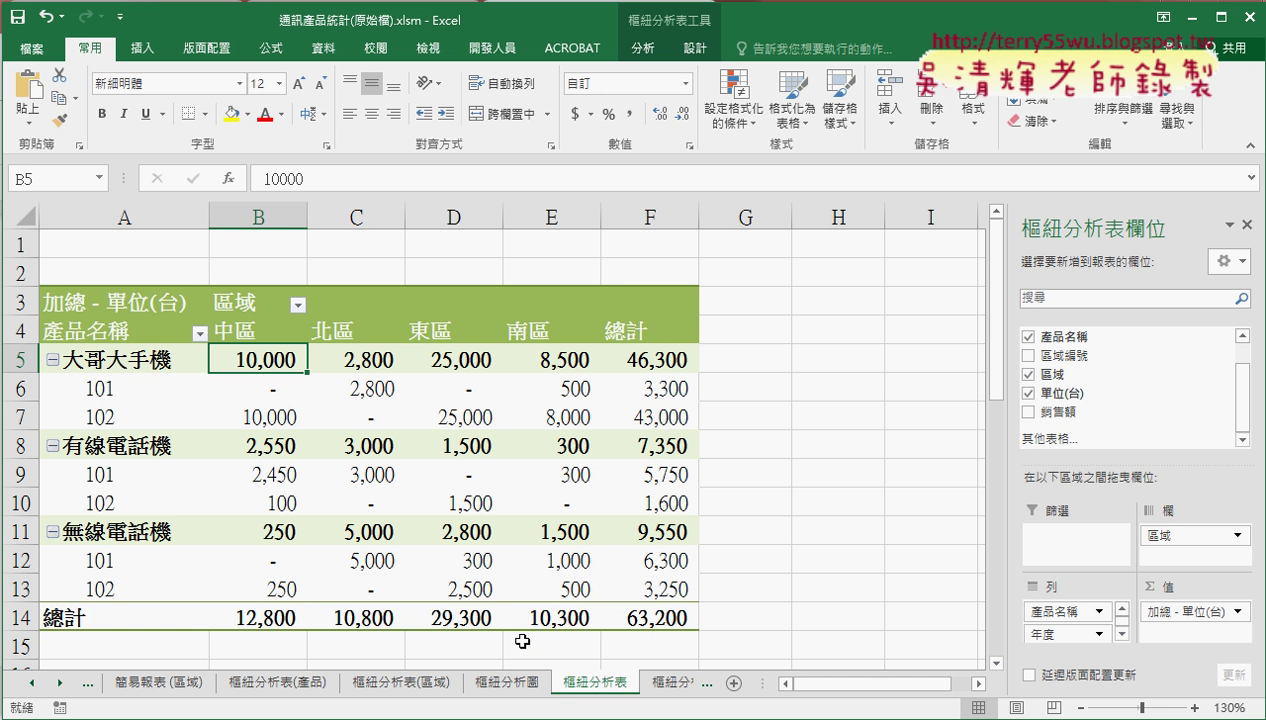
{"action": "left_click", "coordinate": [373, 365]}
Return to the 樞紐分析圖 sheet and open Add Chart Element on the chart Design tab
{"action": "left_click", "coordinate": [510, 684]}
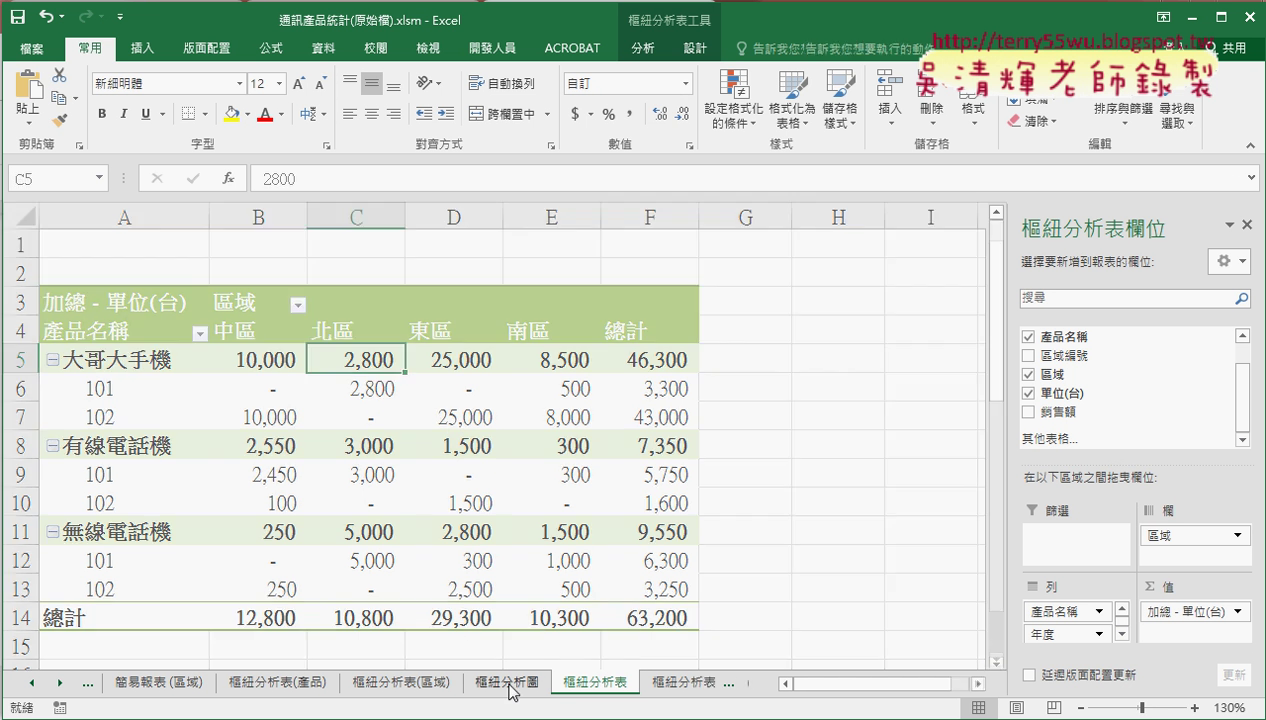
{"action": "mouse_move", "coordinate": [386, 298]}
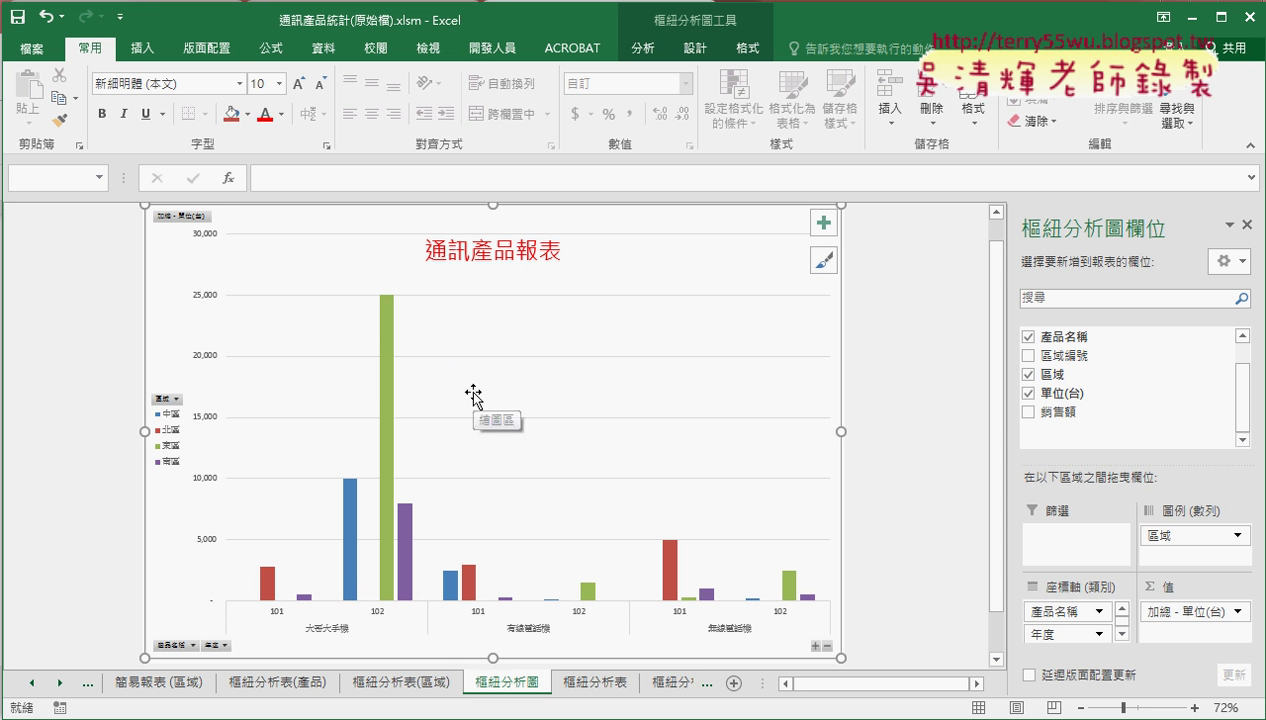
{"action": "left_click", "coordinate": [643, 48]}
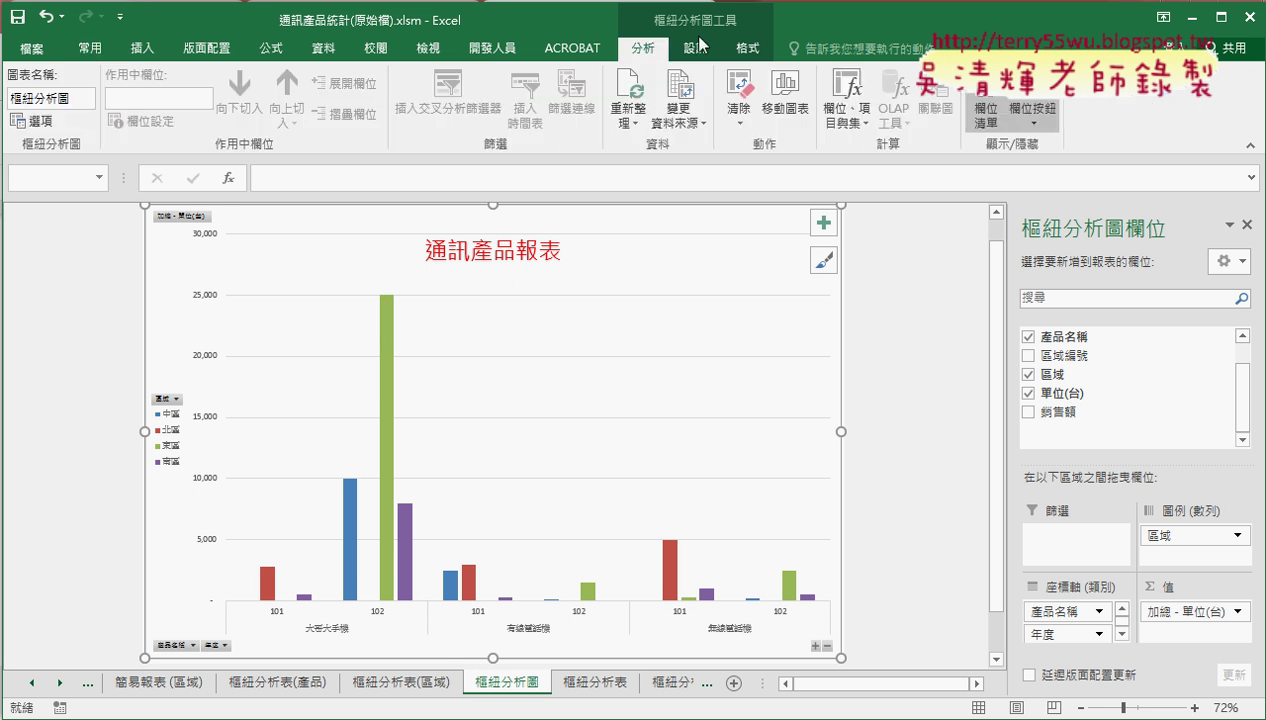
{"action": "left_click", "coordinate": [700, 44]}
{"action": "left_click", "coordinate": [33, 120]}
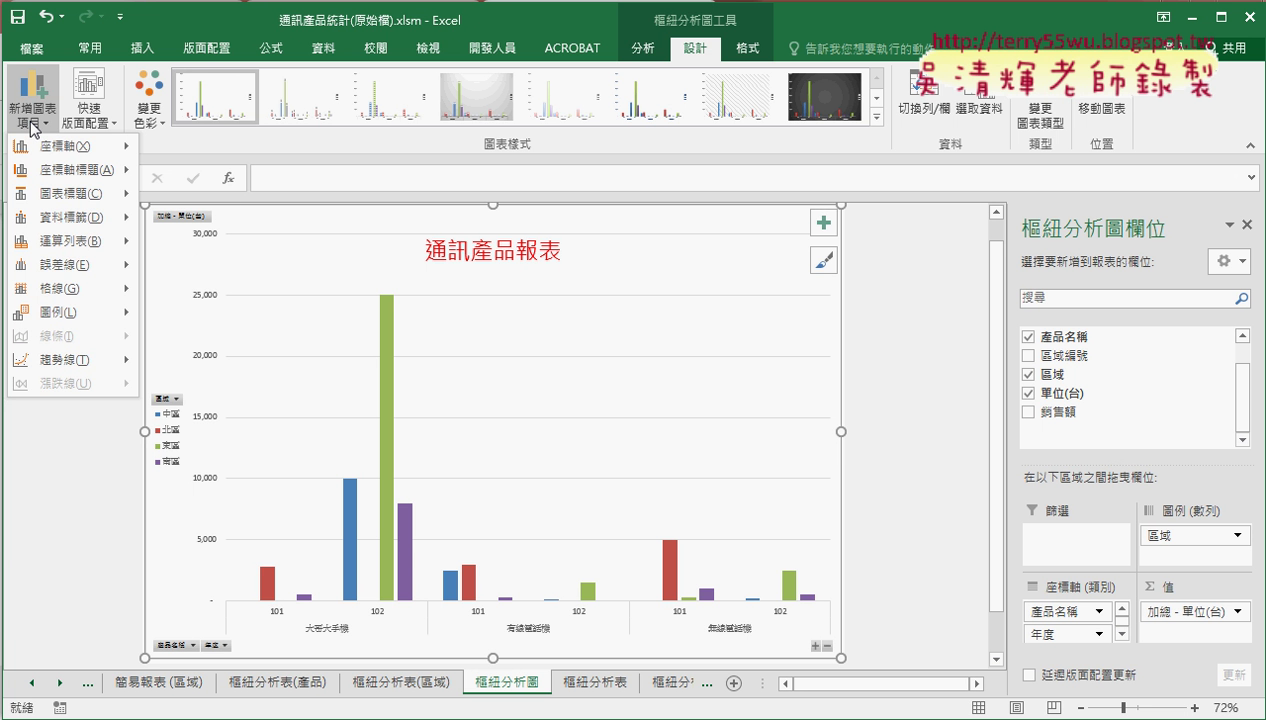
Mark up the None and Outside End data label options and the green 102 bar with the pen
{"action": "mouse_move", "coordinate": [57, 224]}
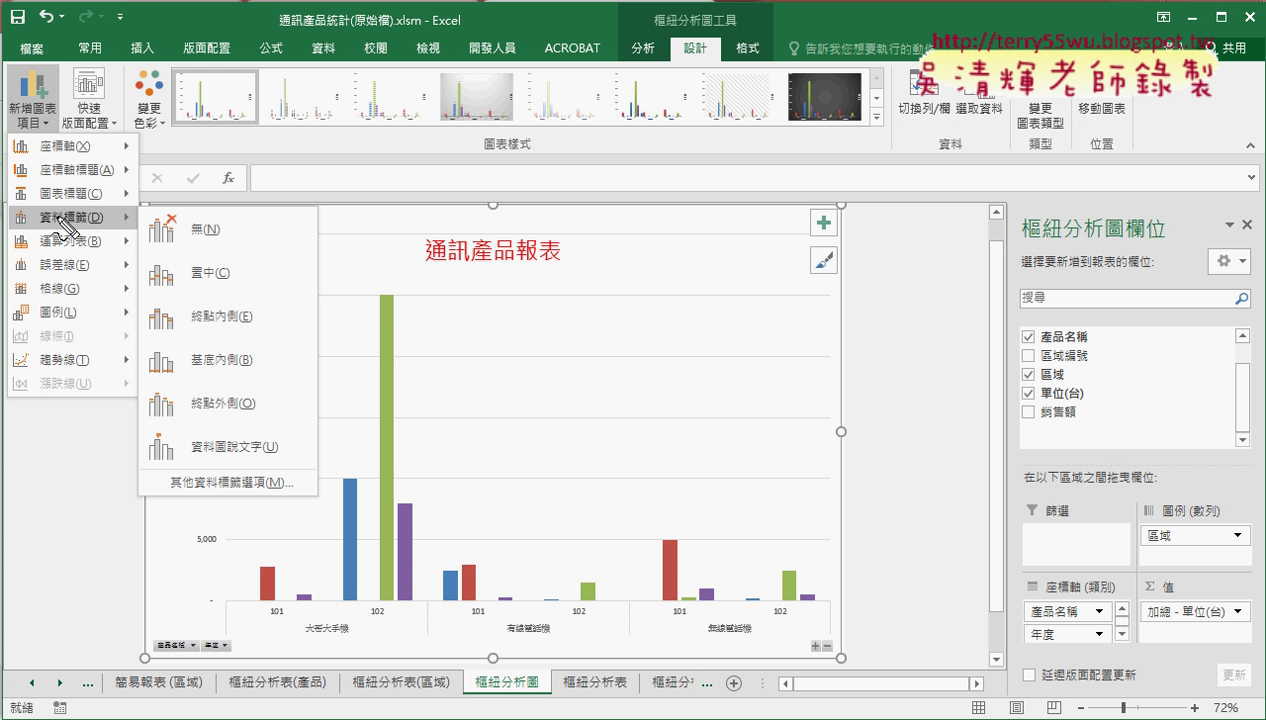
{"action": "left_click_drag", "start_coordinate": [160, 192], "coordinate": [232, 236]}
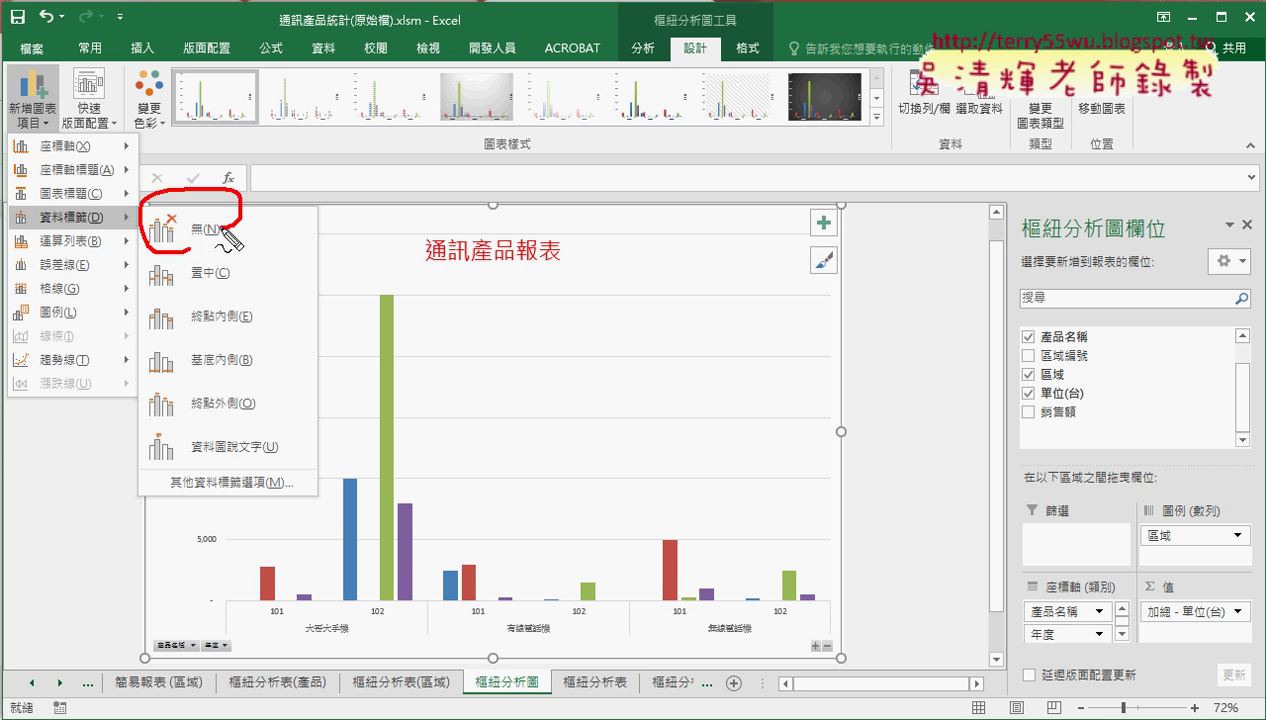
{"action": "left_click_drag", "start_coordinate": [386, 429], "coordinate": [383, 424]}
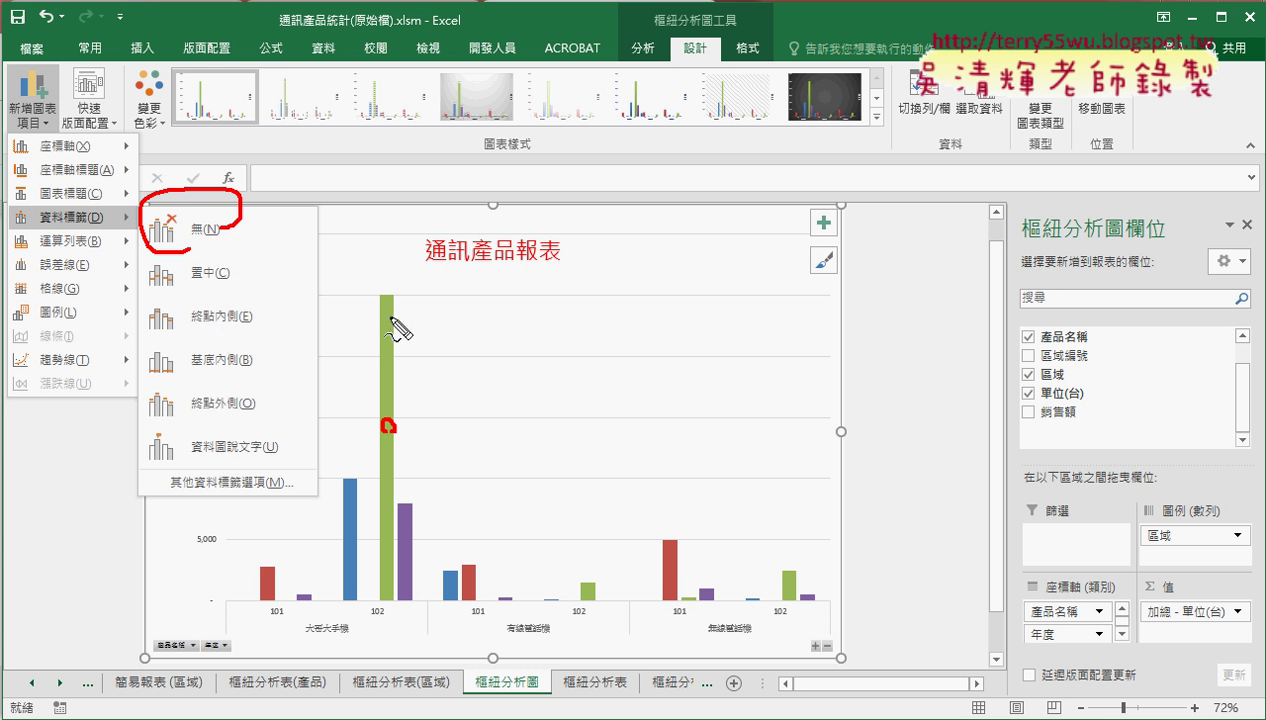
{"action": "left_click_drag", "start_coordinate": [388, 304], "coordinate": [382, 308]}
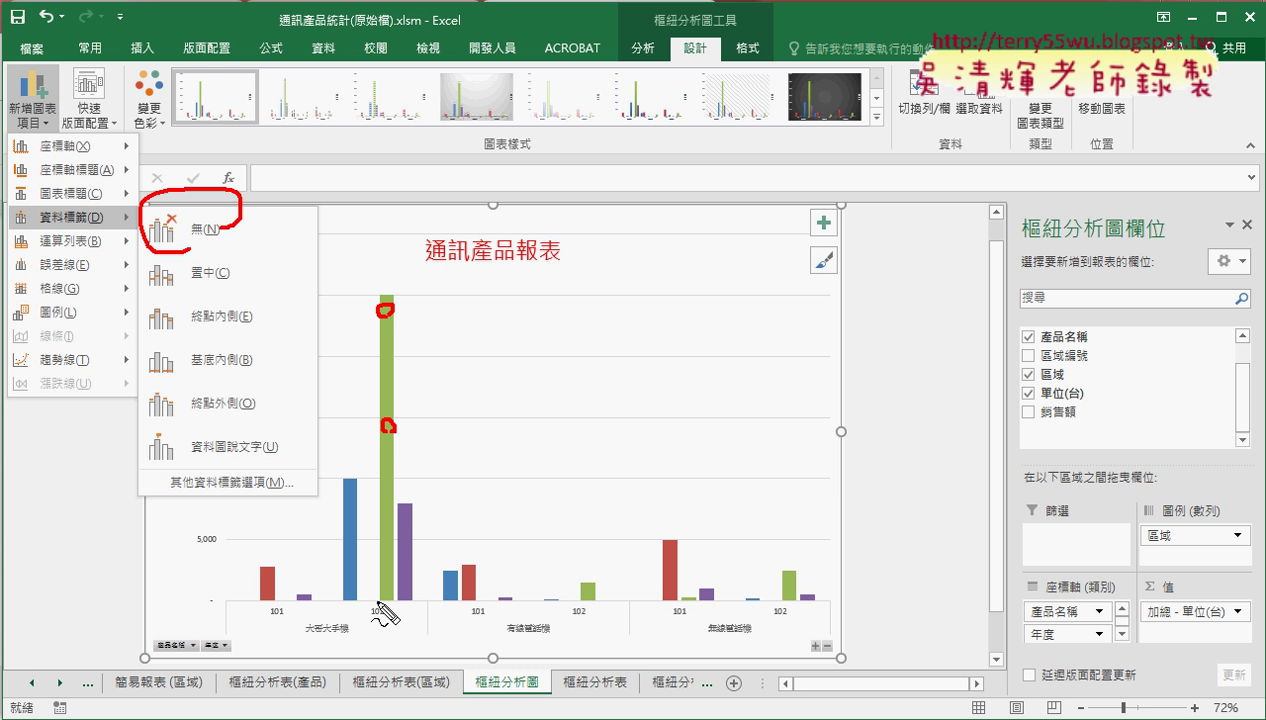
{"action": "left_click_drag", "start_coordinate": [392, 588], "coordinate": [388, 594]}
{"action": "left_click_drag", "start_coordinate": [266, 430], "coordinate": [228, 425]}
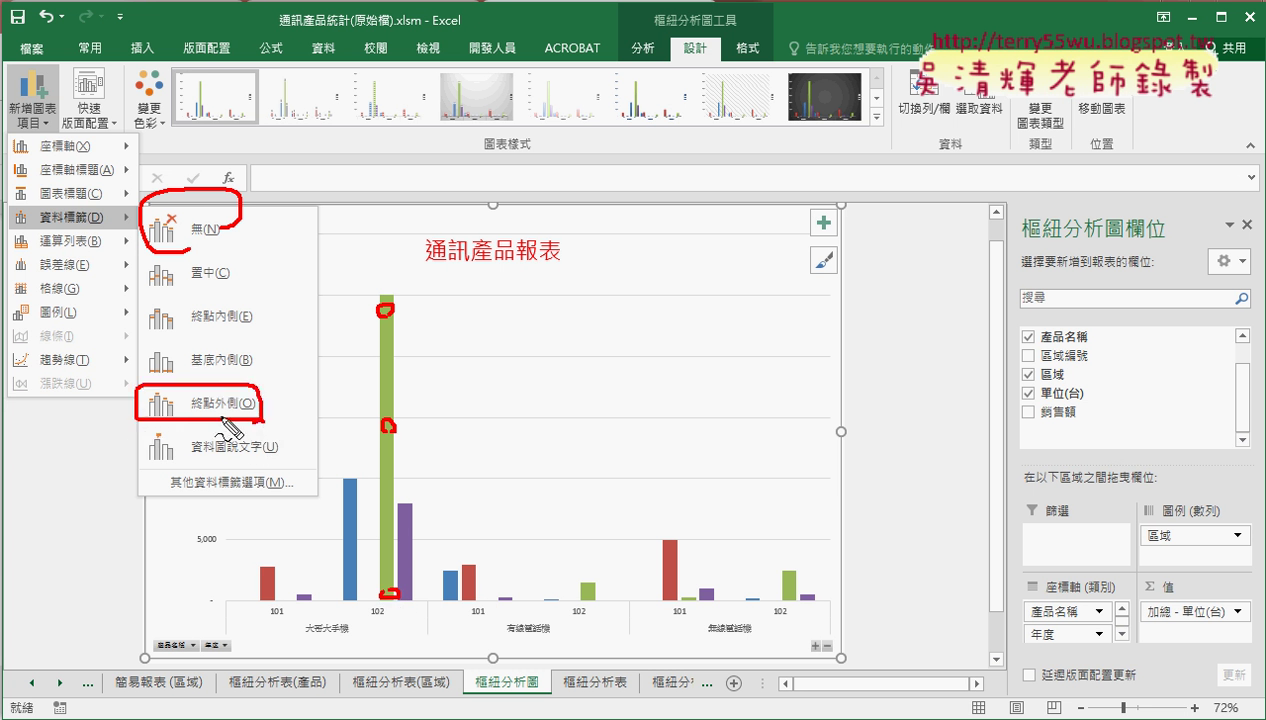
Clear the pen marks and apply Outside End (終點外側) data labels to every bar
{"action": "key", "text": "Escape"}
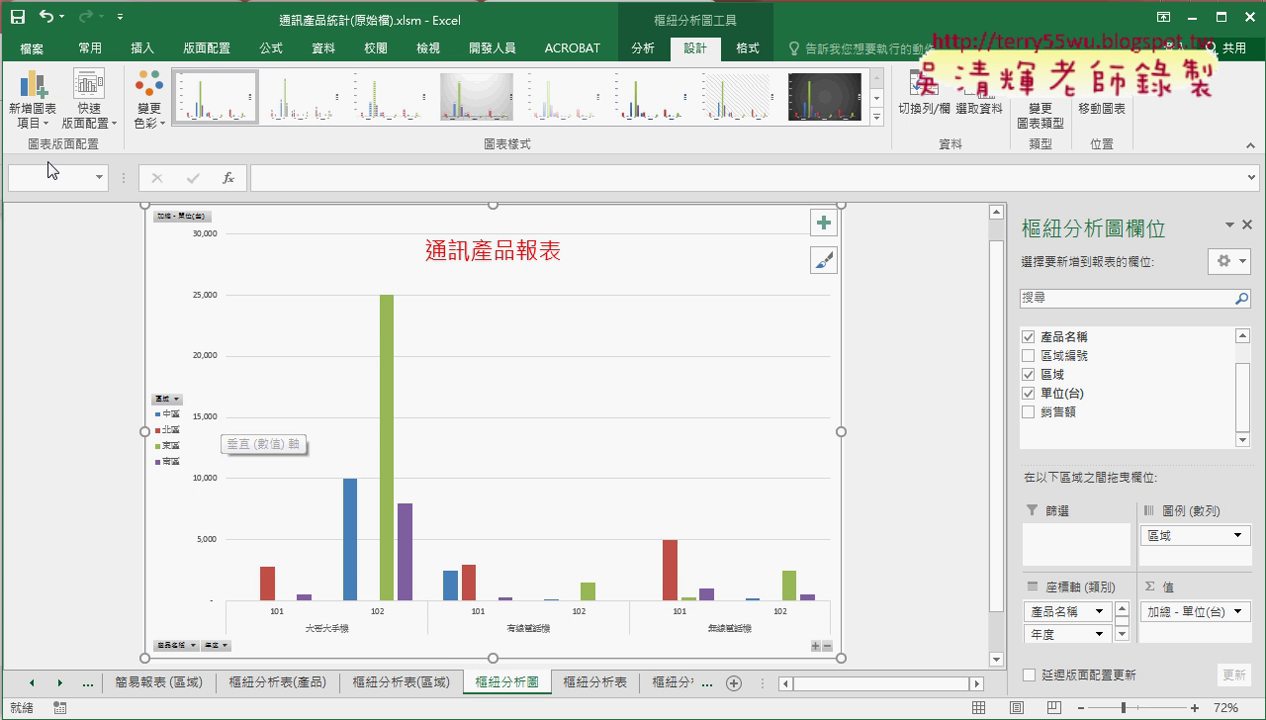
{"action": "left_click", "coordinate": [45, 120]}
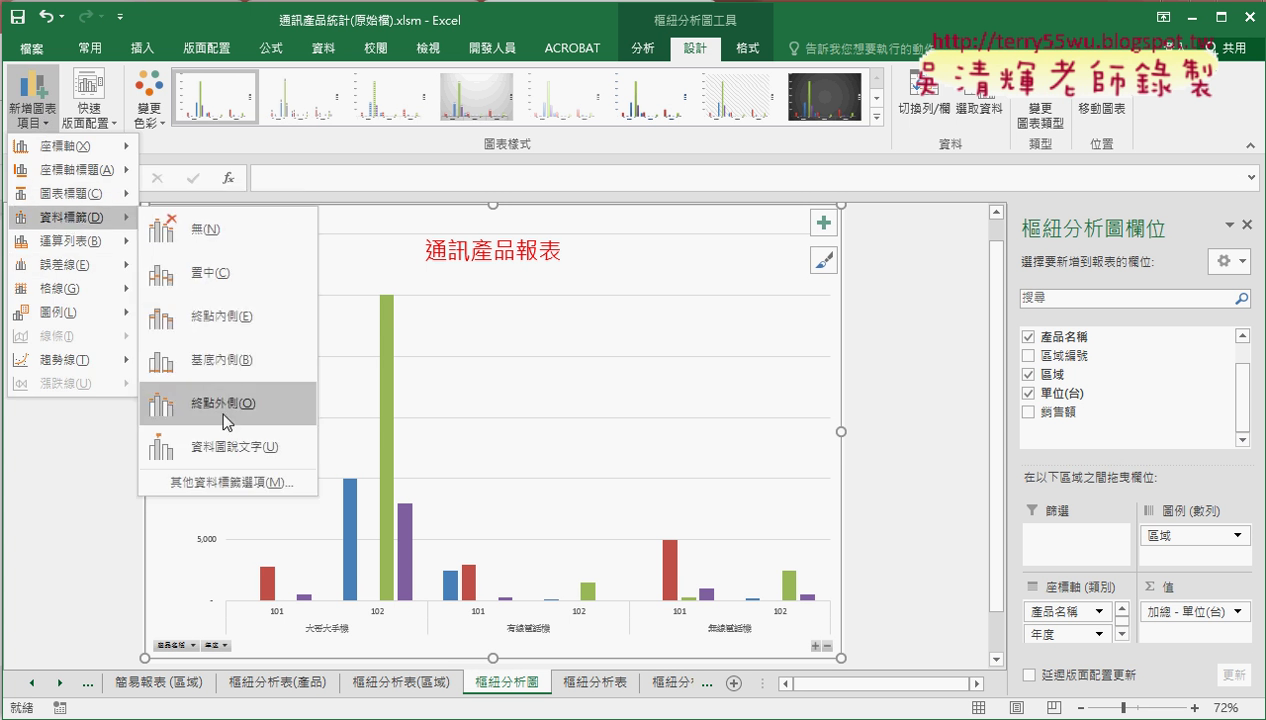
{"action": "left_click", "coordinate": [224, 405]}
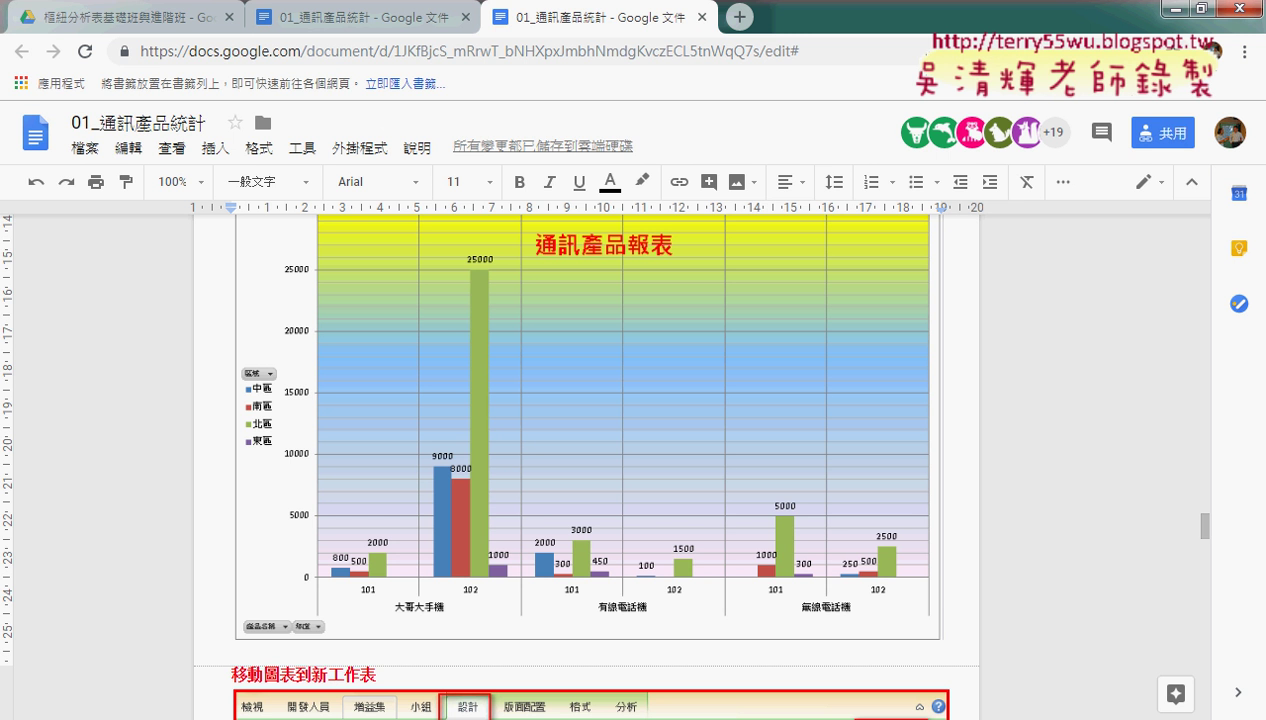
Scroll up to the label and gridline steps, then reopen Add Chart Element in Excel
{"action": "scroll", "coordinate": [313, 585], "scroll_direction": "up", "scroll_amount": 3}
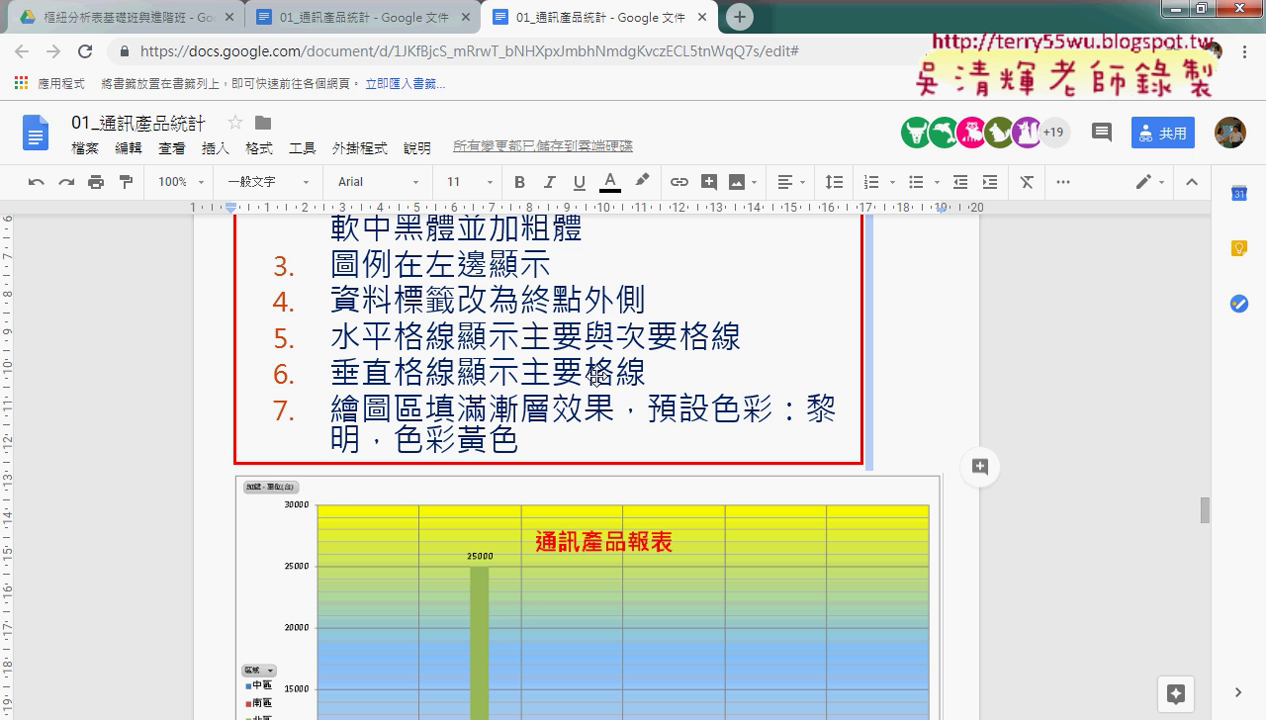
{"action": "left_click", "coordinate": [1172, 8]}
{"action": "left_click", "coordinate": [50, 120]}
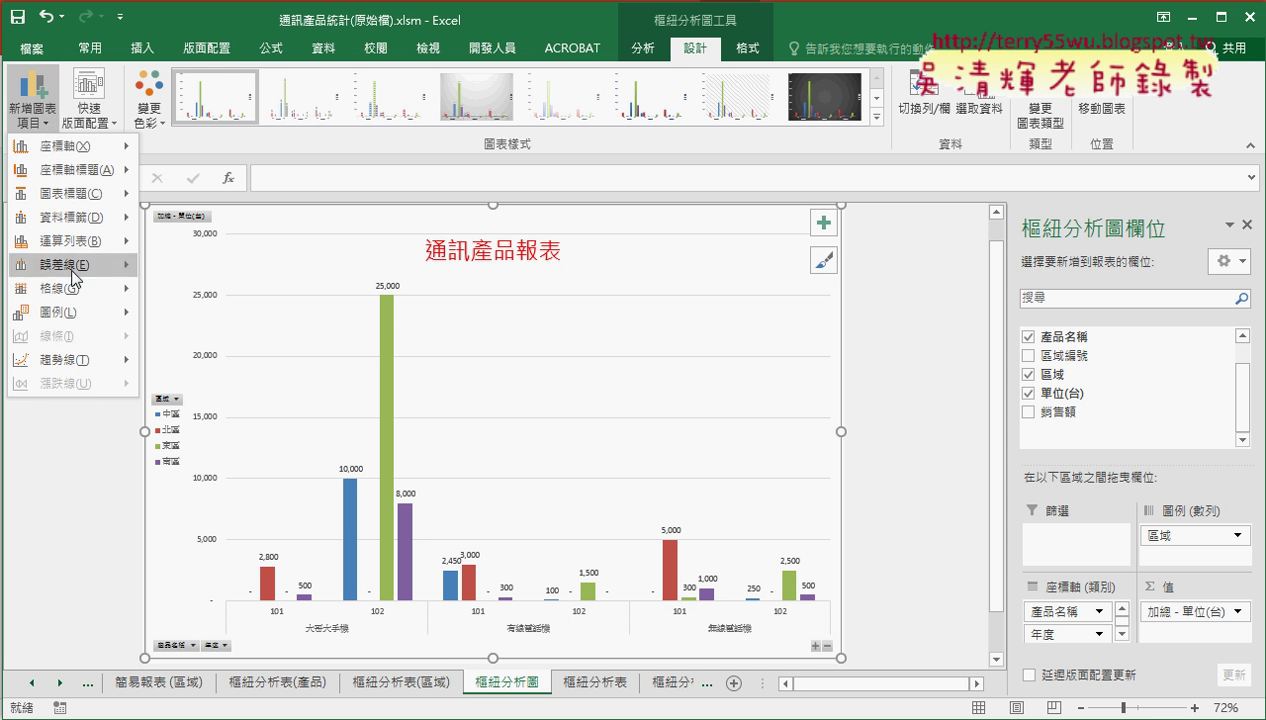
Add primary vertical gridlines to the pivot chart and mark up the gridlines menu
{"action": "mouse_move", "coordinate": [78, 293]}
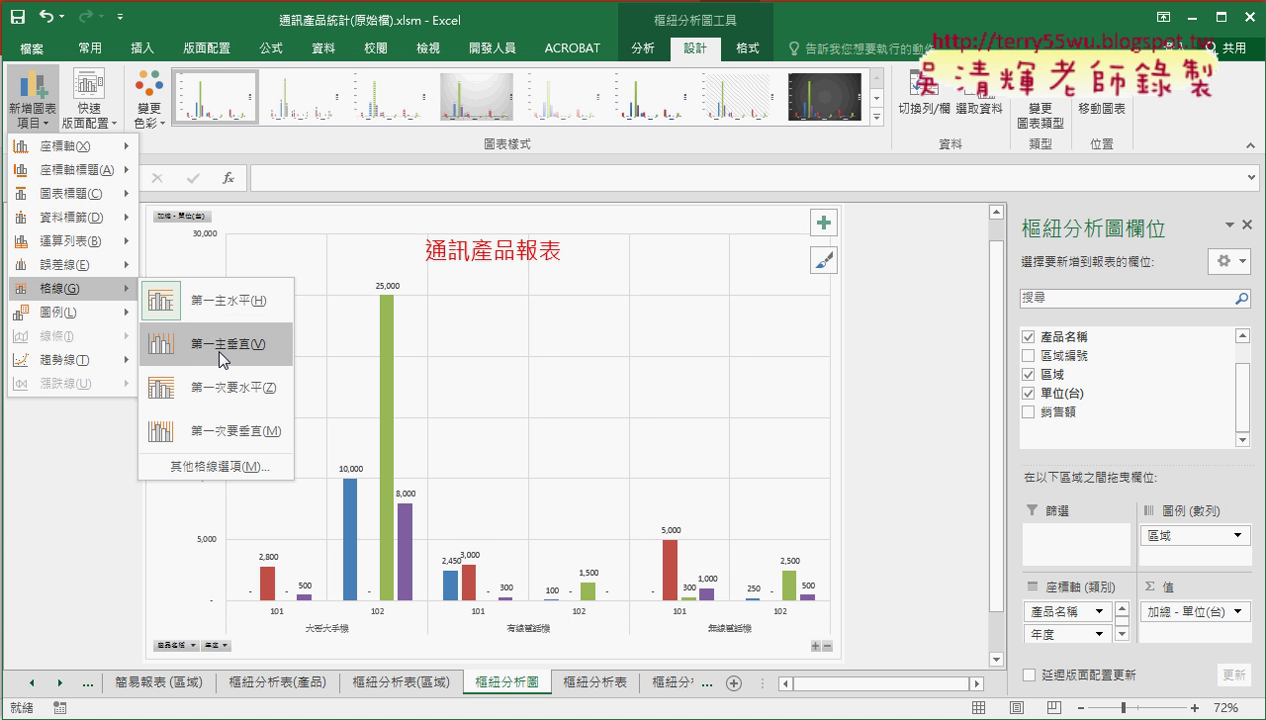
{"action": "left_click", "coordinate": [244, 355]}
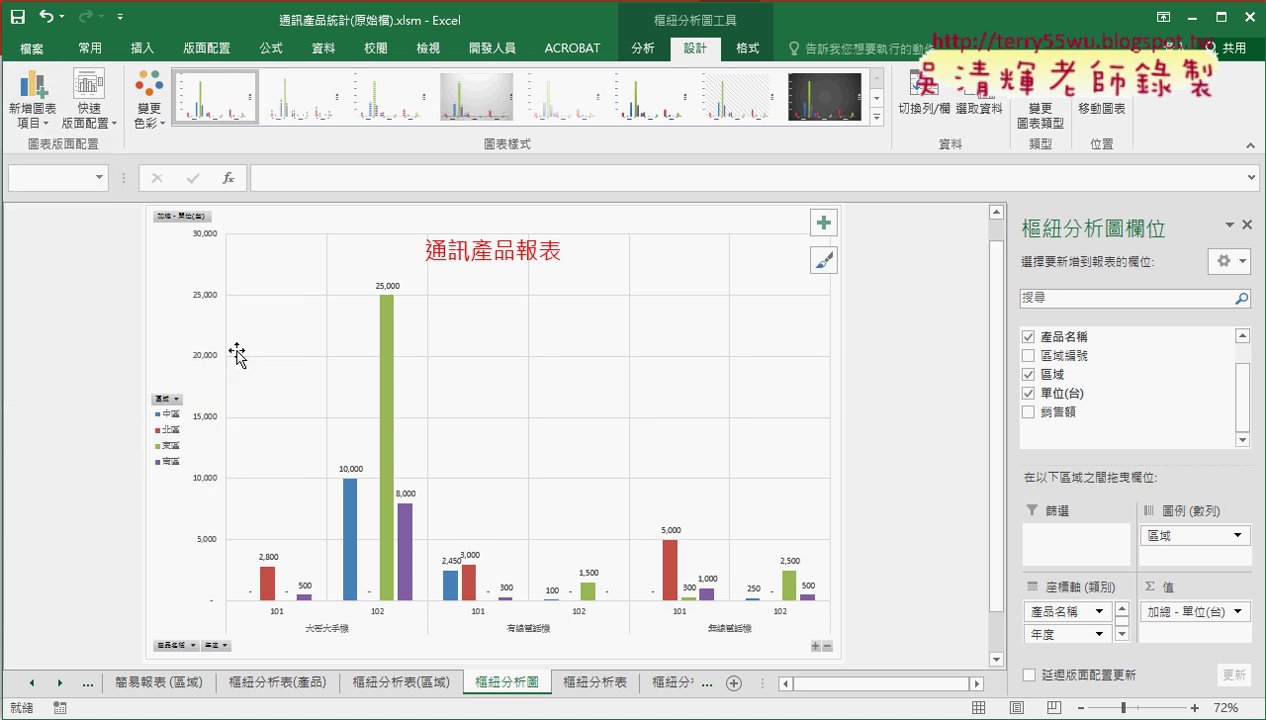
{"action": "left_click", "coordinate": [38, 112]}
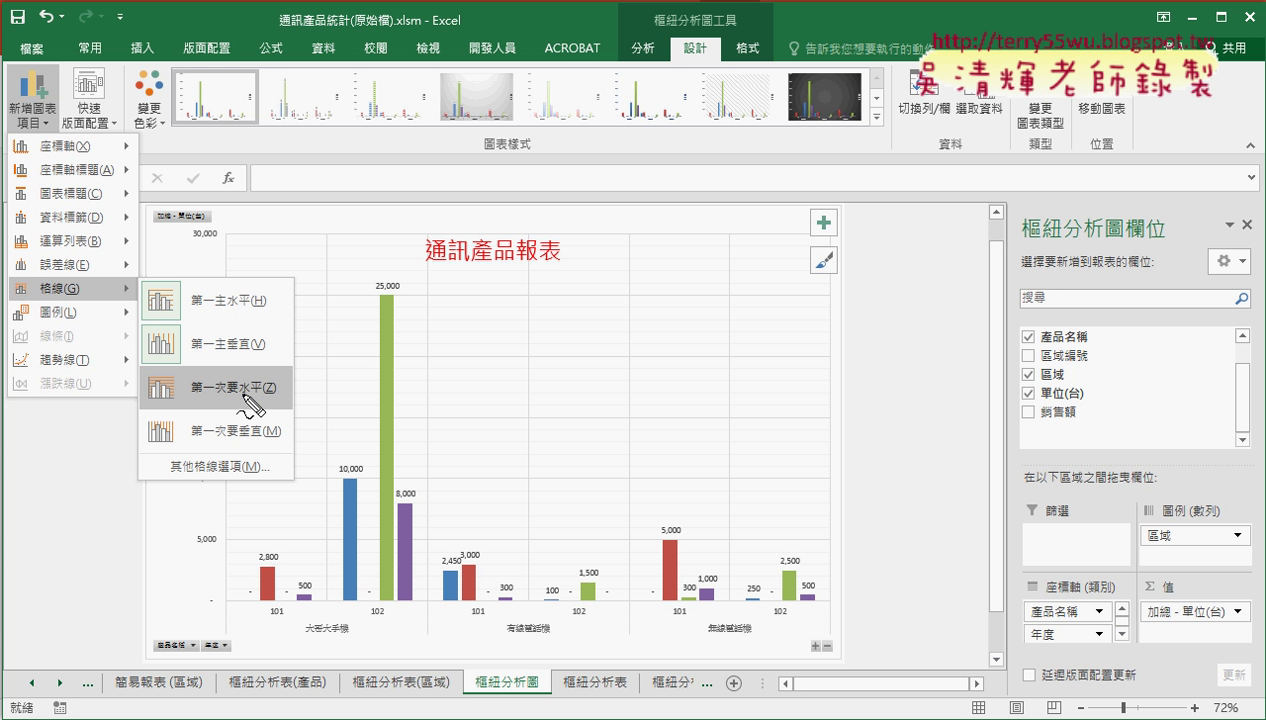
{"action": "left_click_drag", "start_coordinate": [265, 418], "coordinate": [280, 447]}
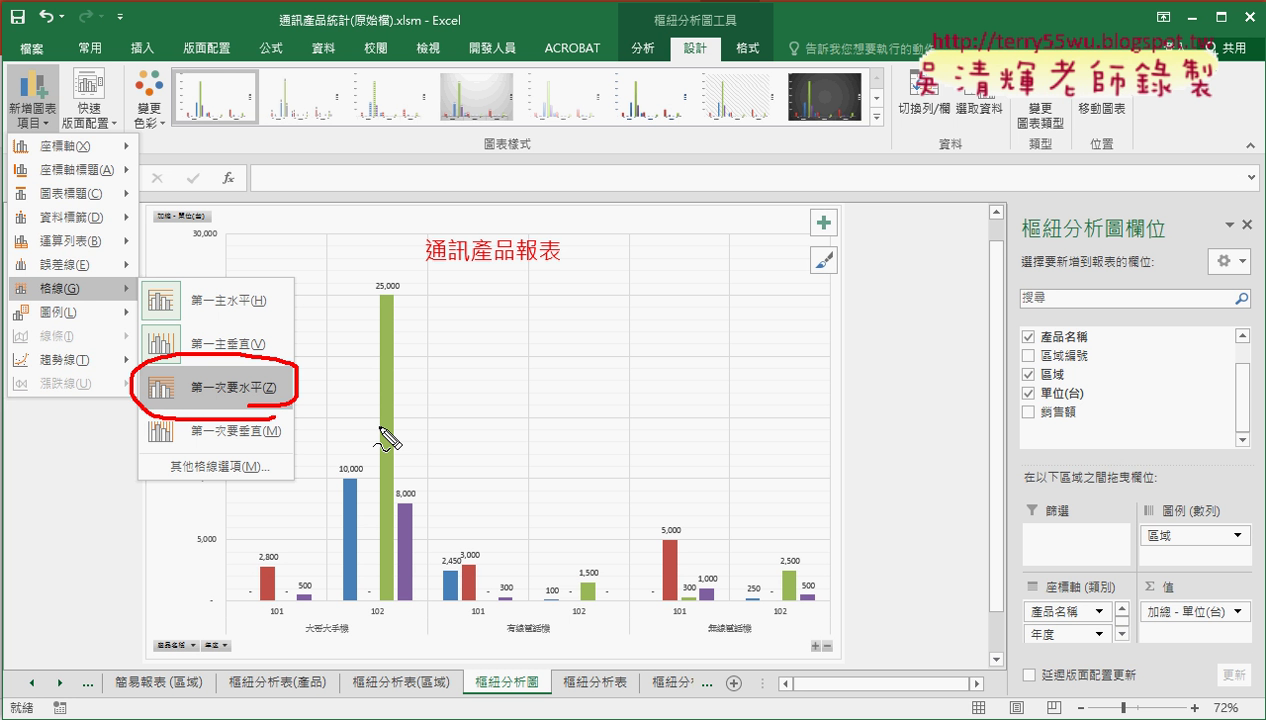
{"action": "key", "text": "Escape"}
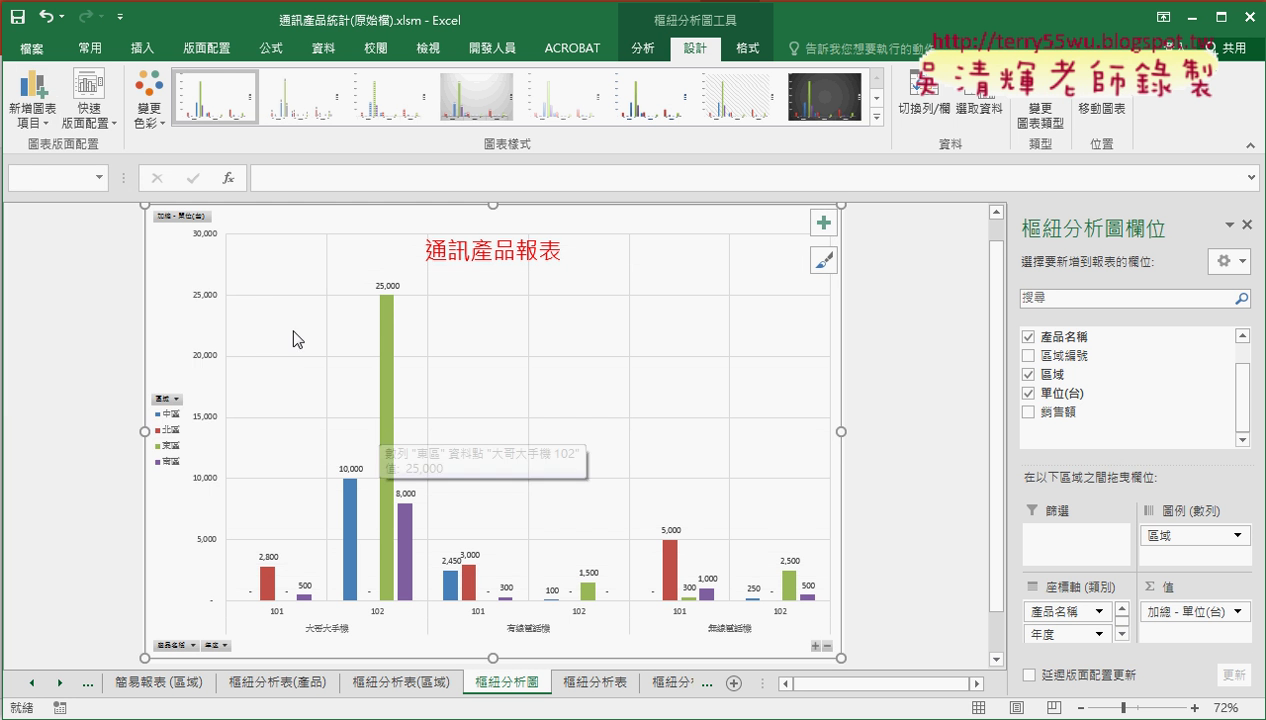
Add Primary Minor Horizontal gridlines to the pivot chart
{"action": "left_click", "coordinate": [32, 95]}
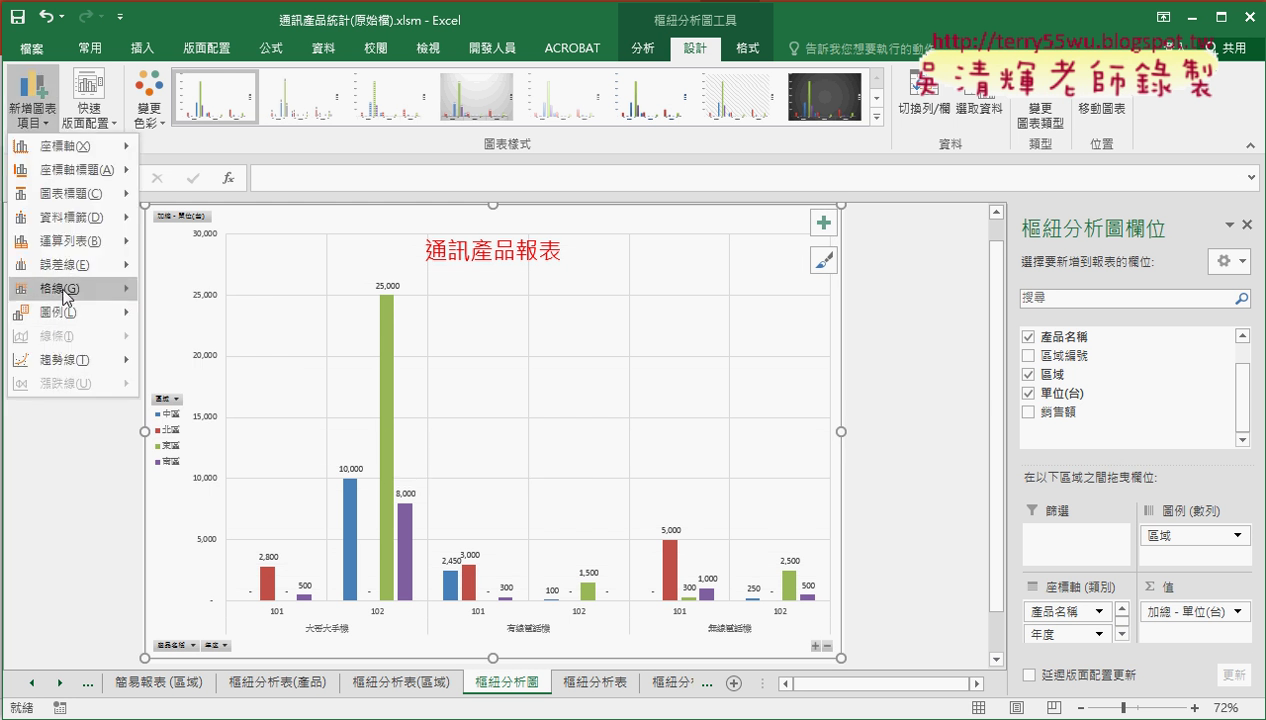
{"action": "mouse_move", "coordinate": [66, 293]}
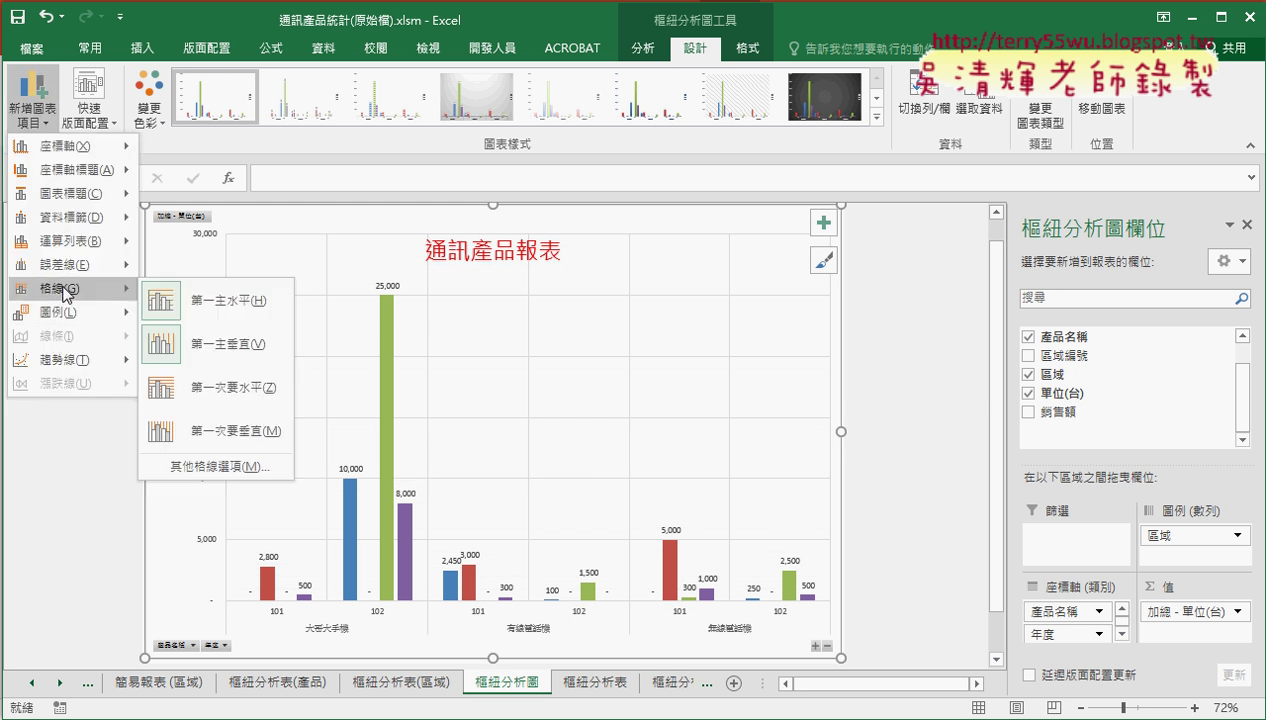
{"action": "left_click", "coordinate": [253, 395]}
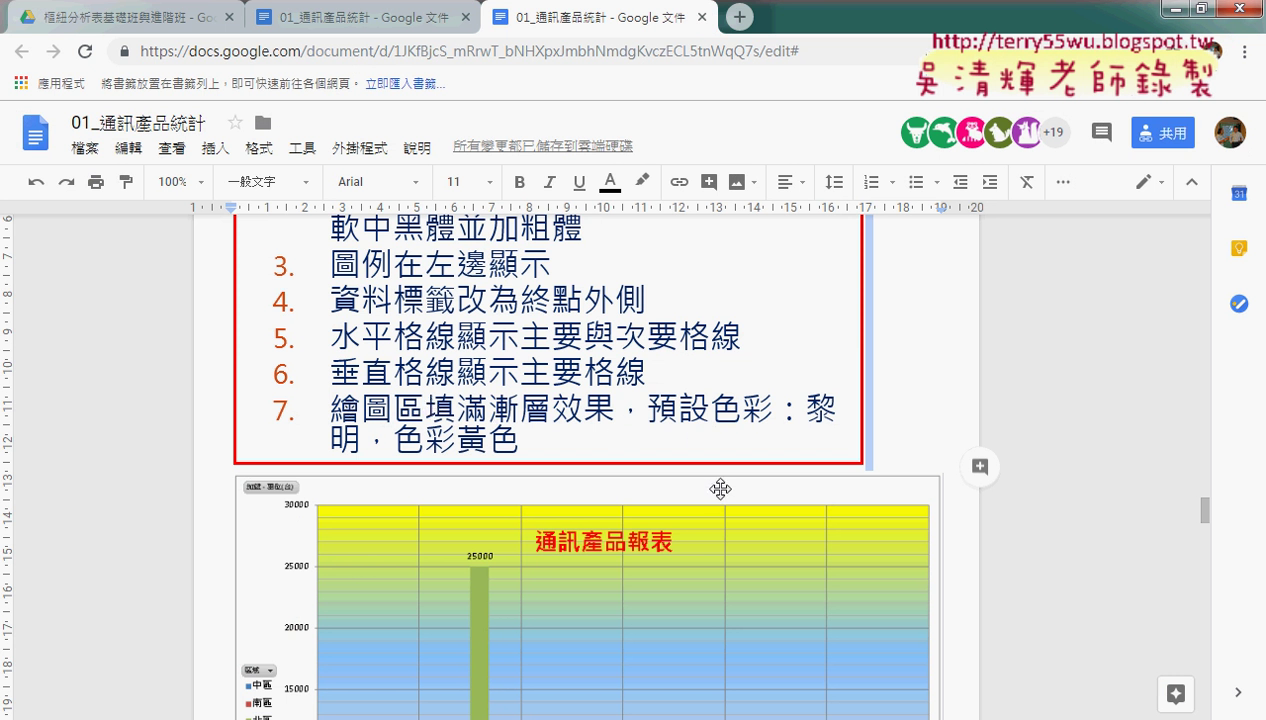
Scroll the Doc to view the gradient-filled sample chart, then minimize Chrome back to Excel
{"action": "scroll", "coordinate": [720, 488], "scroll_direction": "down", "scroll_amount": 2}
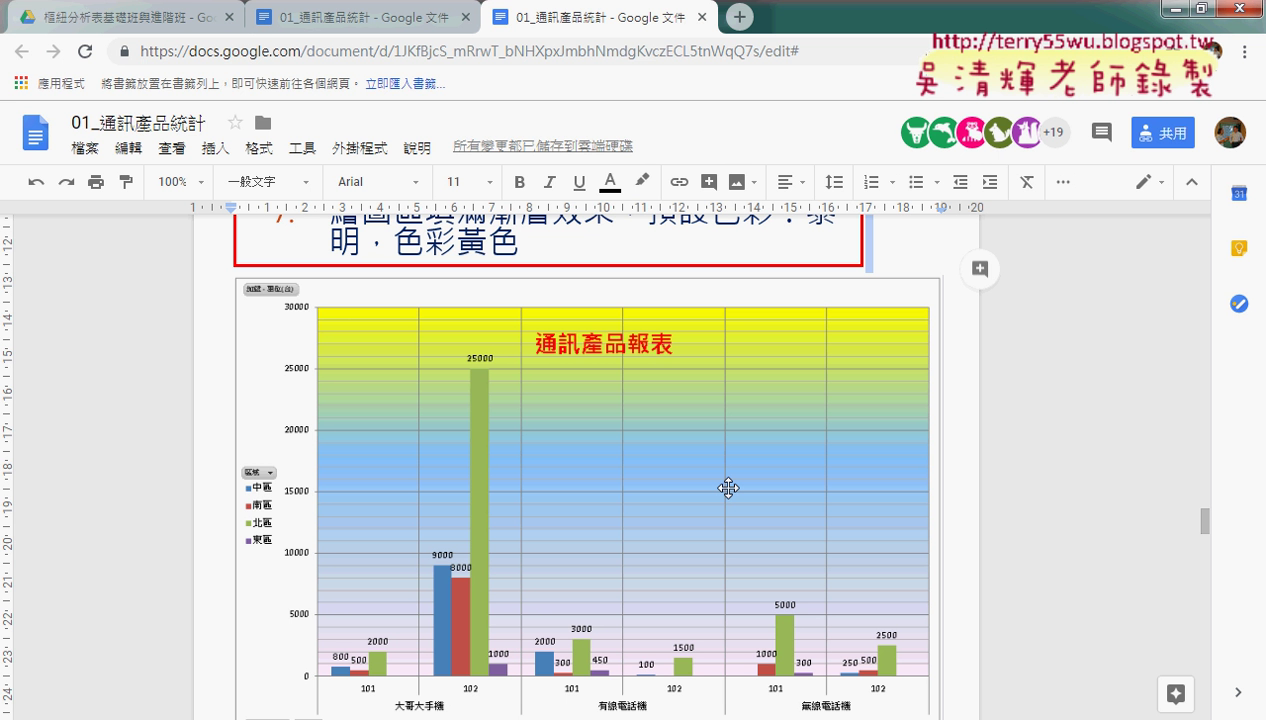
{"action": "scroll", "coordinate": [728, 488], "scroll_direction": "up", "scroll_amount": 1}
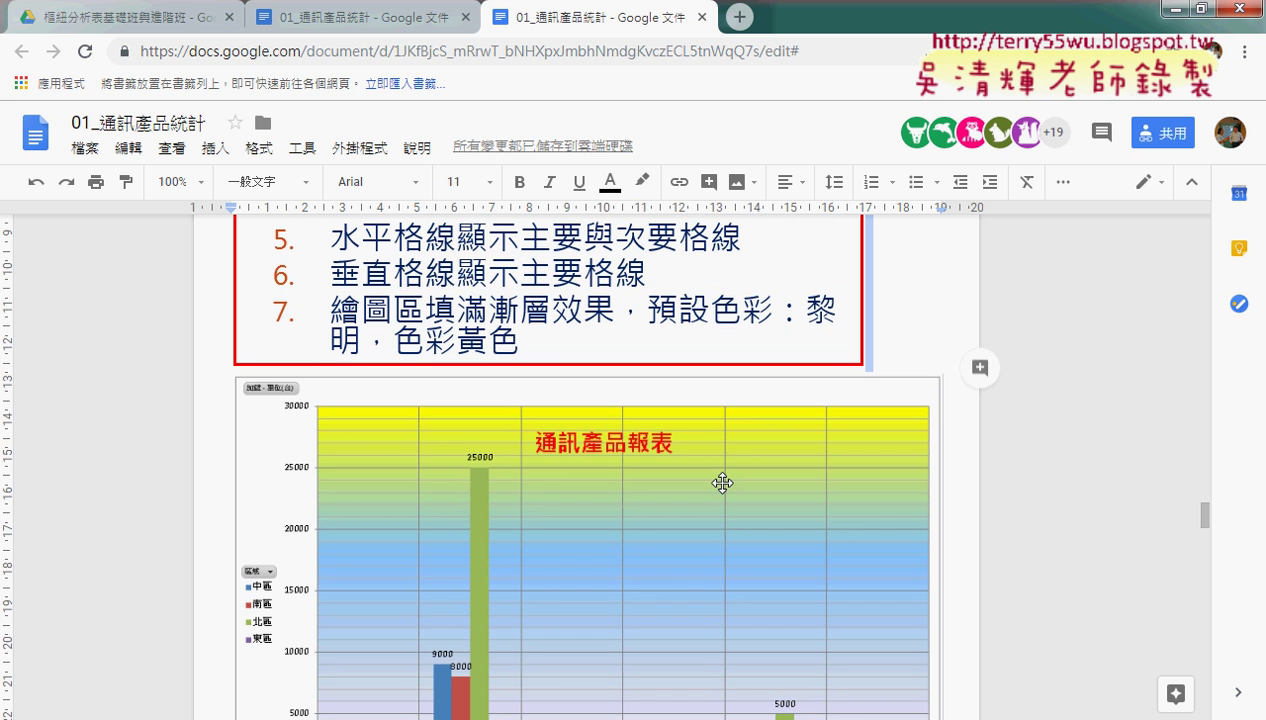
{"action": "left_click", "coordinate": [1170, 9]}
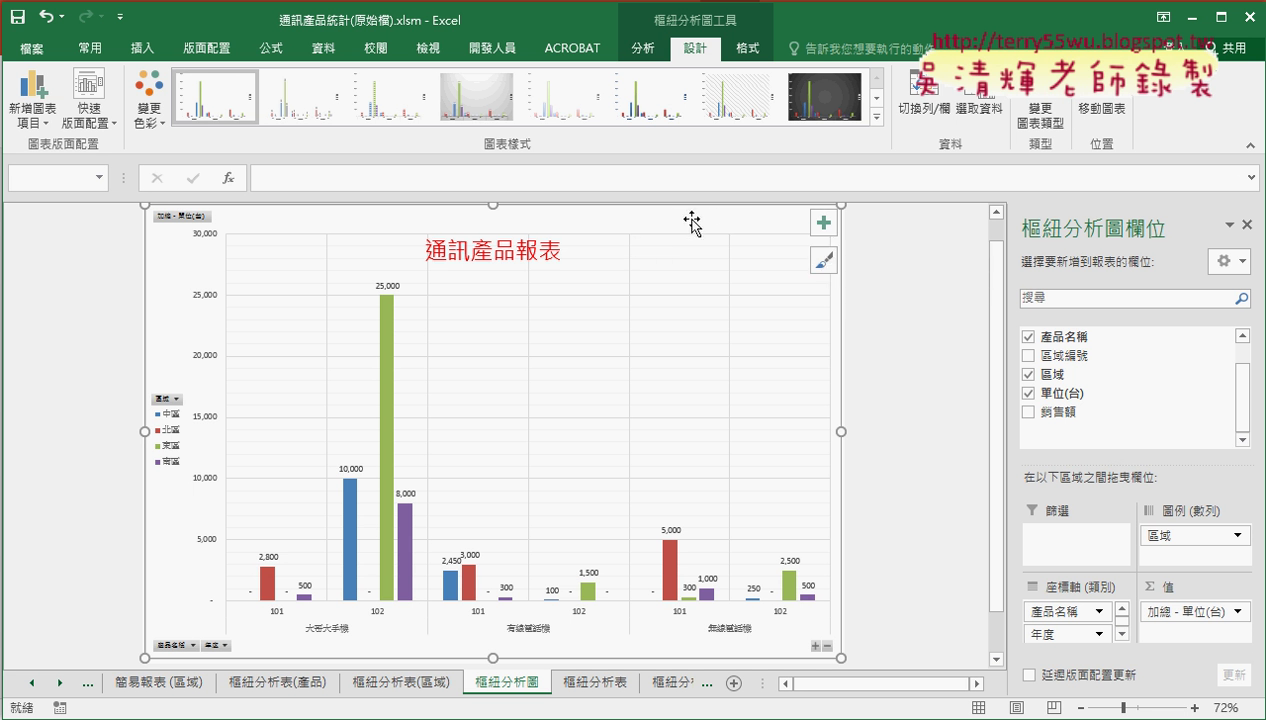
{"action": "right_click", "coordinate": [560, 314]}
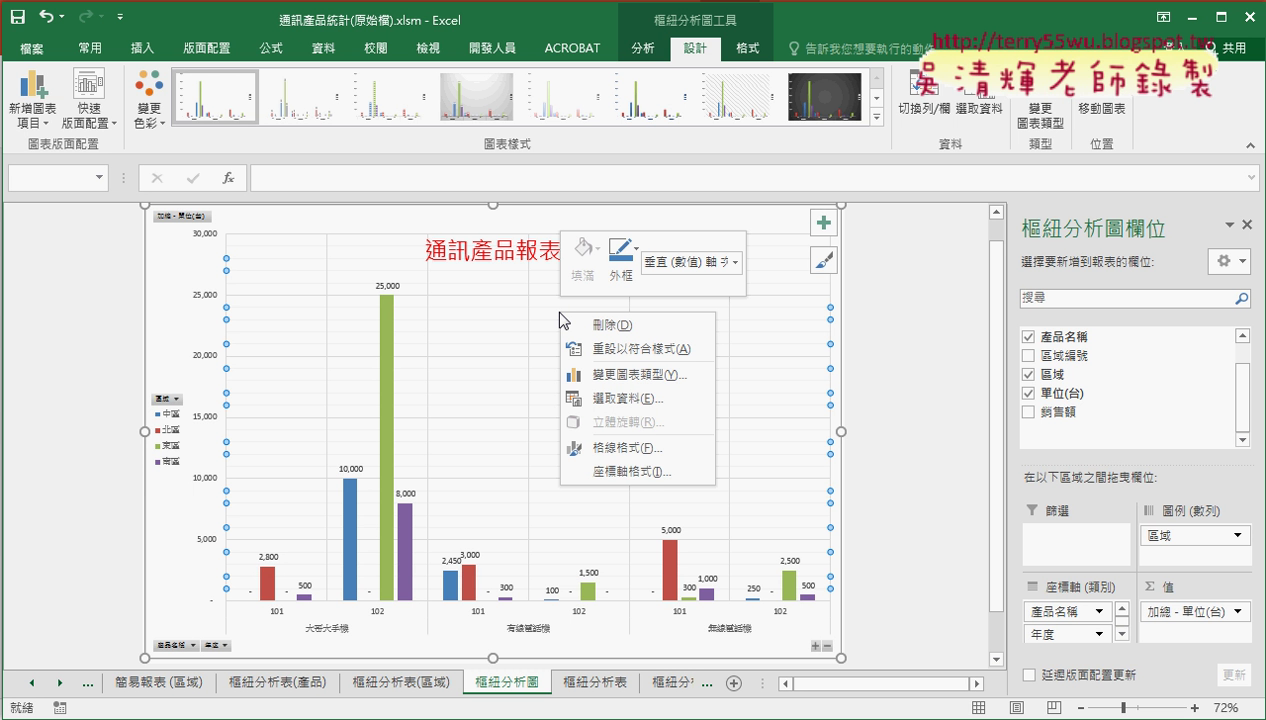
{"action": "right_click", "coordinate": [555, 213]}
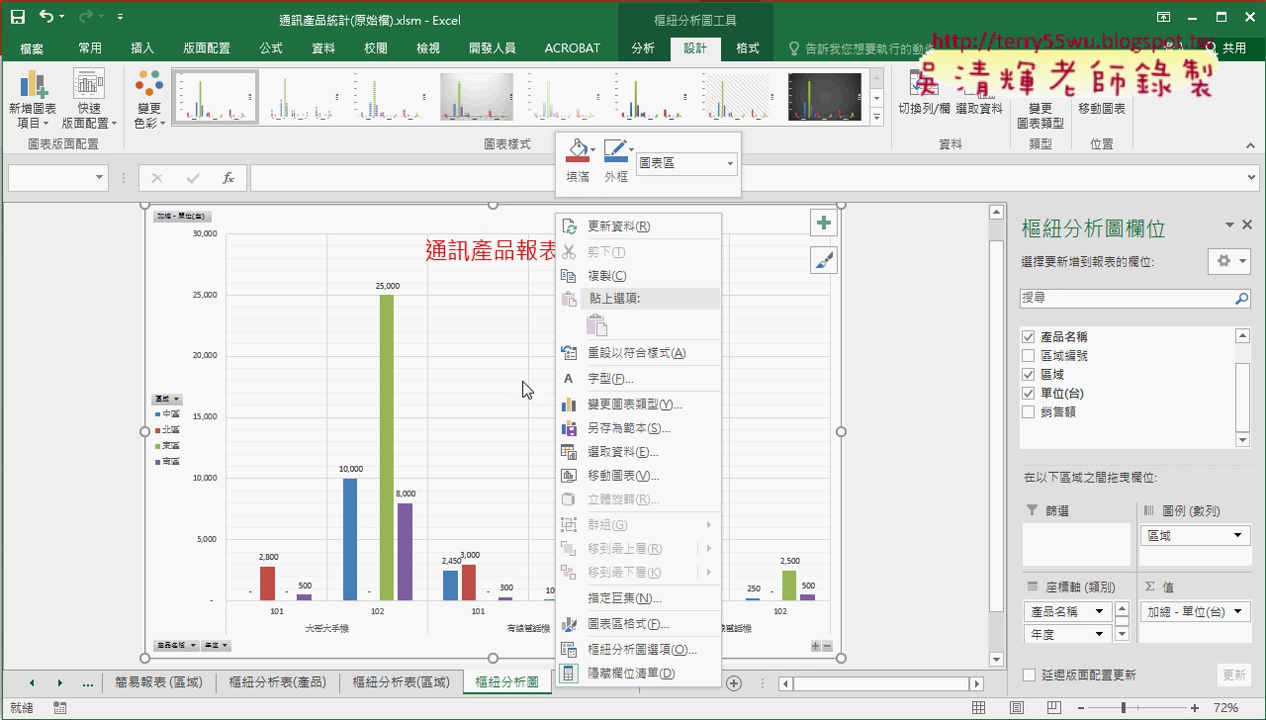
{"action": "left_click", "coordinate": [637, 624]}
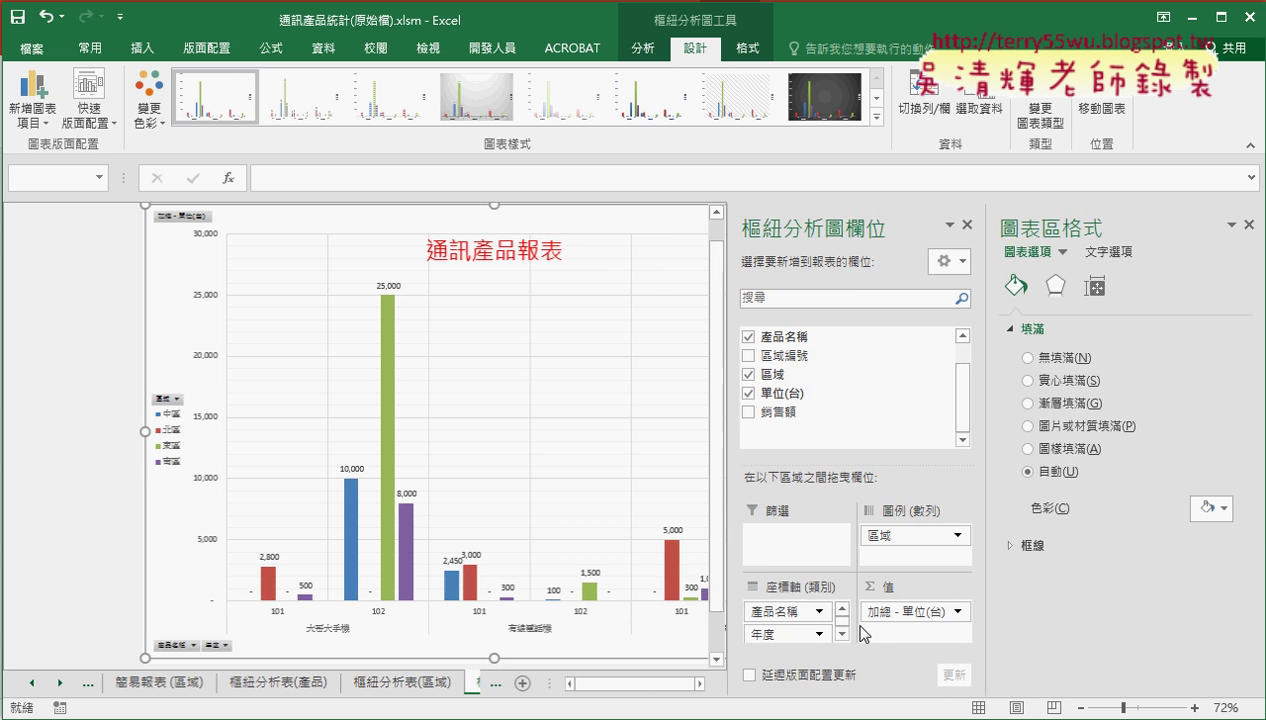
{"action": "right_click", "coordinate": [437, 230]}
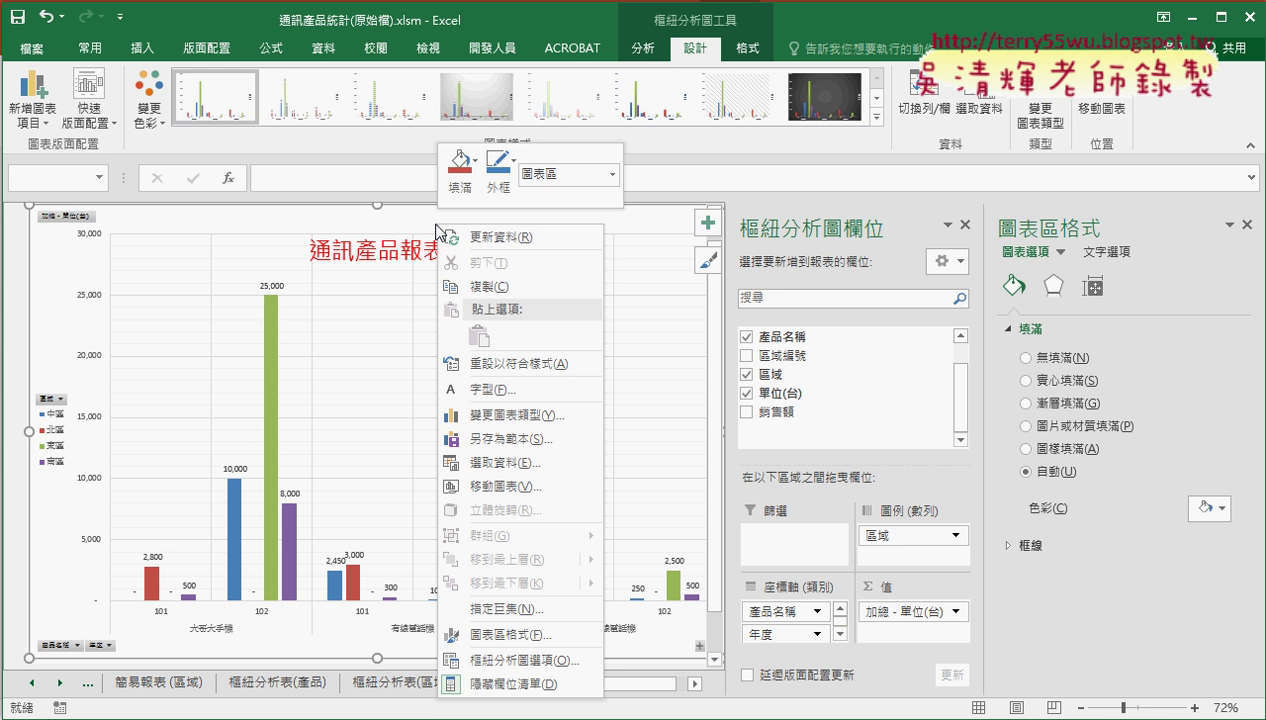
{"action": "right_click", "coordinate": [656, 437]}
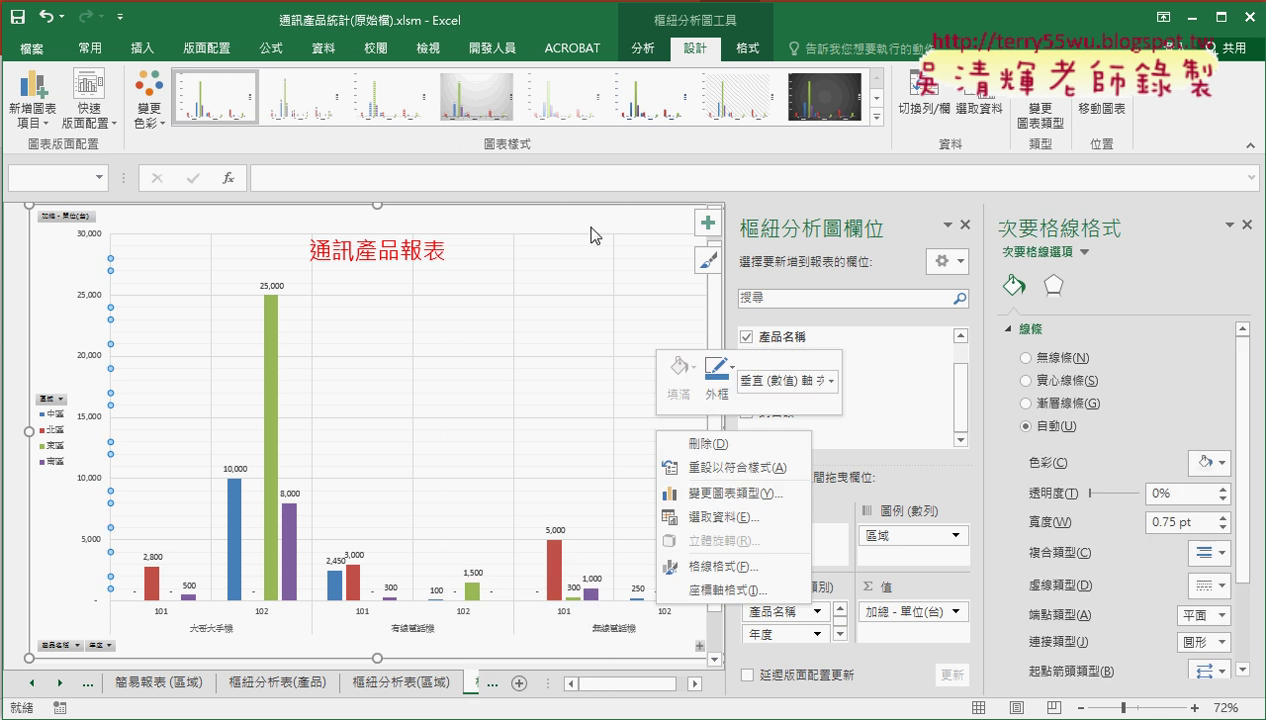
{"action": "left_click", "coordinate": [733, 568]}
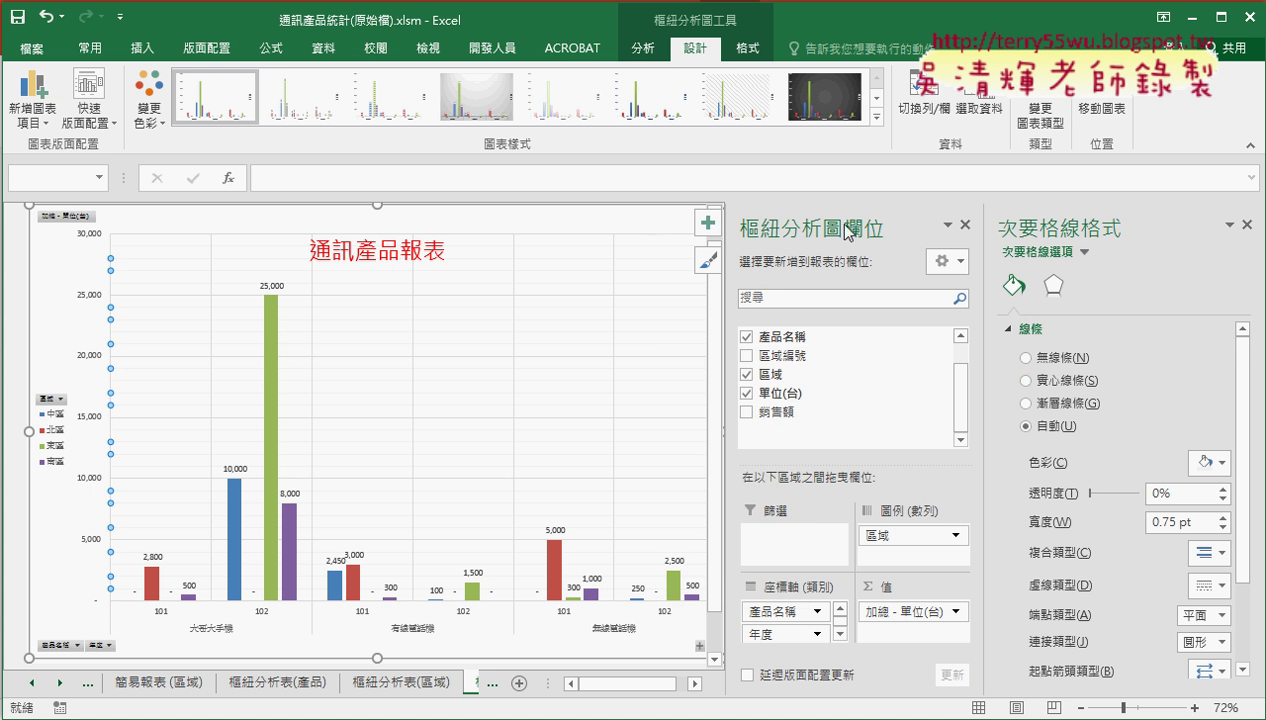
{"action": "left_click", "coordinate": [1250, 226]}
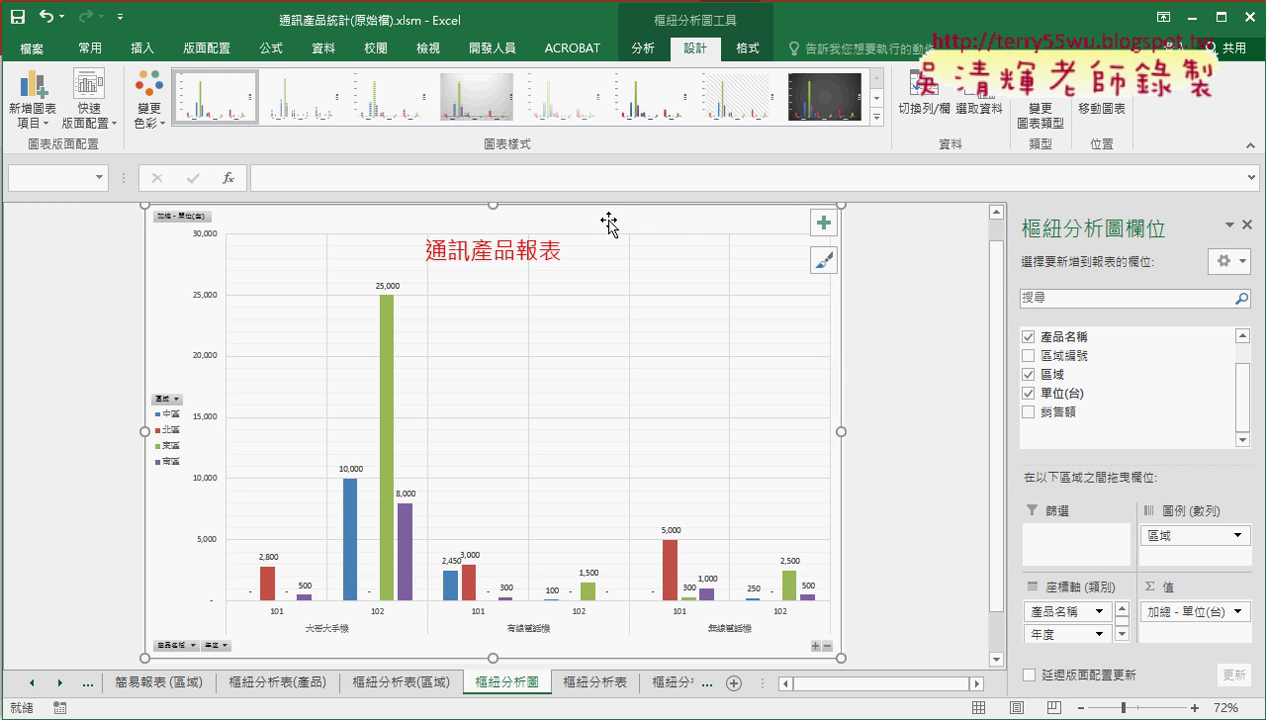
Apply a gradient fill to the pivot chart's chart area in Format Chart Area
{"action": "right_click", "coordinate": [462, 226]}
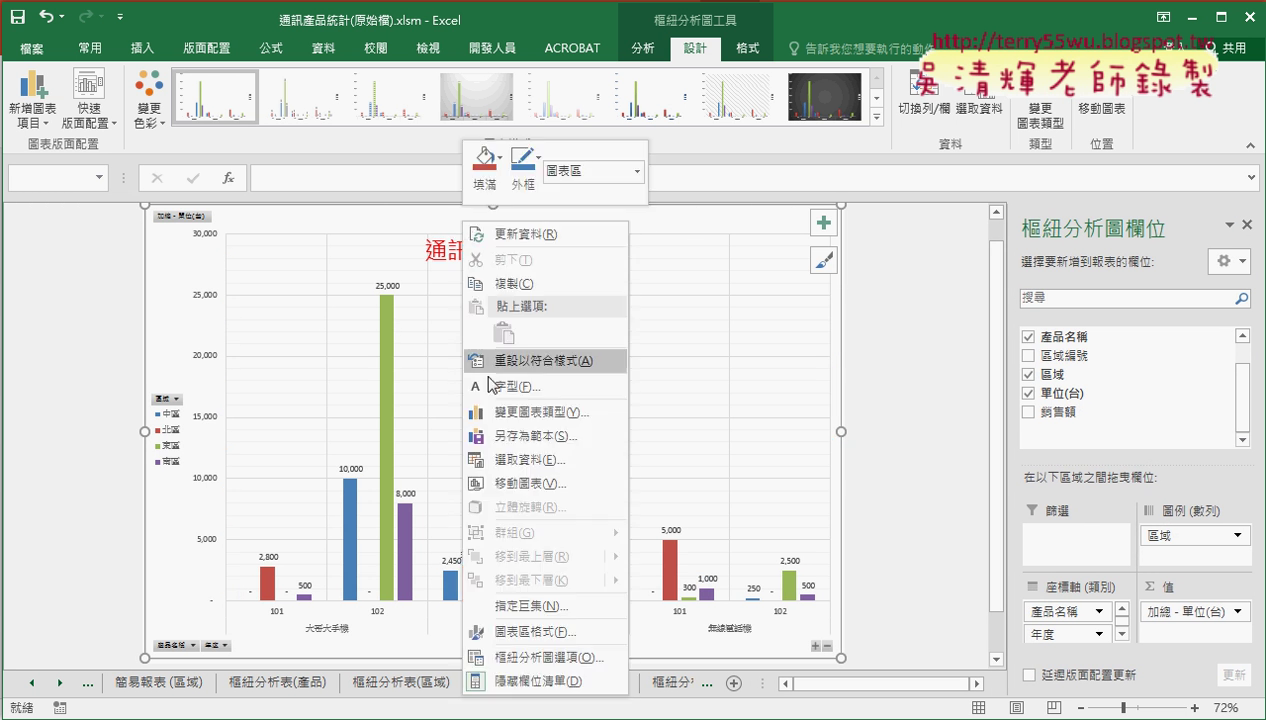
{"action": "left_click", "coordinate": [526, 633]}
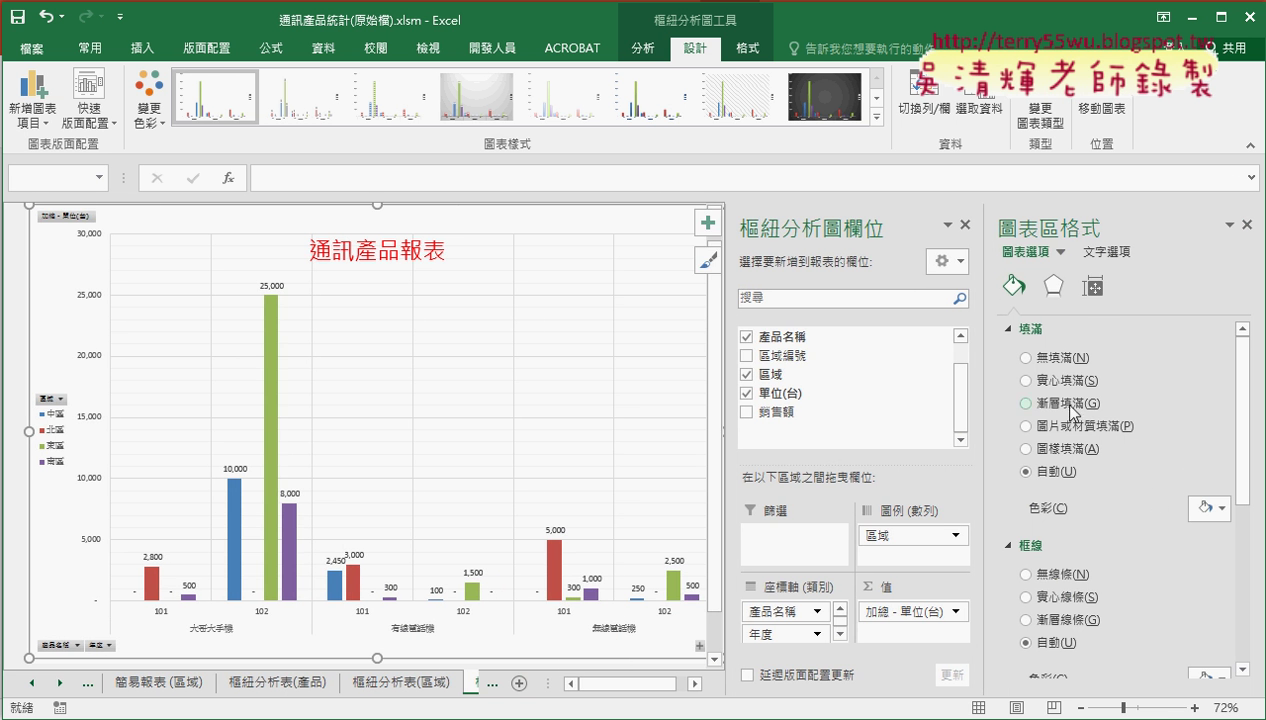
{"action": "left_click", "coordinate": [1025, 403]}
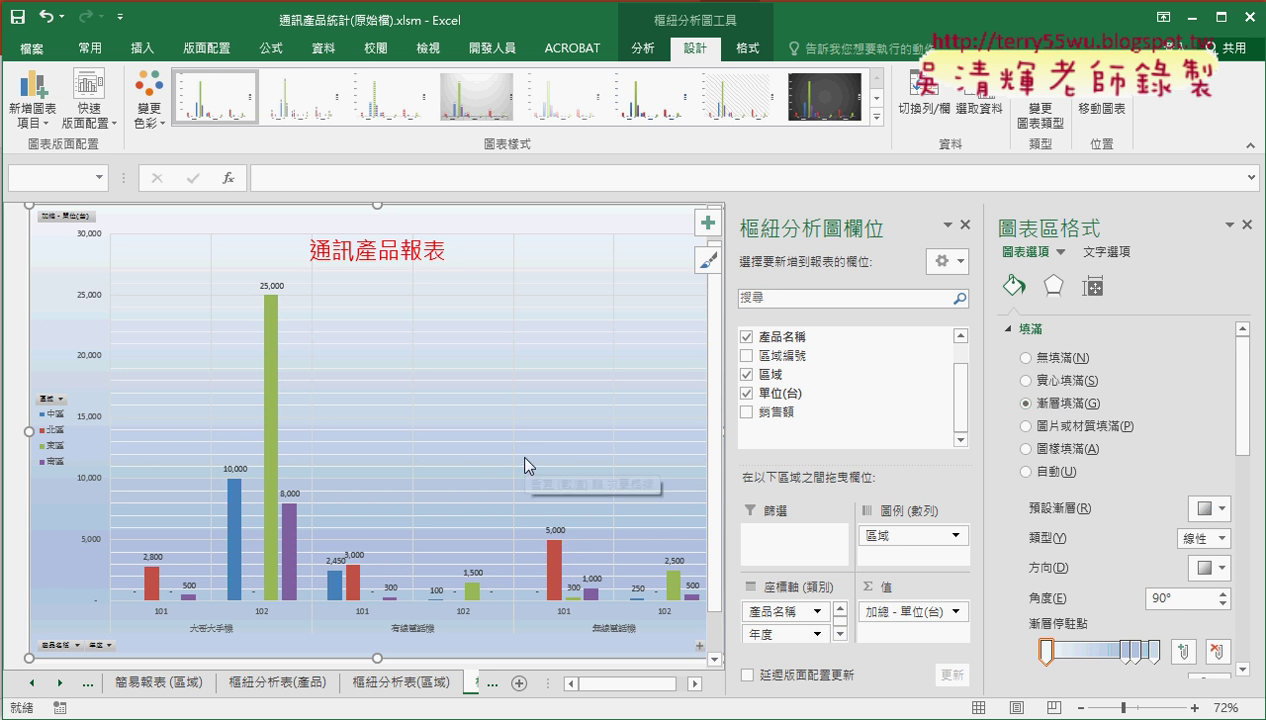
{"action": "left_click_drag", "start_coordinate": [1244, 392], "coordinate": [1247, 506]}
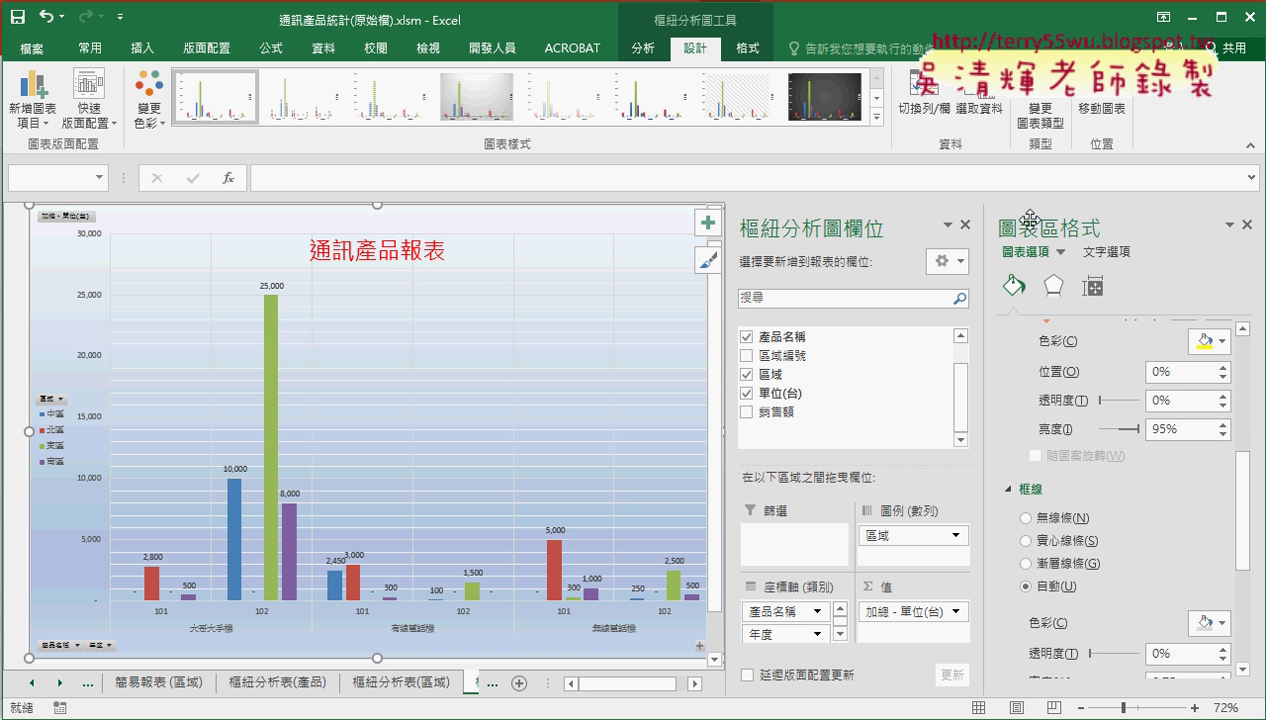
Remove the gradient from the chart area so its fill is plain again
{"action": "right_click", "coordinate": [392, 388]}
{"action": "left_click", "coordinate": [1247, 229]}
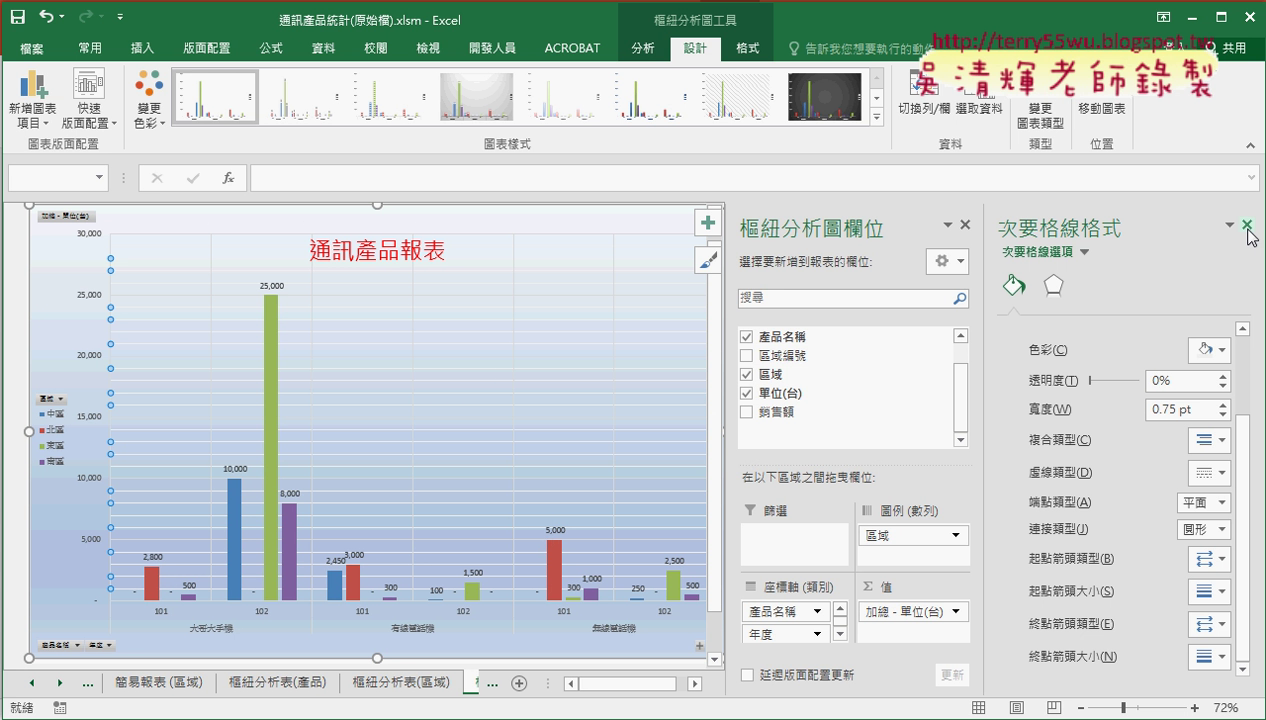
{"action": "key", "text": "Delete"}
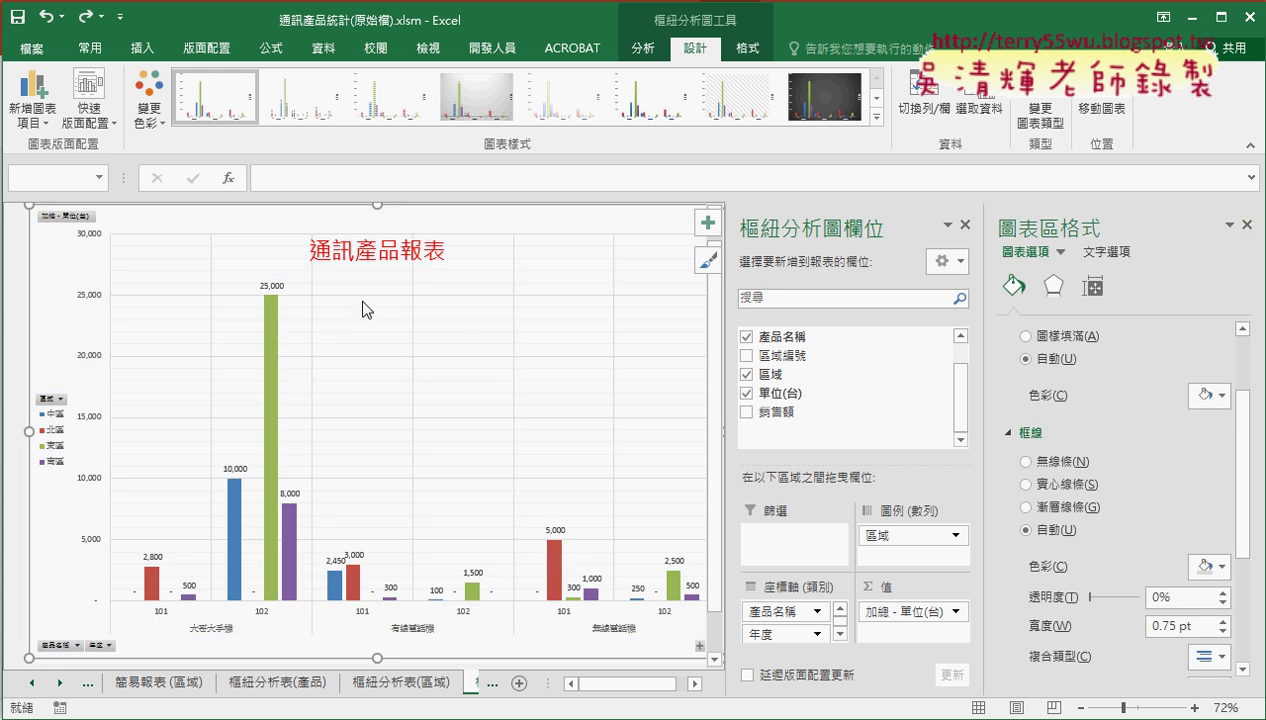
Select the pivot chart's plot area, briefly checking the instructions in the browser
{"action": "left_click", "coordinate": [148, 260]}
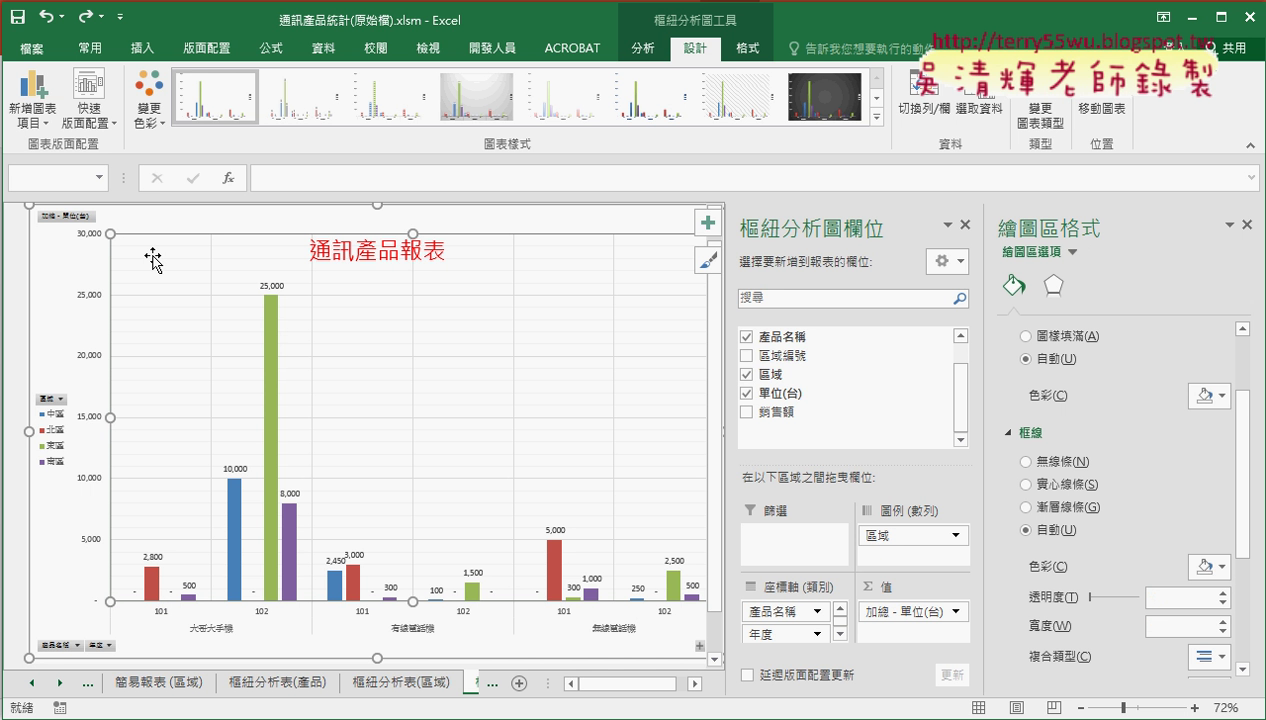
{"action": "right_click", "coordinate": [153, 257]}
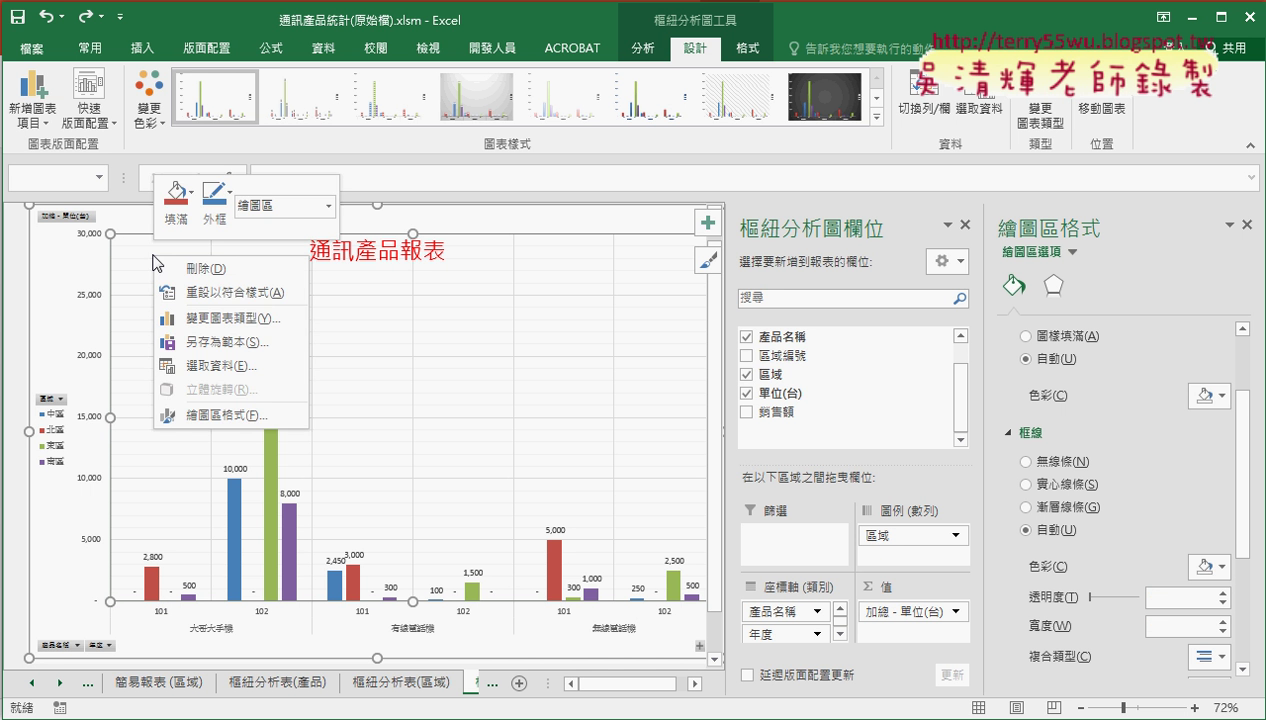
{"action": "left_click", "coordinate": [456, 224]}
{"action": "left_click", "coordinate": [450, 218]}
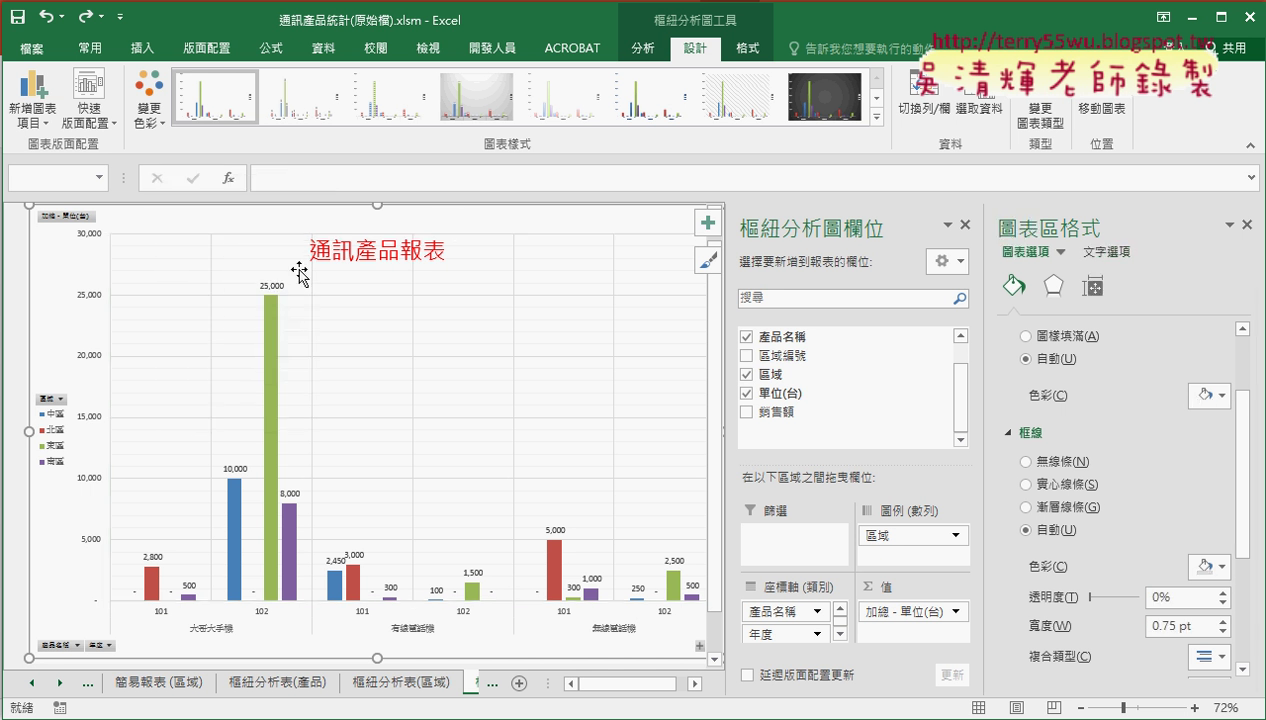
{"action": "left_click", "coordinate": [139, 267]}
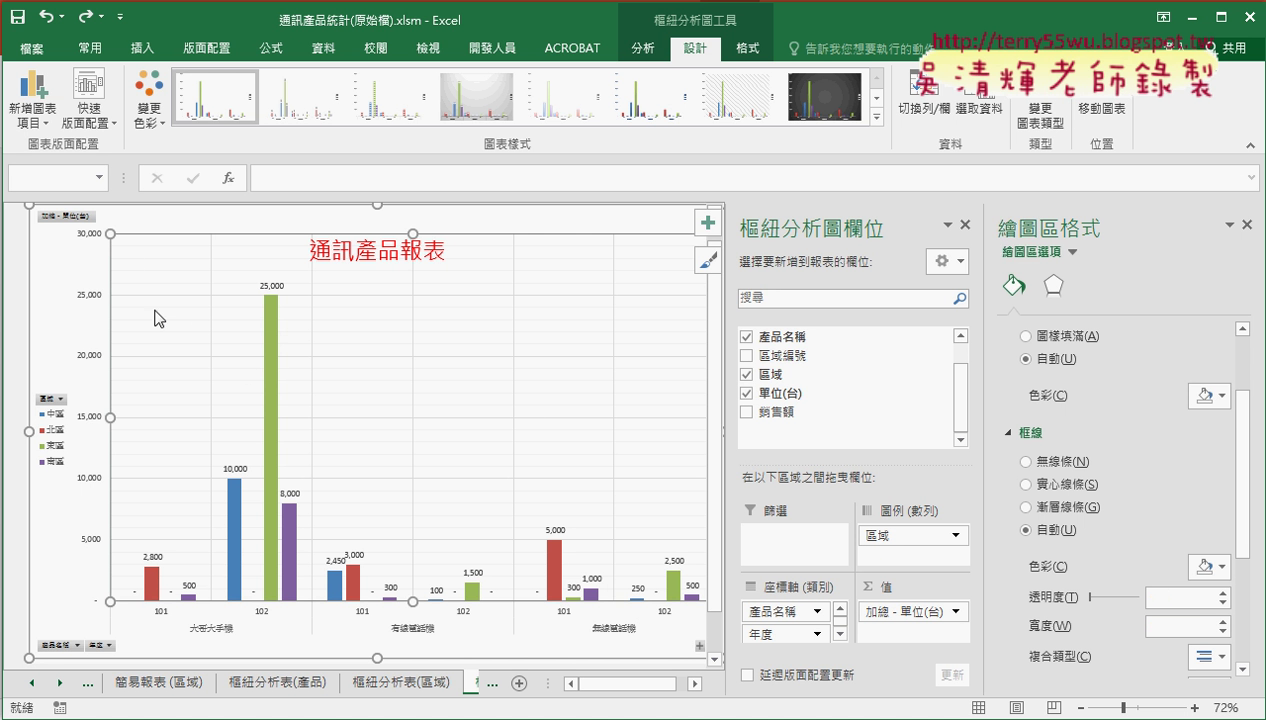
{"action": "key", "text": "alt+Tab"}
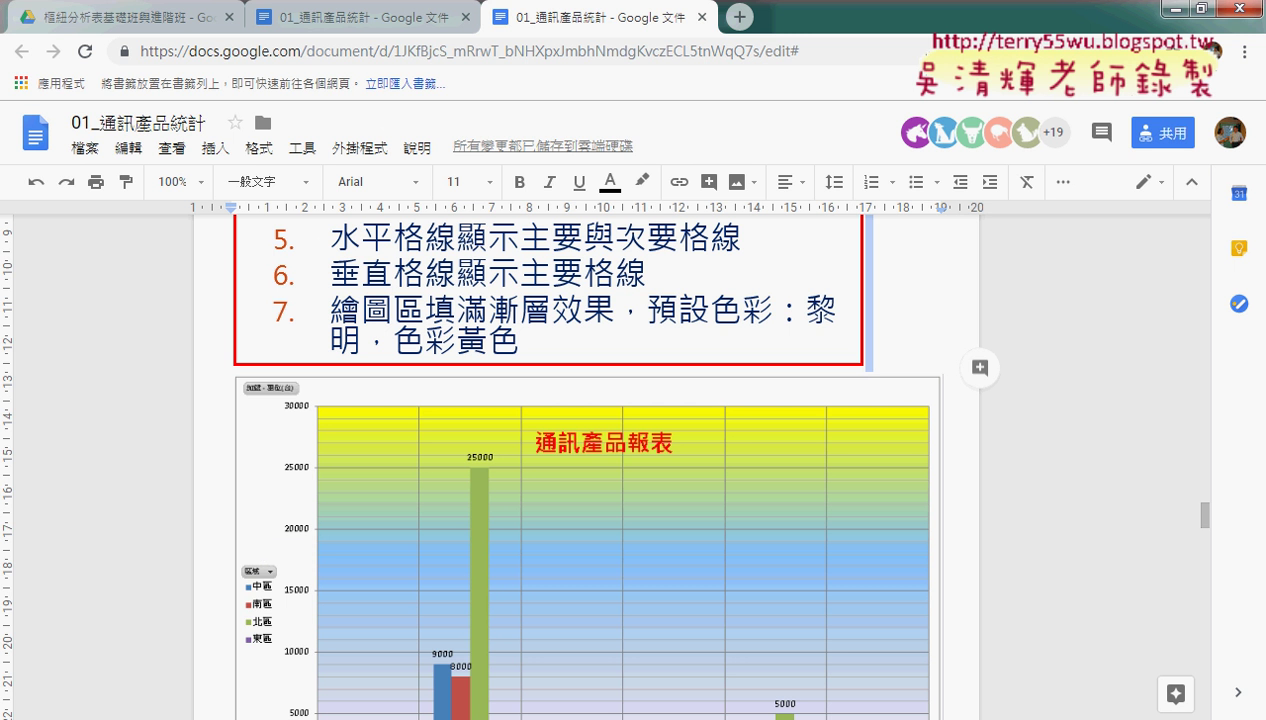
{"action": "key", "text": "alt+Tab"}
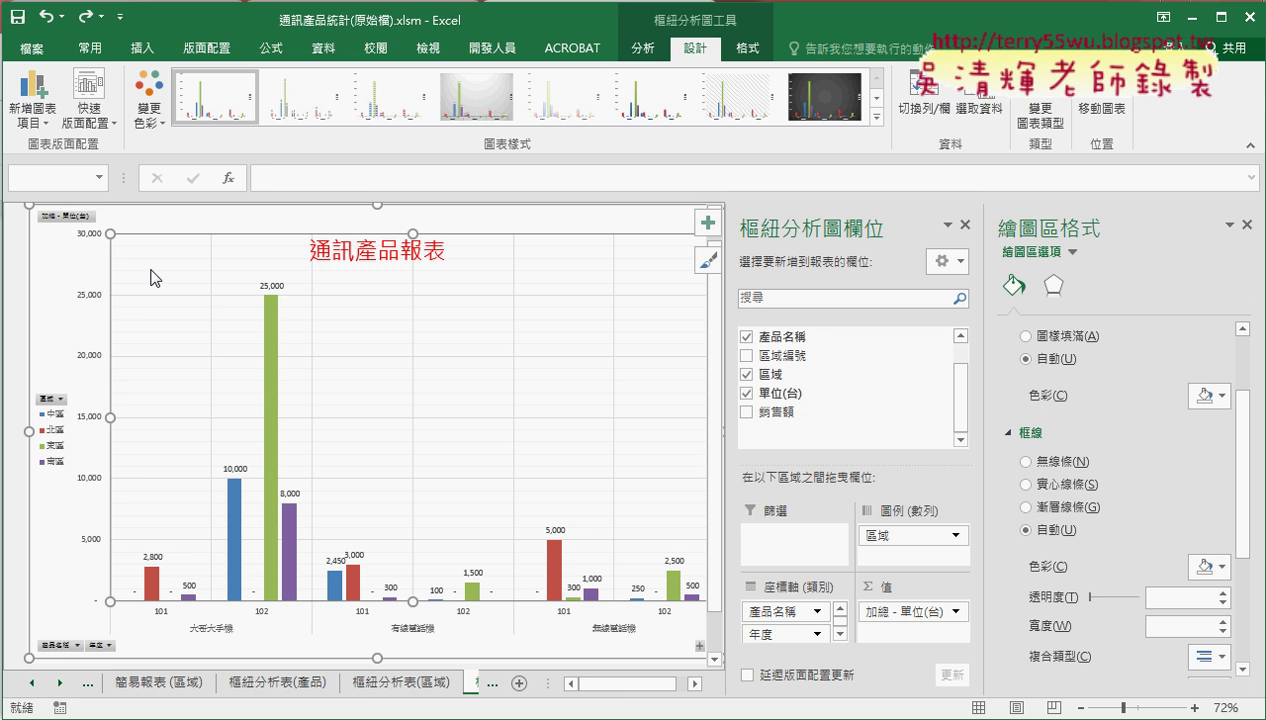
Open 繪圖區格式 for the plot area and set its border to a gradient line (漸層線條)
{"action": "right_click", "coordinate": [153, 274]}
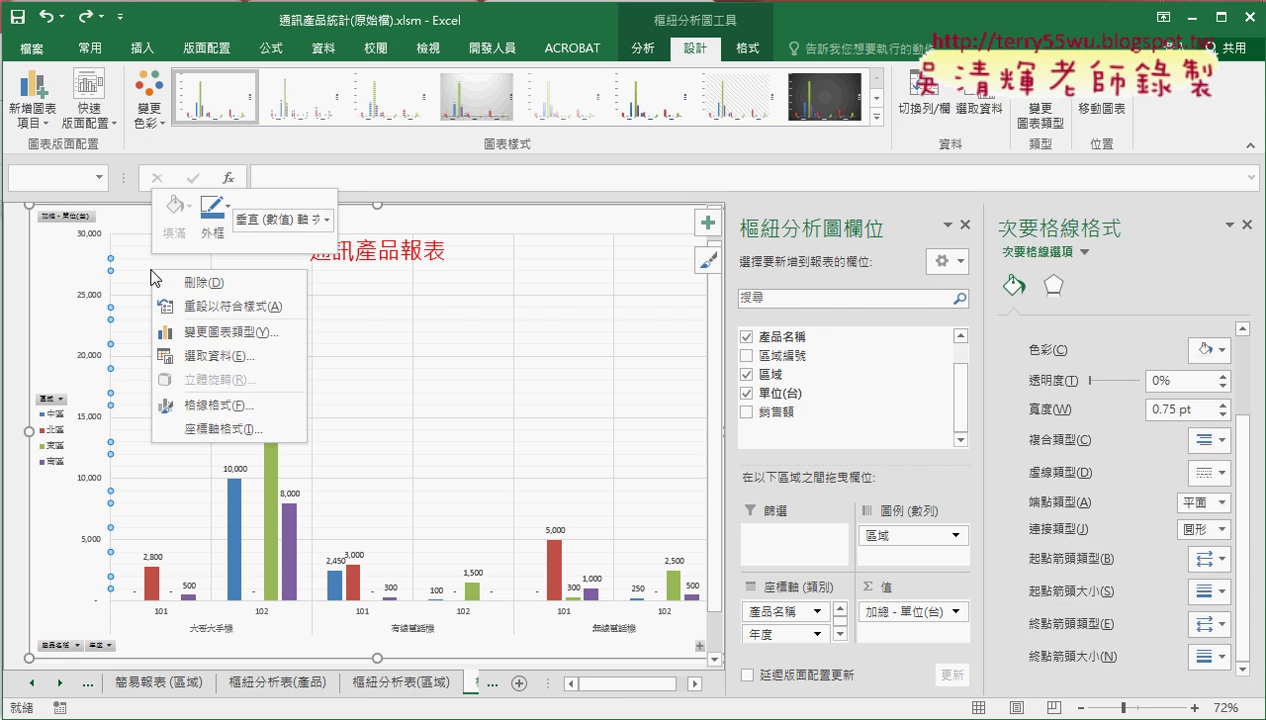
{"action": "left_click", "coordinate": [510, 224]}
{"action": "left_click", "coordinate": [510, 224]}
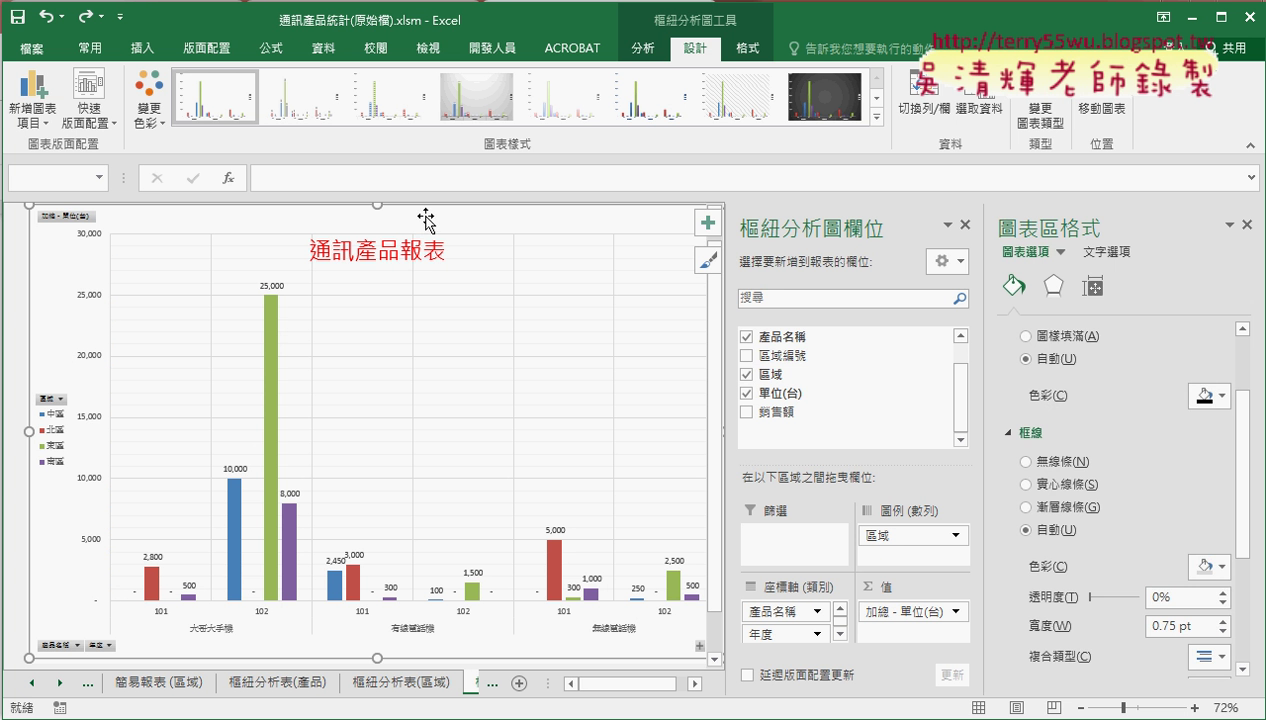
{"action": "left_click", "coordinate": [465, 369]}
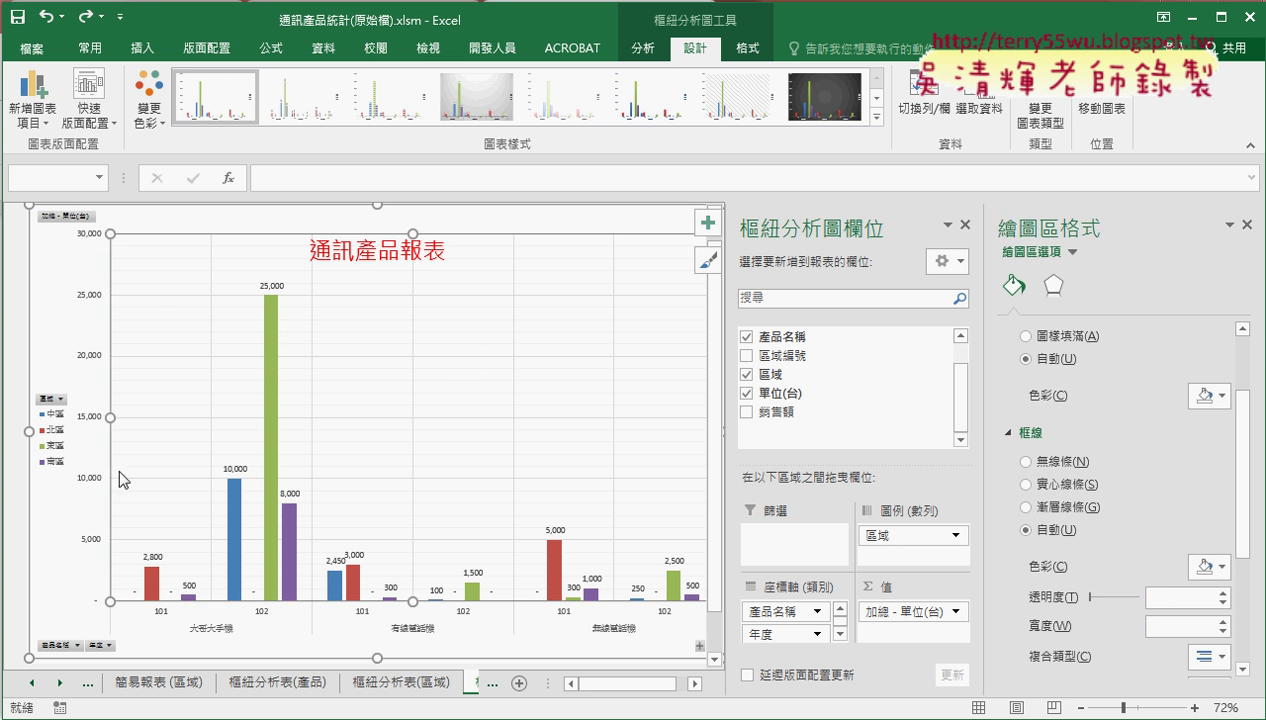
{"action": "right_click", "coordinate": [416, 311]}
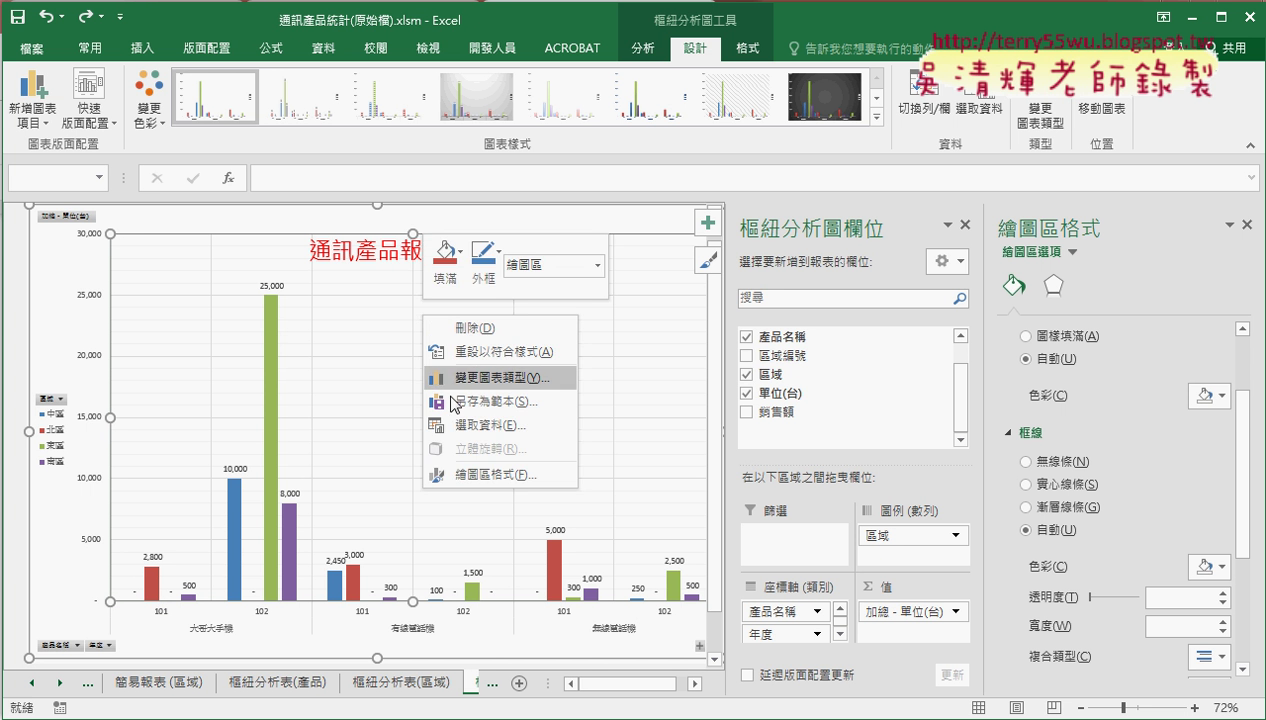
{"action": "left_click", "coordinate": [500, 476]}
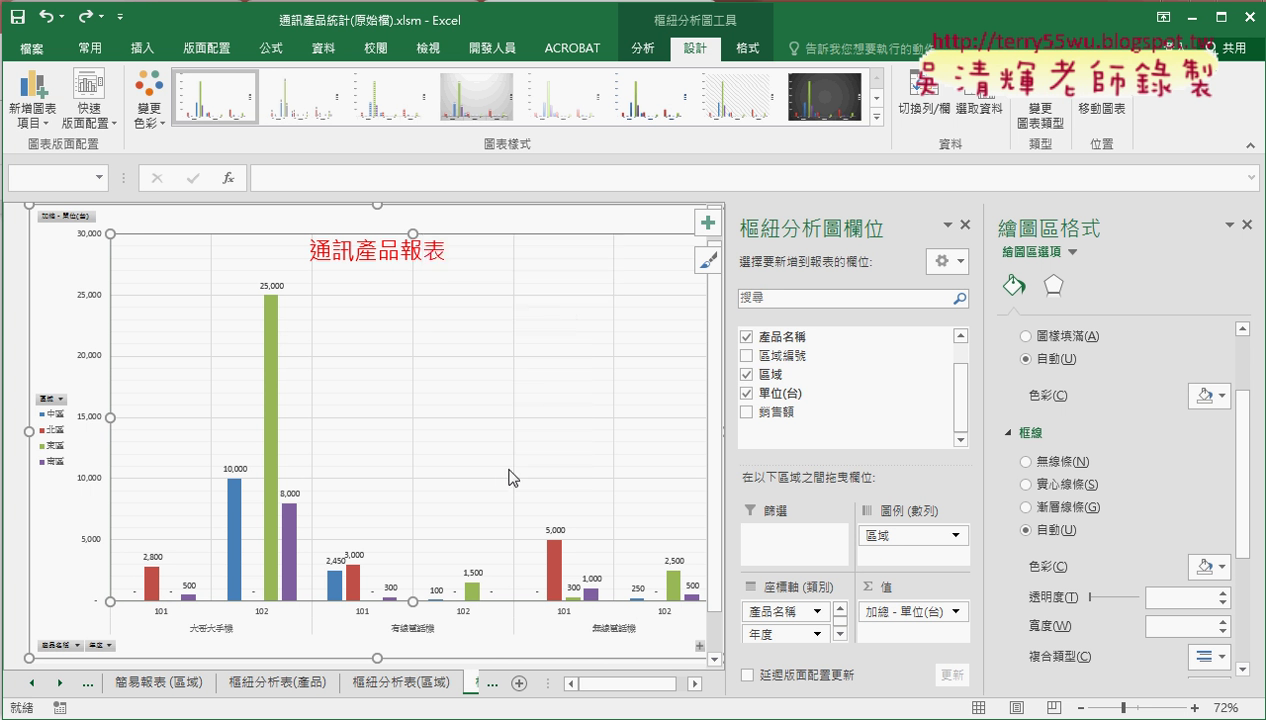
{"action": "left_click", "coordinate": [1046, 486]}
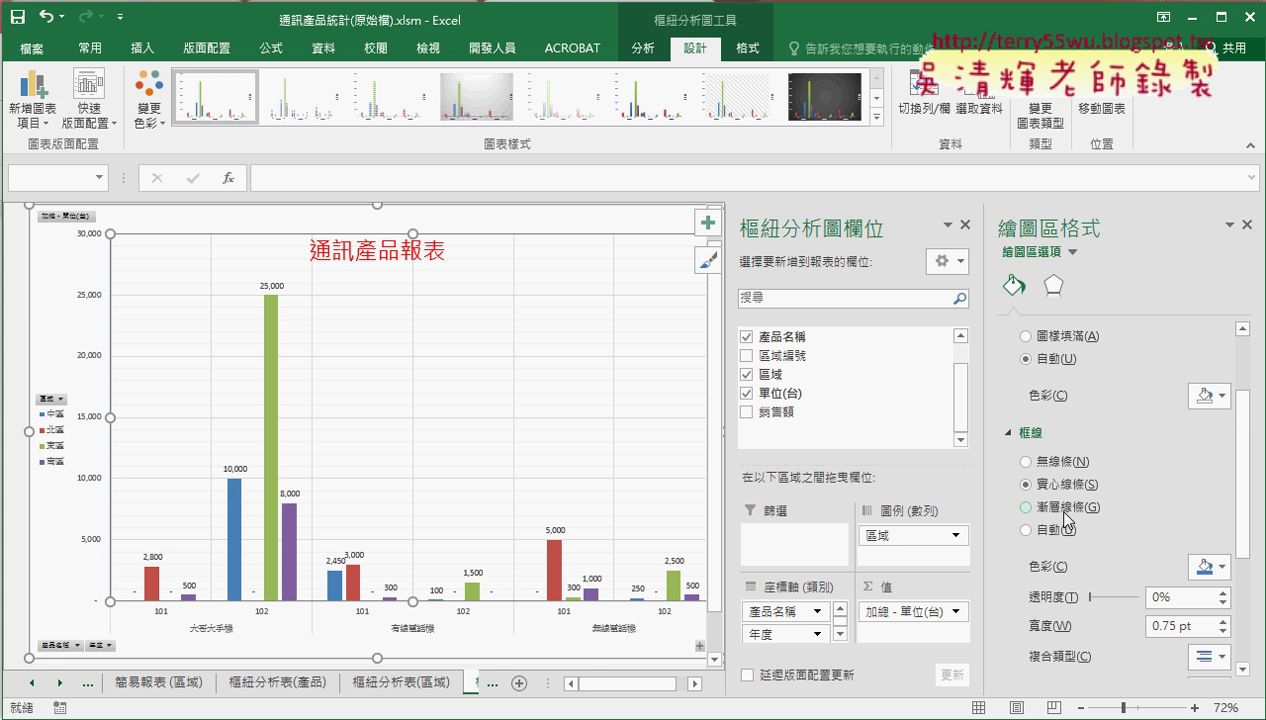
{"action": "left_click", "coordinate": [1054, 508]}
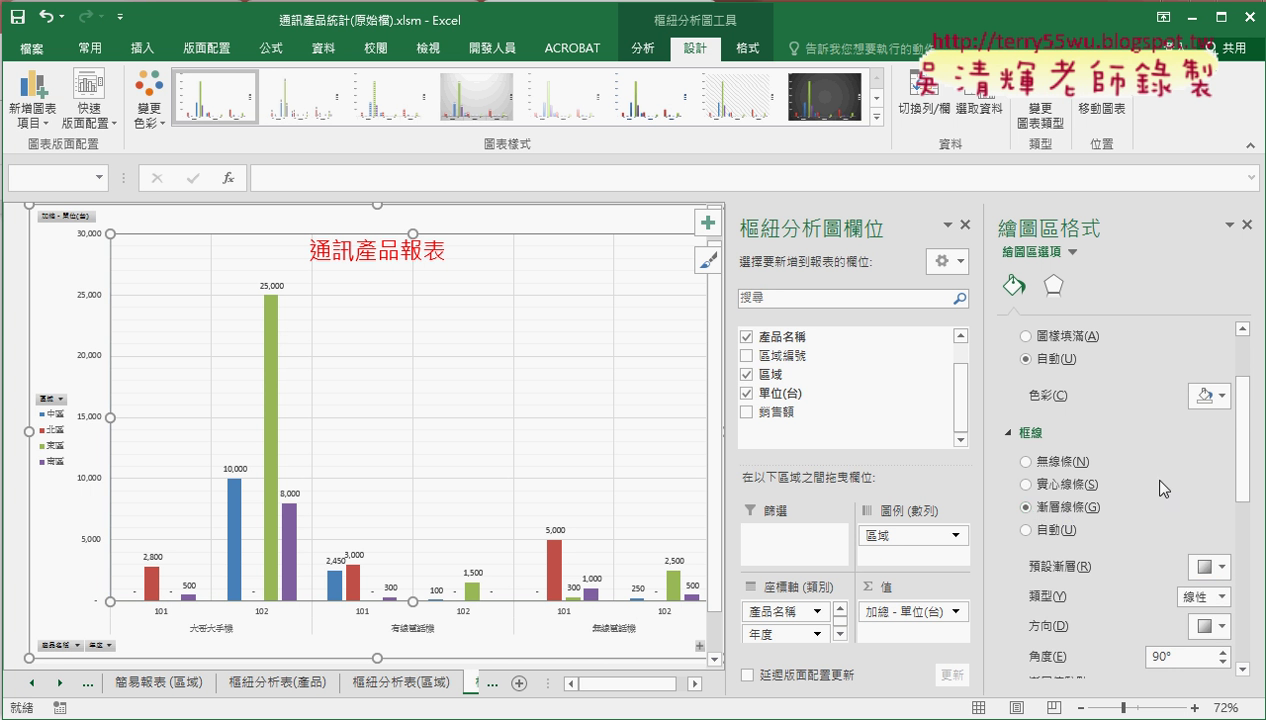
Set the plot area border to 無線條 and its fill to 漸層填滿
{"action": "left_click", "coordinate": [1026, 463]}
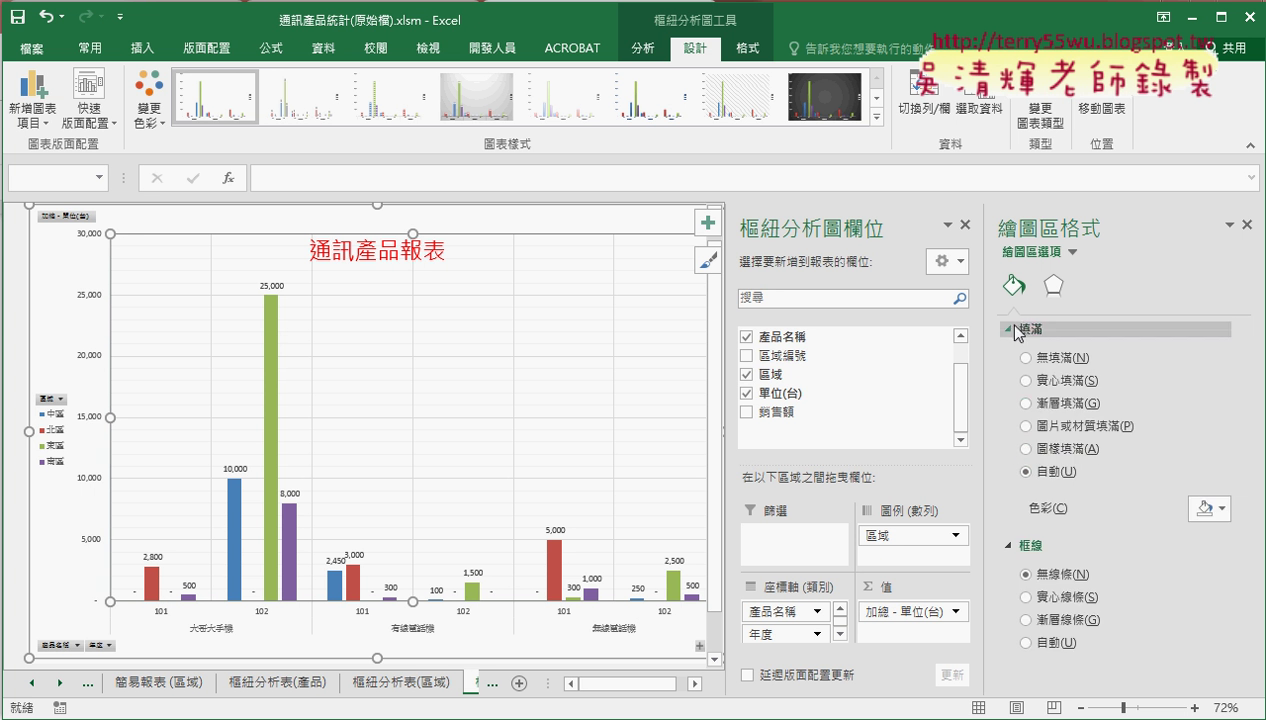
{"action": "left_click", "coordinate": [1054, 410]}
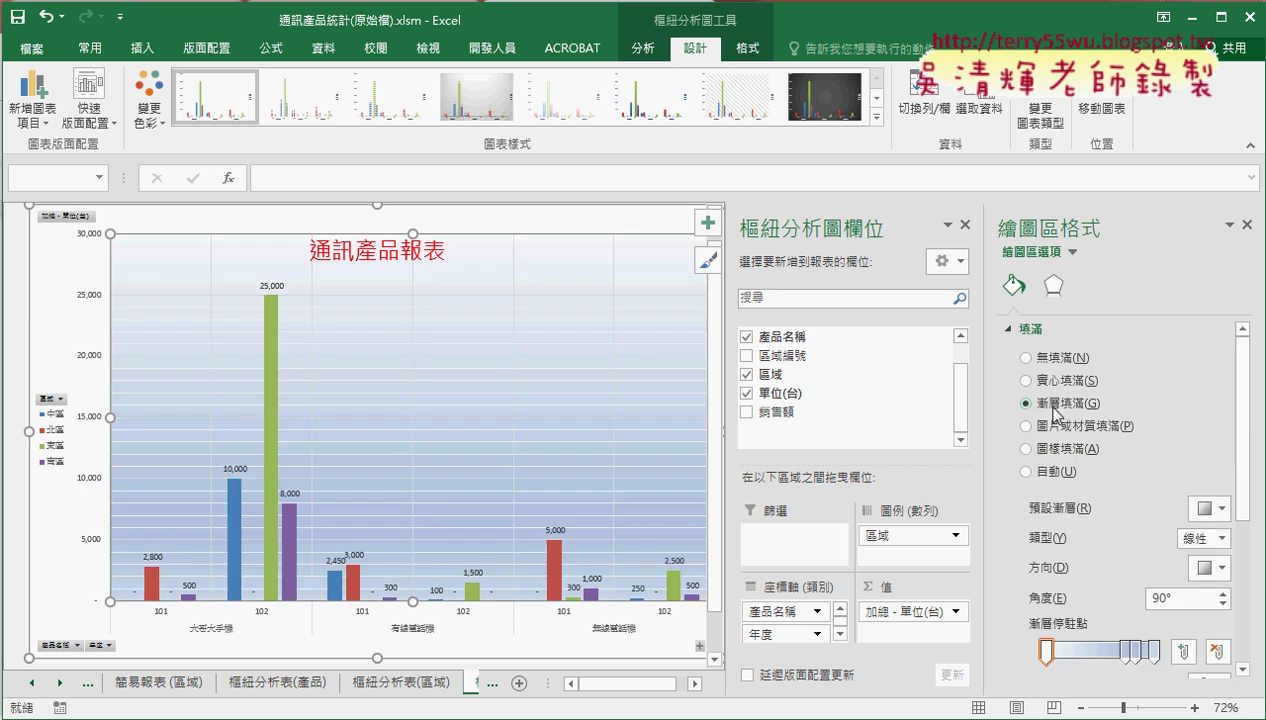
{"action": "left_click", "coordinate": [1204, 510]}
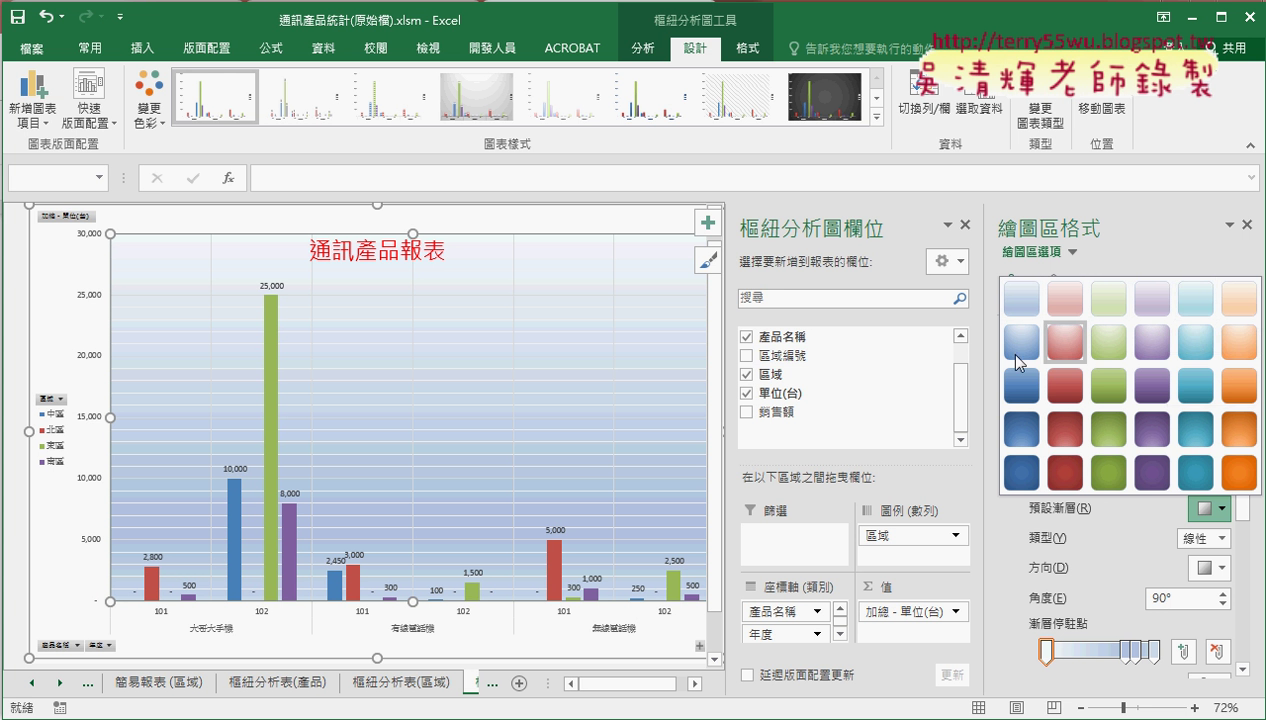
{"action": "left_click", "coordinate": [1145, 226]}
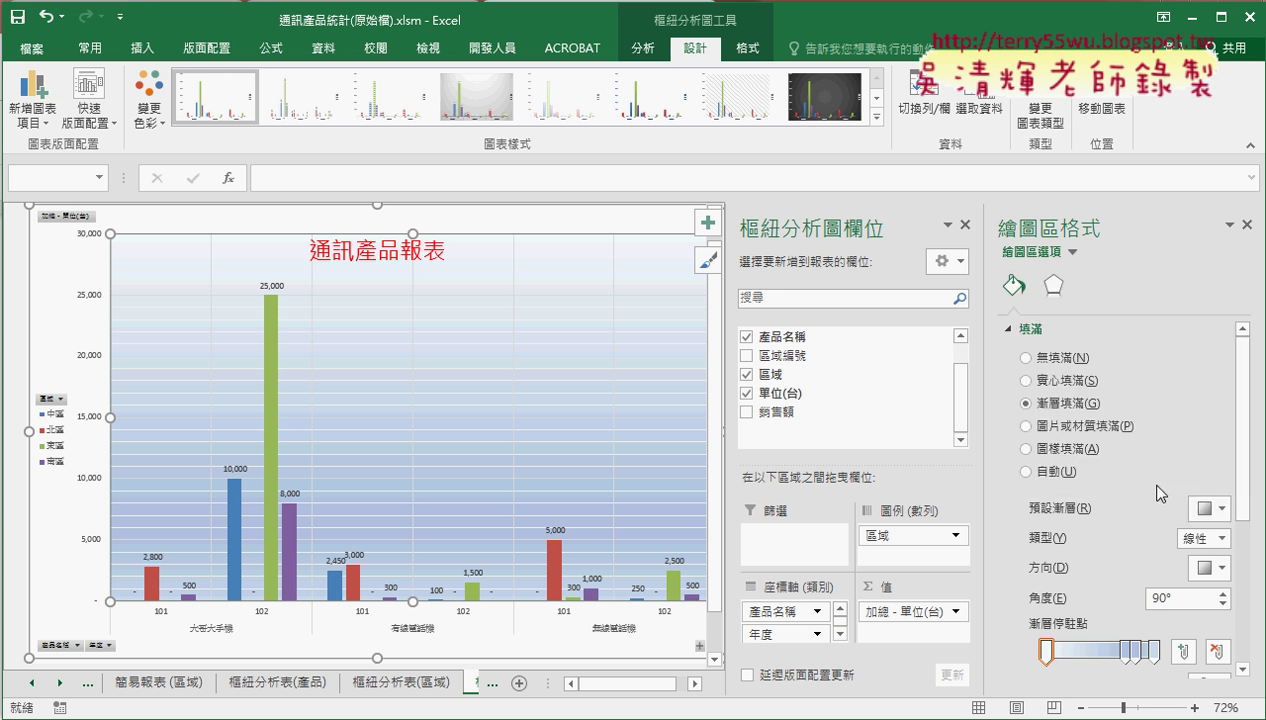
Make the first gradient stop yellow and close the Format Plot Area pane
{"action": "left_click_drag", "start_coordinate": [1244, 469], "coordinate": [1252, 559]}
{"action": "scroll", "coordinate": [1185, 375], "scroll_direction": "up", "scroll_amount": 3}
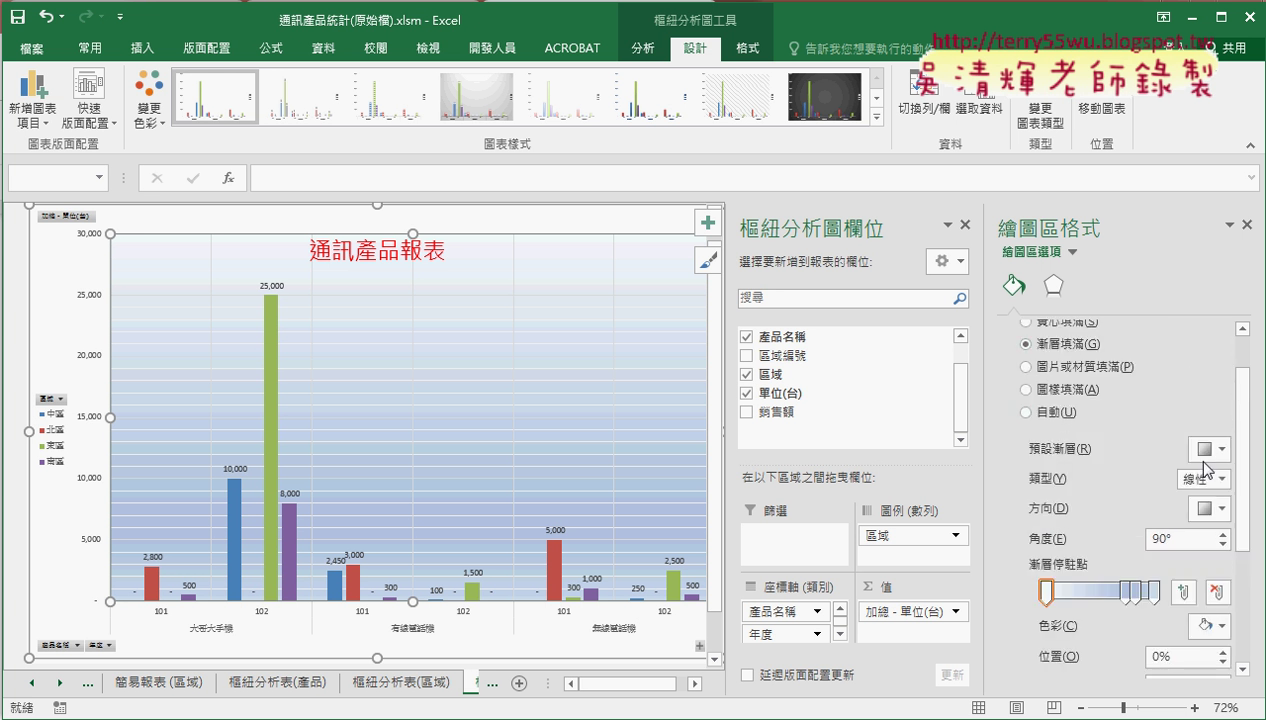
{"action": "left_click", "coordinate": [1212, 626]}
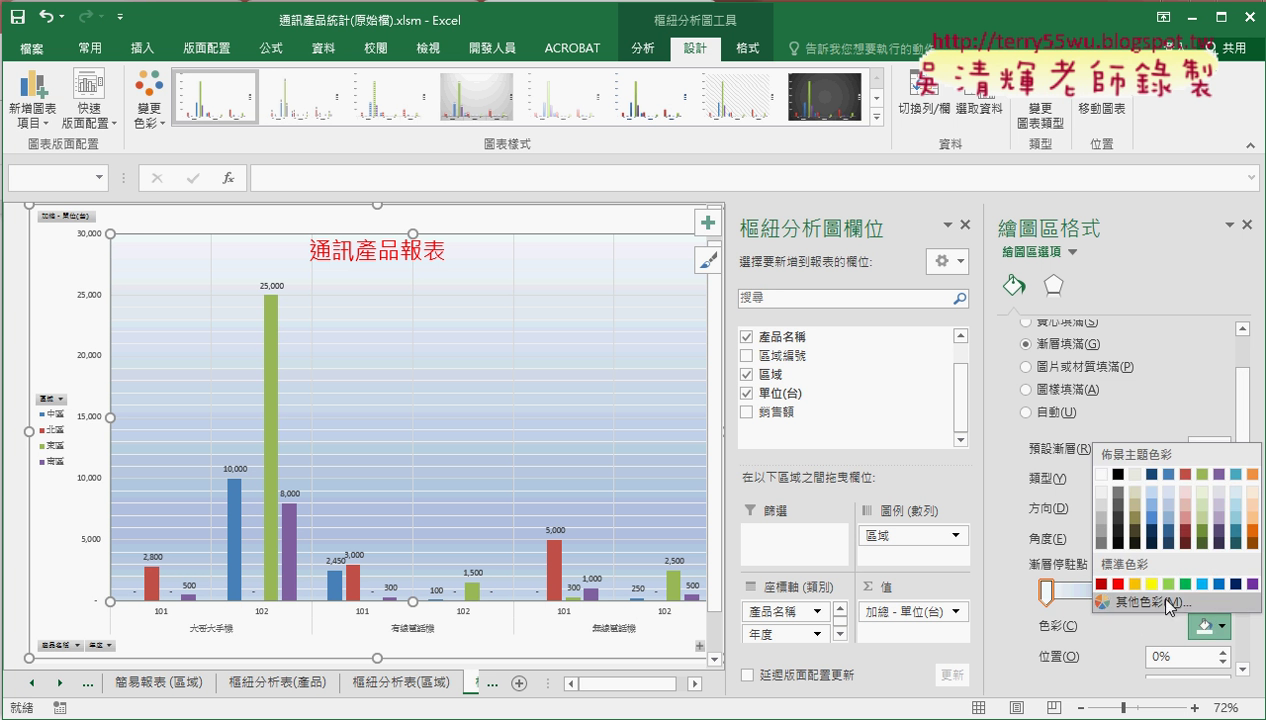
{"action": "left_click", "coordinate": [1134, 584]}
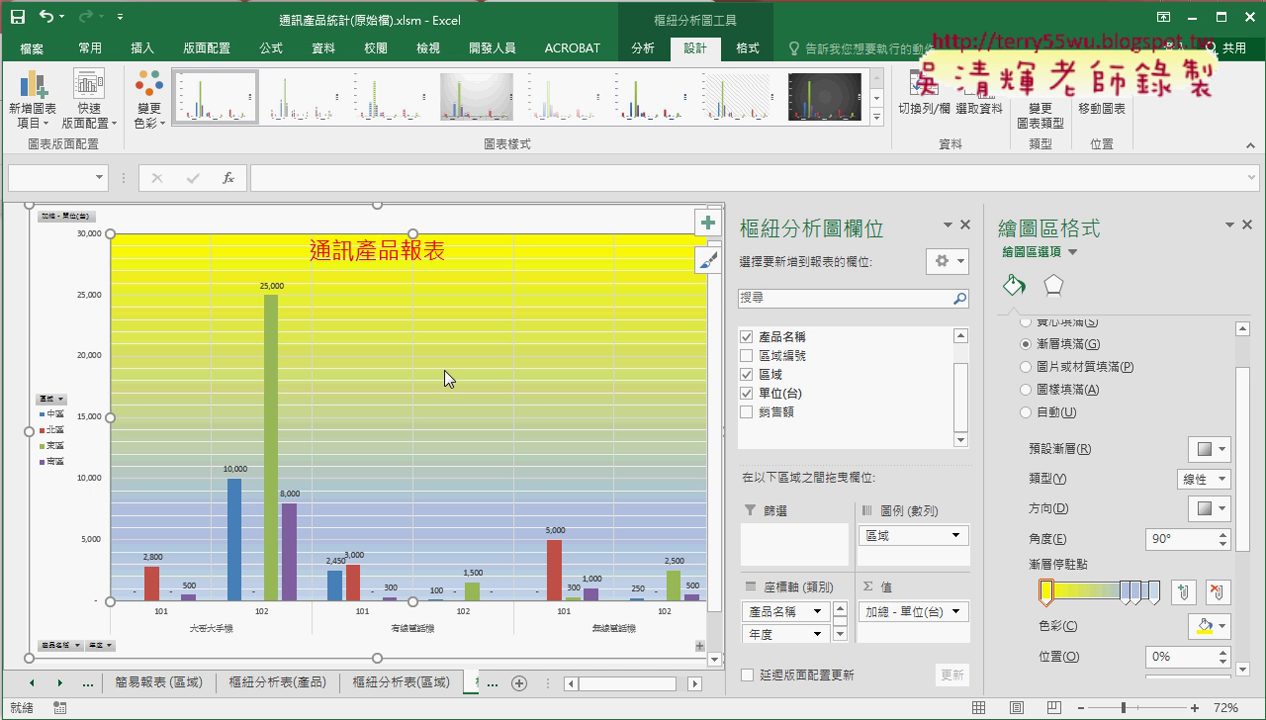
{"action": "left_click", "coordinate": [1247, 225]}
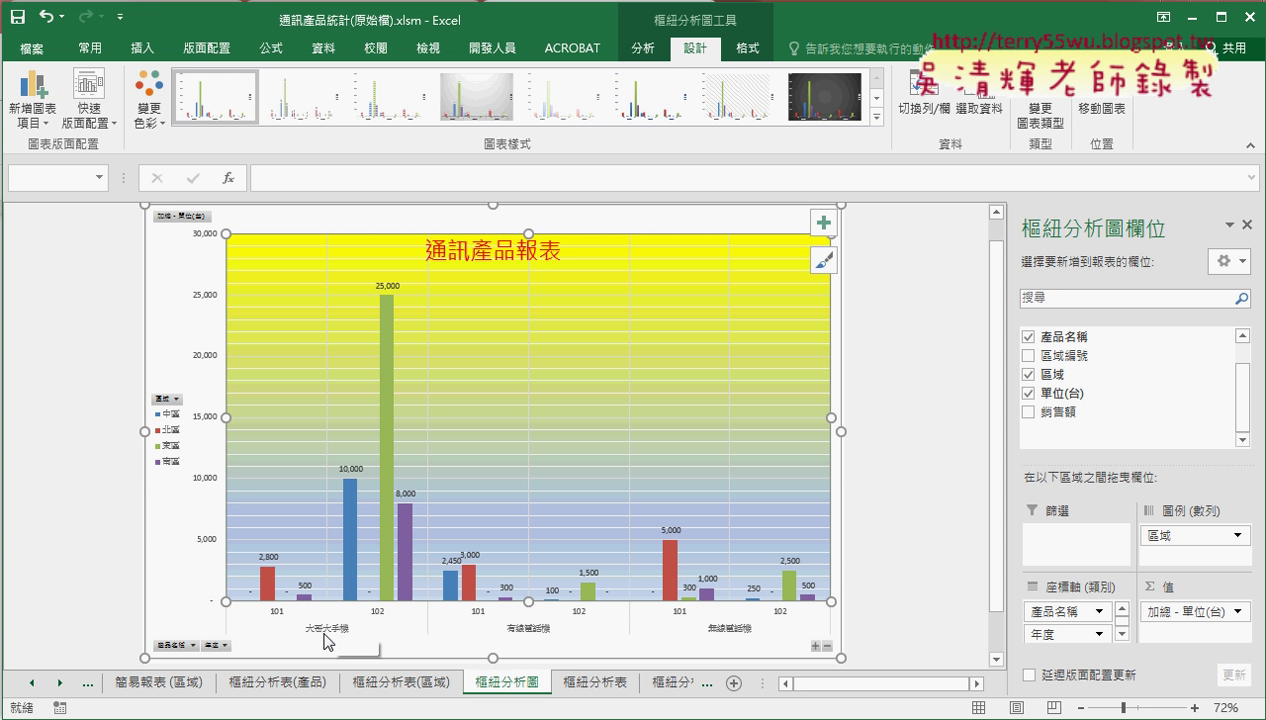
Enlarge the category-axis labels to font size 12
{"action": "right_click", "coordinate": [331, 638]}
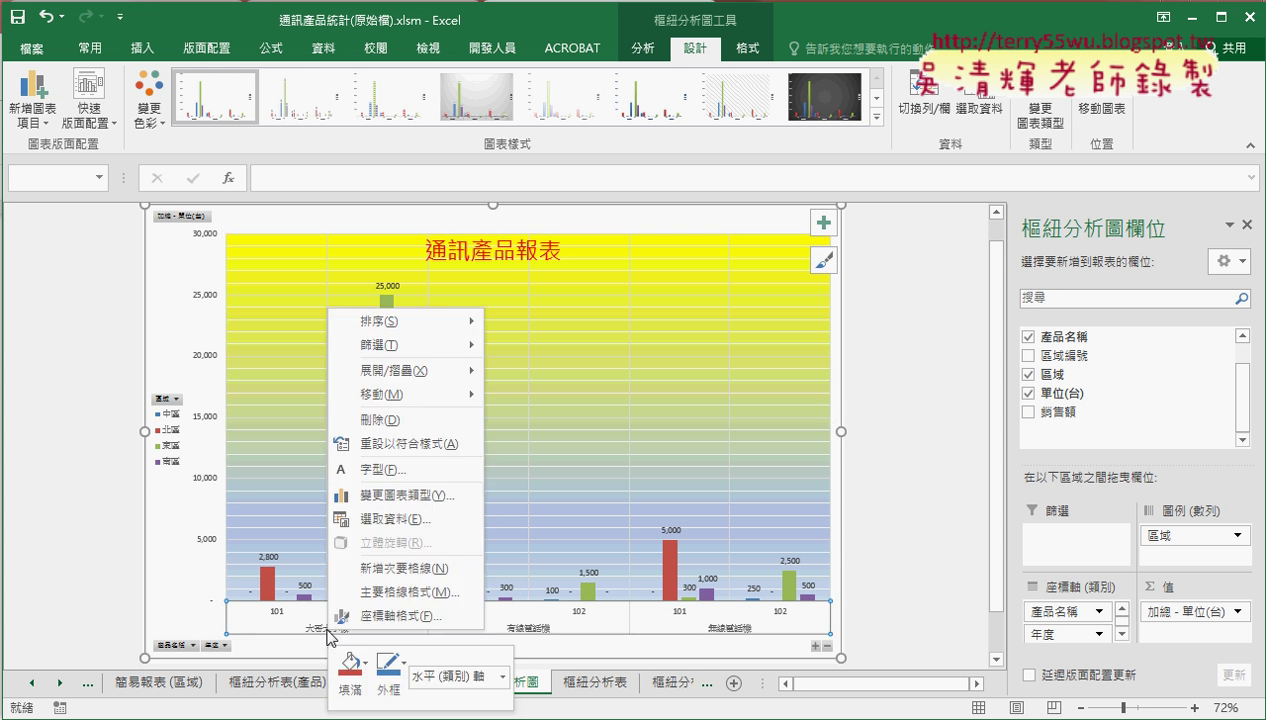
{"action": "left_click", "coordinate": [391, 468]}
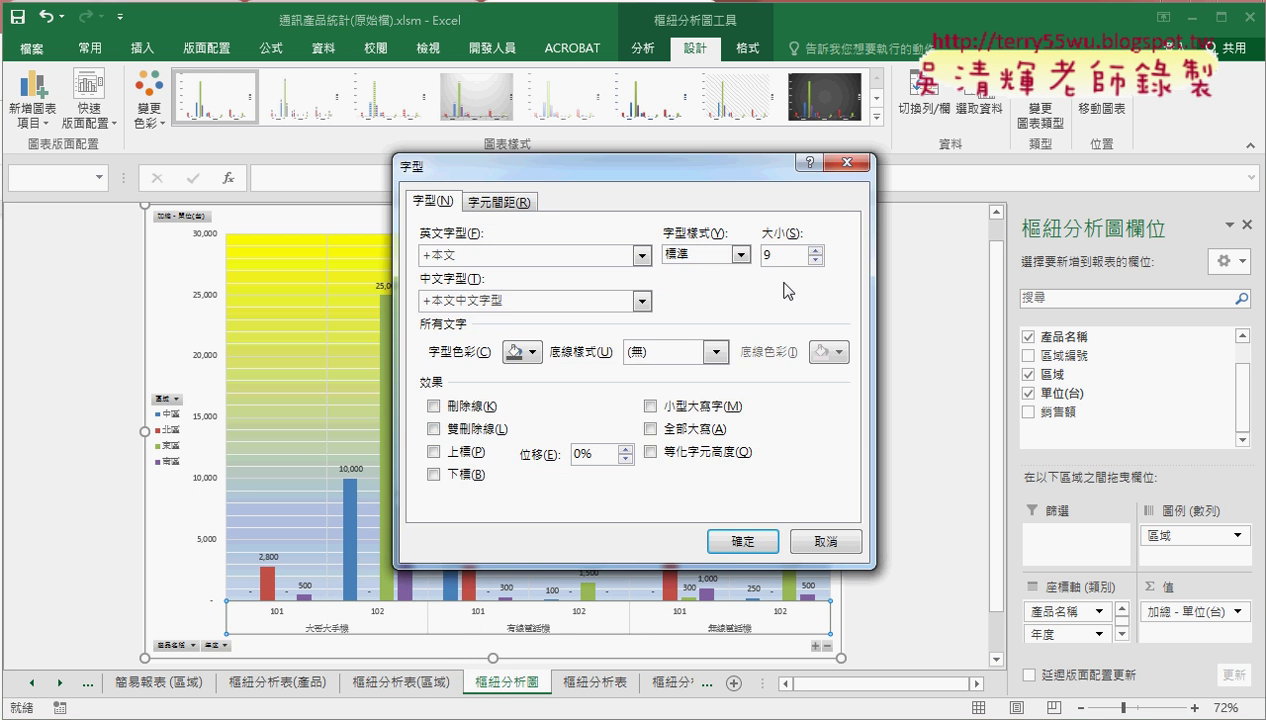
{"action": "double_click", "coordinate": [779, 258]}
{"action": "type", "text": "12"}
{"action": "left_click", "coordinate": [742, 541]}
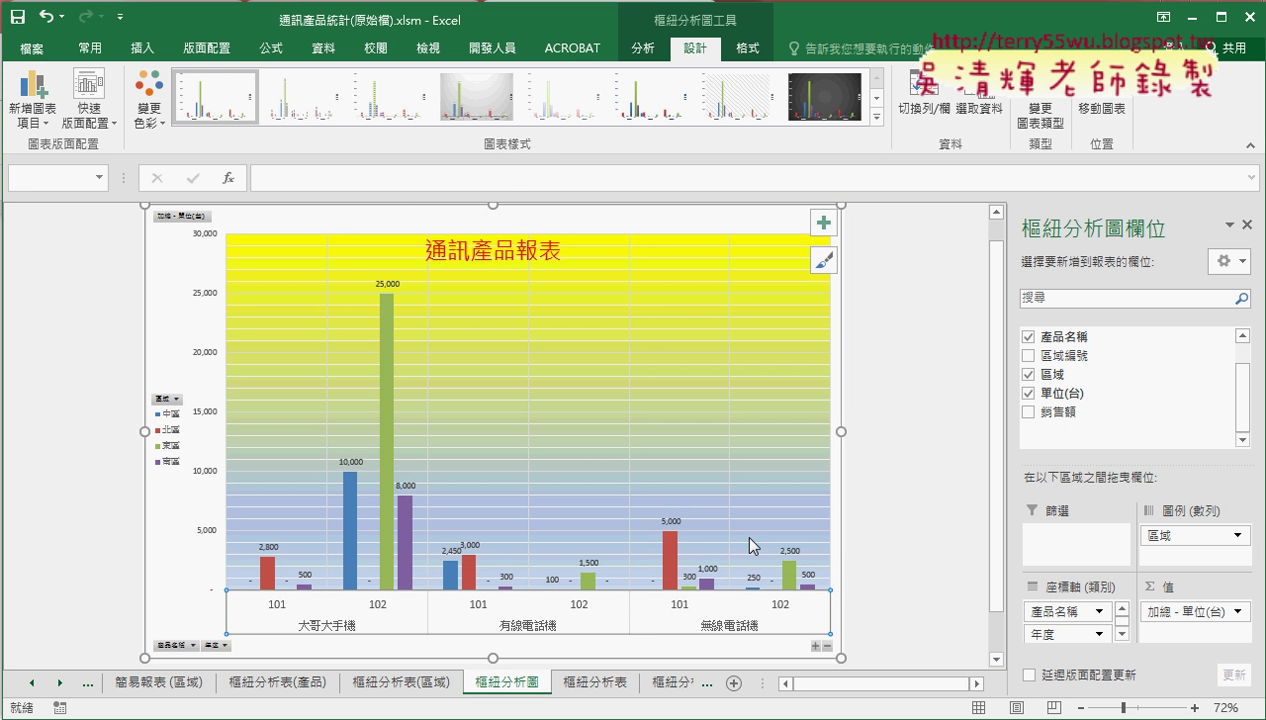
Color the category-axis product and year labels red
{"action": "right_click", "coordinate": [333, 633]}
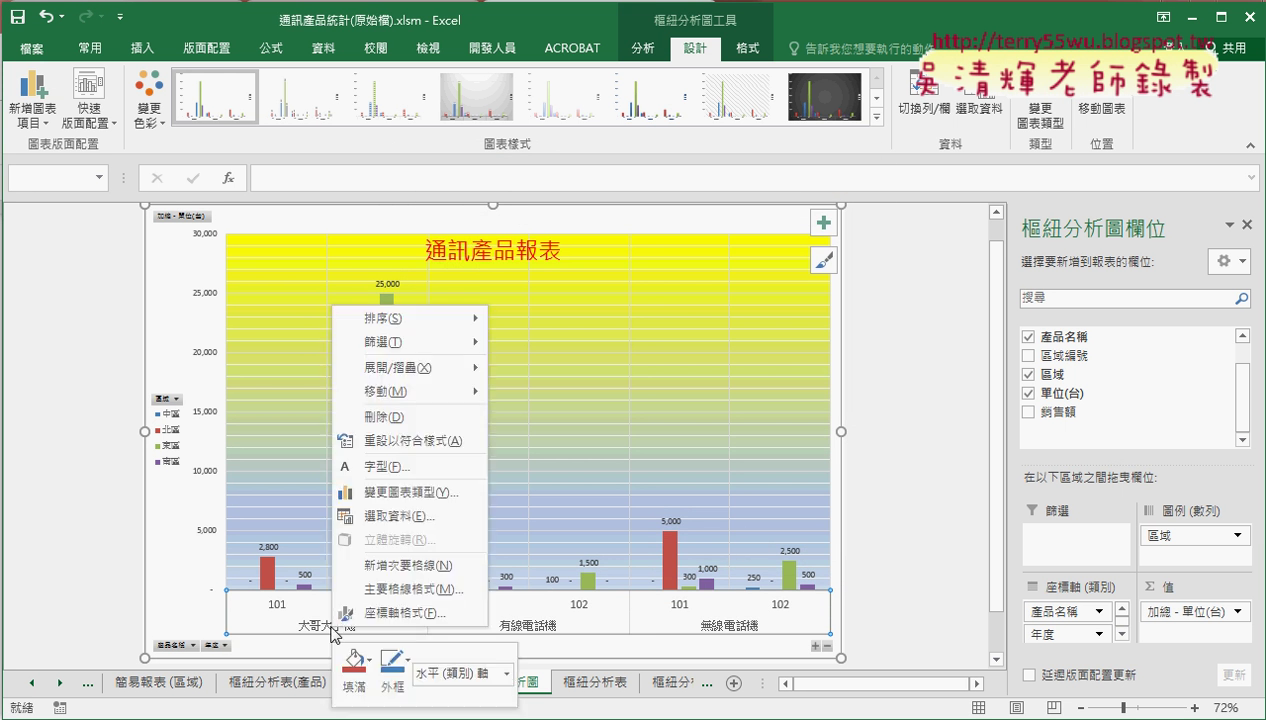
{"action": "left_click", "coordinate": [432, 478]}
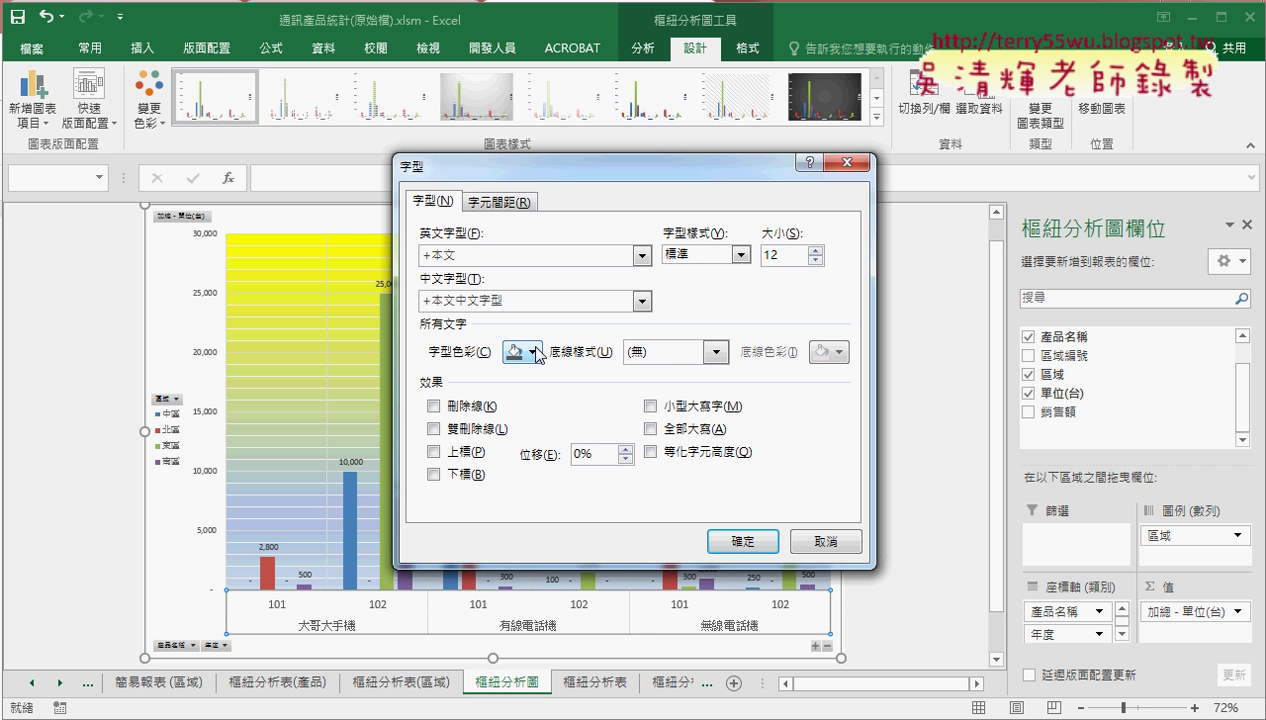
{"action": "left_click", "coordinate": [535, 352]}
{"action": "left_click", "coordinate": [527, 524]}
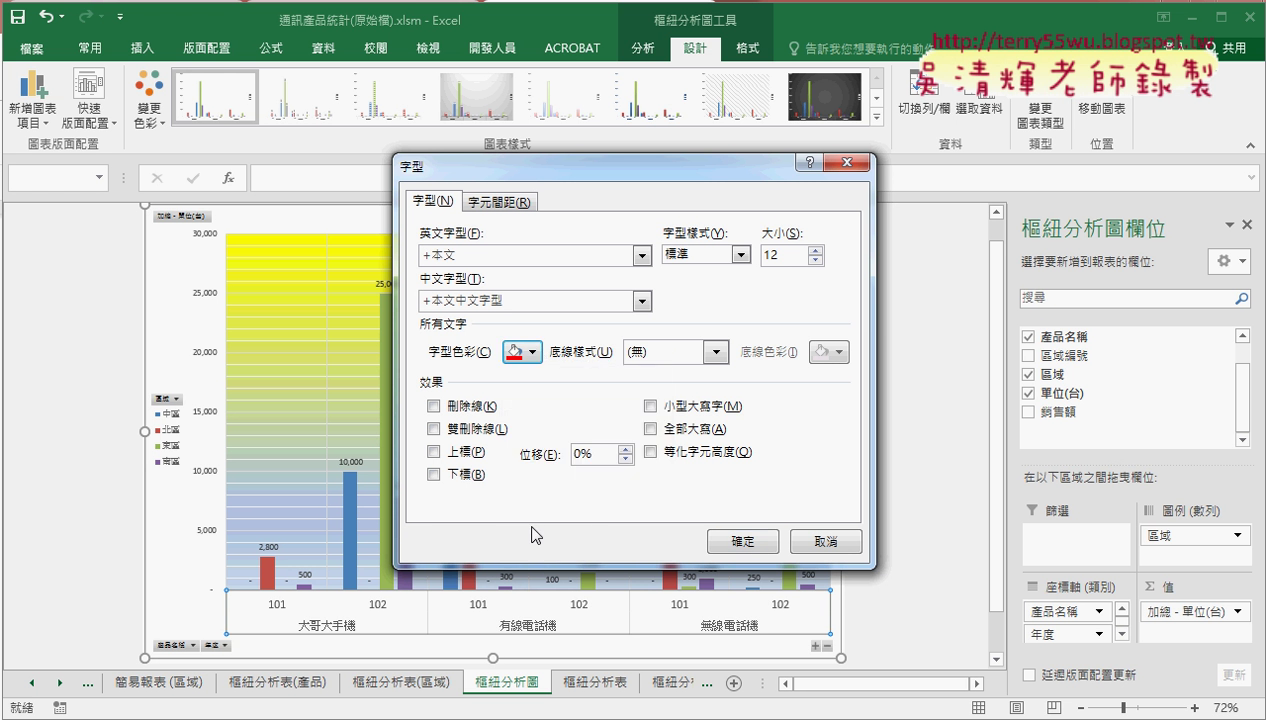
{"action": "left_click", "coordinate": [743, 552]}
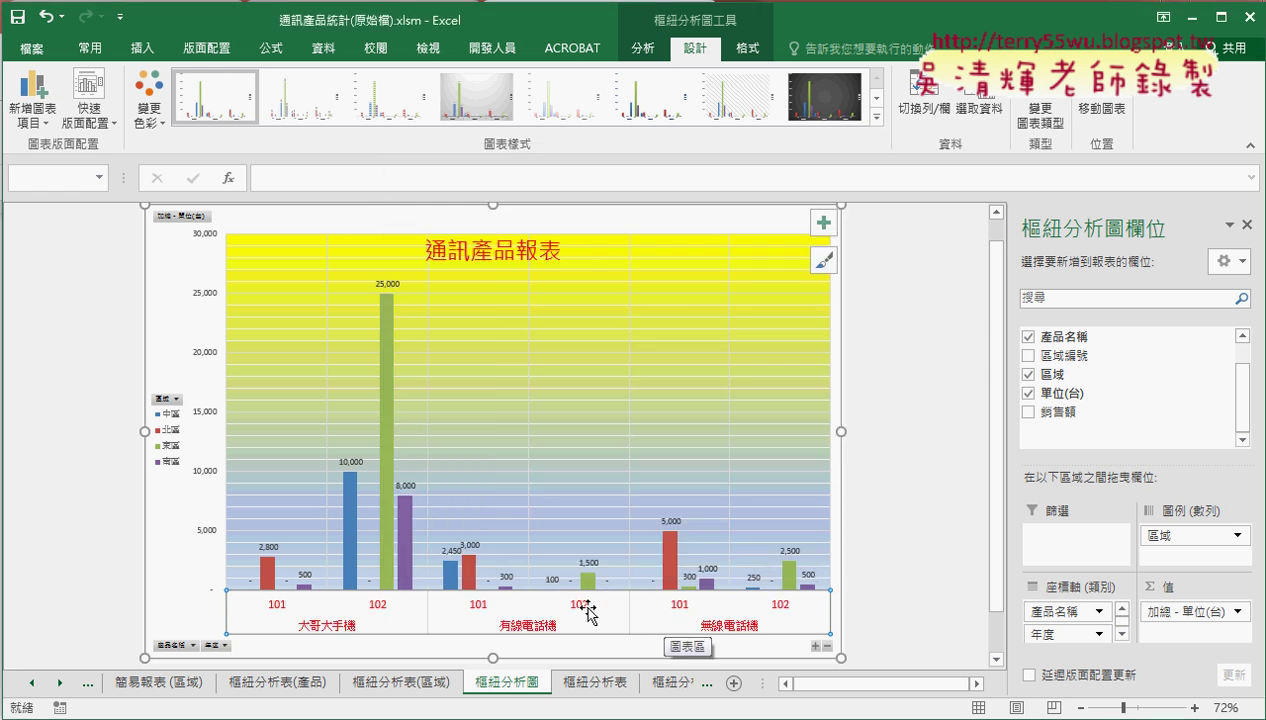
Make the value-axis numbers (5,000 to 30,000) blue, then bring up the legend's options
{"action": "right_click", "coordinate": [209, 297]}
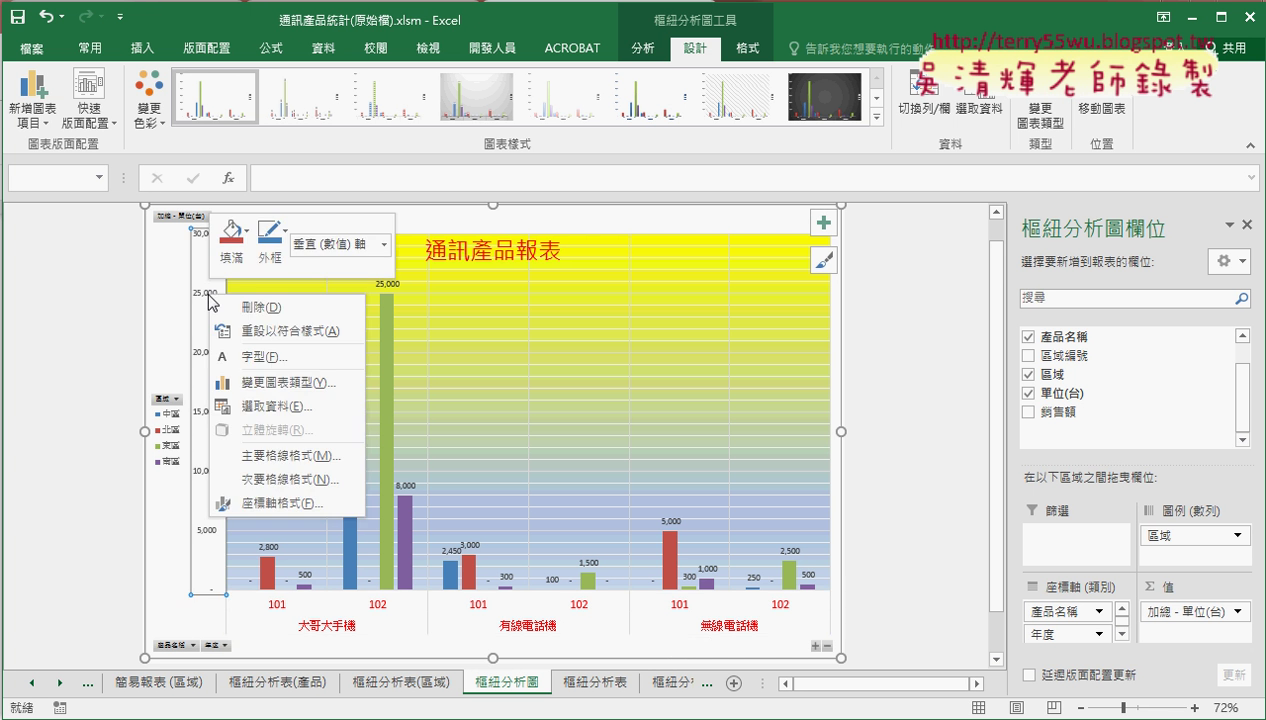
{"action": "left_click", "coordinate": [266, 357]}
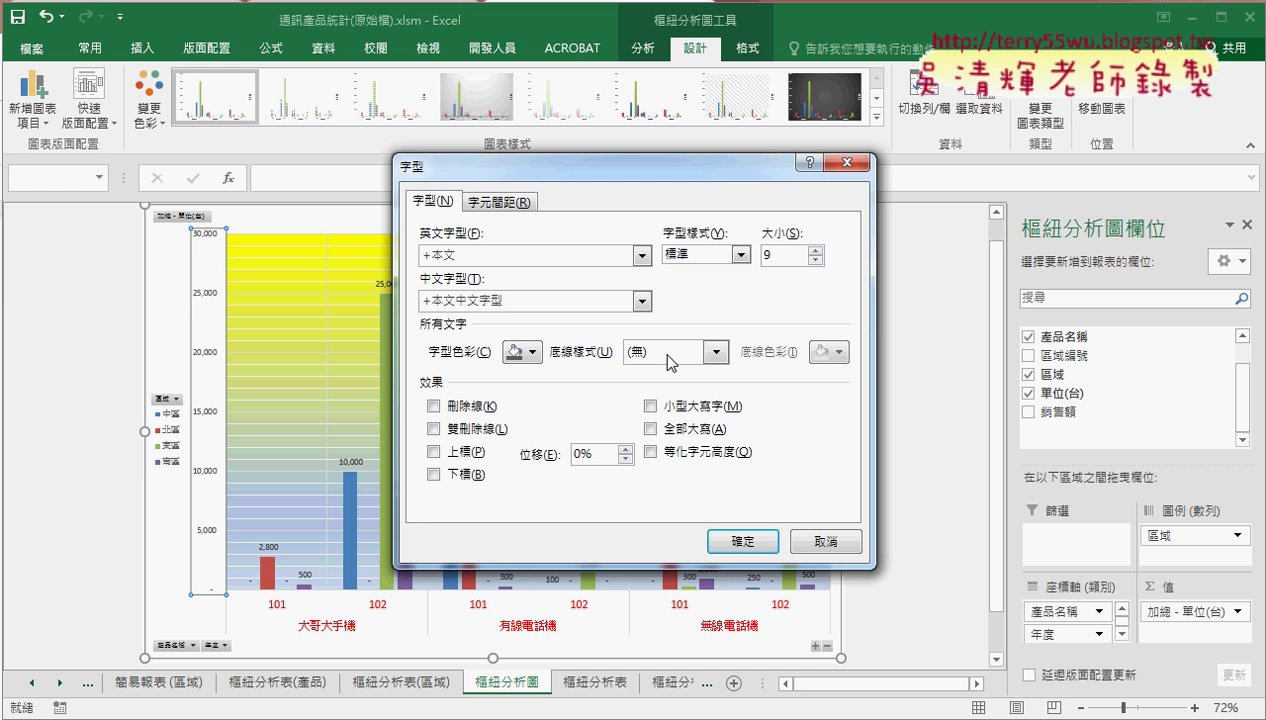
{"action": "left_click", "coordinate": [519, 355]}
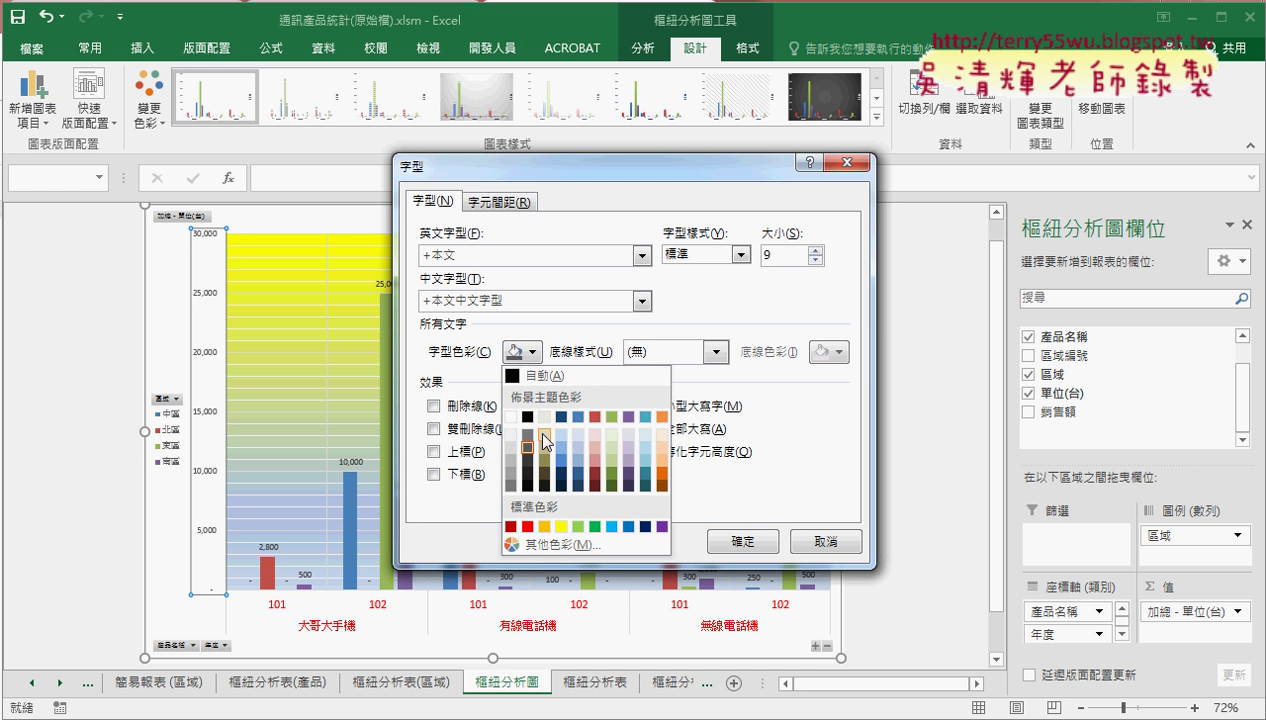
{"action": "left_click", "coordinate": [628, 528]}
{"action": "left_click", "coordinate": [774, 551]}
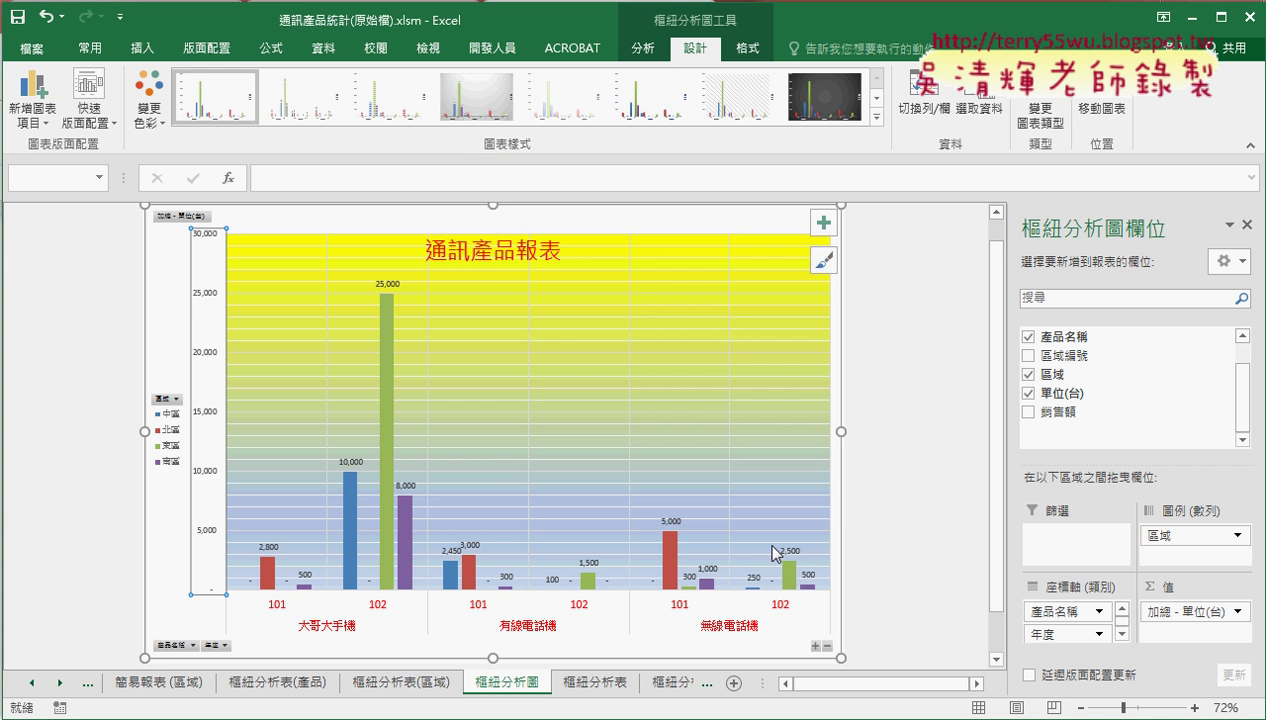
{"action": "right_click", "coordinate": [172, 438]}
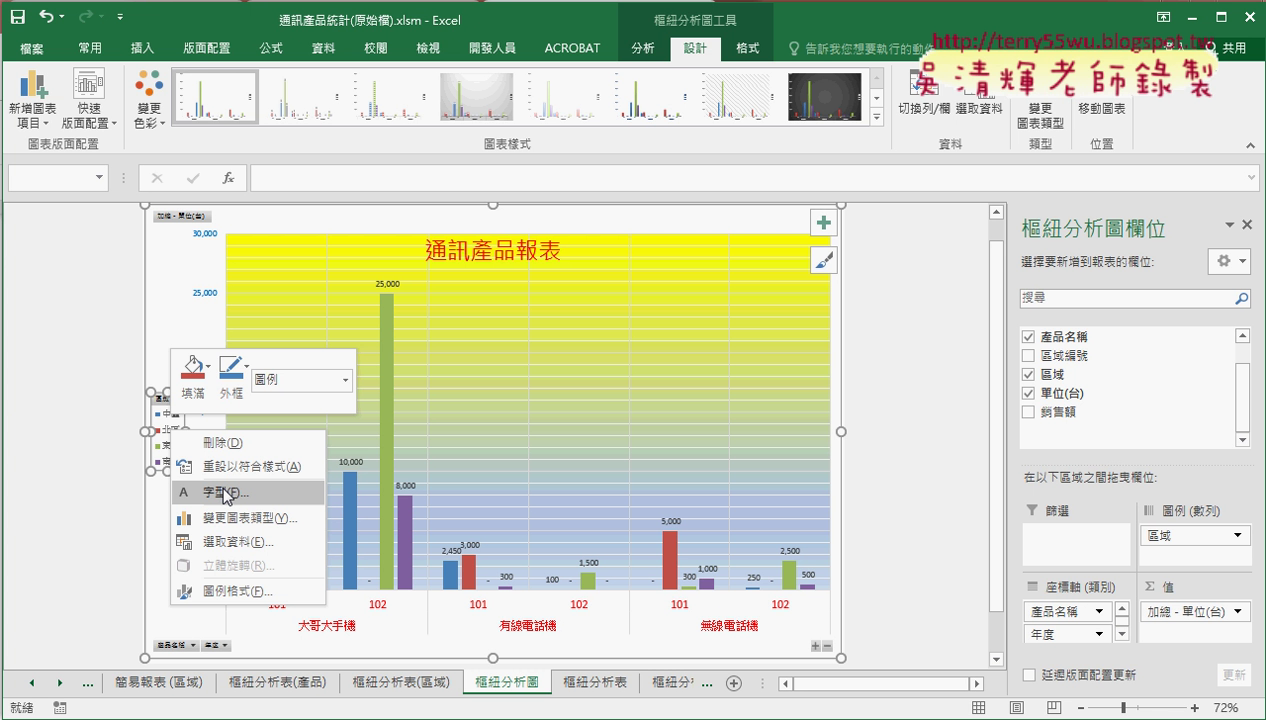
Close the legend's shortcut menu, leaving the legend unchanged
{"action": "left_click", "coordinate": [593, 222]}
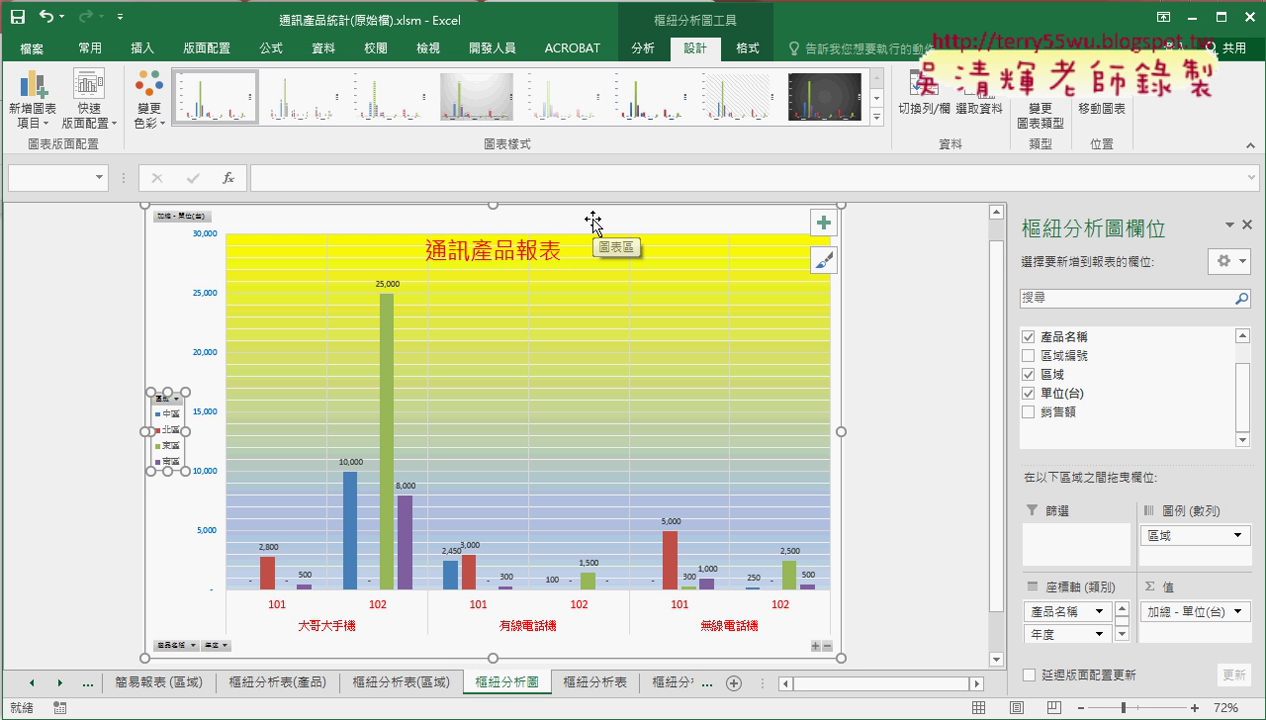